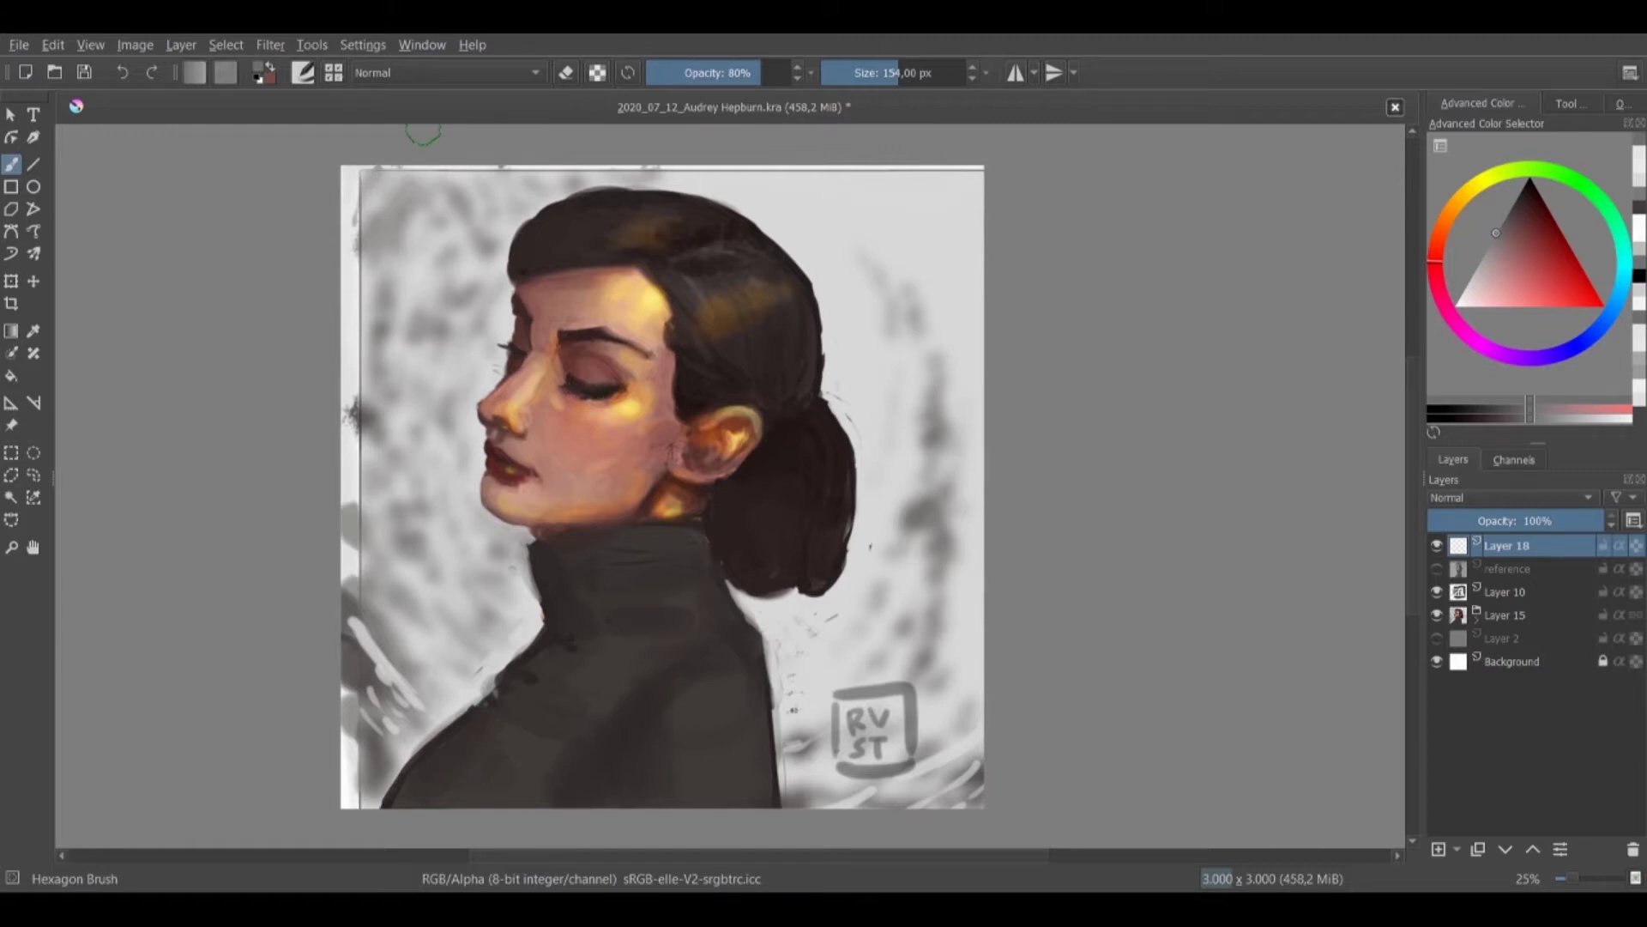
# Show the reference layer and hide Layer 15 and Layer 10
pyautogui.click(1437, 569)
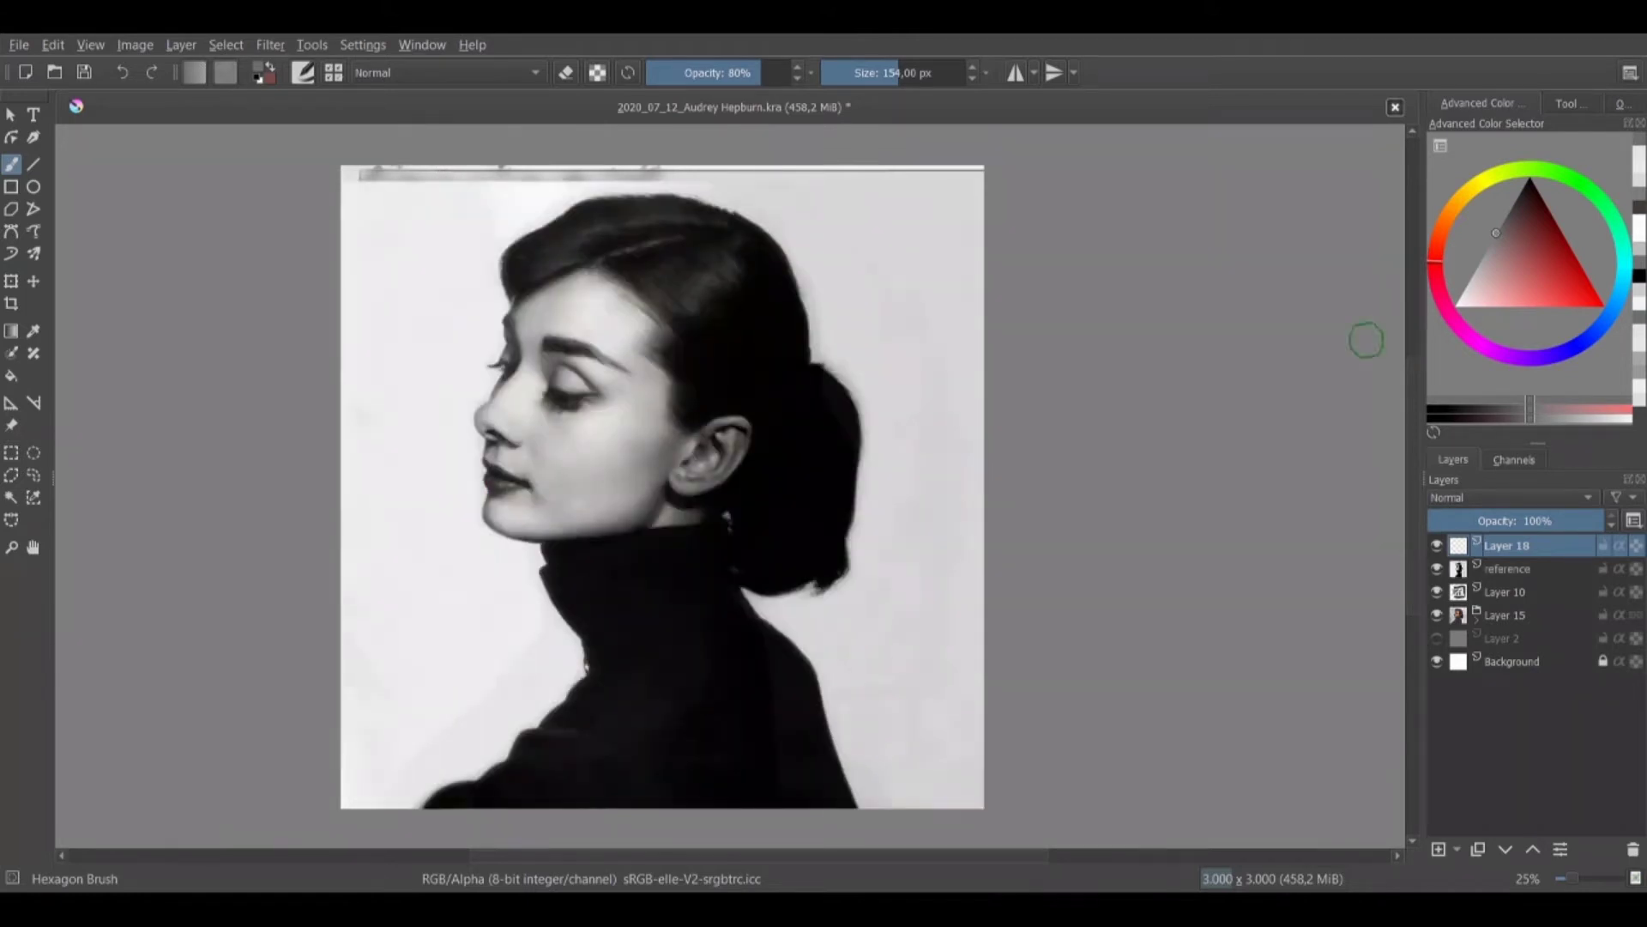
pyautogui.click(1437, 614)
pyautogui.click(1437, 592)
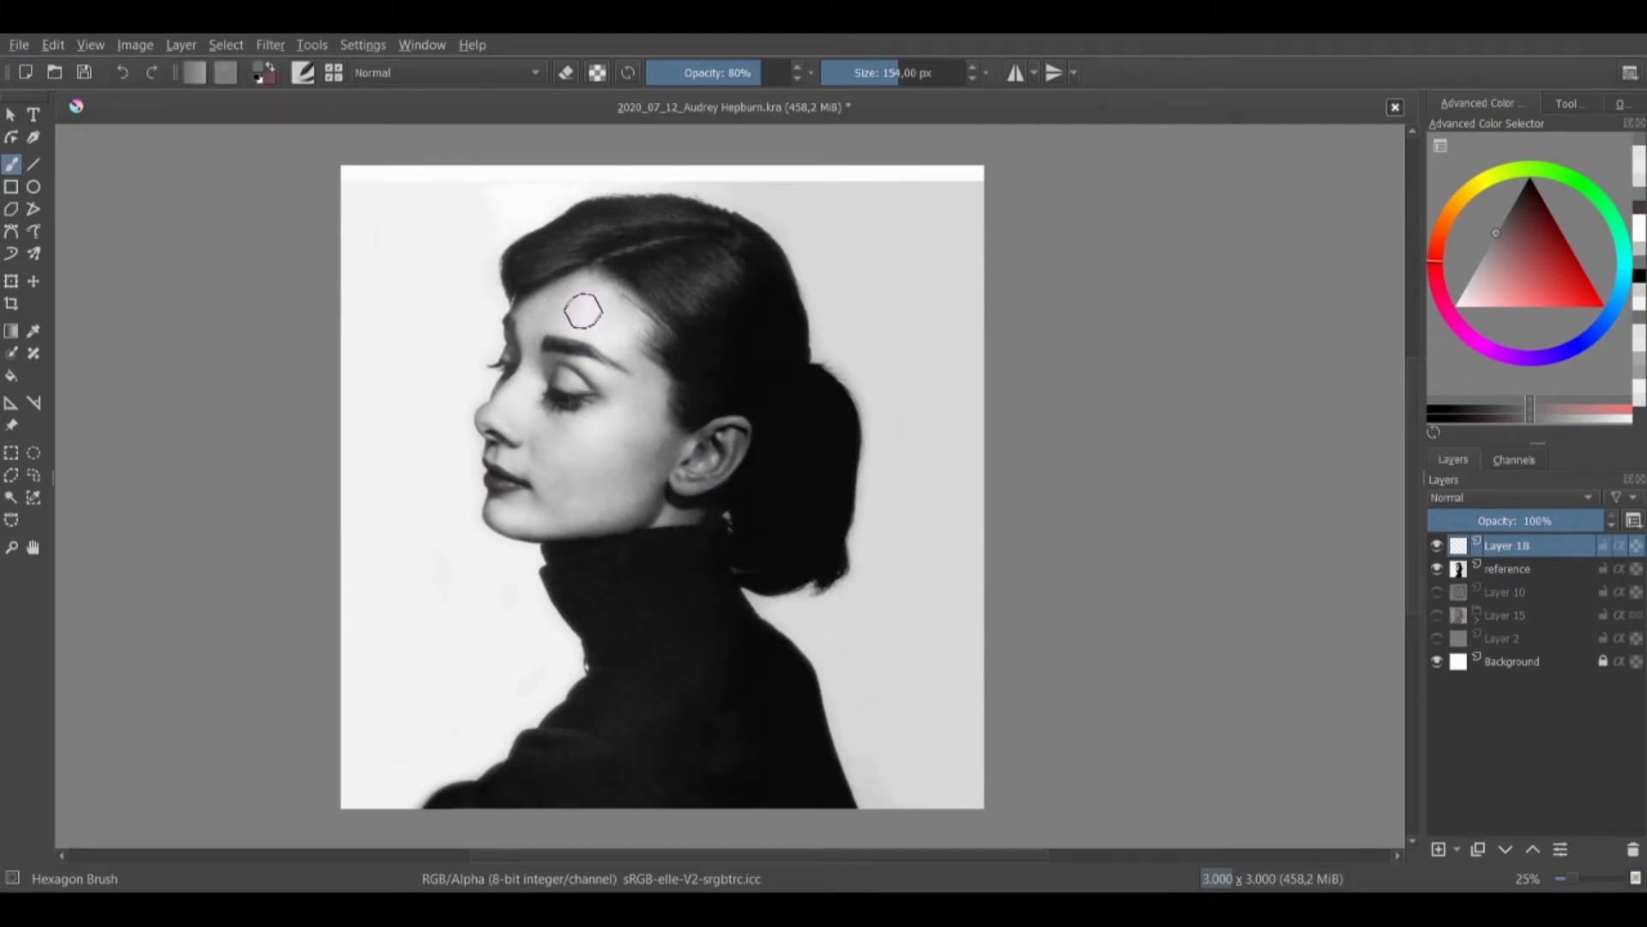
# Add a new layer directly above the Background layer and fill it with white
pyautogui.click(1512, 661)
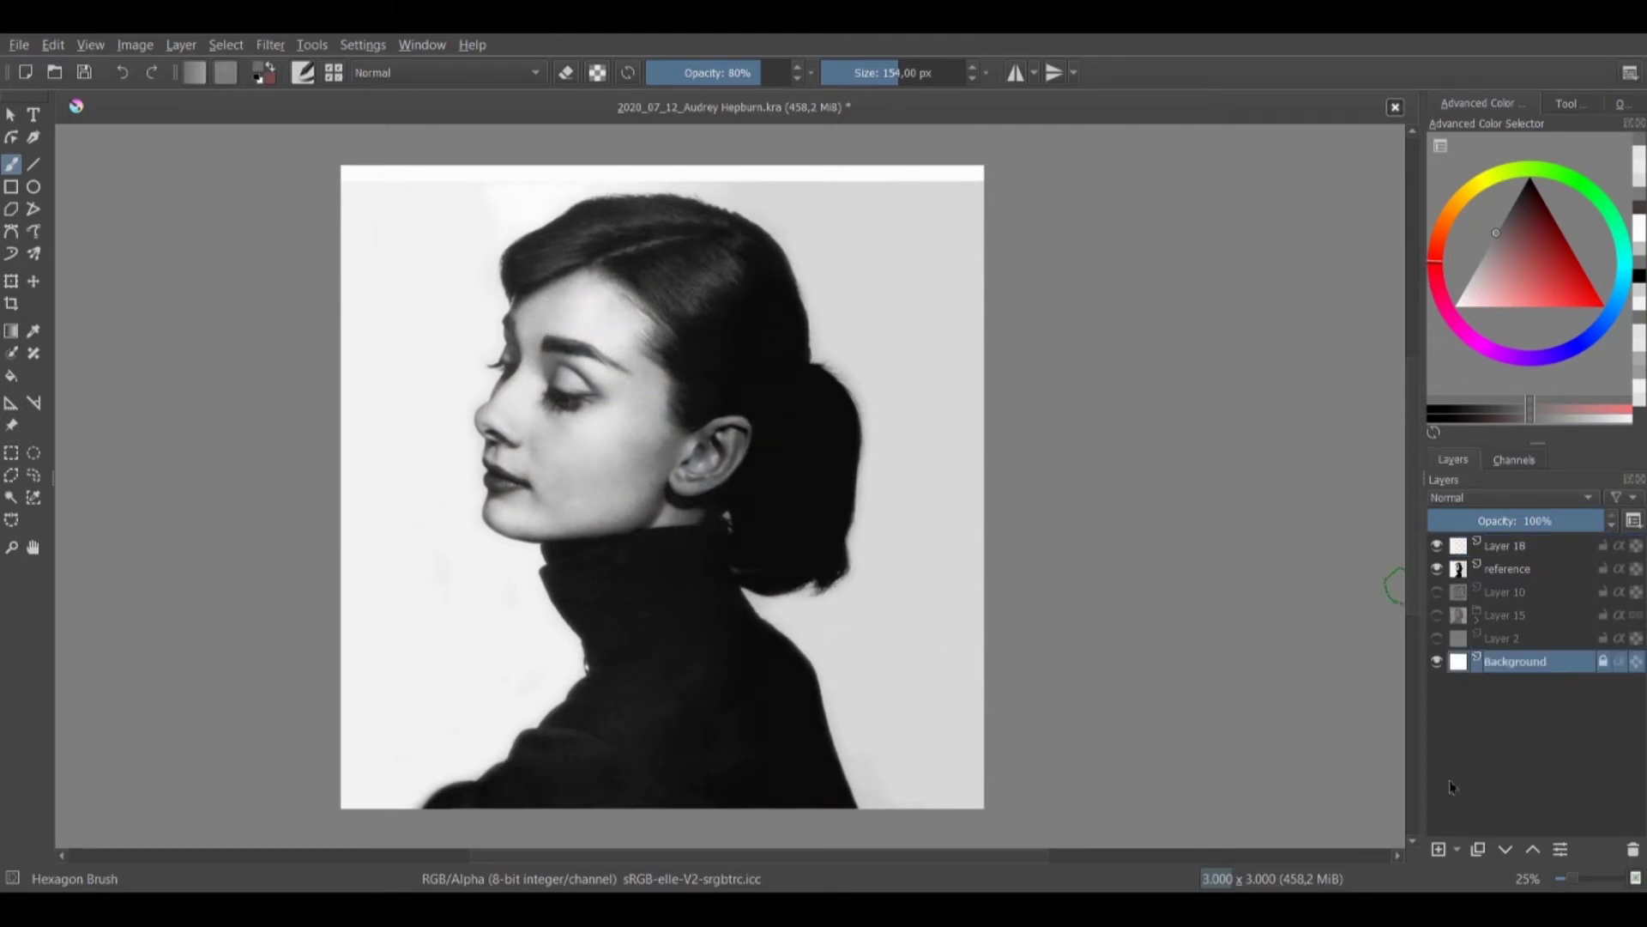
pyautogui.click(1438, 850)
pyautogui.moveTo(1477, 295); pyautogui.dragTo(1436, 346)
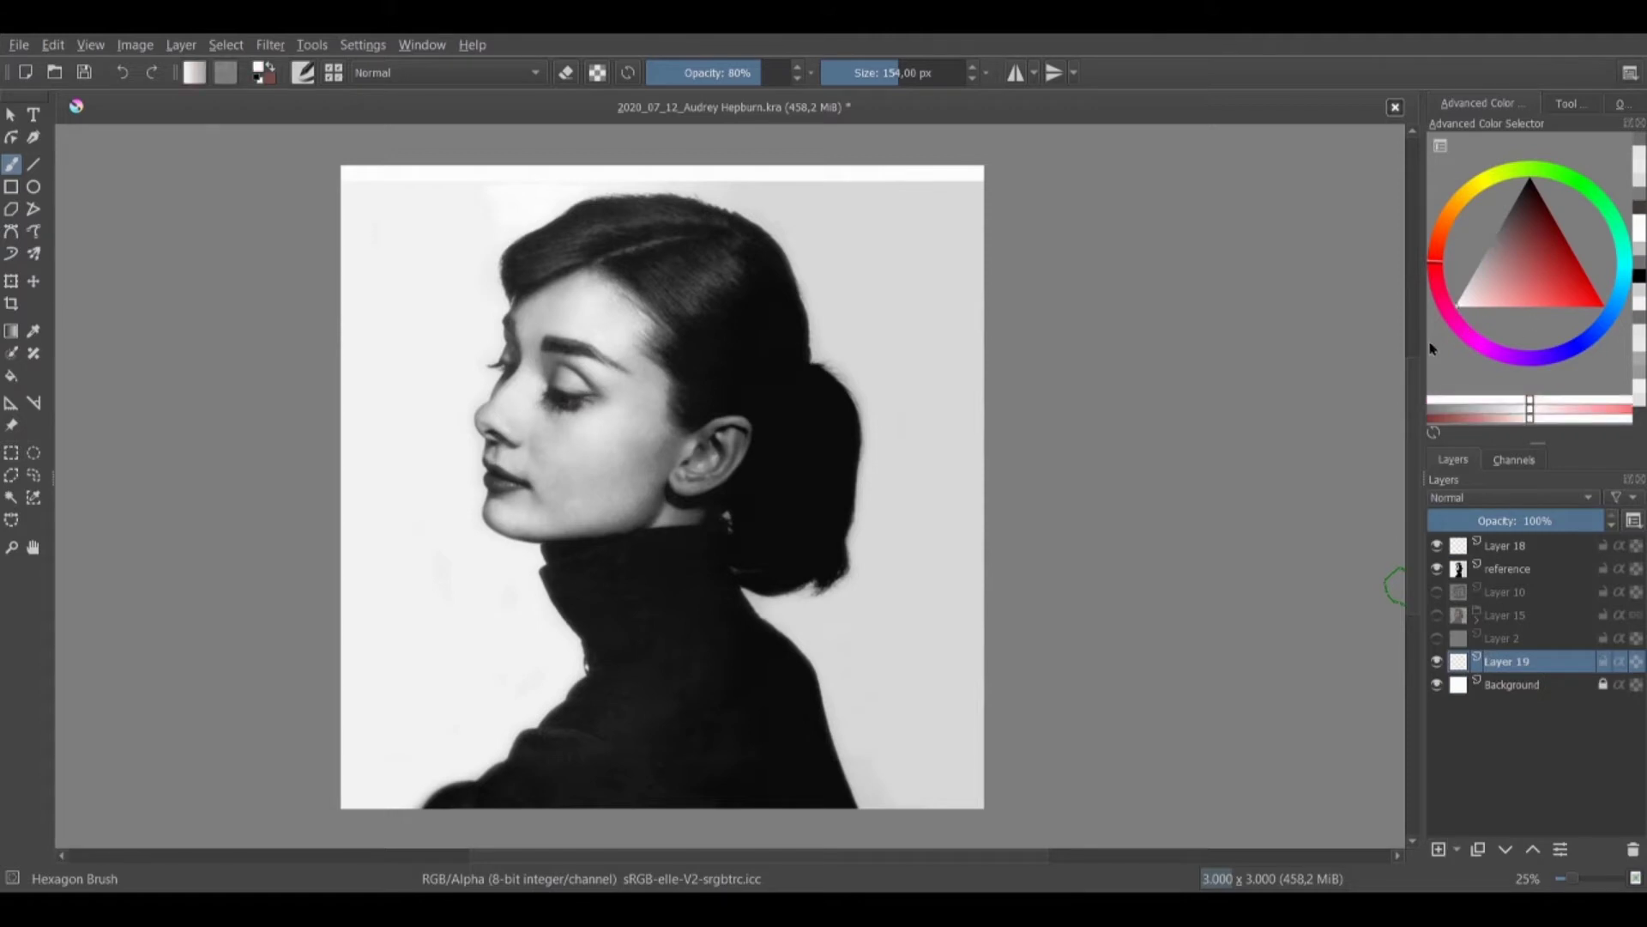
pyautogui.press('f')
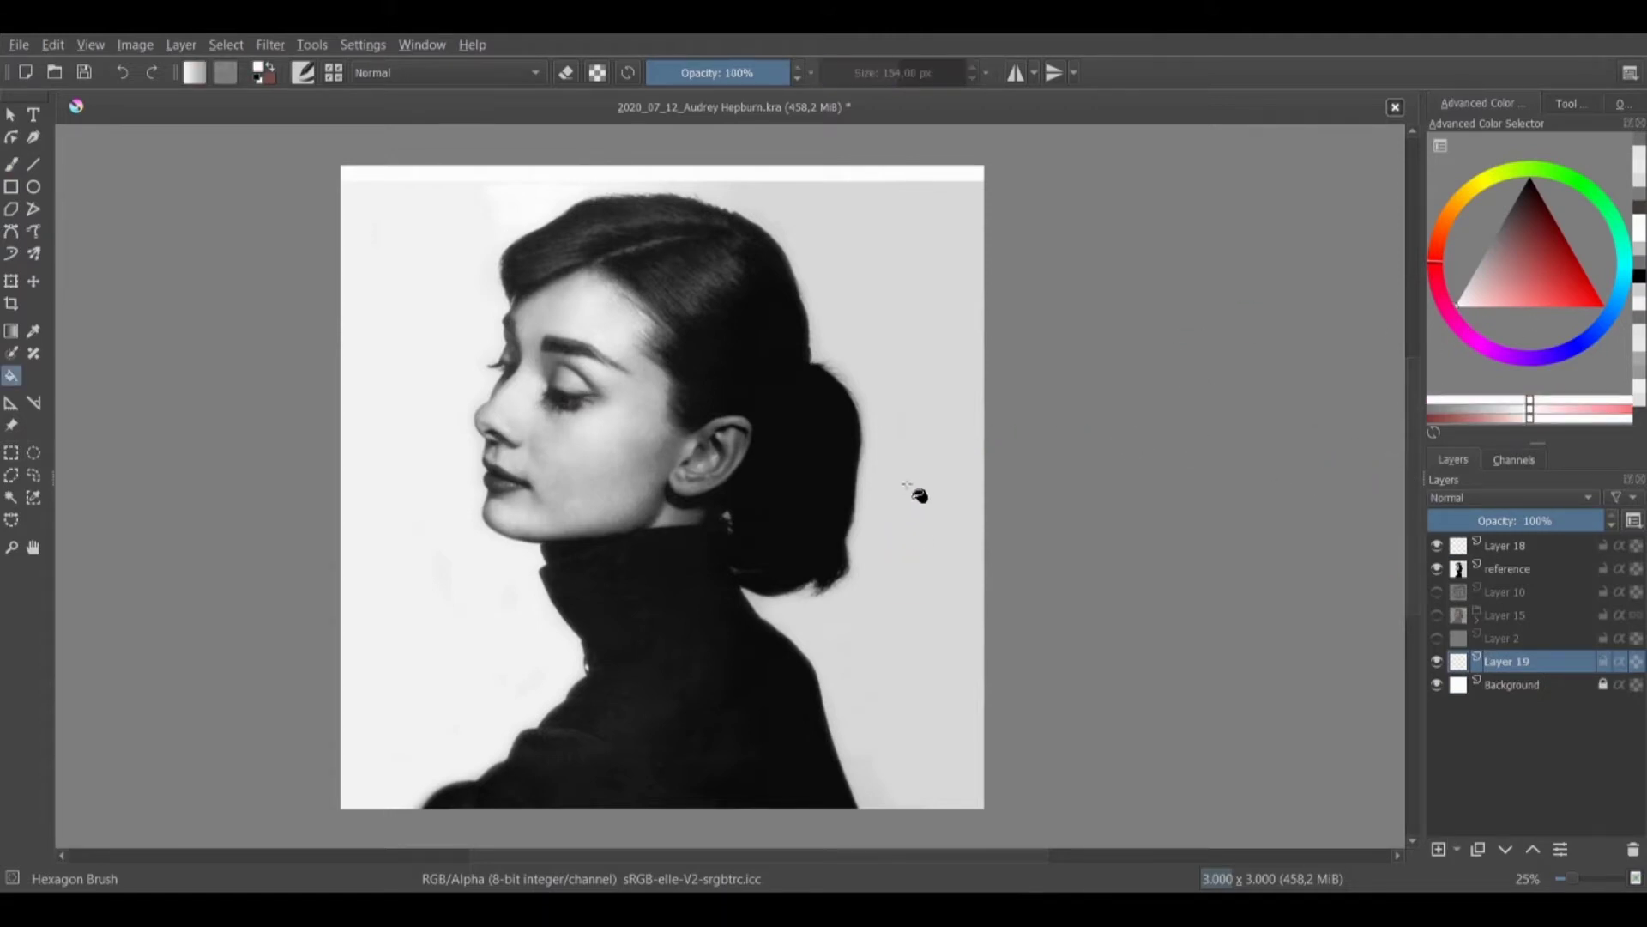
pyautogui.click(894, 402)
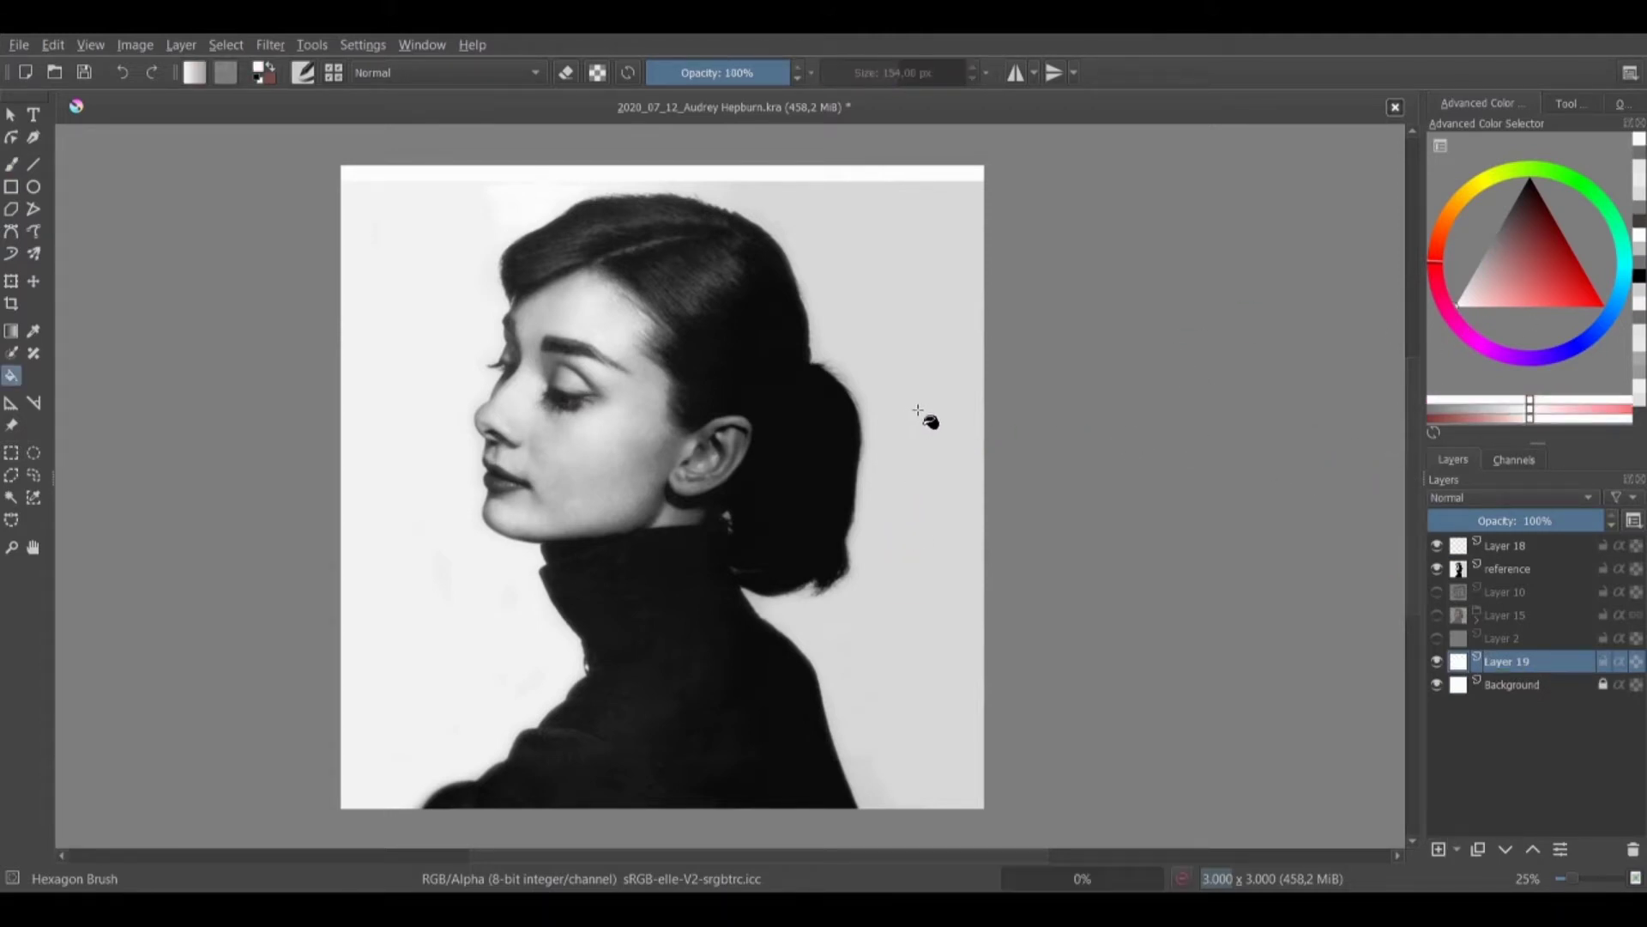
# Lower the reference layer's opacity to 36%
pyautogui.click(1535, 569)
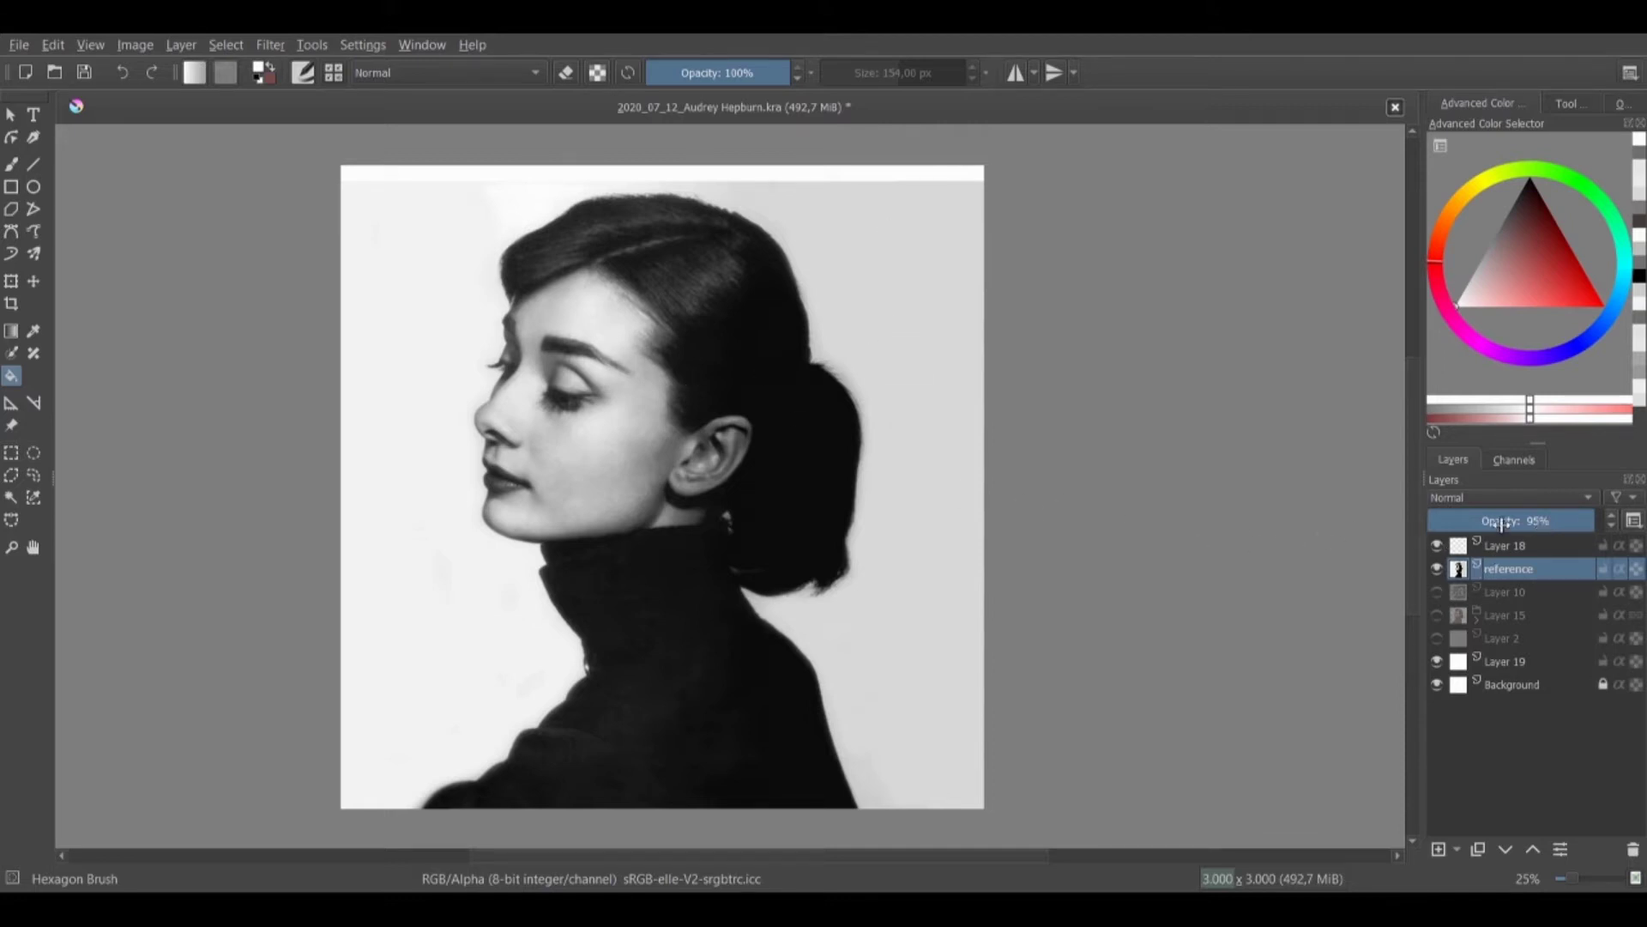
pyautogui.moveTo(1506, 523); pyautogui.dragTo(1491, 524)
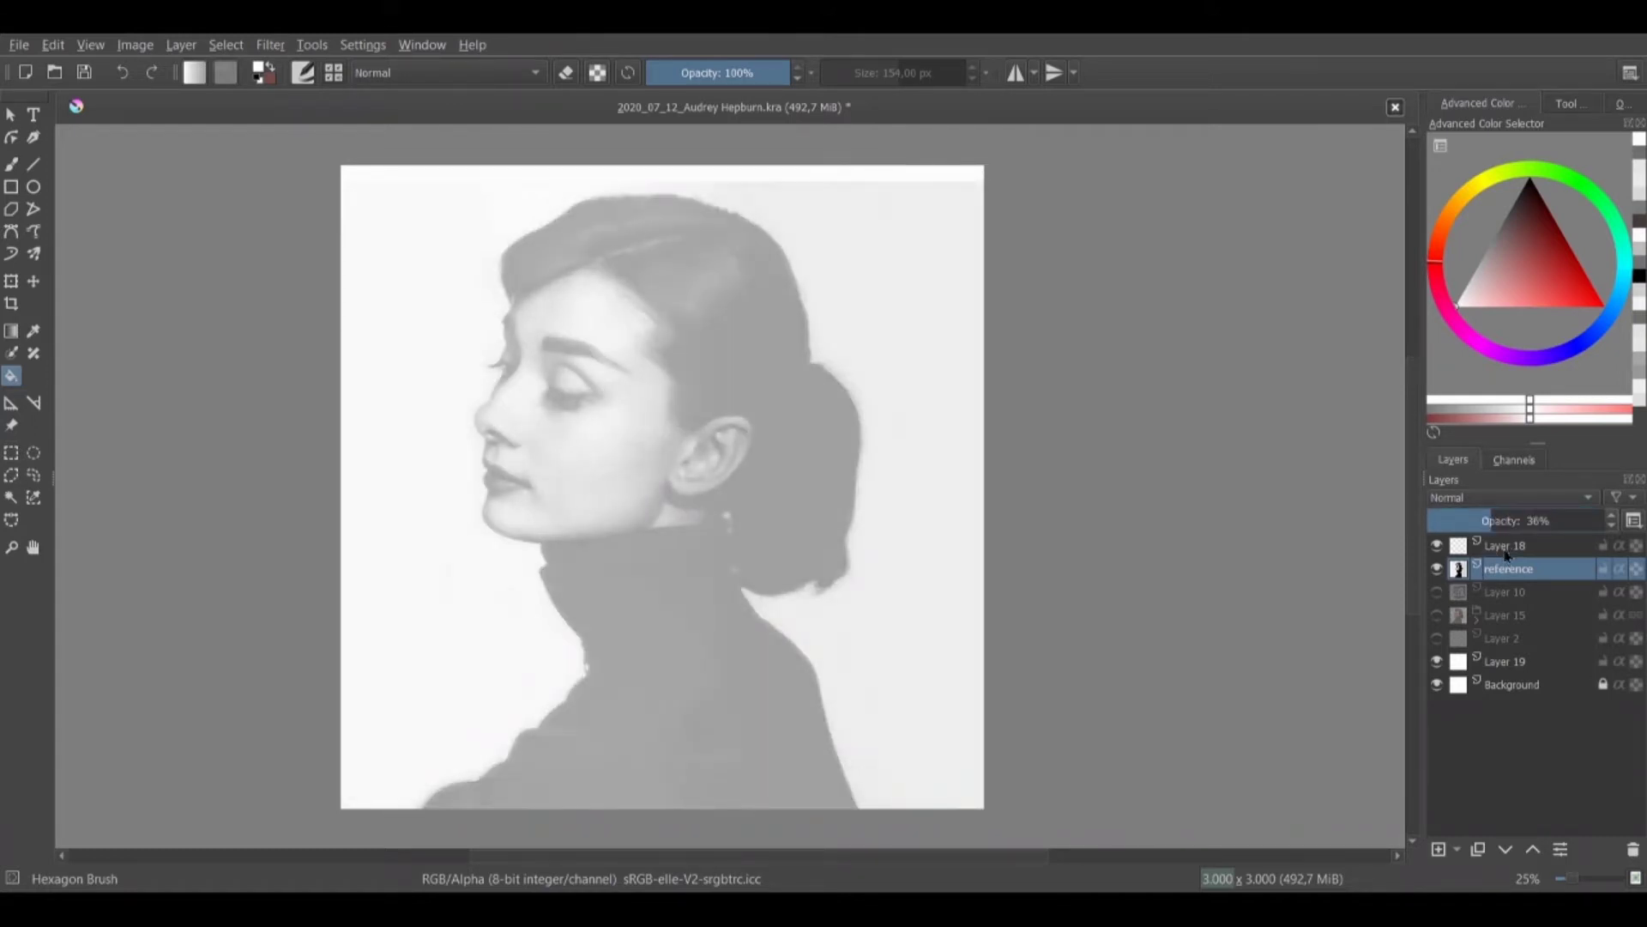
# On Layer 18, sketch the cranium as a large ellipse over the reference head with a near-black 68 px brush
pyautogui.click(1497, 546)
pyautogui.press('b')
pyautogui.press('[')
pyautogui.press('[')
pyautogui.press('[')
pyautogui.press('[')
pyautogui.press('[')
pyautogui.press('[')
pyautogui.press('[')
pyautogui.press('[')
pyautogui.press('[')
pyautogui.press('[')
pyautogui.press('[')
pyautogui.press('[')
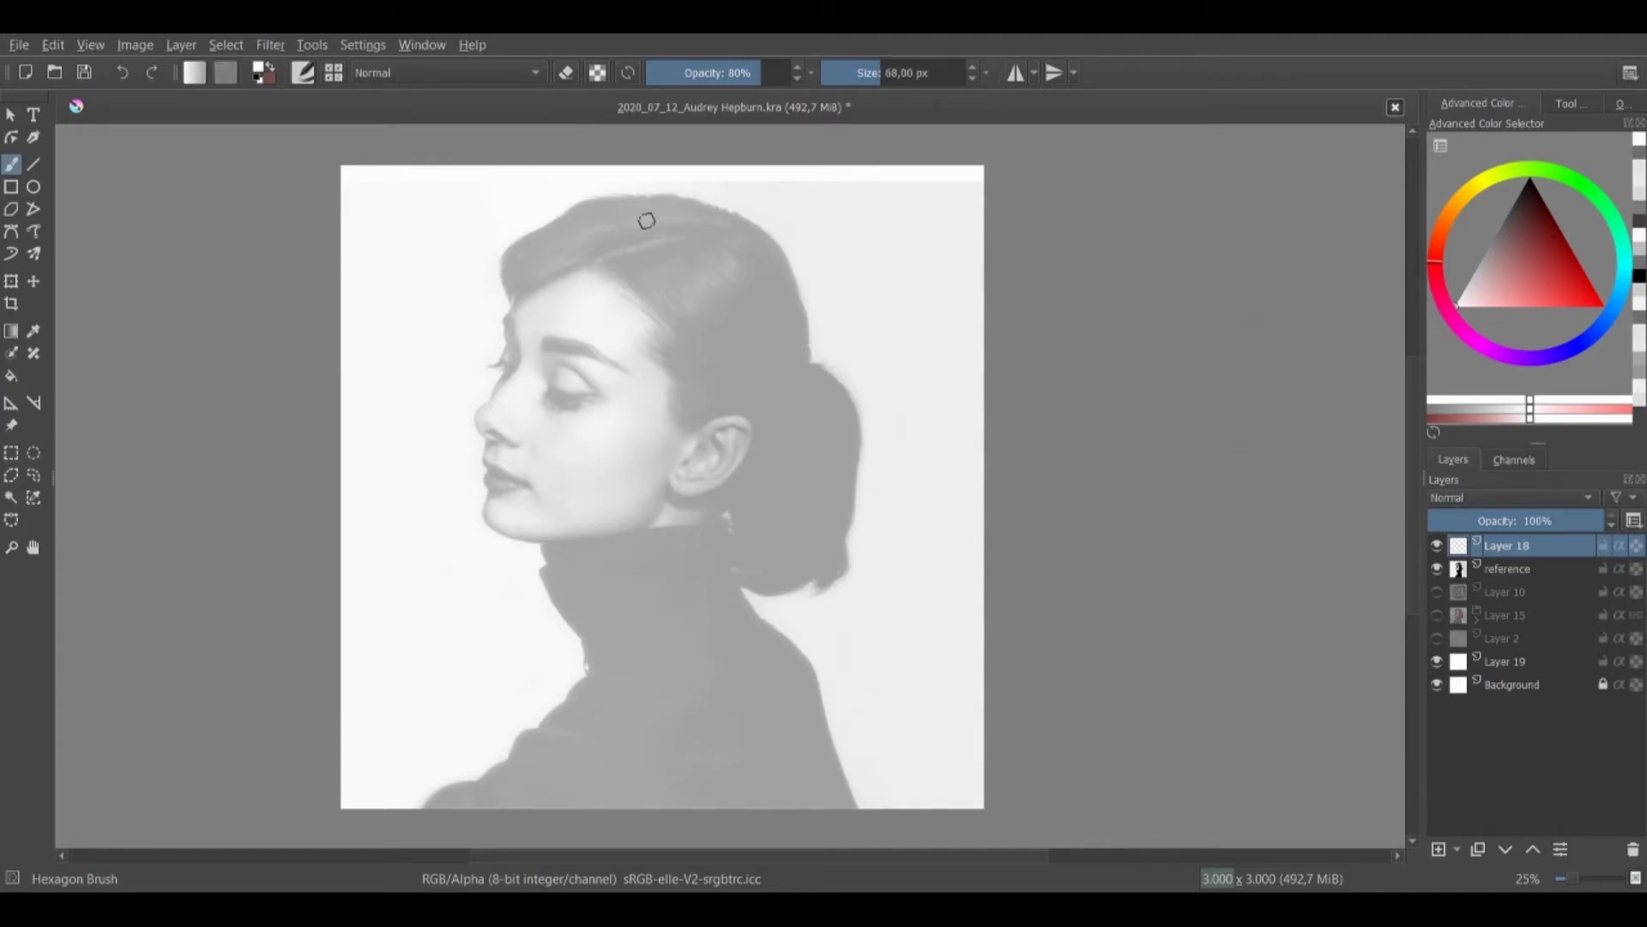
pyautogui.click(1522, 220)
pyautogui.moveTo(1521, 220); pyautogui.dragTo(1525, 188)
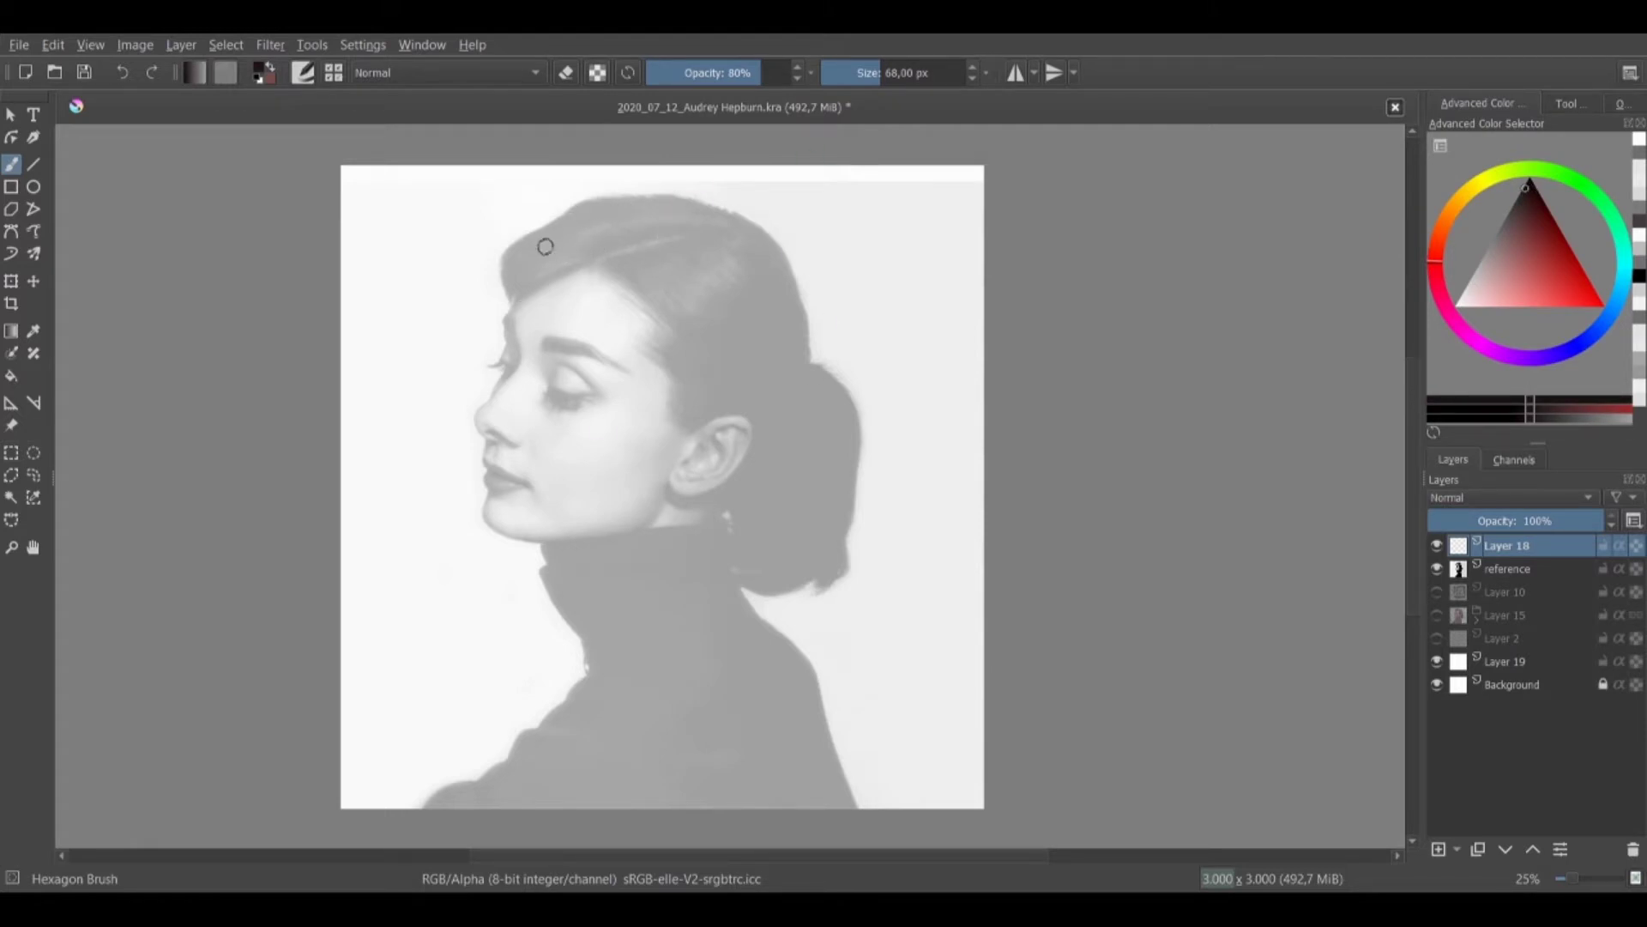
pyautogui.moveTo(591, 214)
pyautogui.mouseDown()
pyautogui.moveTo(516, 292)
pyautogui.moveTo(540, 384)
pyautogui.moveTo(610, 419)
pyautogui.moveTo(679, 430)
pyautogui.moveTo(764, 408)
pyautogui.moveTo(794, 283)
pyautogui.moveTo(772, 248)
pyautogui.mouseUp()
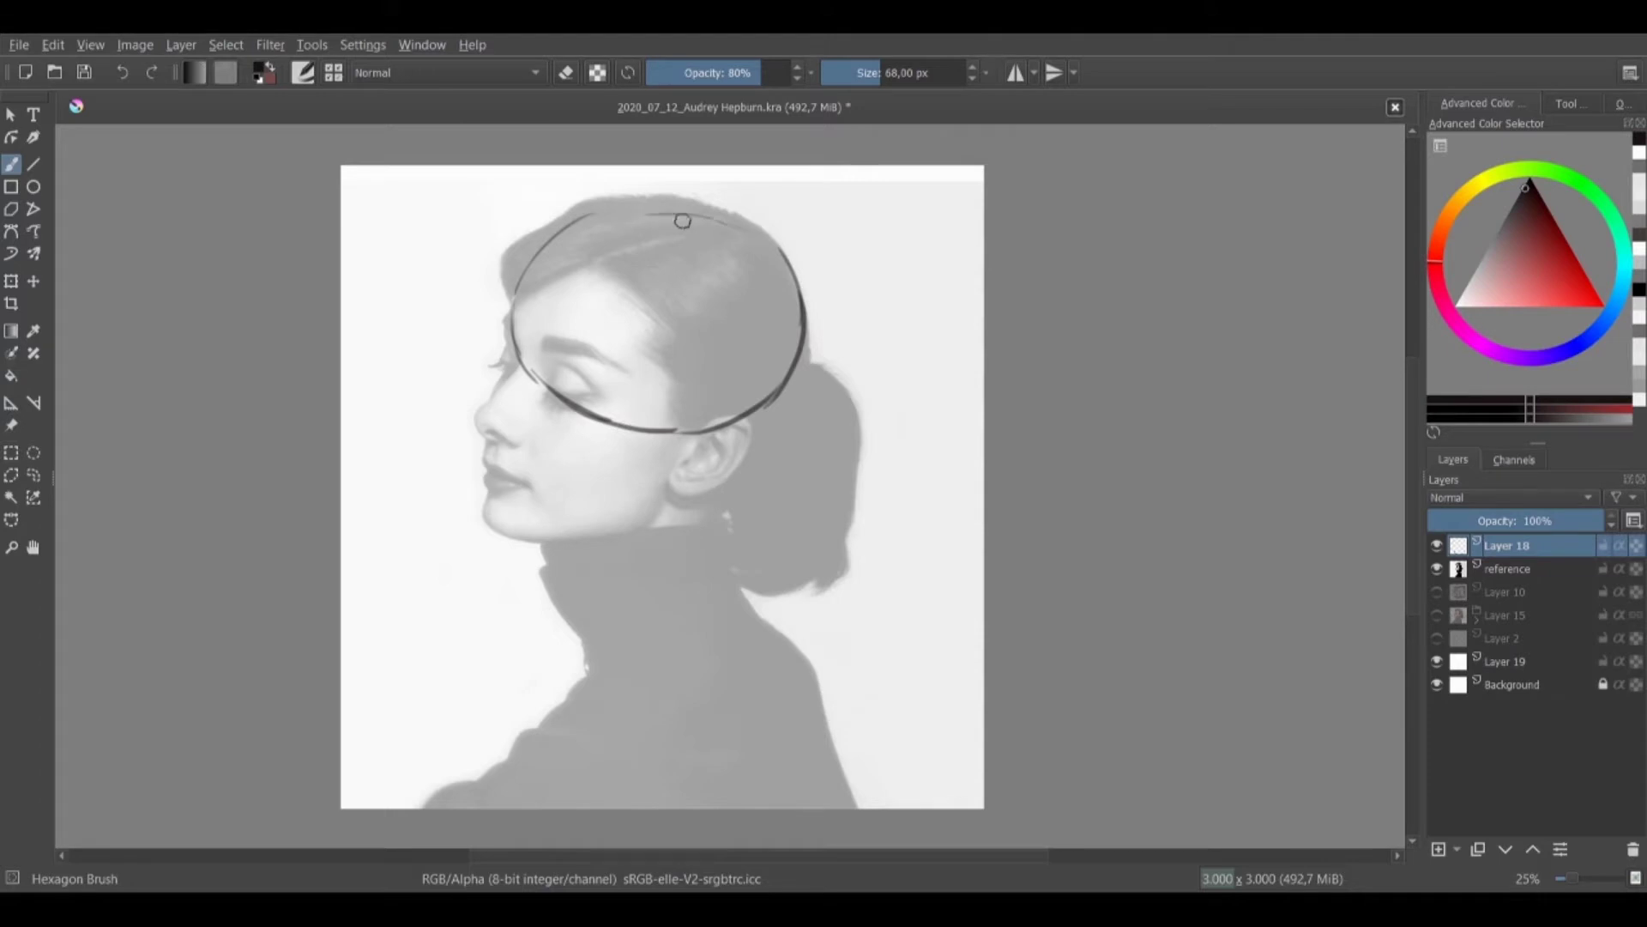
pyautogui.moveTo(596, 209)
pyautogui.mouseDown()
pyautogui.moveTo(776, 240)
pyautogui.moveTo(691, 210)
pyautogui.mouseUp()
pyautogui.moveTo(810, 324)
pyautogui.mouseDown()
pyautogui.moveTo(779, 395)
pyautogui.moveTo(652, 427)
pyautogui.mouseUp()
pyautogui.moveTo(515, 274); pyautogui.dragTo(520, 332)
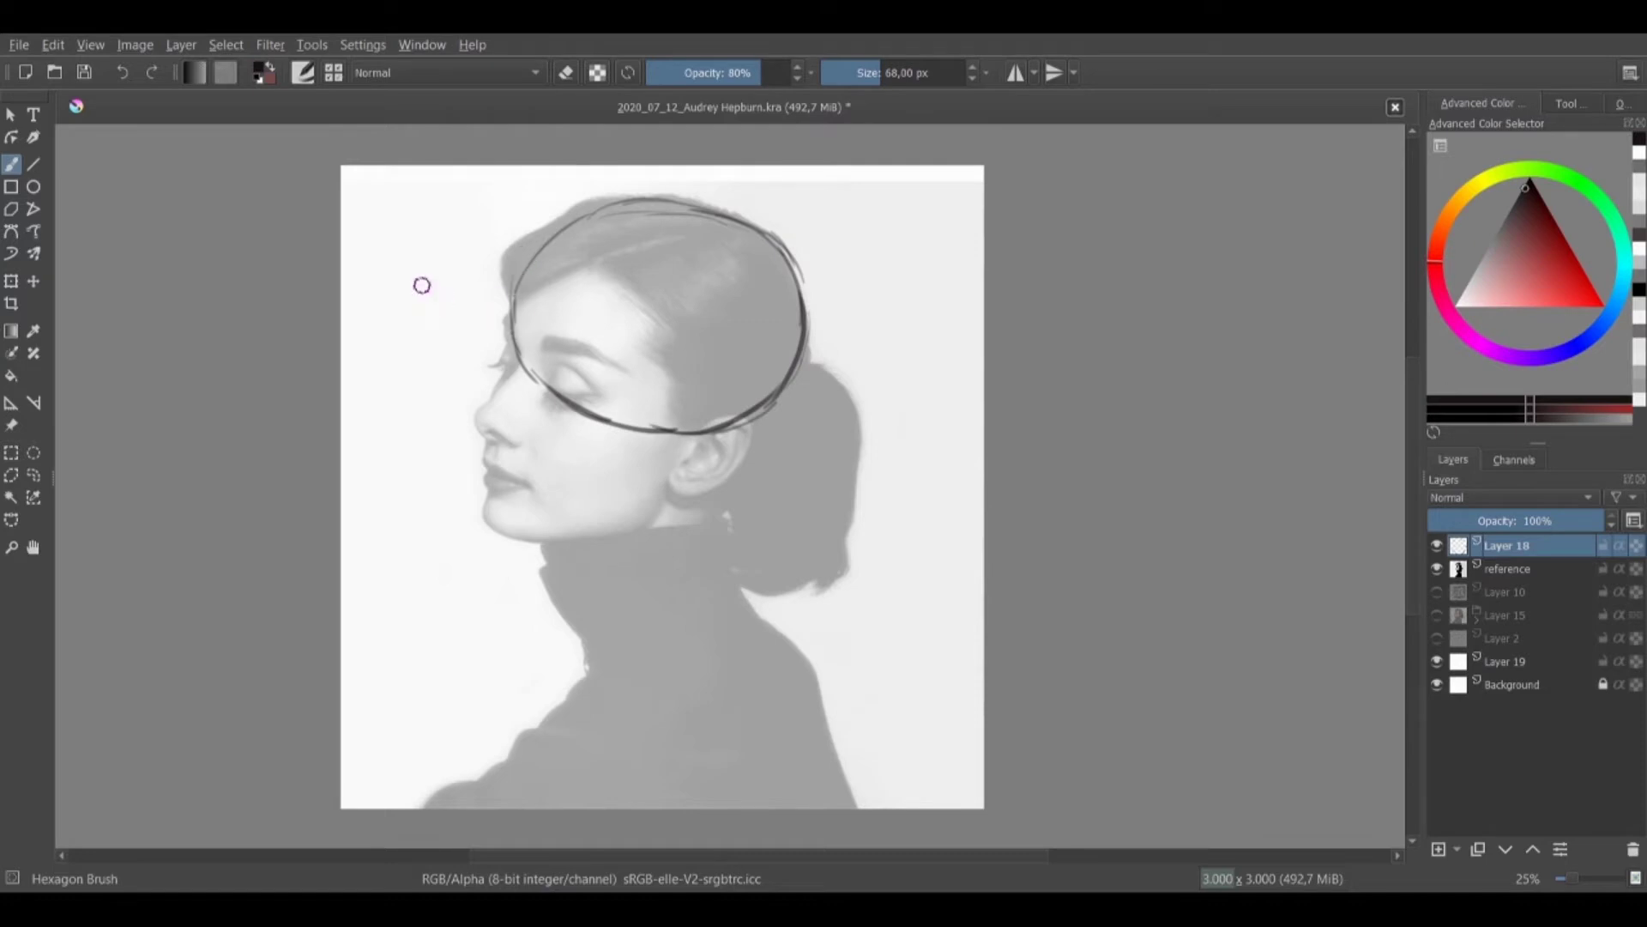
# Sketch a small front-view demonstration head with cranium circle, jaw and ears in the empty area beside the portrait
pyautogui.moveTo(458, 249)
pyautogui.mouseDown()
pyautogui.moveTo(456, 289)
pyautogui.moveTo(366, 290)
pyautogui.moveTo(402, 334)
pyautogui.moveTo(379, 380)
pyautogui.moveTo(402, 439)
pyautogui.moveTo(440, 431)
pyautogui.moveTo(369, 422)
pyautogui.mouseUp()
pyautogui.moveTo(453, 262)
pyautogui.mouseDown()
pyautogui.moveTo(440, 341)
pyautogui.moveTo(390, 364)
pyautogui.moveTo(359, 317)
pyautogui.moveTo(378, 346)
pyautogui.mouseUp()
pyautogui.moveTo(455, 297)
pyautogui.mouseDown()
pyautogui.moveTo(456, 314)
pyautogui.moveTo(368, 319)
pyautogui.mouseUp()
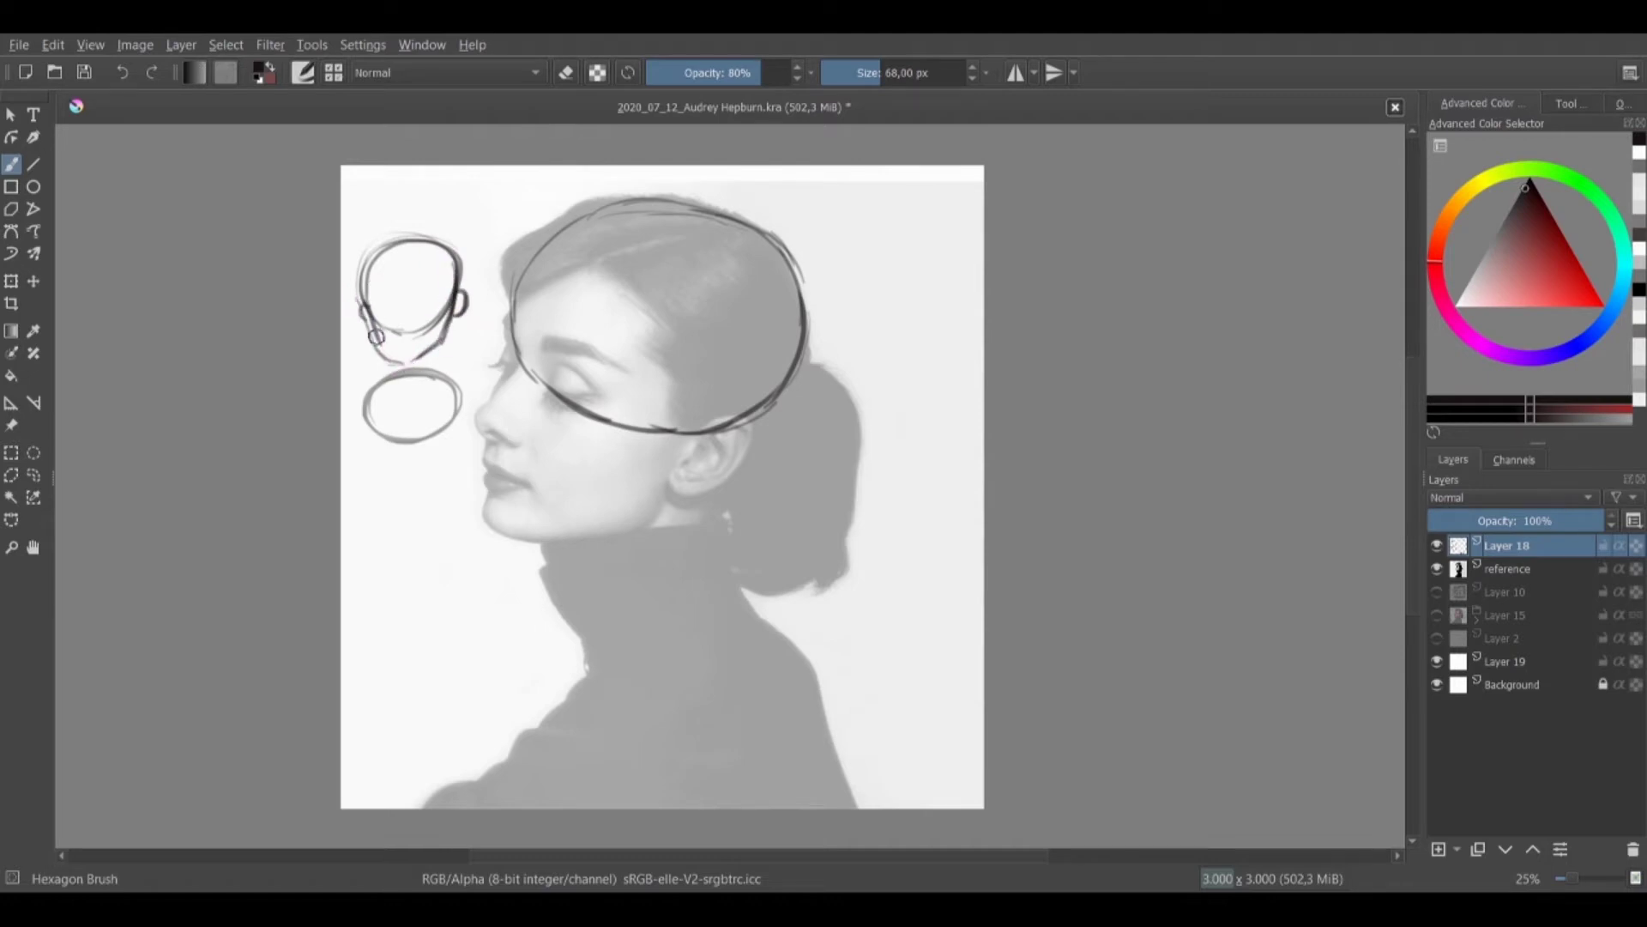
# Build a second small demonstration head below the first, adding face lines, an ear and a direction arrow to its oval
pyautogui.moveTo(415, 370)
pyautogui.mouseDown()
pyautogui.moveTo(412, 473)
pyautogui.moveTo(413, 455)
pyautogui.moveTo(383, 488)
pyautogui.mouseUp()
pyautogui.moveTo(421, 430)
pyautogui.mouseDown()
pyautogui.moveTo(432, 418)
pyautogui.moveTo(384, 484)
pyautogui.mouseUp()
pyautogui.moveTo(370, 414)
pyautogui.mouseDown()
pyautogui.moveTo(383, 482)
pyautogui.moveTo(461, 480)
pyautogui.mouseUp()
pyautogui.moveTo(452, 470); pyautogui.dragTo(449, 493)
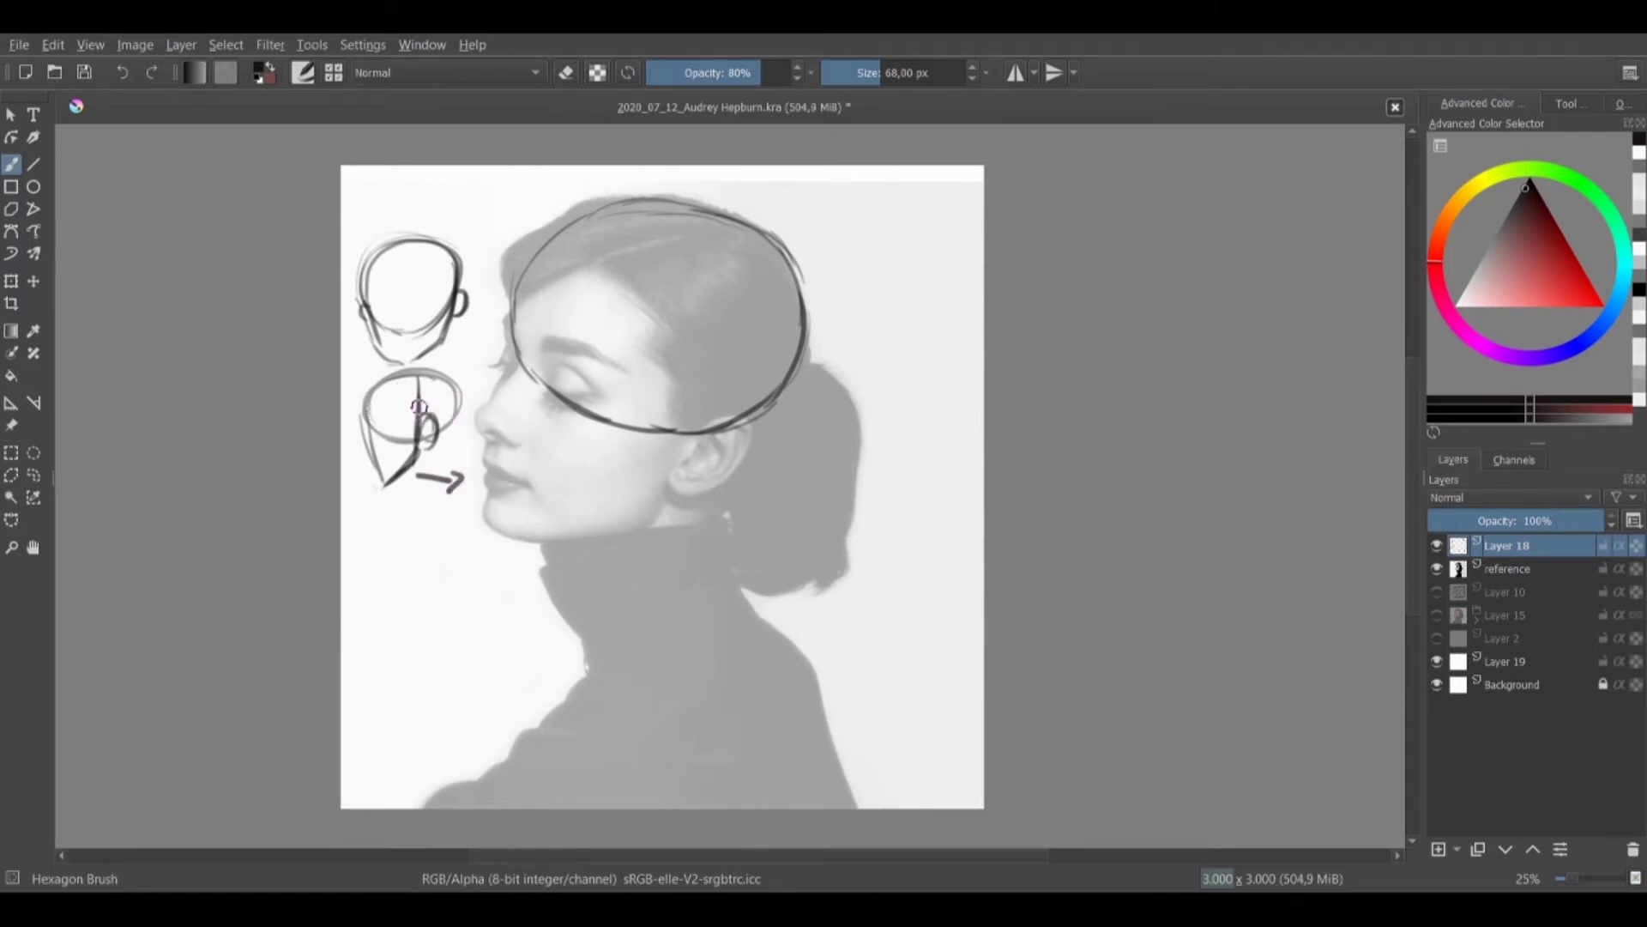
# Erase both small demonstration heads beside the portrait with a 165 px eraser at 100% opacity
pyautogui.click(406, 306)
pyautogui.press('e')
pyautogui.press(']')
pyautogui.press(']')
pyautogui.press(']')
pyautogui.press(']')
pyautogui.press(']')
pyautogui.press(']')
pyautogui.press('o')
pyautogui.press('o')
pyautogui.press('o')
pyautogui.press('o')
pyautogui.press('o')
pyautogui.press('o')
pyautogui.press('o')
pyautogui.press('o')
pyautogui.press('o')
pyautogui.press('o')
pyautogui.moveTo(440, 379); pyautogui.dragTo(382, 480)
pyautogui.moveTo(369, 276)
pyautogui.mouseDown()
pyautogui.moveTo(397, 393)
pyautogui.moveTo(452, 248)
pyautogui.moveTo(368, 253)
pyautogui.mouseUp()
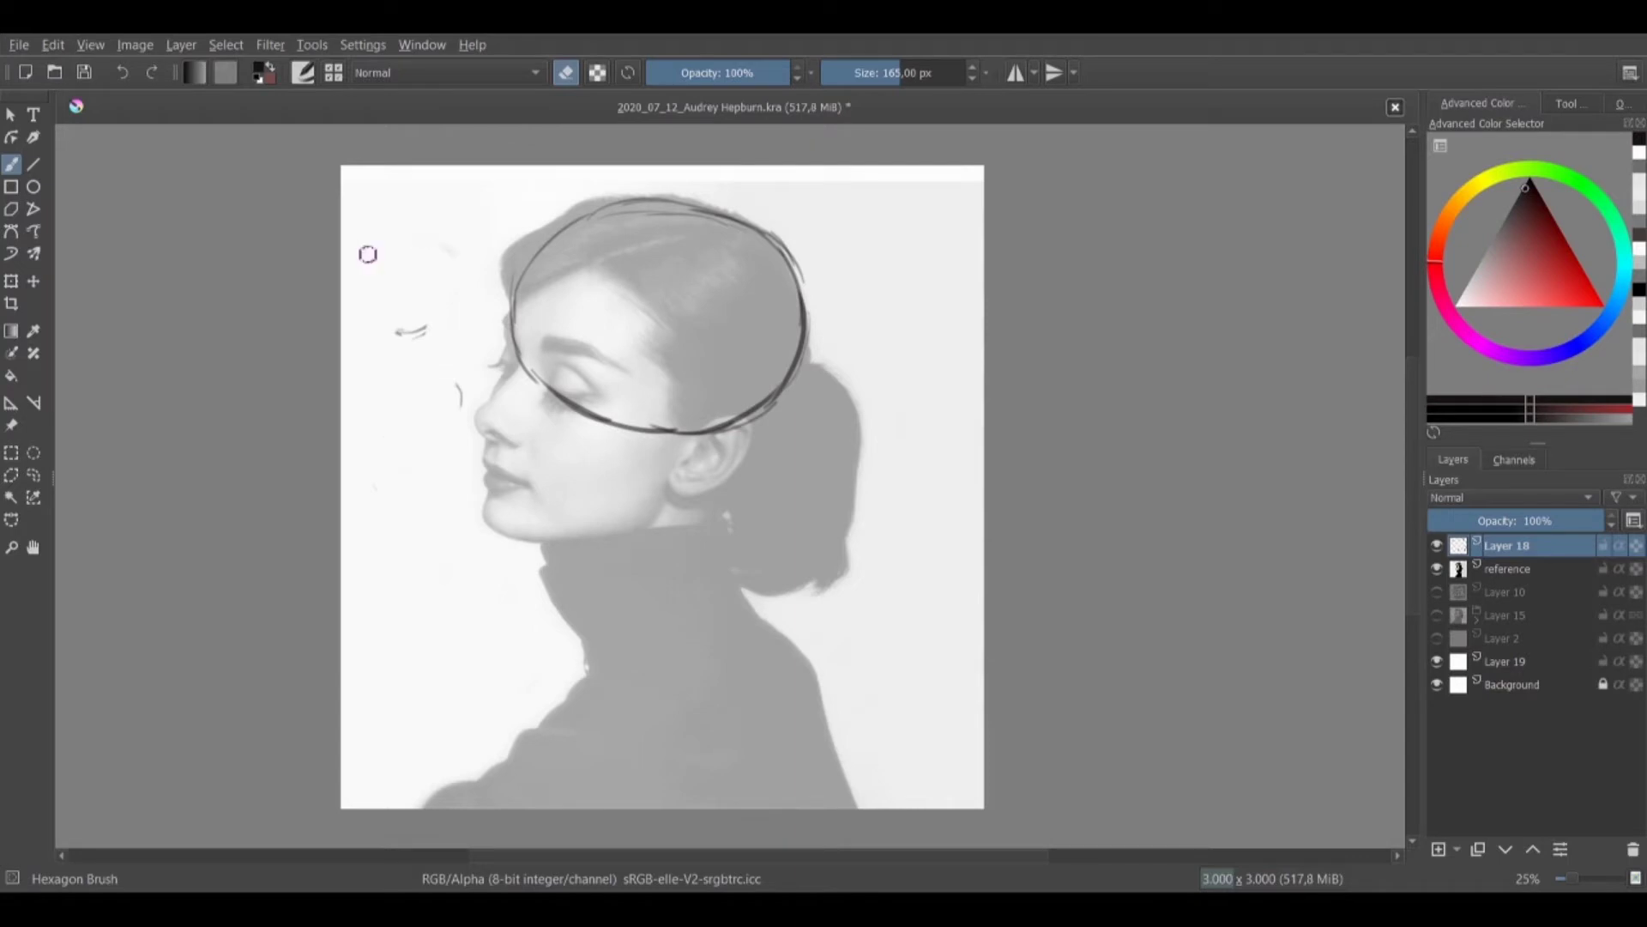
pyautogui.moveTo(368, 254); pyautogui.dragTo(429, 331)
pyautogui.moveTo(457, 386); pyautogui.dragTo(462, 403)
# Reinforce the upper back of the cranium outline with the brush reduced to 38 px
pyautogui.press('e')
pyautogui.press('[')
pyautogui.press('[')
pyautogui.press('[')
pyautogui.press('[')
pyautogui.press('[')
pyautogui.press('[')
pyautogui.press('[')
pyautogui.press('[')
pyautogui.press('[')
pyautogui.press('[')
pyautogui.press('[')
pyautogui.press('[')
pyautogui.press('[')
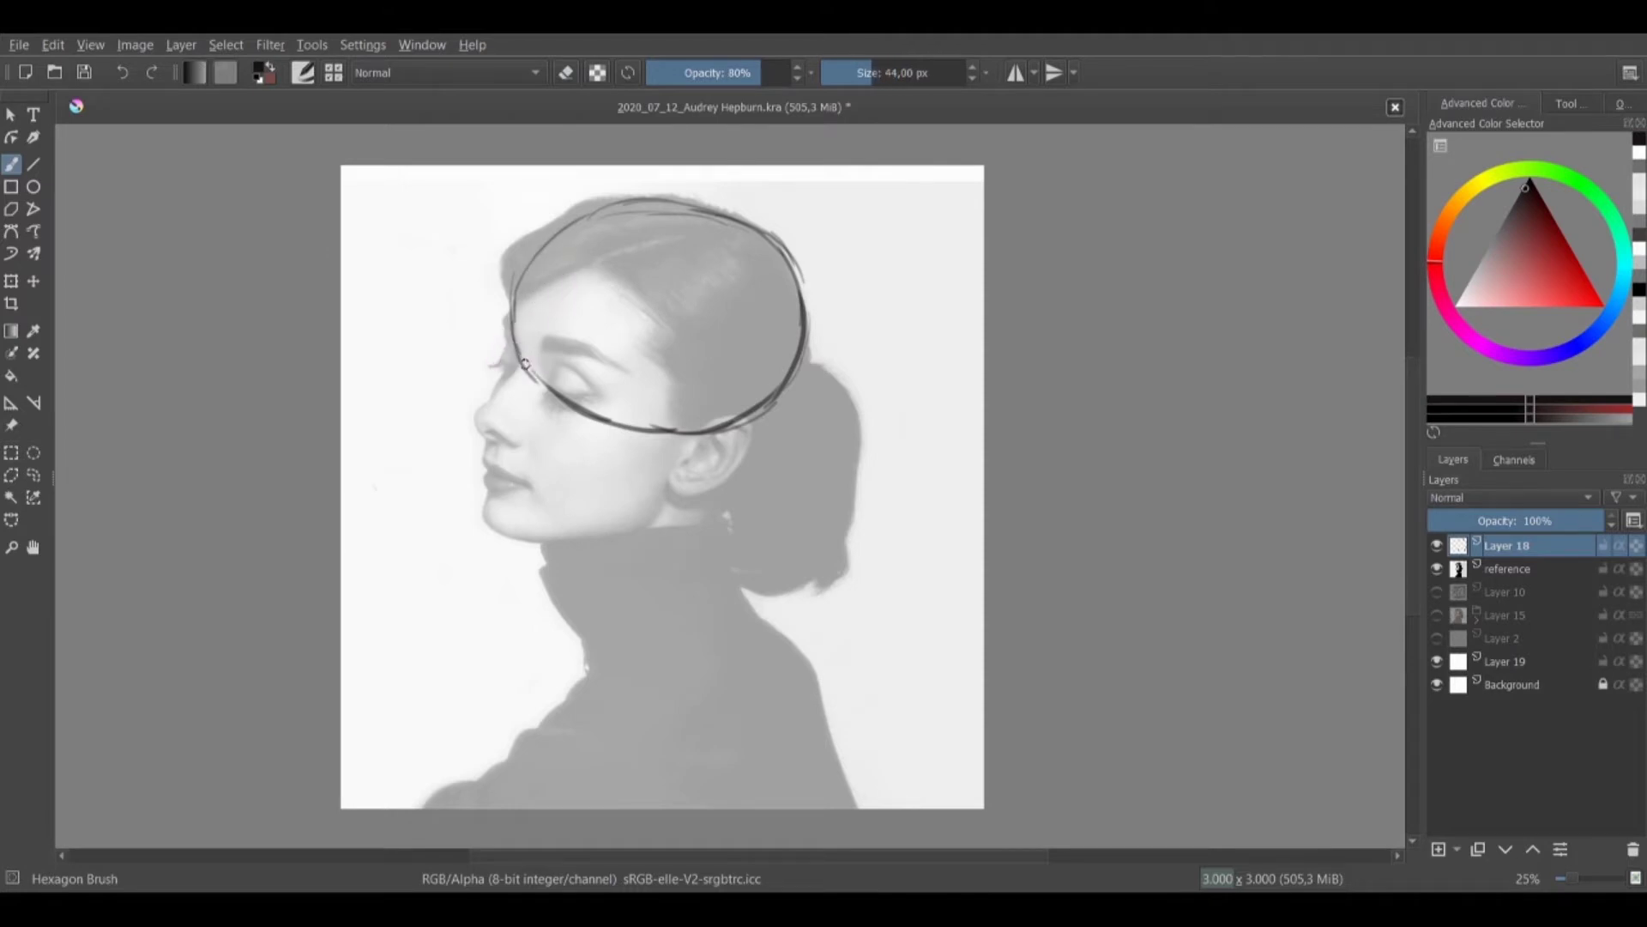
pyautogui.moveTo(799, 265)
pyautogui.mouseDown()
pyautogui.moveTo(800, 281)
pyautogui.moveTo(769, 239)
pyautogui.mouseUp()
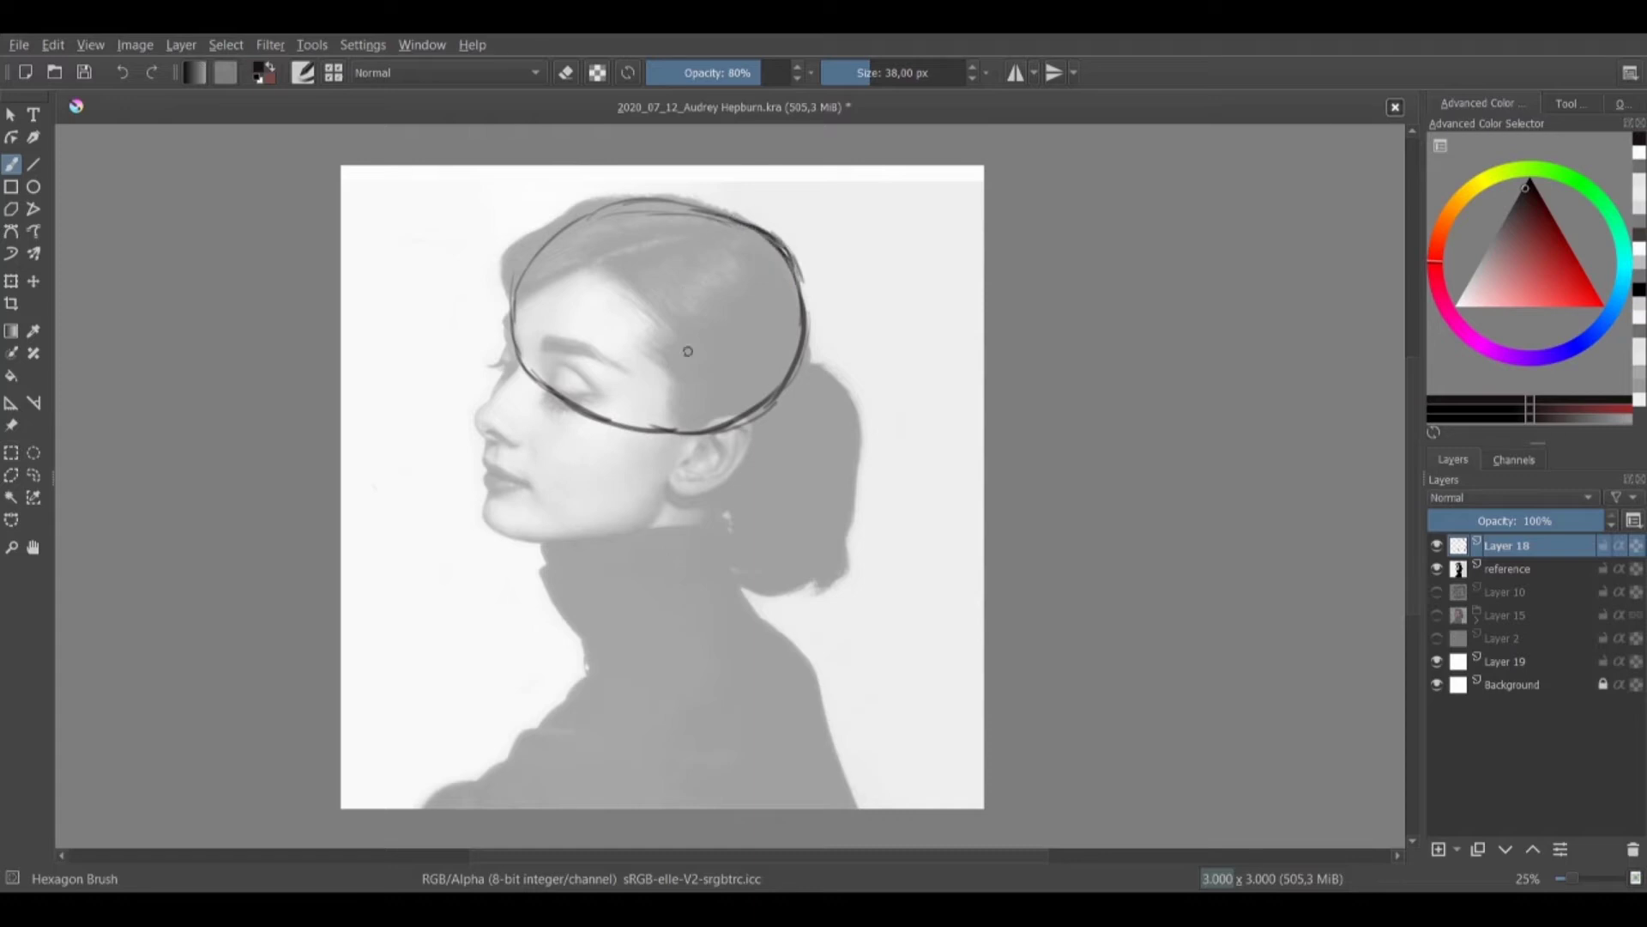
# Try outlining the jaw, chin and nose below the cranium, and undo these strokes
pyautogui.moveTo(694, 440); pyautogui.dragTo(653, 518)
pyautogui.moveTo(671, 480)
pyautogui.mouseDown()
pyautogui.moveTo(655, 520)
pyautogui.moveTo(558, 543)
pyautogui.mouseUp()
pyautogui.moveTo(486, 506); pyautogui.dragTo(512, 533)
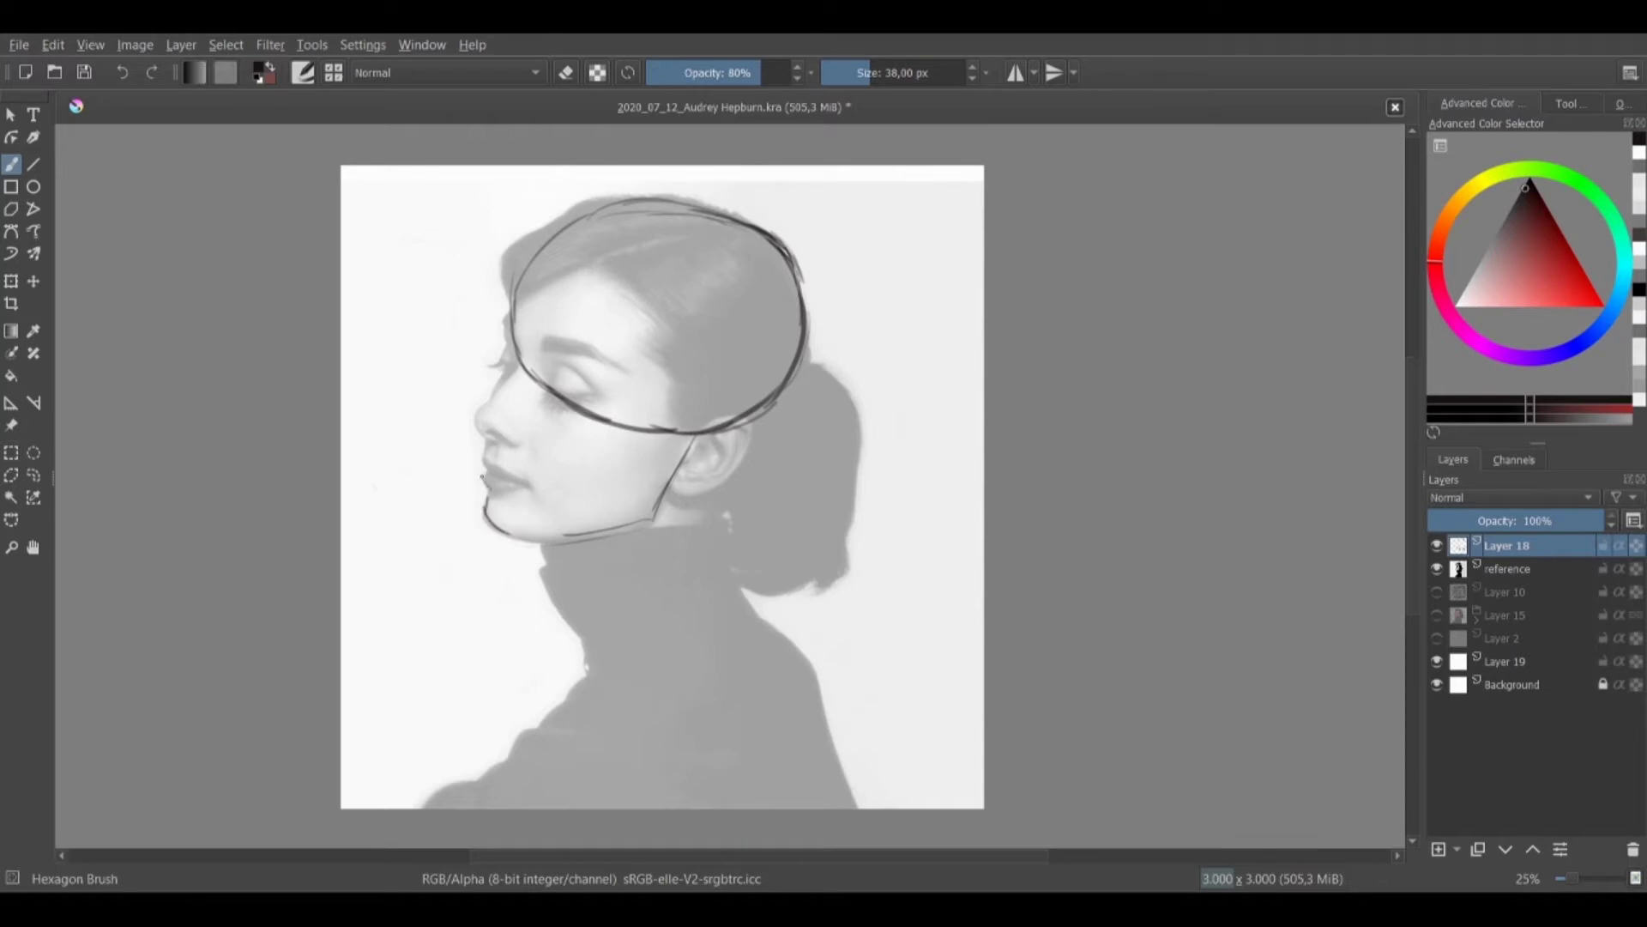
pyautogui.moveTo(477, 434); pyautogui.dragTo(515, 368)
pyautogui.hotkey('ctrl', 'z')
pyautogui.hotkey('ctrl', 'z')
pyautogui.hotkey('ctrl', 'z')
pyautogui.hotkey('ctrl', 'z')
pyautogui.hotkey('ctrl', 'z')
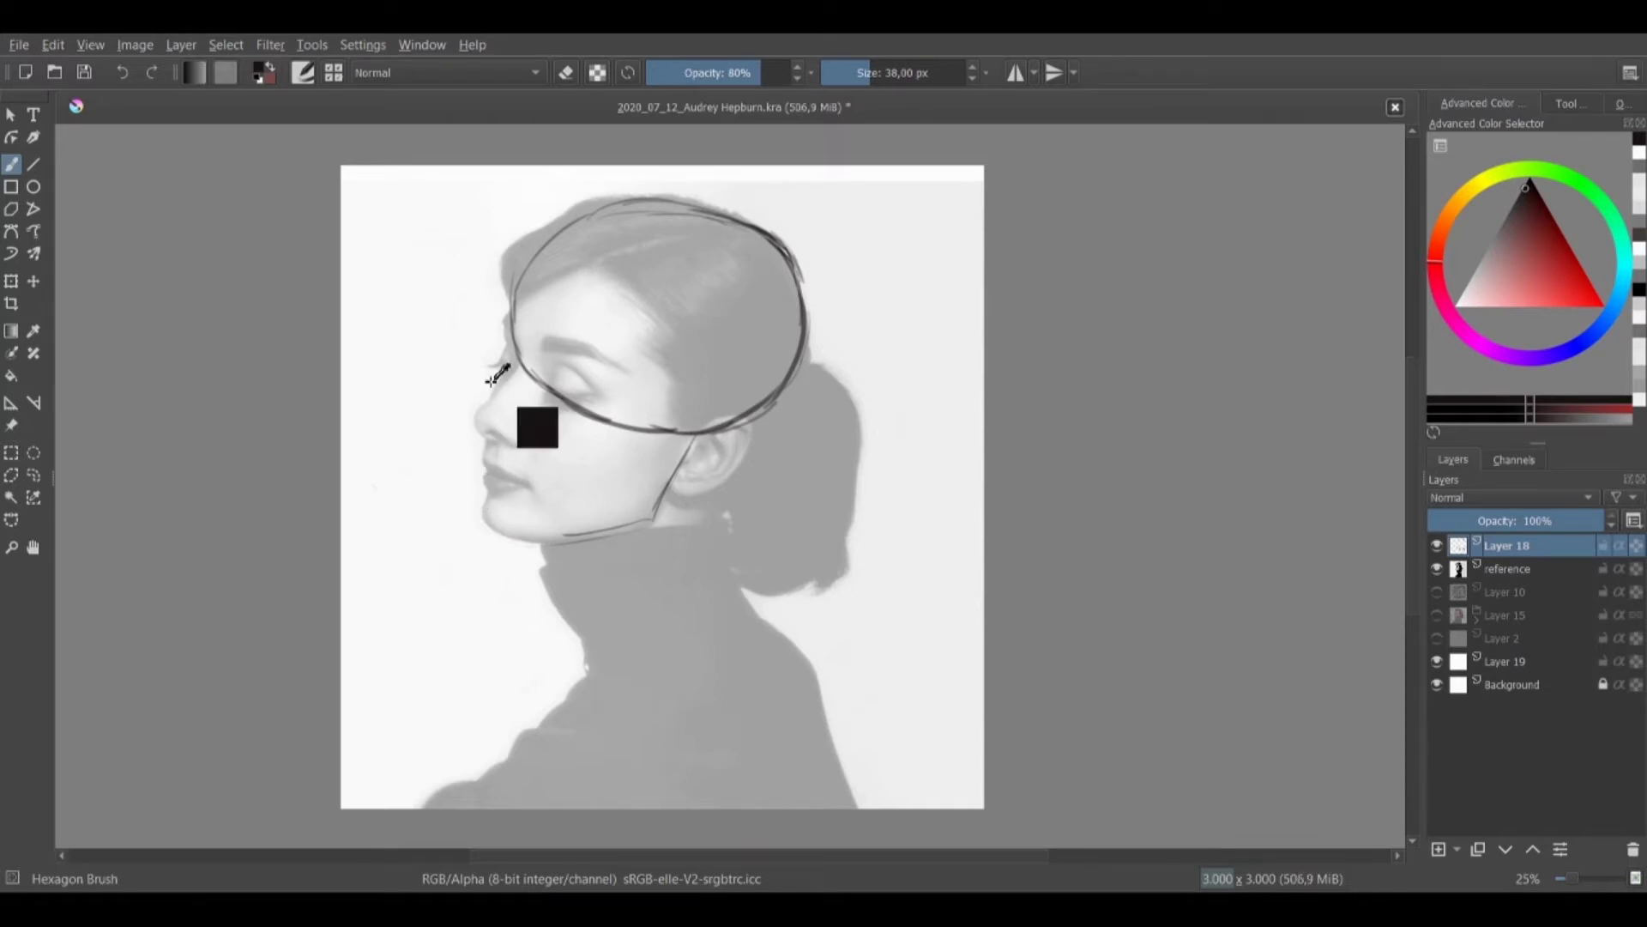
pyautogui.hotkey('ctrl', 'z')
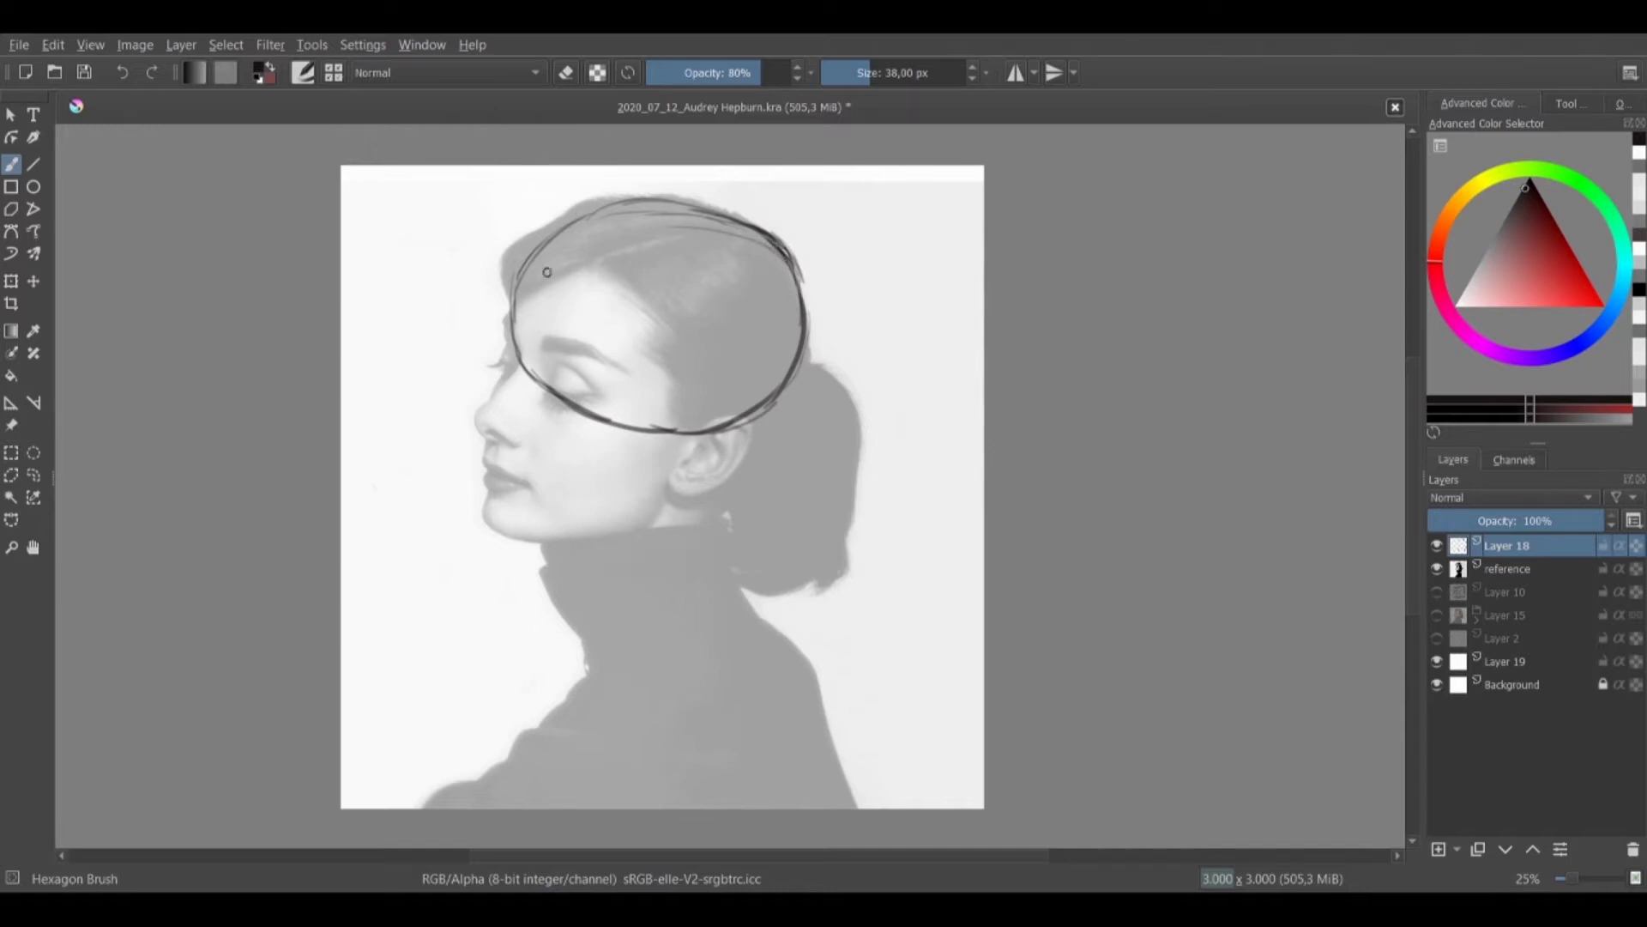
# Sketch the face line from the hairline down to the chin and redraw the cranium's front and lower curve
pyautogui.moveTo(518, 350); pyautogui.dragTo(491, 517)
pyautogui.moveTo(520, 338)
pyautogui.mouseDown()
pyautogui.moveTo(614, 239)
pyautogui.moveTo(600, 245)
pyautogui.moveTo(648, 224)
pyautogui.moveTo(754, 229)
pyautogui.moveTo(757, 244)
pyautogui.moveTo(684, 218)
pyautogui.moveTo(542, 293)
pyautogui.mouseUp()
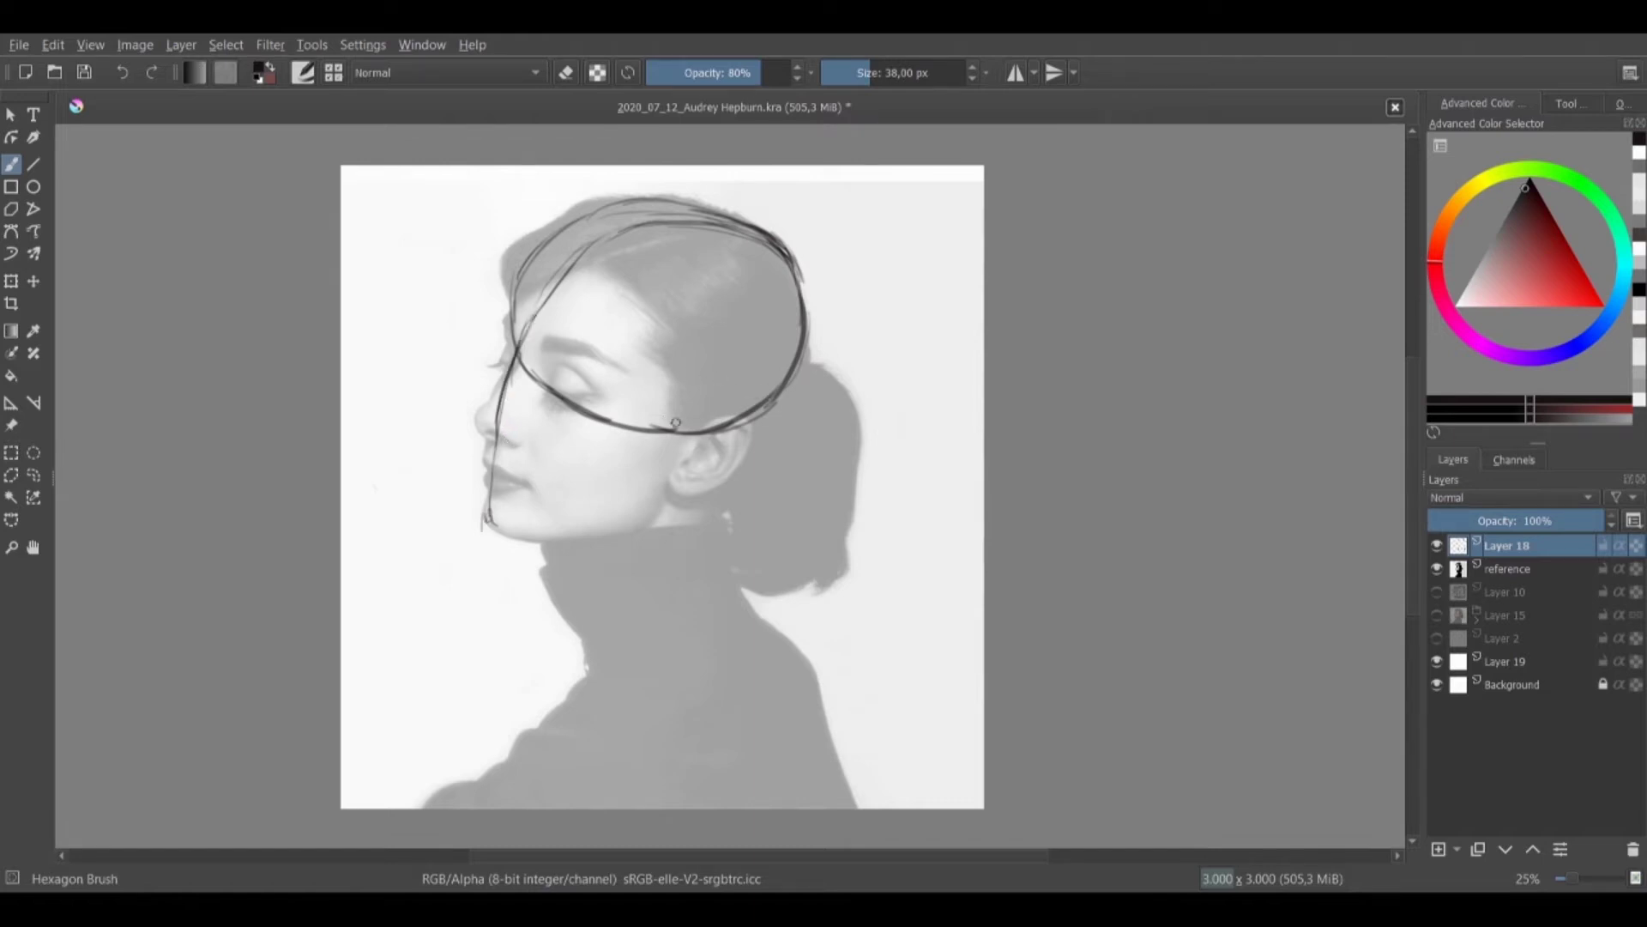
pyautogui.moveTo(726, 422)
pyautogui.mouseDown()
pyautogui.moveTo(572, 393)
pyautogui.moveTo(502, 345)
pyautogui.mouseUp()
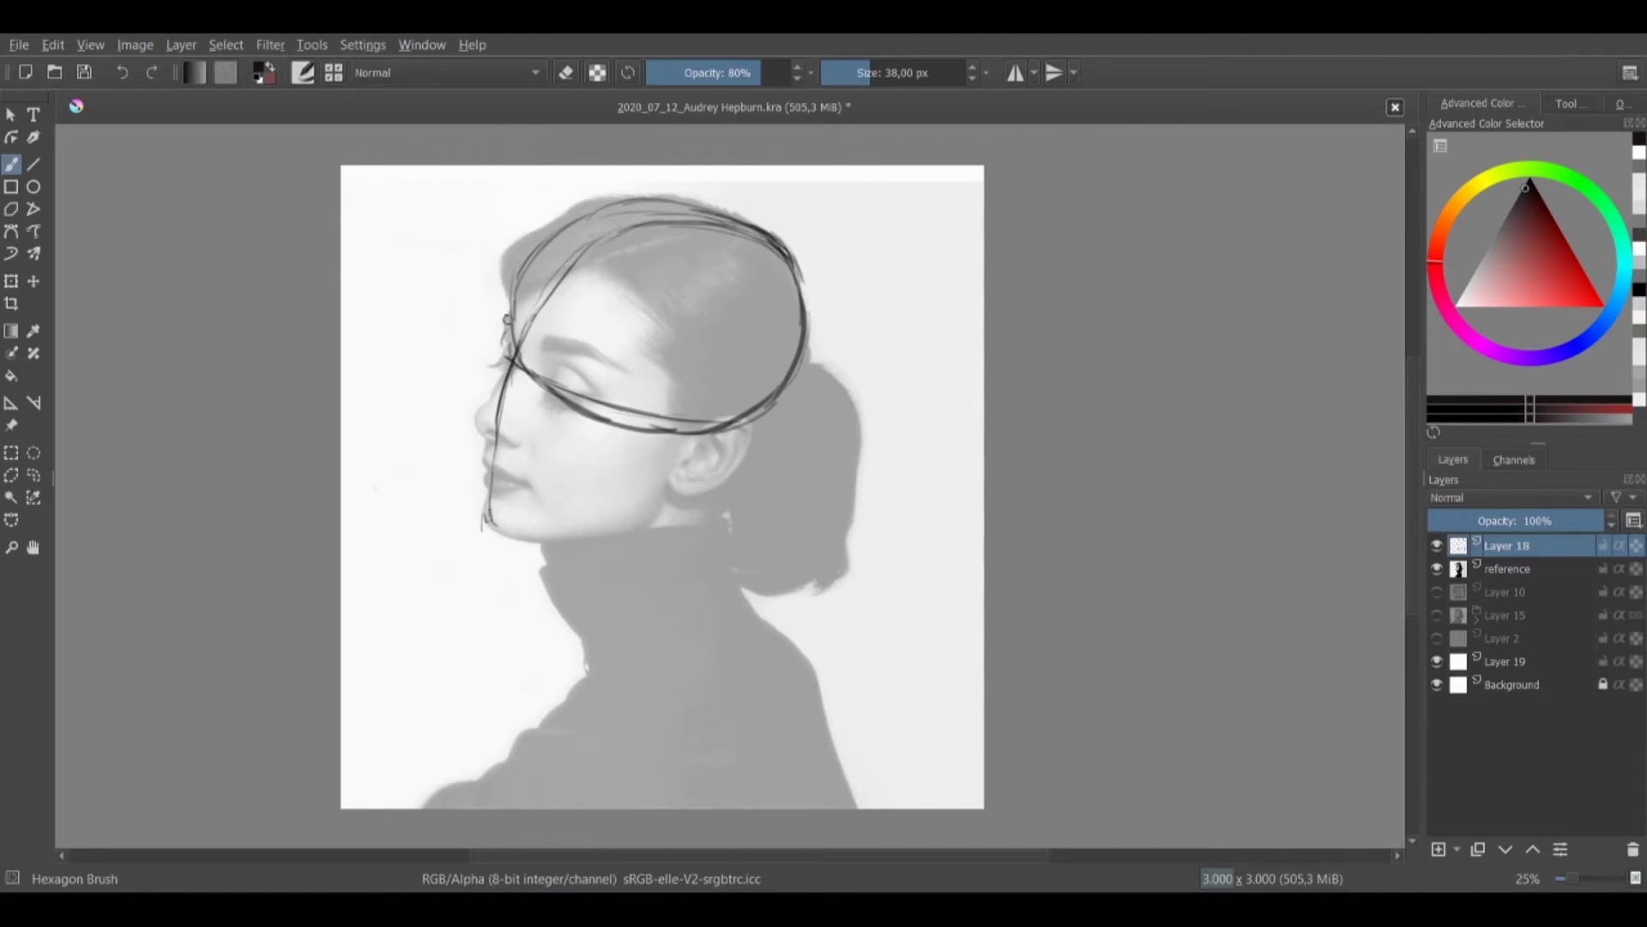
pyautogui.moveTo(507, 318)
pyautogui.mouseDown()
pyautogui.moveTo(520, 272)
pyautogui.moveTo(501, 347)
pyautogui.moveTo(584, 414)
pyautogui.moveTo(735, 428)
pyautogui.mouseUp()
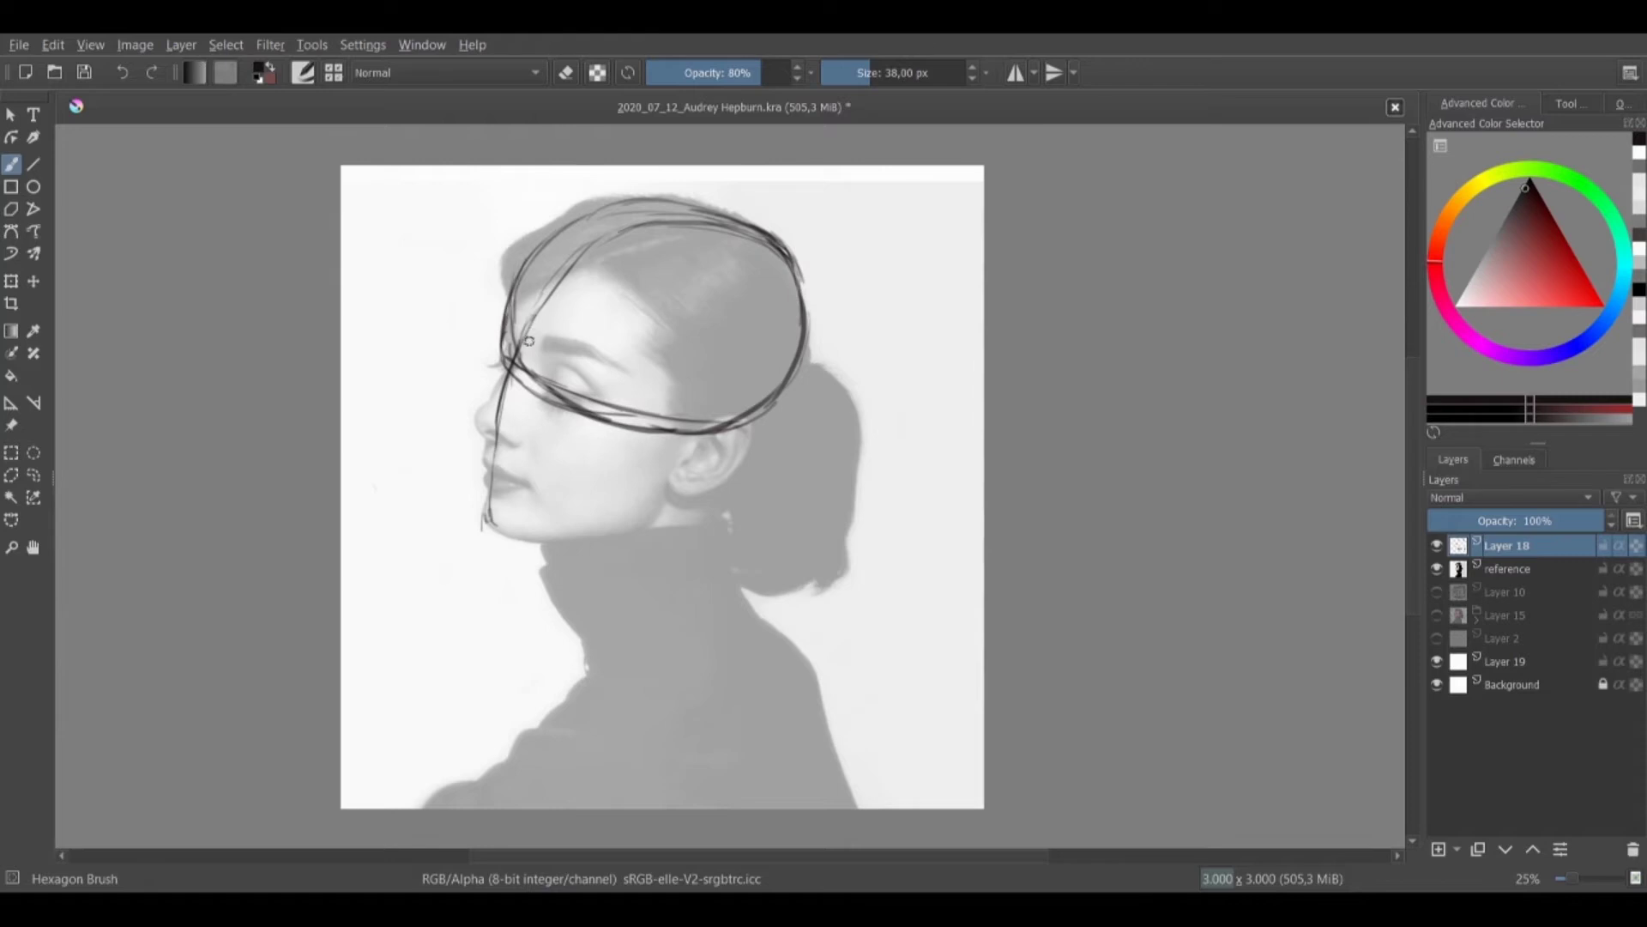
pyautogui.moveTo(532, 386)
pyautogui.mouseDown()
pyautogui.moveTo(637, 420)
pyautogui.moveTo(525, 367)
pyautogui.mouseUp()
# Clean up the overlapping lines around the brow and eye with the eraser
pyautogui.press('e')
pyautogui.moveTo(511, 302); pyautogui.dragTo(511, 322)
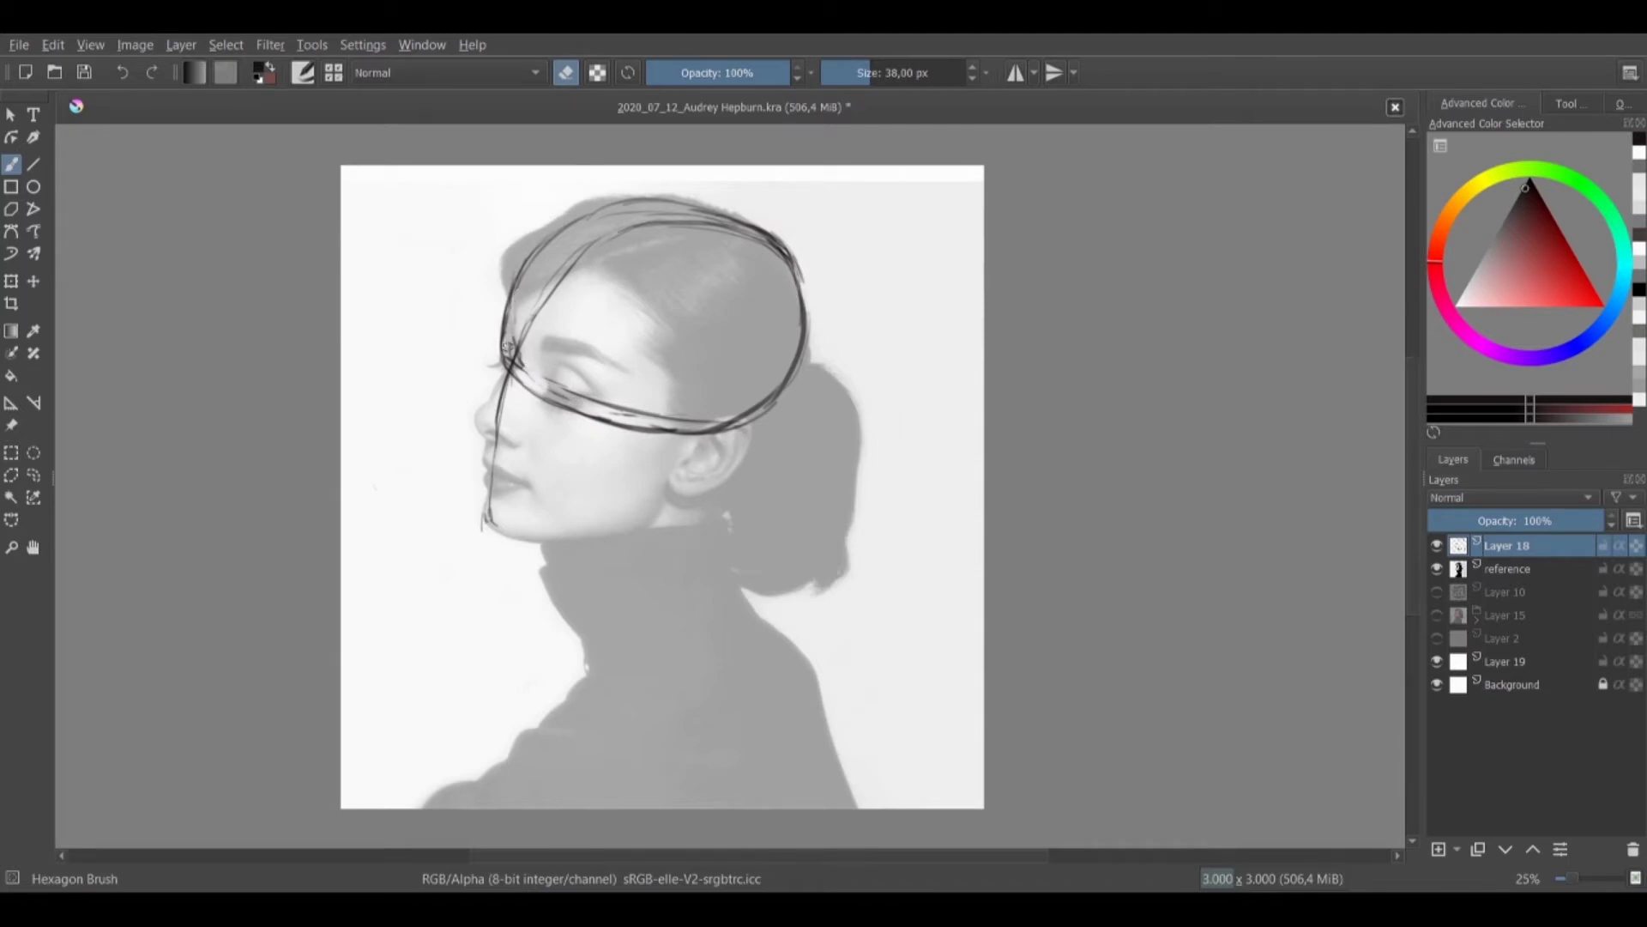
pyautogui.press('e')
pyautogui.moveTo(551, 387)
pyautogui.mouseDown()
pyautogui.moveTo(594, 396)
pyautogui.moveTo(573, 397)
pyautogui.mouseUp()
pyautogui.press('e')
pyautogui.press('e')
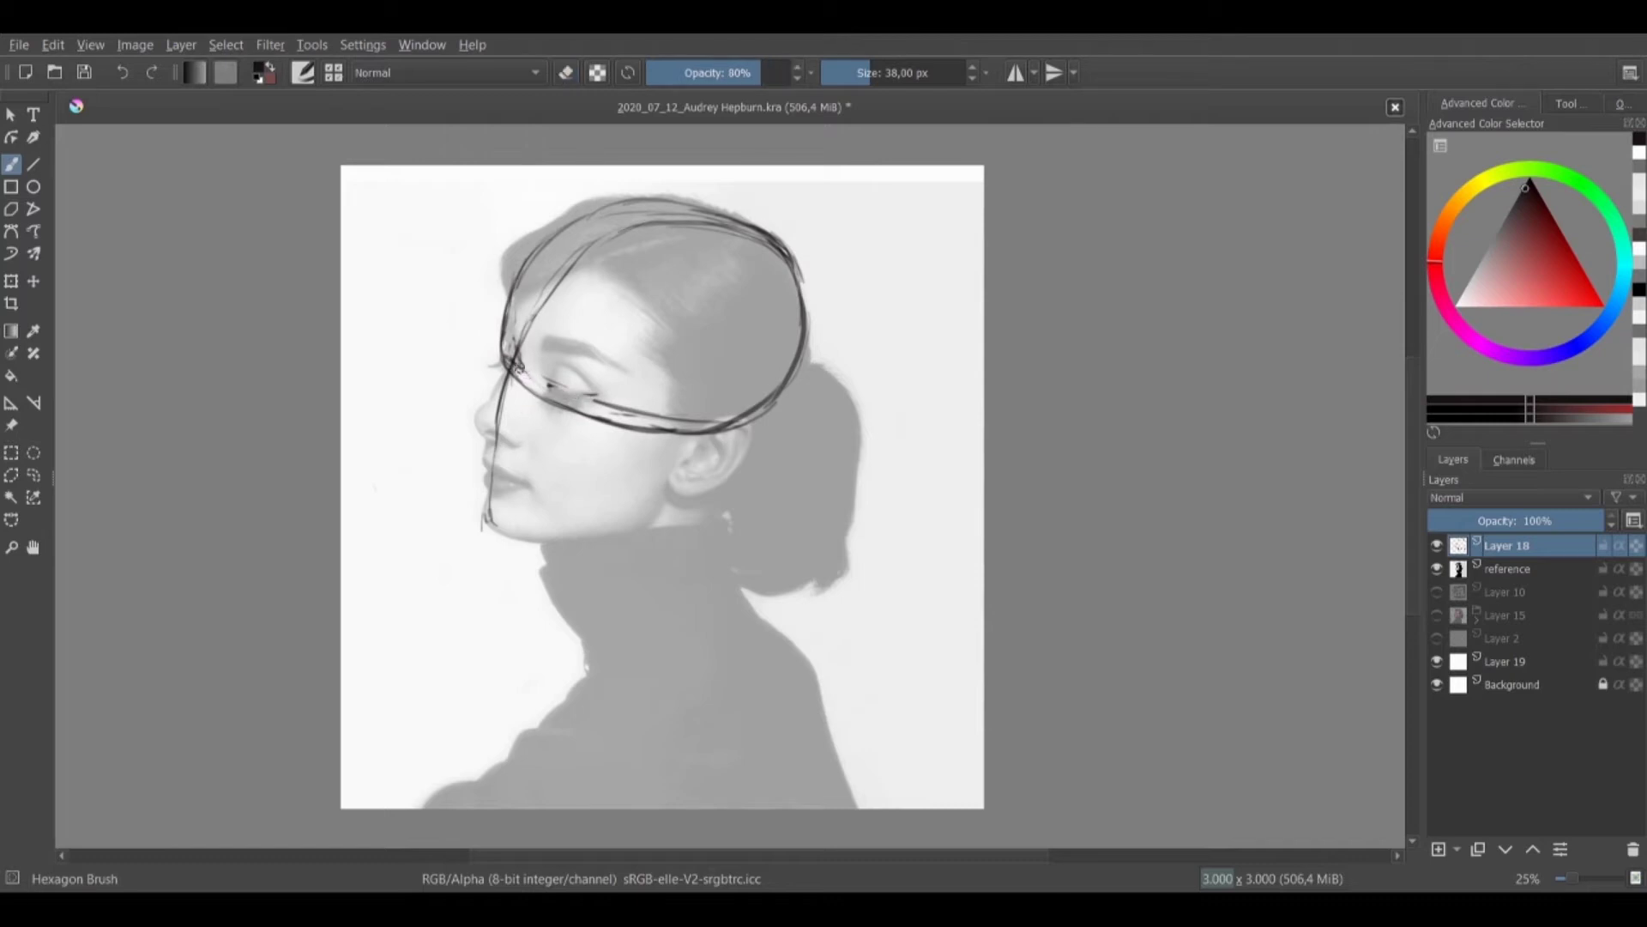
# Sketch a small front-view demonstration face with guide lines, brows, eyes, nose, mouth and narrowed jaw beside the portrait
pyautogui.moveTo(378, 208)
pyautogui.mouseDown()
pyautogui.moveTo(375, 317)
pyautogui.moveTo(425, 316)
pyautogui.moveTo(460, 223)
pyautogui.moveTo(417, 192)
pyautogui.moveTo(378, 202)
pyautogui.moveTo(367, 318)
pyautogui.mouseUp()
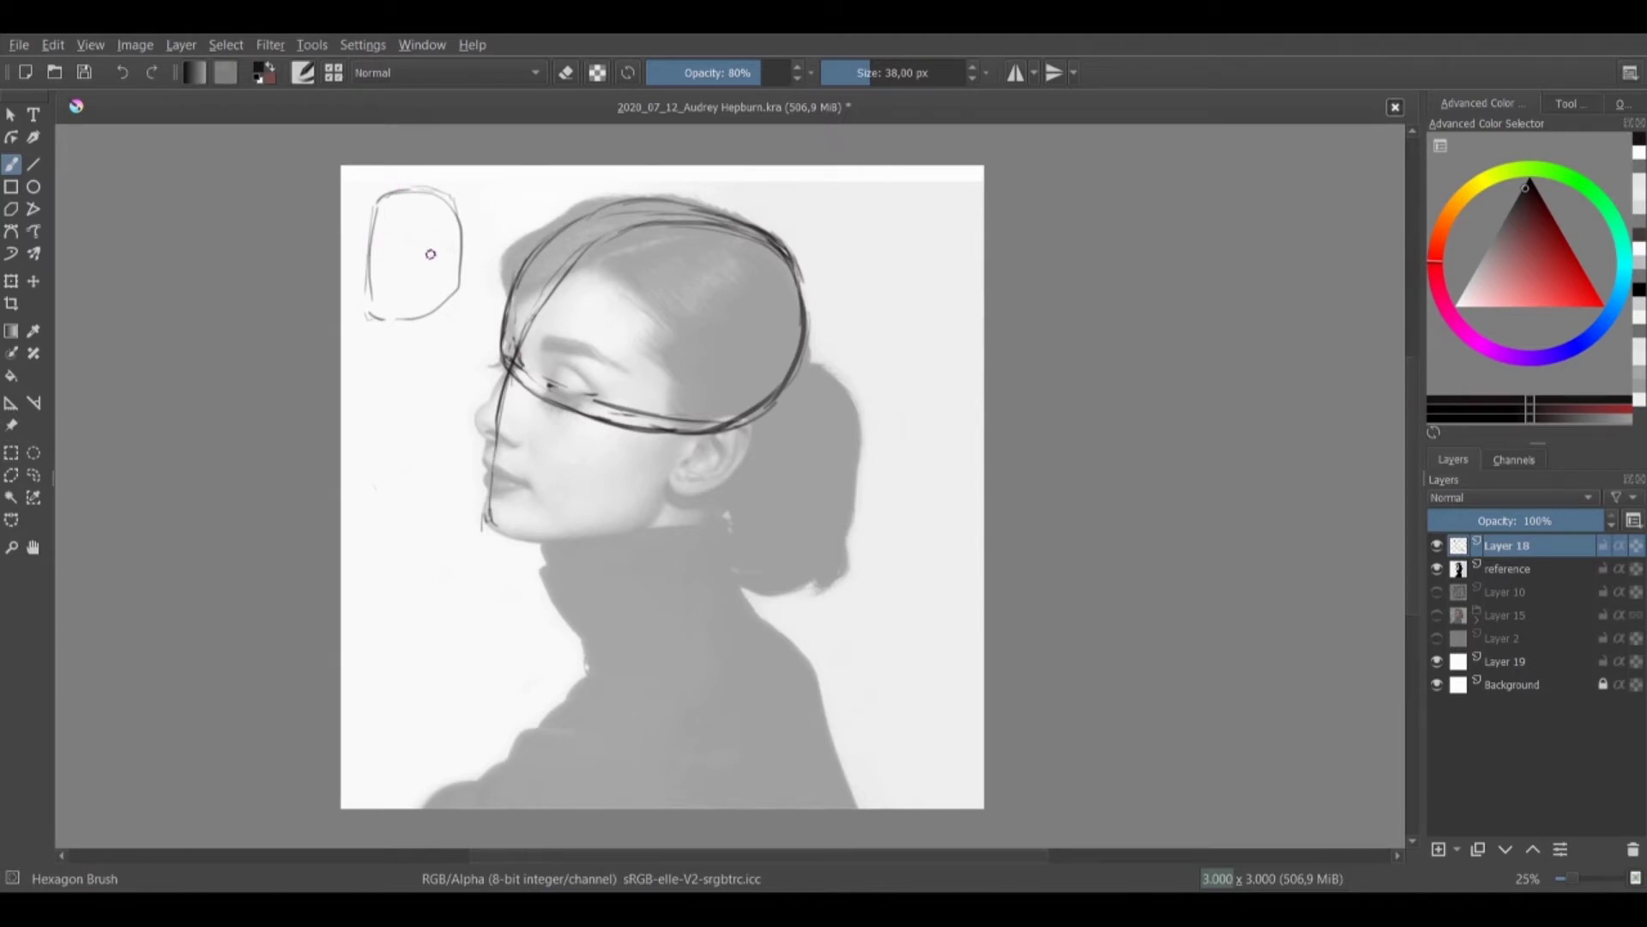
pyautogui.moveTo(372, 250)
pyautogui.mouseDown()
pyautogui.moveTo(452, 250)
pyautogui.moveTo(403, 309)
pyautogui.mouseUp()
pyautogui.moveTo(414, 209); pyautogui.dragTo(402, 298)
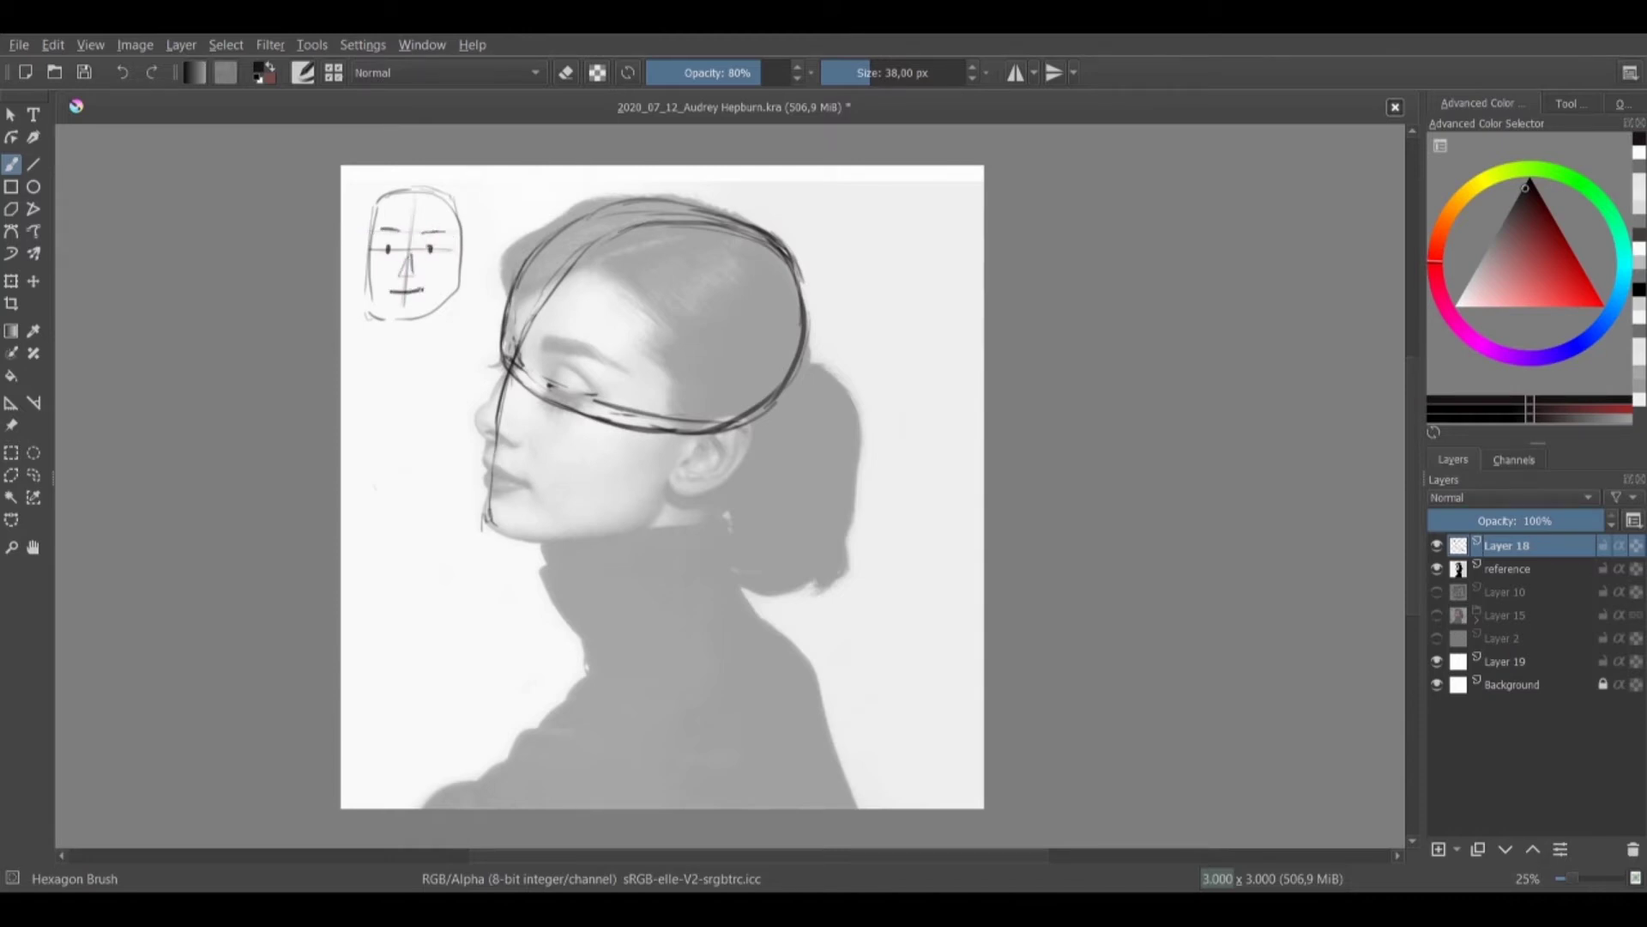
pyautogui.moveTo(418, 318); pyautogui.dragTo(452, 245)
# Erase the small demonstration face beside the portrait with a 201 px eraser
pyautogui.press('e')
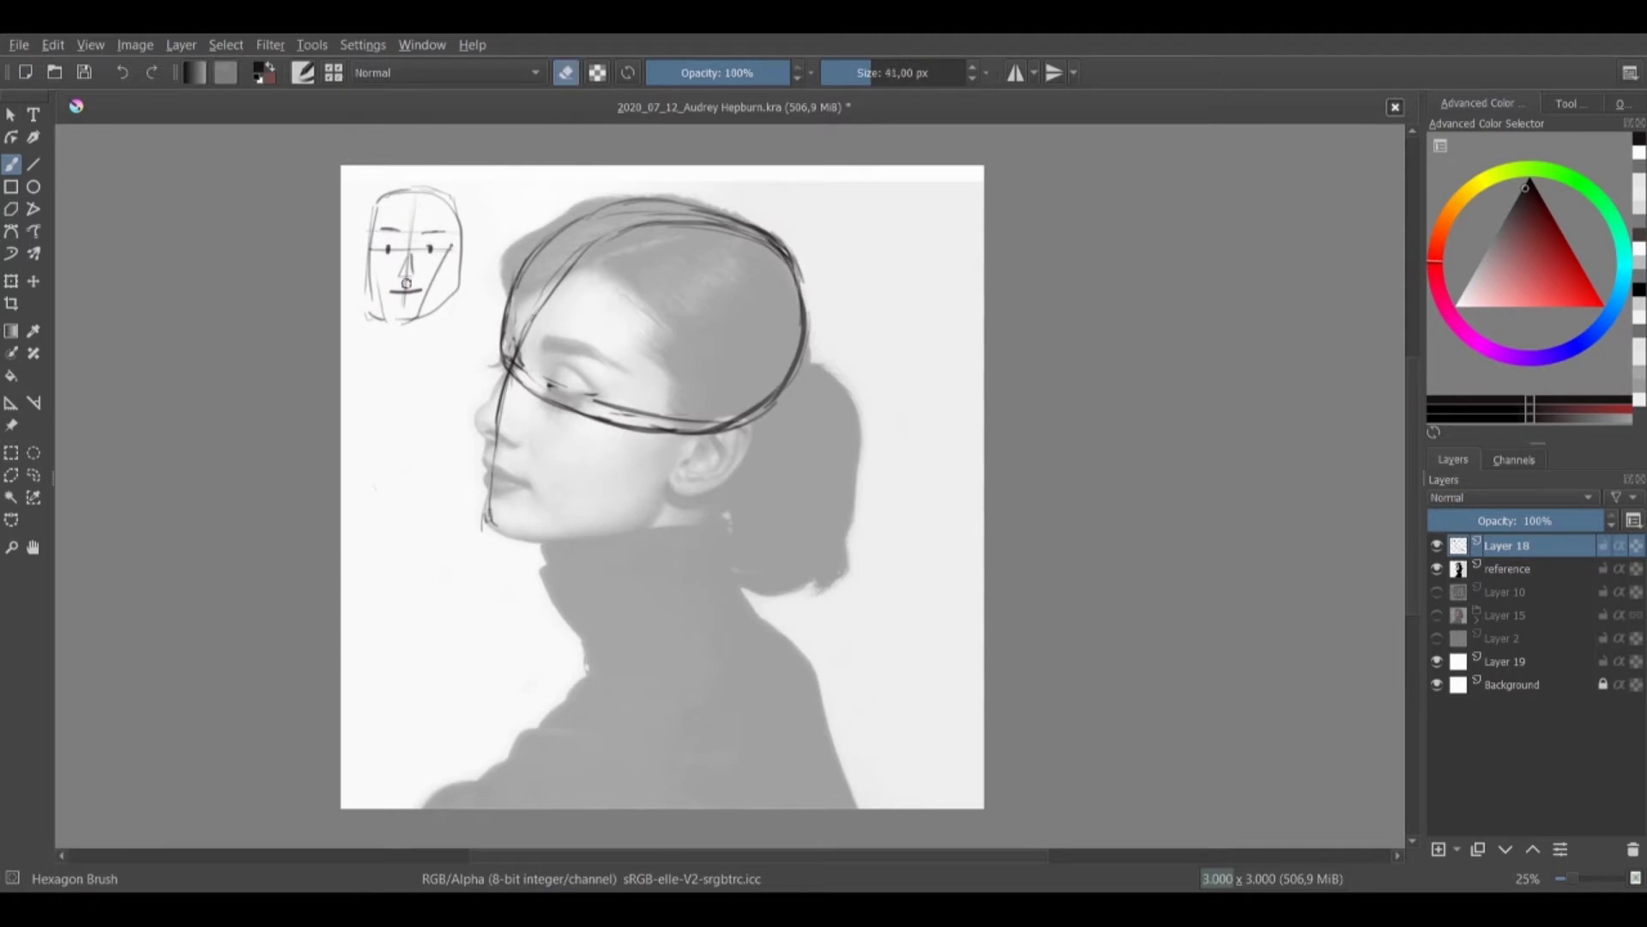
pyautogui.press(']')
pyautogui.press(']')
pyautogui.press(']')
pyautogui.press(']')
pyautogui.press(']')
pyautogui.press(']')
pyautogui.press(']')
pyautogui.press(']')
pyautogui.press(']')
pyautogui.press(']')
pyautogui.press(']')
pyautogui.press(']')
pyautogui.press(']')
pyautogui.press(']')
pyautogui.press(']')
pyautogui.press(']')
pyautogui.press(']')
pyautogui.press(']')
pyautogui.press(']')
pyautogui.press(']')
pyautogui.moveTo(379, 241)
pyautogui.mouseDown()
pyautogui.moveTo(392, 309)
pyautogui.moveTo(376, 298)
pyautogui.moveTo(435, 267)
pyautogui.mouseUp()
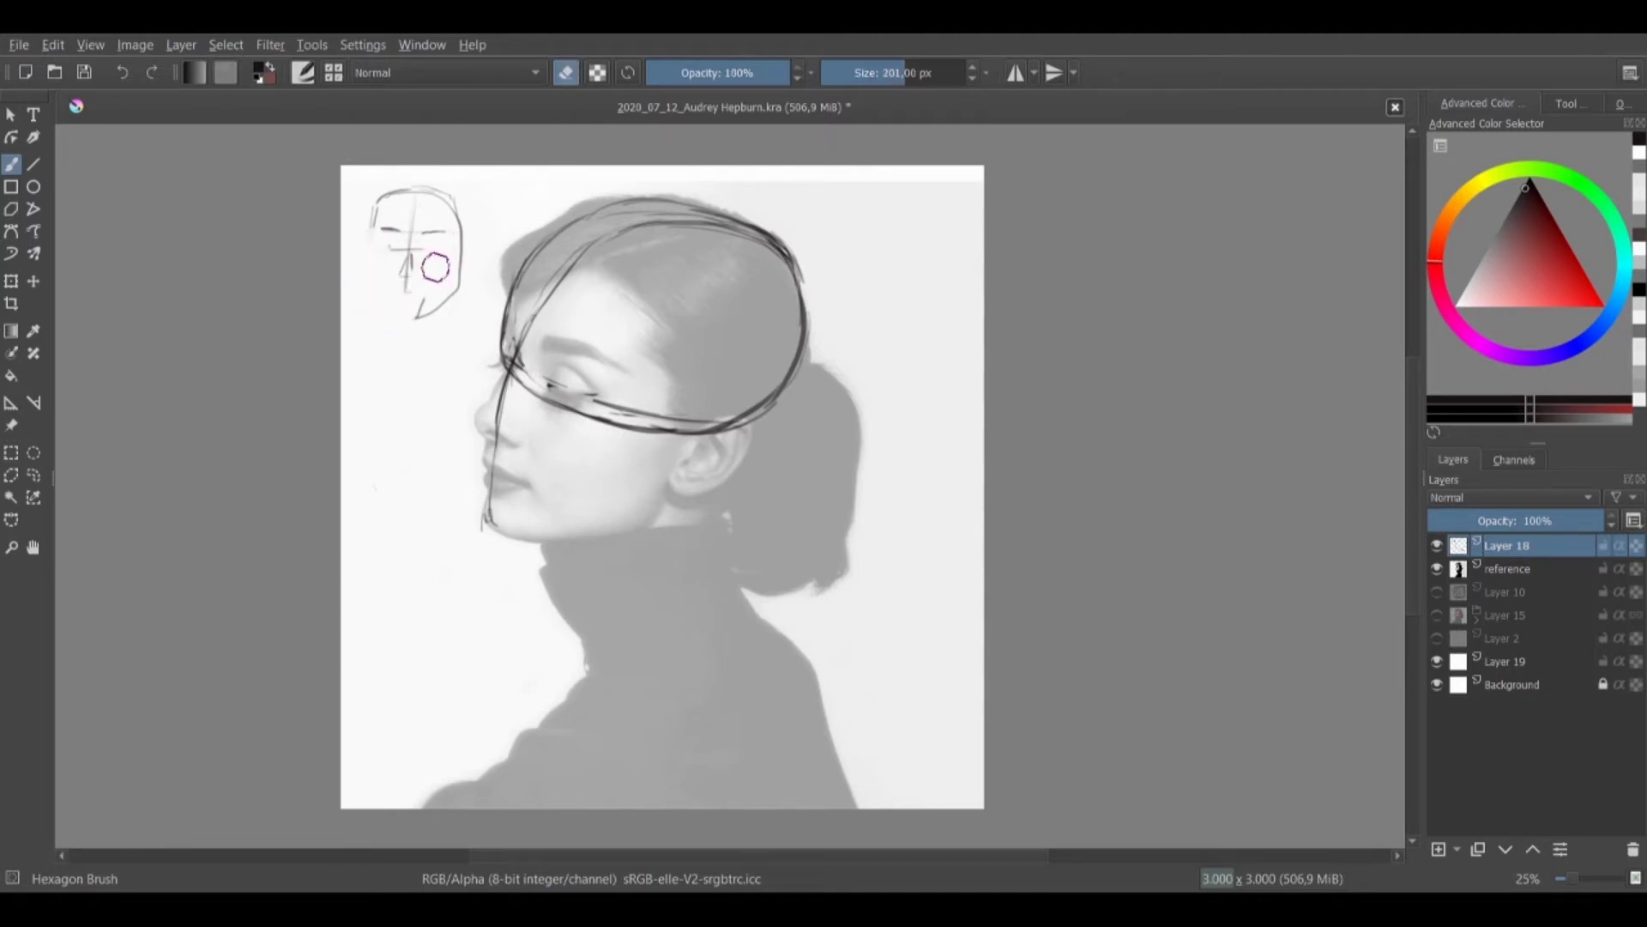
pyautogui.moveTo(435, 267); pyautogui.dragTo(408, 220)
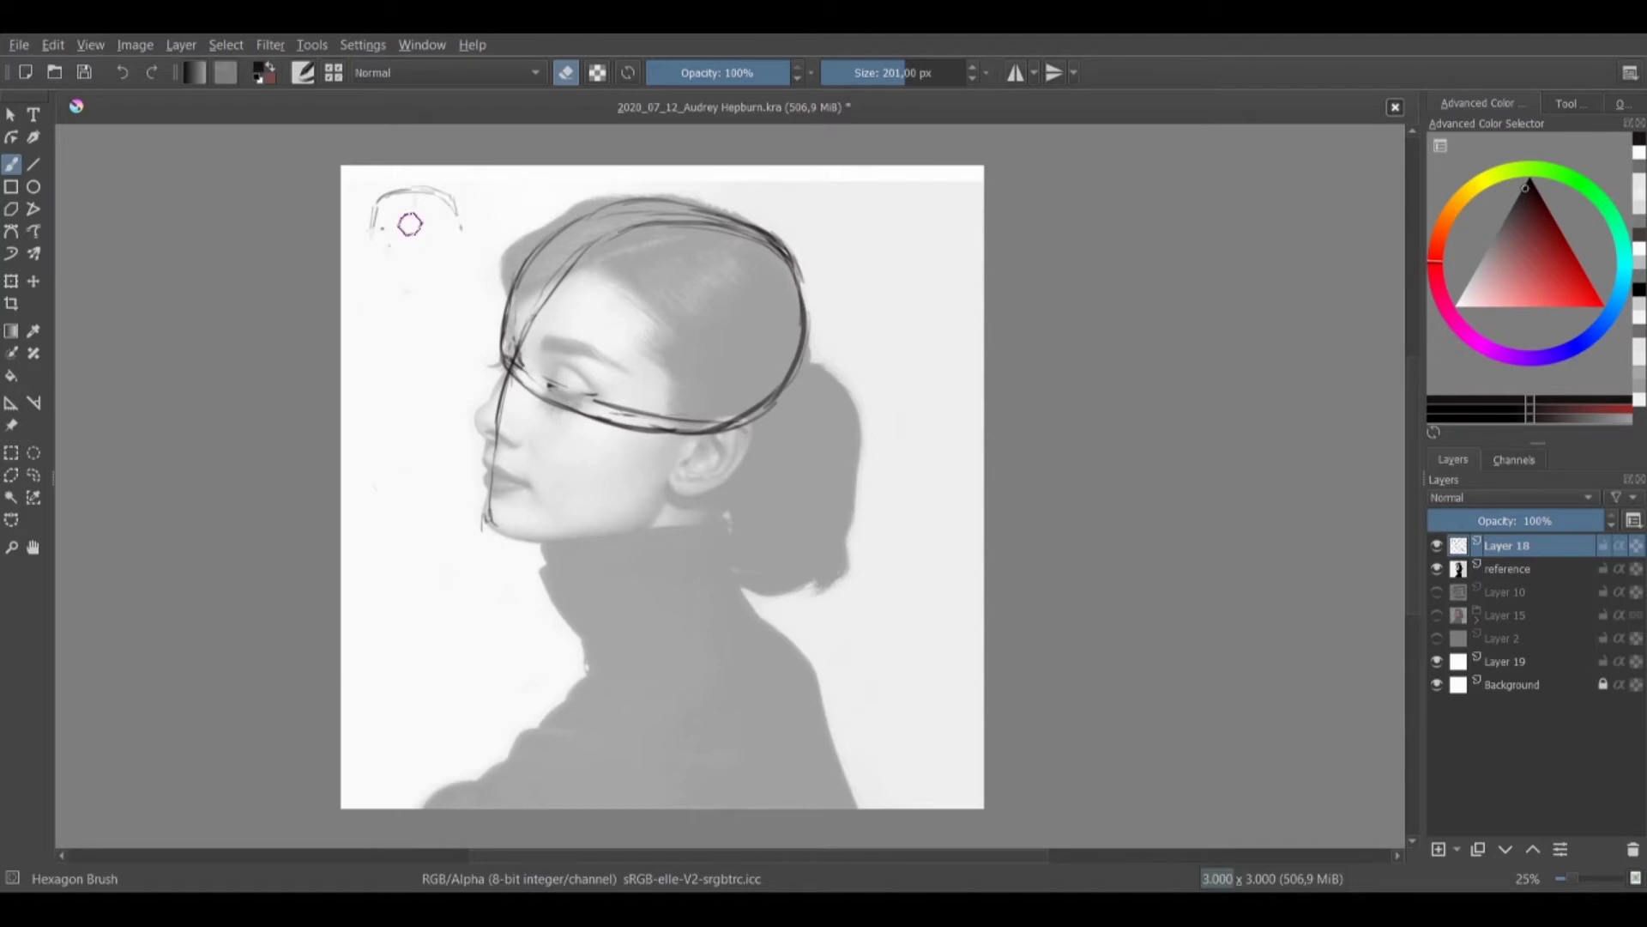
pyautogui.moveTo(380, 232); pyautogui.dragTo(478, 265)
# Extend the back of the cranium and sketch a lower curve from the ear to the nose with a 55 px brush
pyautogui.press('e')
pyautogui.press('[')
pyautogui.press('[')
pyautogui.press('[')
pyautogui.press('[')
pyautogui.press('[')
pyautogui.press('[')
pyautogui.press('[')
pyautogui.press('[')
pyautogui.press('[')
pyautogui.press('[')
pyautogui.press('[')
pyautogui.press('[')
pyautogui.press('[')
pyautogui.press('[')
pyautogui.press('[')
pyautogui.press('[')
pyautogui.press('[')
pyautogui.press('[')
pyautogui.press('[')
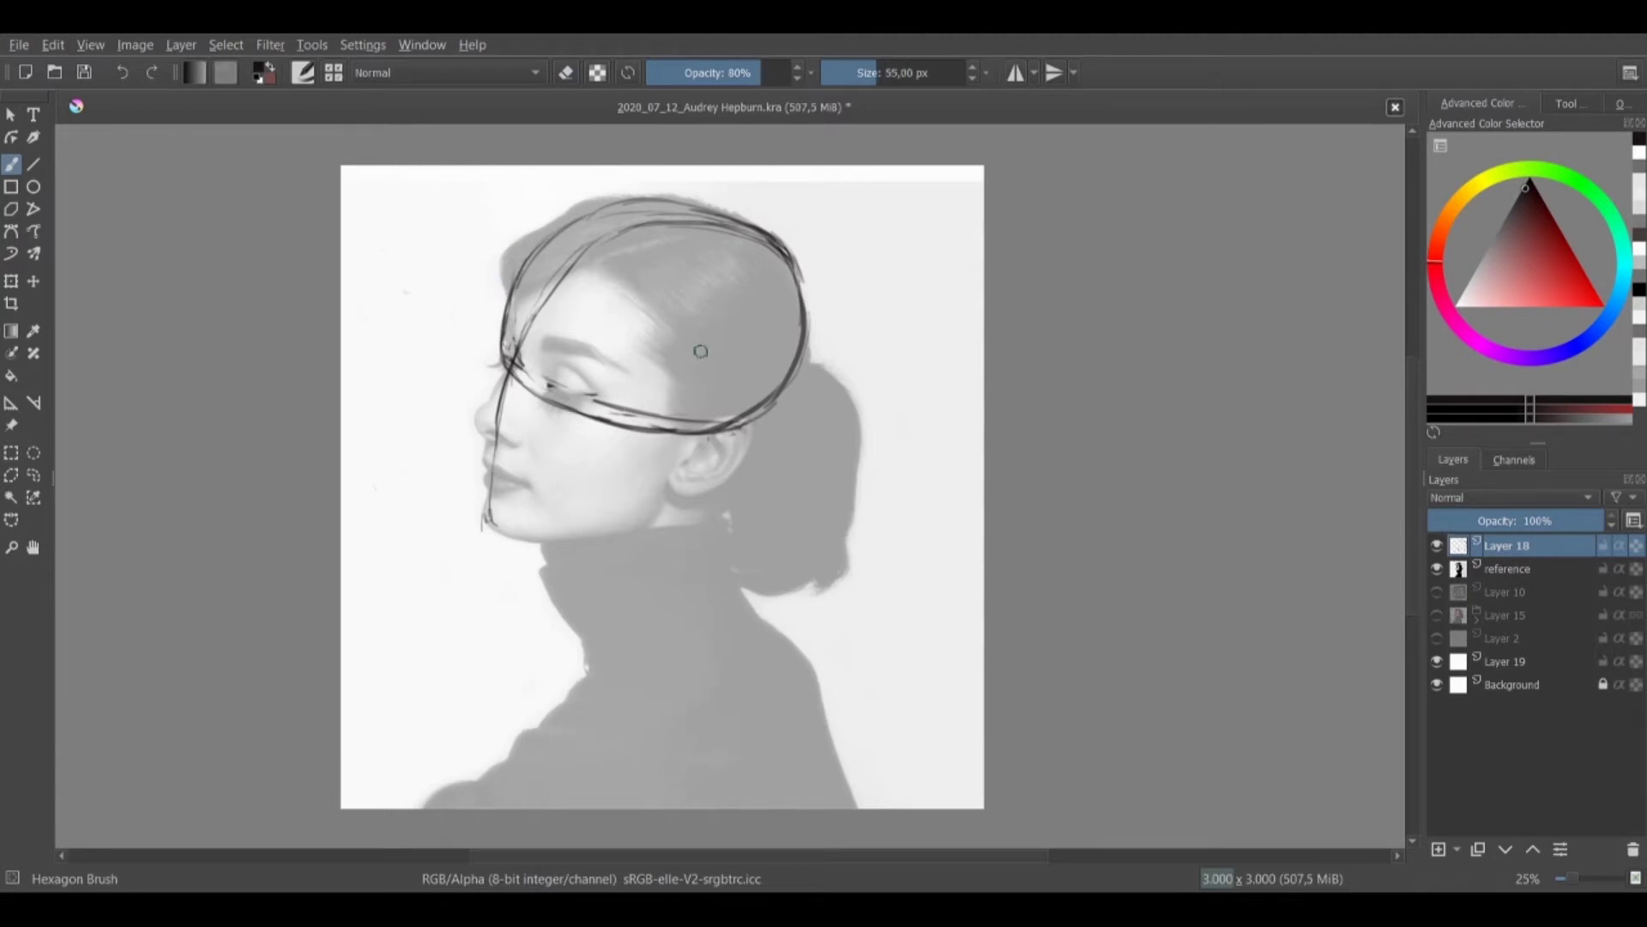
pyautogui.moveTo(790, 262); pyautogui.dragTo(798, 401)
pyautogui.moveTo(808, 342)
pyautogui.mouseDown()
pyautogui.moveTo(730, 462)
pyautogui.moveTo(684, 472)
pyautogui.mouseUp()
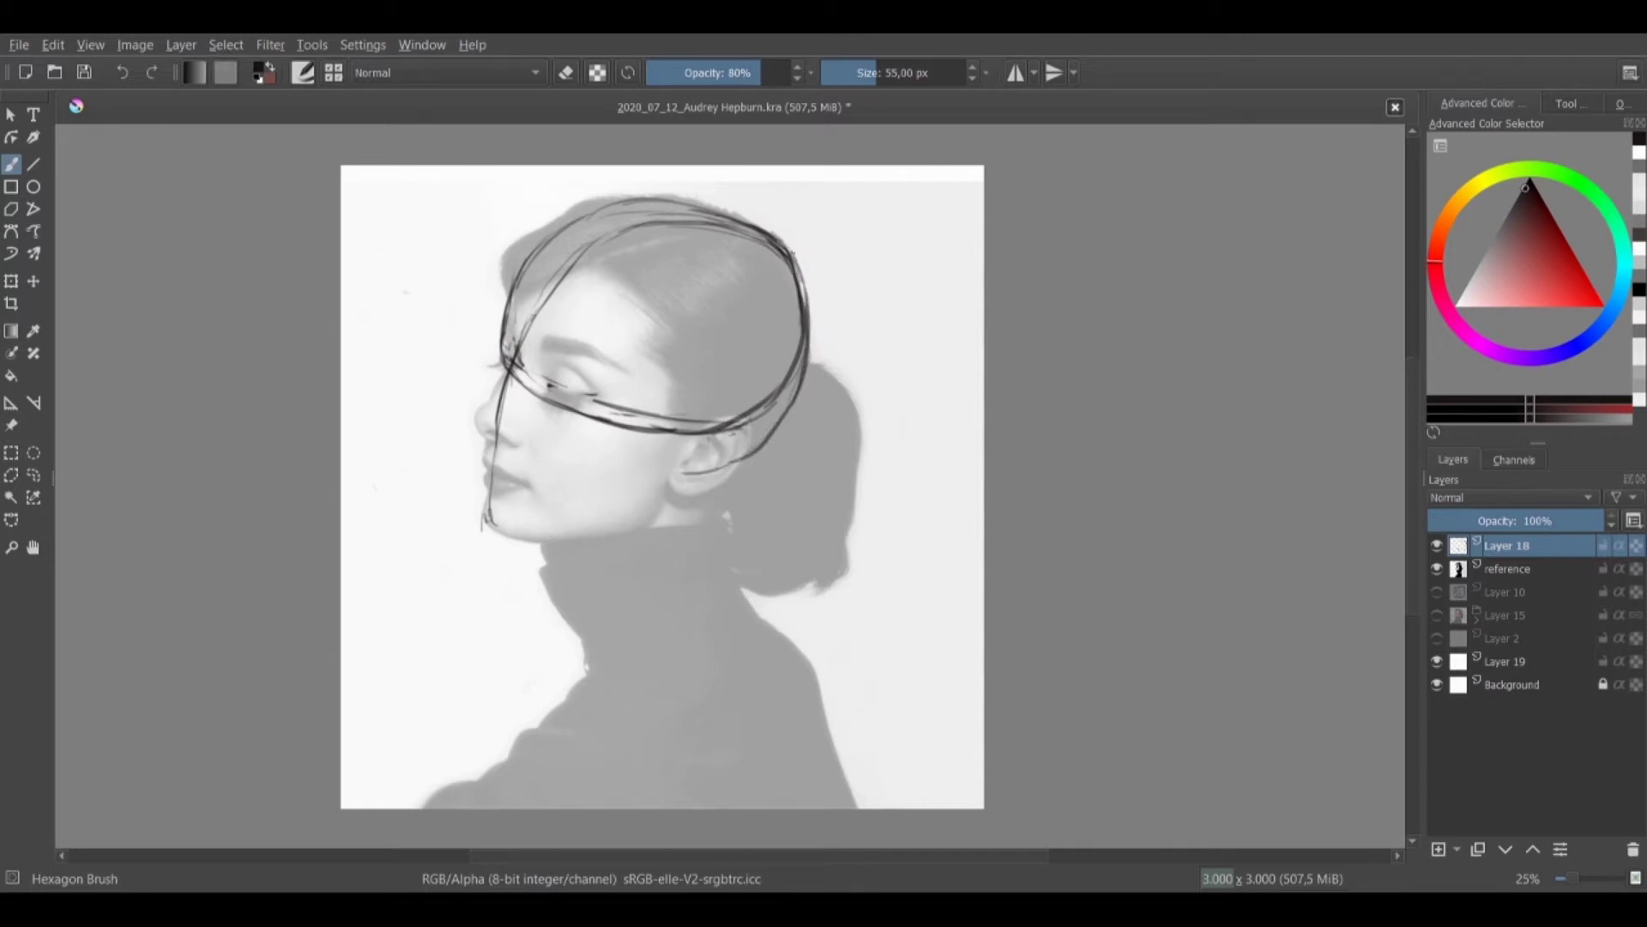
pyautogui.moveTo(791, 251)
pyautogui.mouseDown()
pyautogui.moveTo(729, 449)
pyautogui.moveTo(617, 461)
pyautogui.moveTo(503, 379)
pyautogui.moveTo(562, 426)
pyautogui.mouseUp()
pyautogui.moveTo(518, 388); pyautogui.dragTo(595, 451)
pyautogui.moveTo(737, 463)
pyautogui.mouseDown()
pyautogui.moveTo(532, 442)
pyautogui.moveTo(510, 407)
pyautogui.mouseUp()
pyautogui.moveTo(495, 347)
pyautogui.mouseDown()
pyautogui.moveTo(510, 393)
pyautogui.moveTo(582, 449)
pyautogui.mouseUp()
# Erase stray strokes along the lower cranium curve and redraw its front part across the cheek
pyautogui.press('e')
pyautogui.moveTo(529, 399)
pyautogui.mouseDown()
pyautogui.moveTo(578, 446)
pyautogui.moveTo(707, 469)
pyautogui.mouseUp()
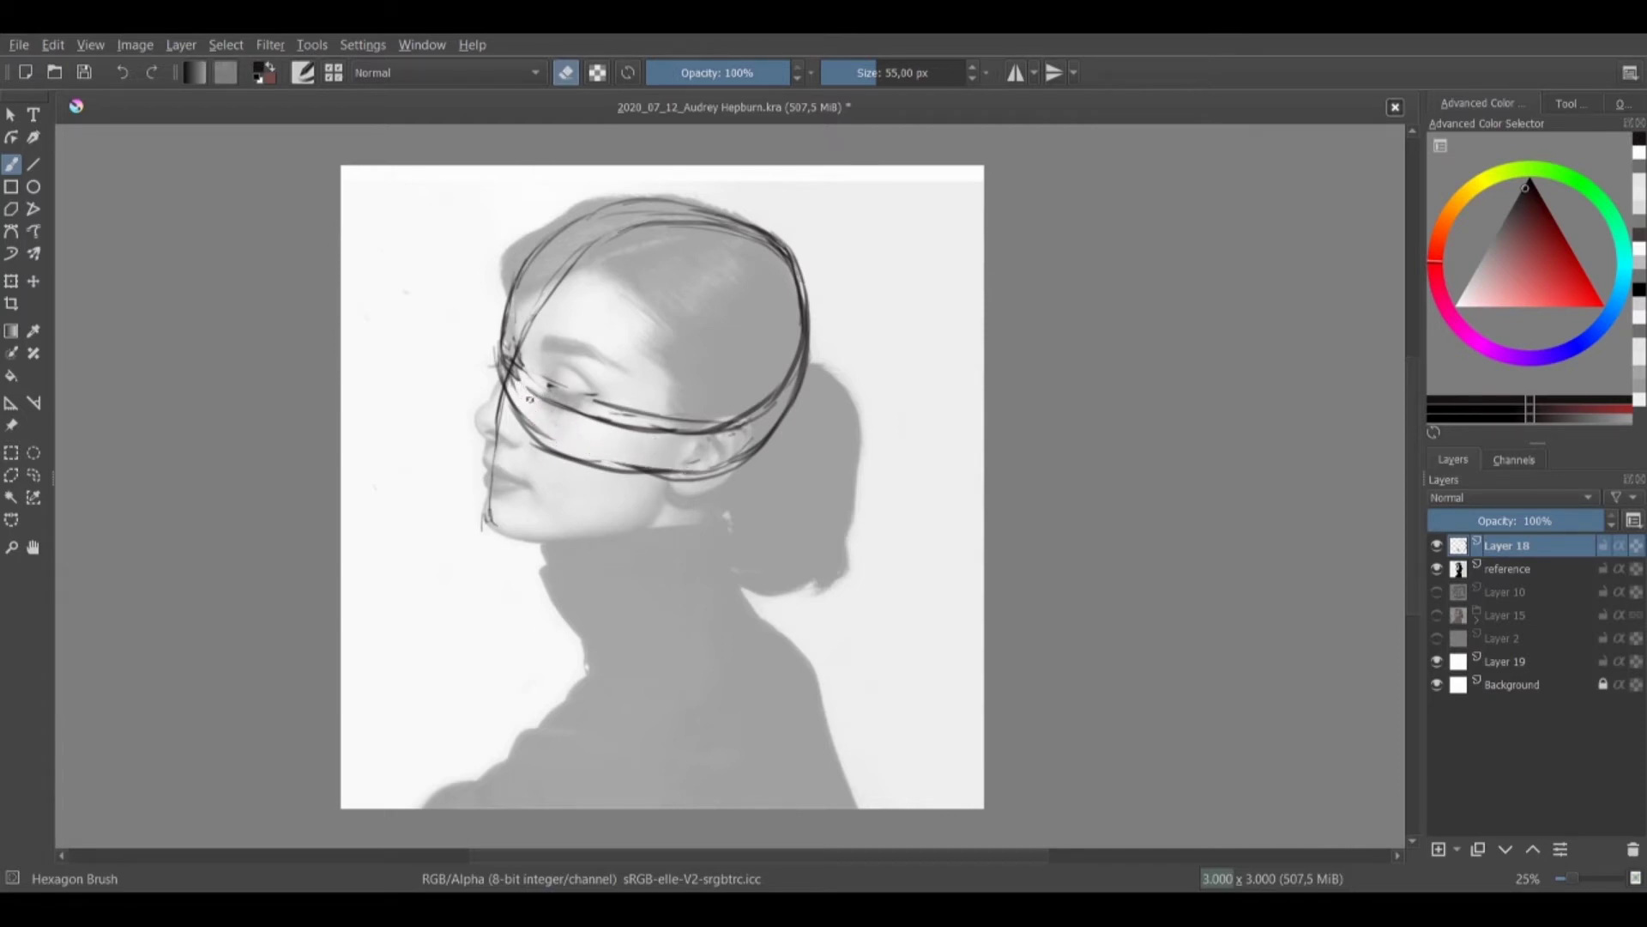
pyautogui.moveTo(519, 404)
pyautogui.mouseDown()
pyautogui.moveTo(582, 450)
pyautogui.moveTo(657, 469)
pyautogui.mouseUp()
pyautogui.moveTo(775, 393); pyautogui.dragTo(703, 440)
pyautogui.press('e')
pyautogui.moveTo(506, 384); pyautogui.dragTo(540, 432)
pyautogui.press('e')
pyautogui.press('e')
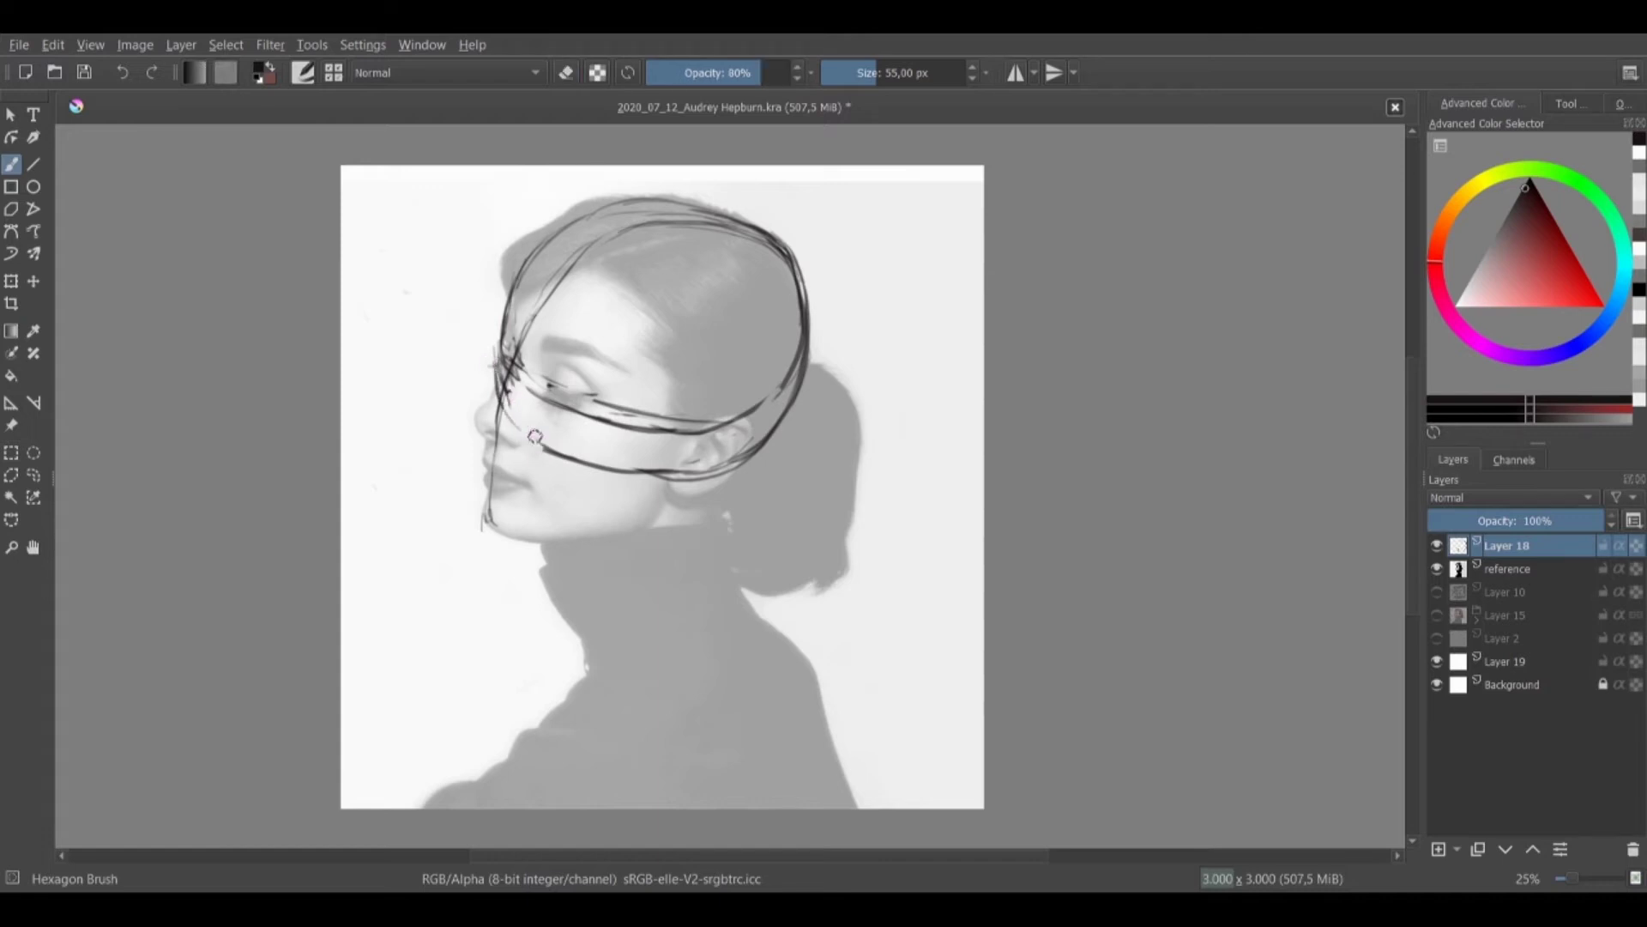
pyautogui.press('e')
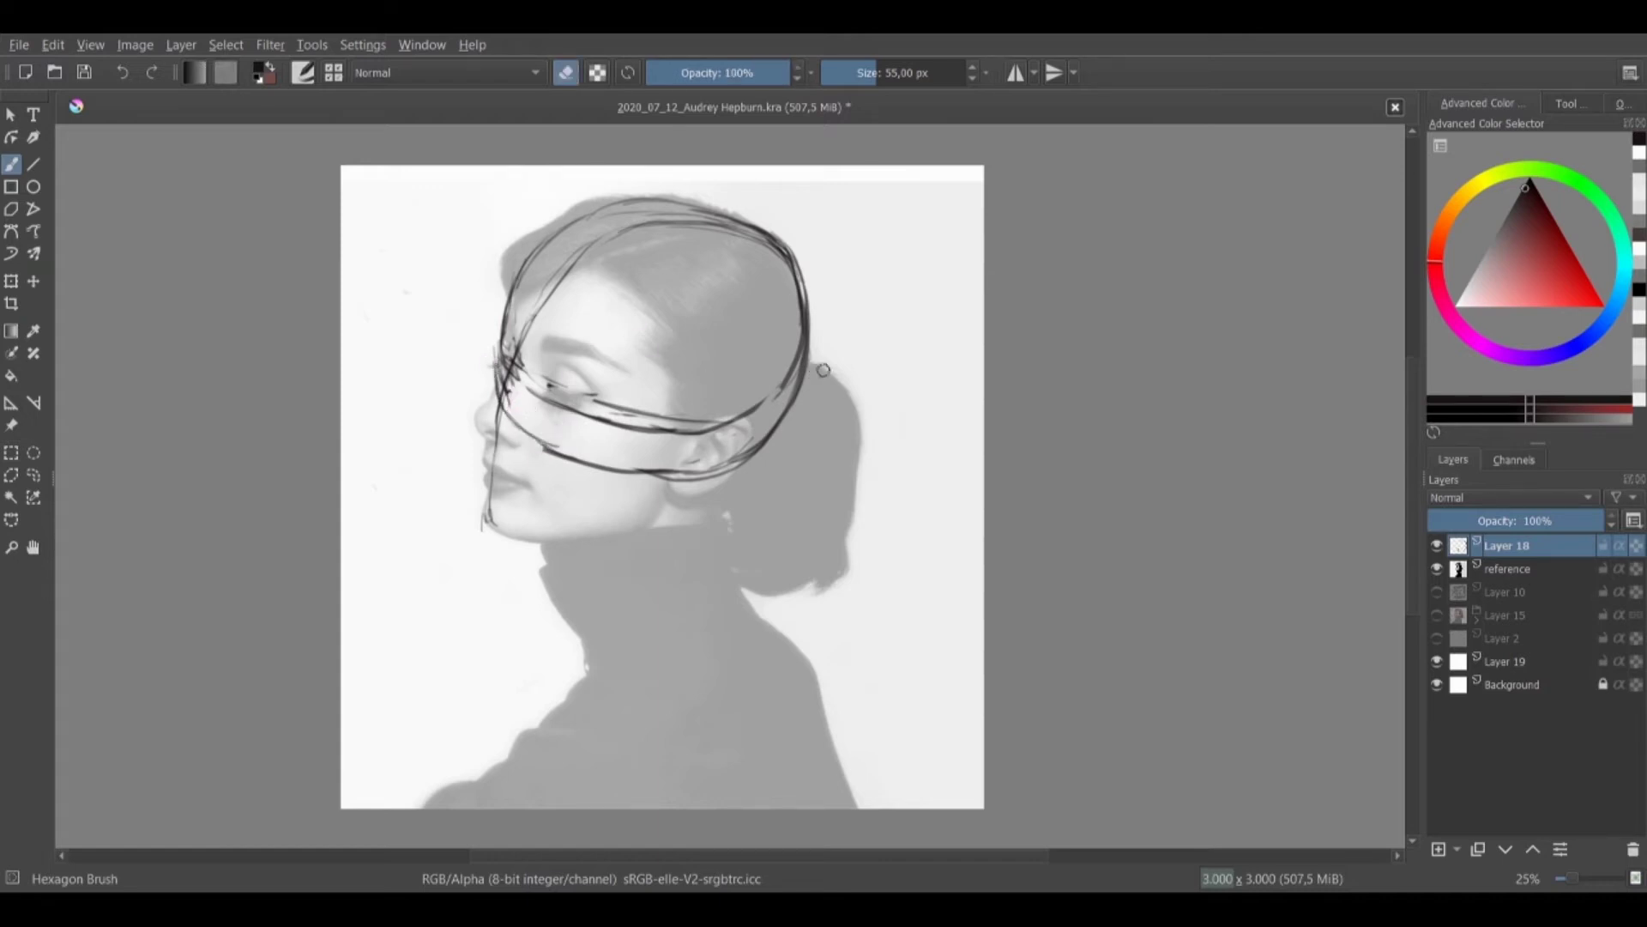
# Sketch an oval for the ear between the two lower head curves with a 55 px brush
pyautogui.press('e')
pyautogui.press('e')
pyautogui.press('e')
pyautogui.press('e')
pyautogui.press('e')
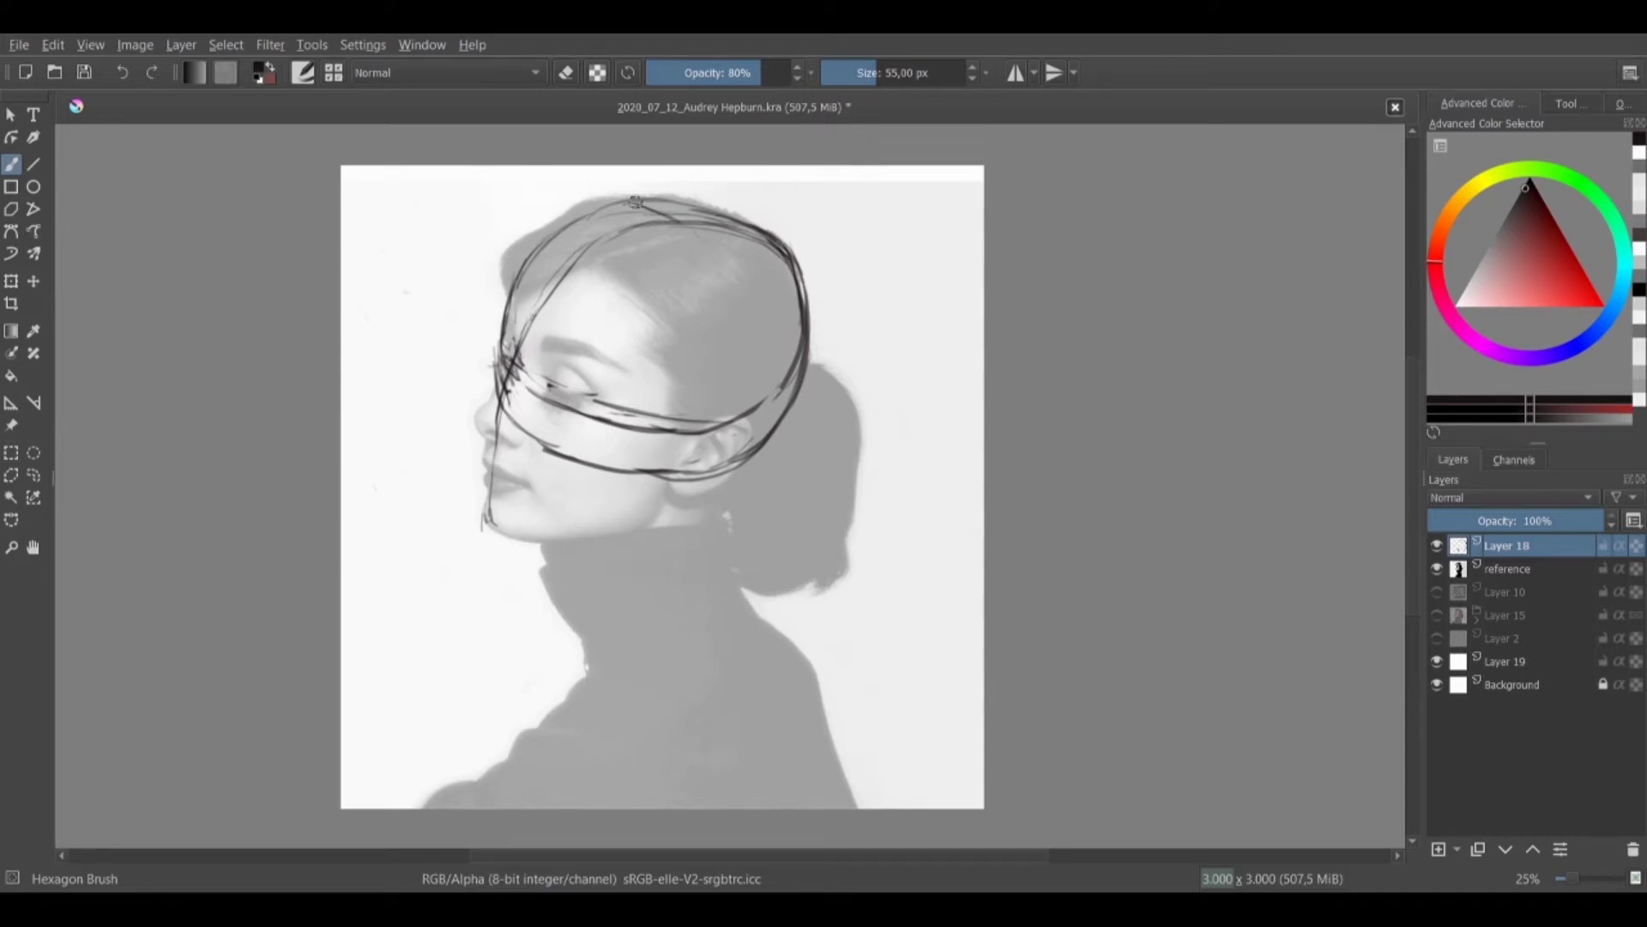
pyautogui.moveTo(731, 404)
pyautogui.mouseDown()
pyautogui.moveTo(686, 476)
pyautogui.moveTo(725, 500)
pyautogui.moveTo(740, 416)
pyautogui.mouseUp()
# Sketch a small side-view demonstration head with a vertical halving line, an ear behind it and a jaw beside the portrait
pyautogui.moveTo(369, 255)
pyautogui.mouseDown()
pyautogui.moveTo(439, 272)
pyautogui.moveTo(383, 261)
pyautogui.moveTo(411, 312)
pyautogui.mouseUp()
pyautogui.moveTo(403, 206); pyautogui.dragTo(413, 316)
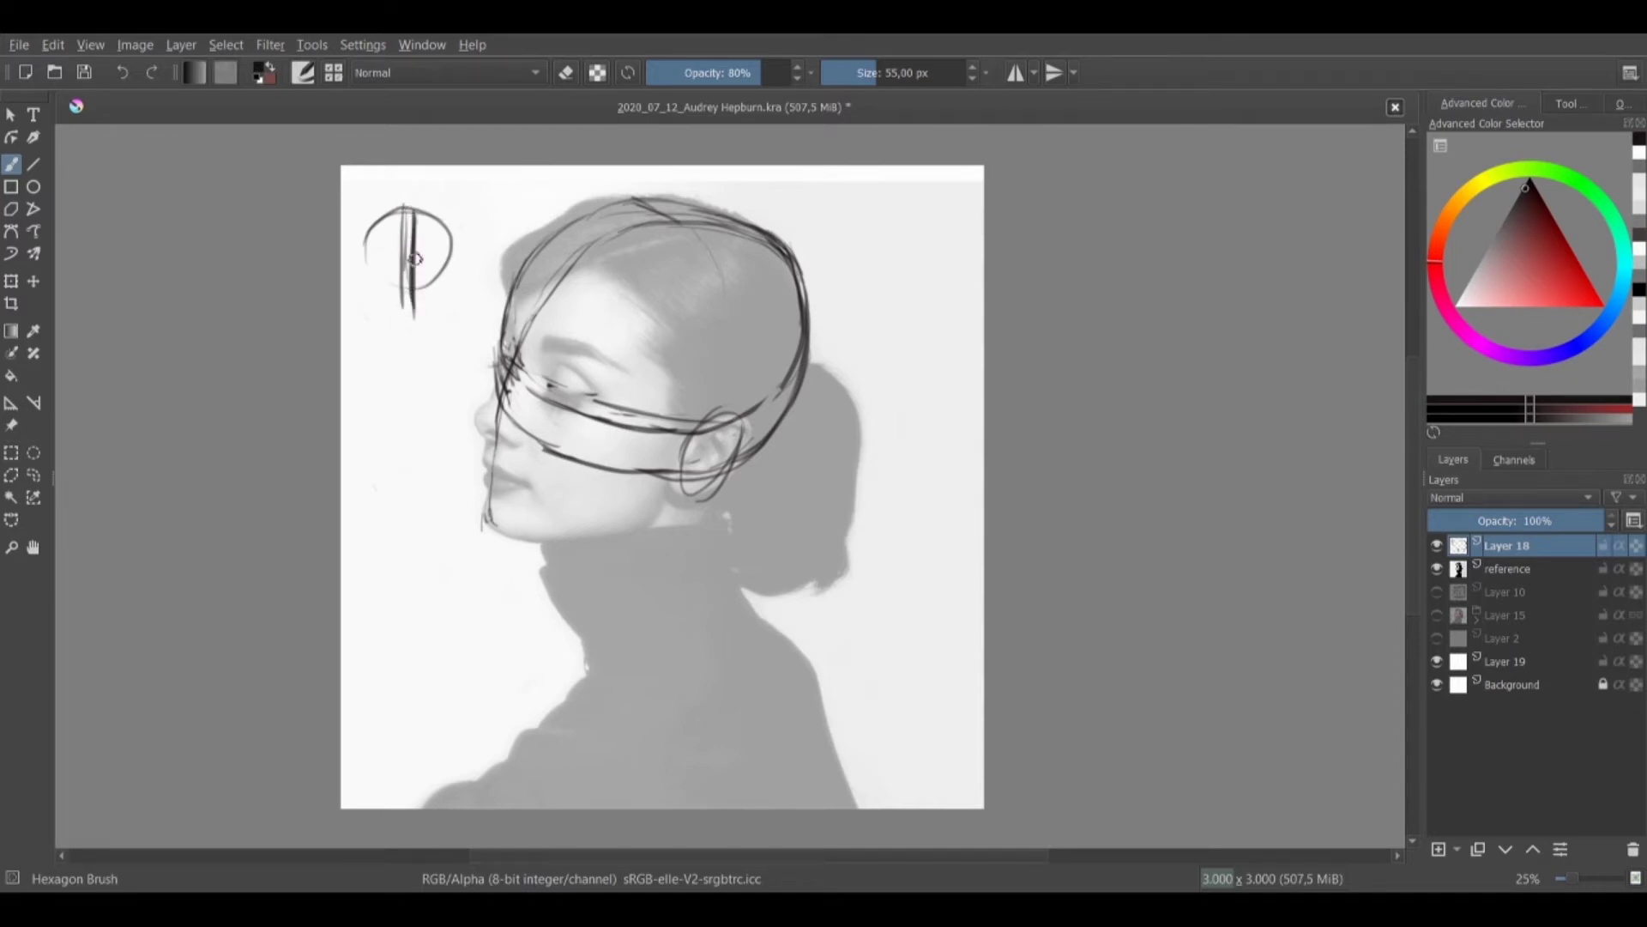
pyautogui.moveTo(412, 211); pyautogui.dragTo(423, 296)
pyautogui.moveTo(368, 243)
pyautogui.mouseDown()
pyautogui.moveTo(370, 307)
pyautogui.moveTo(412, 299)
pyautogui.moveTo(419, 276)
pyautogui.moveTo(420, 290)
pyautogui.mouseUp()
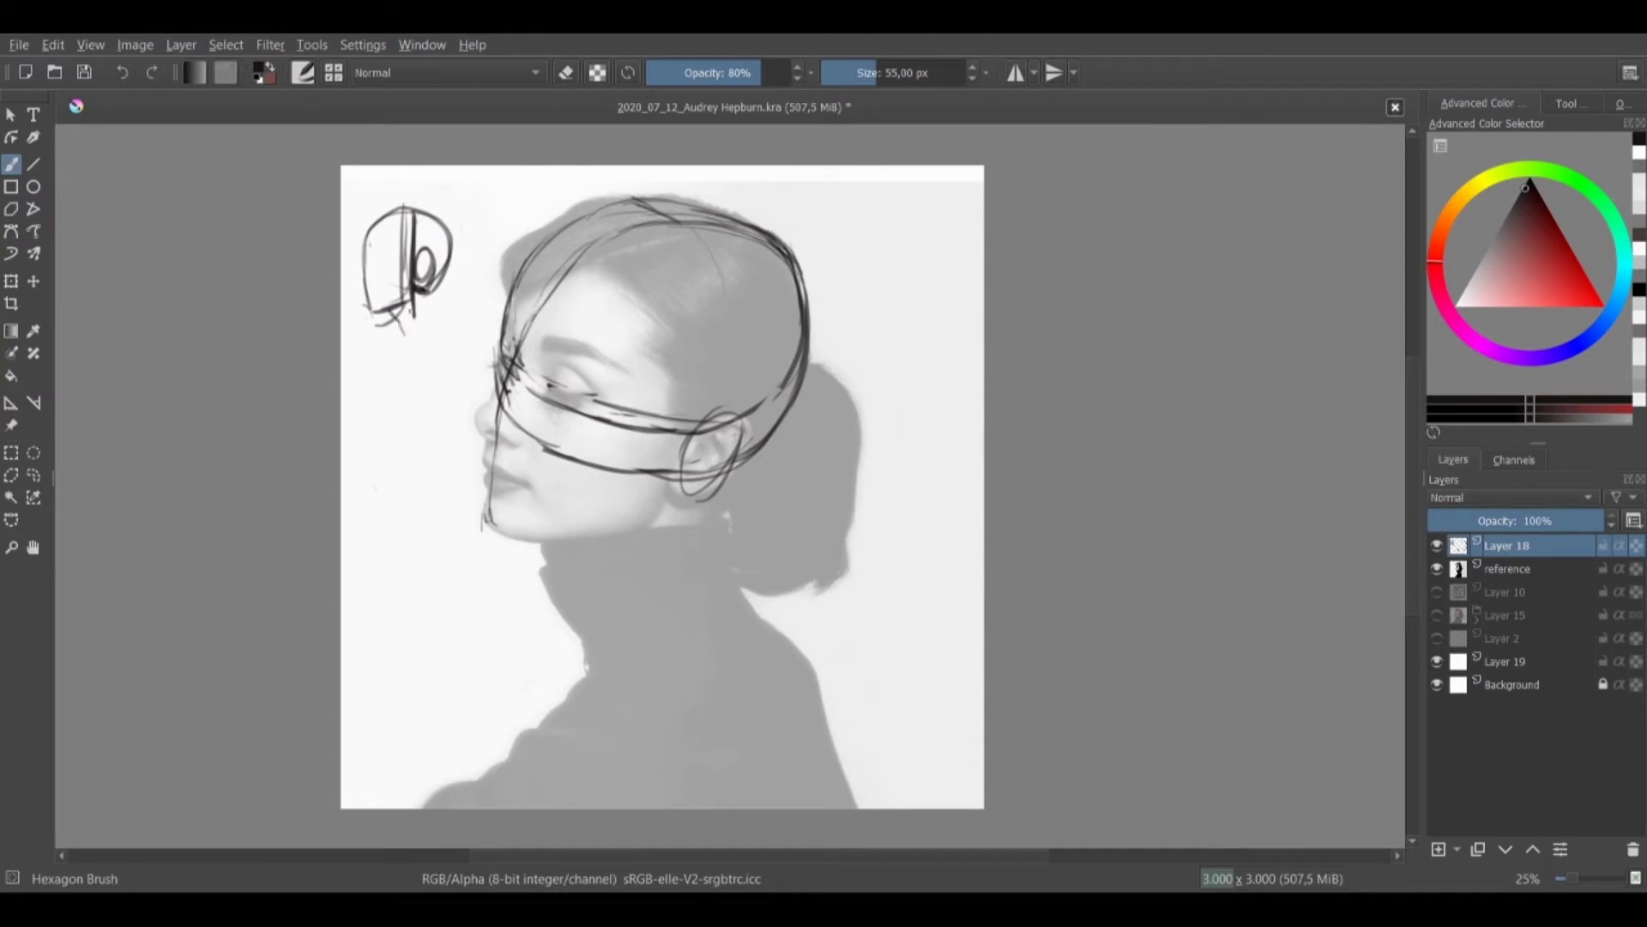
# Erase the small side-view demonstration head with a 201 px eraser
pyautogui.press('e')
pyautogui.keyDown('shift'); pyautogui.moveTo(370, 247); pyautogui.dragTo(380, 237); pyautogui.keyUp('shift')
pyautogui.moveTo(377, 238)
pyautogui.mouseDown()
pyautogui.moveTo(391, 284)
pyautogui.moveTo(392, 205)
pyautogui.moveTo(424, 305)
pyautogui.mouseUp()
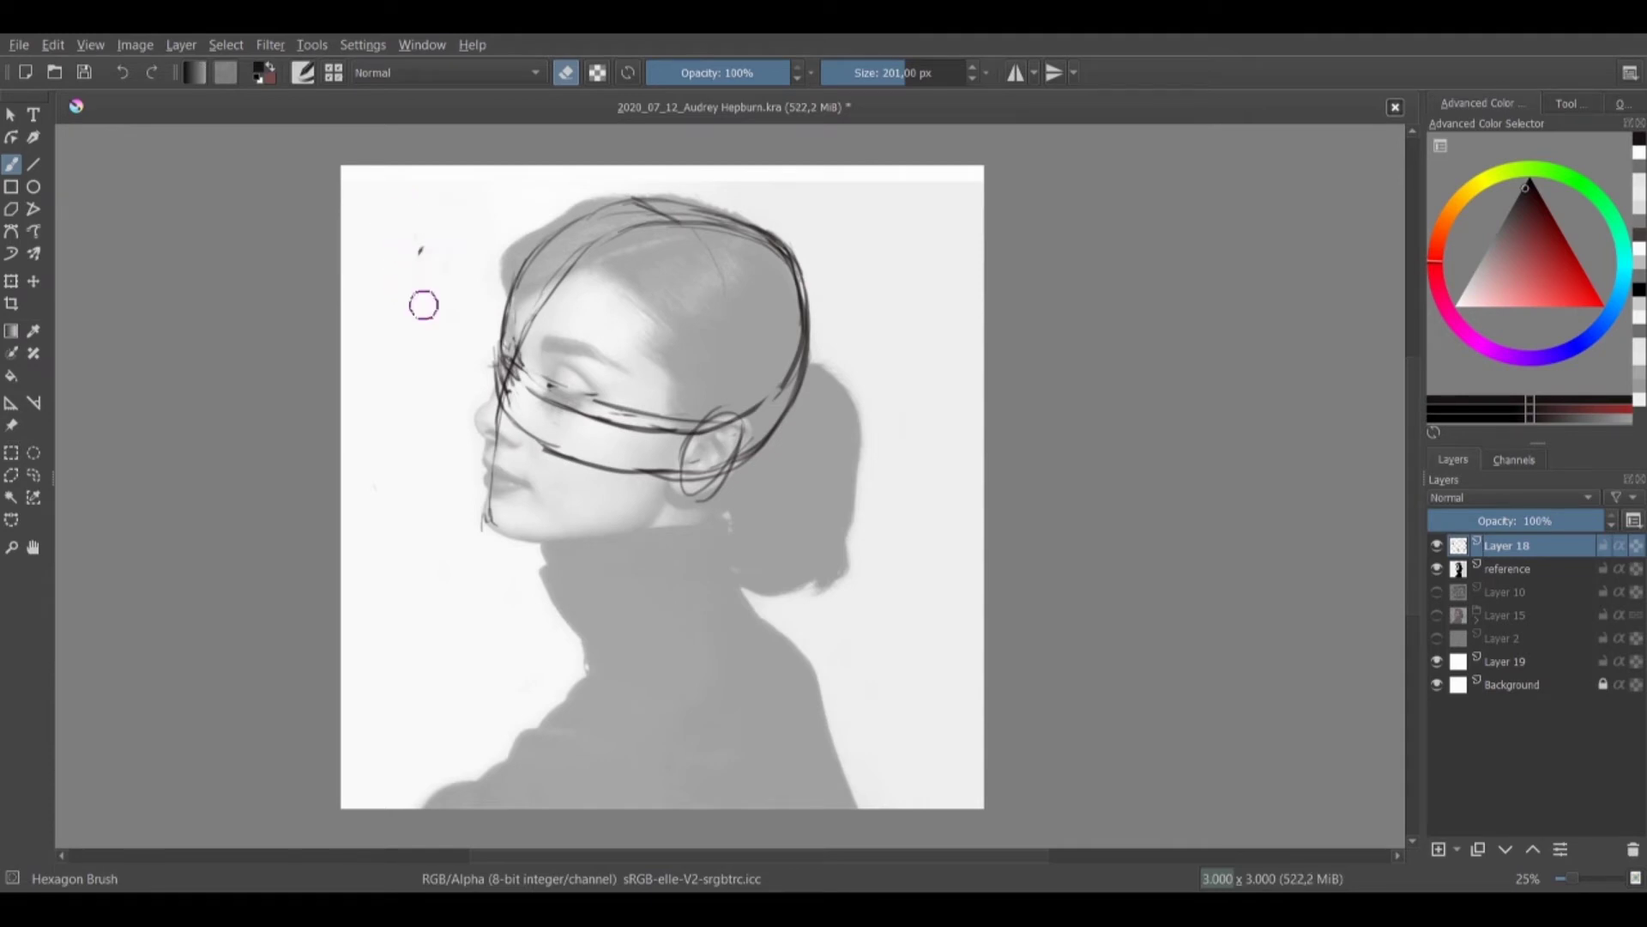
# Reinforce the ear outline with a 78 px brush and draw a curve from the crown down to the ear
pyautogui.press('e')
pyautogui.keyDown('shift'); pyautogui.moveTo(718, 429); pyautogui.dragTo(676, 431); pyautogui.keyUp('shift')
pyautogui.moveTo(697, 428); pyautogui.dragTo(705, 499)
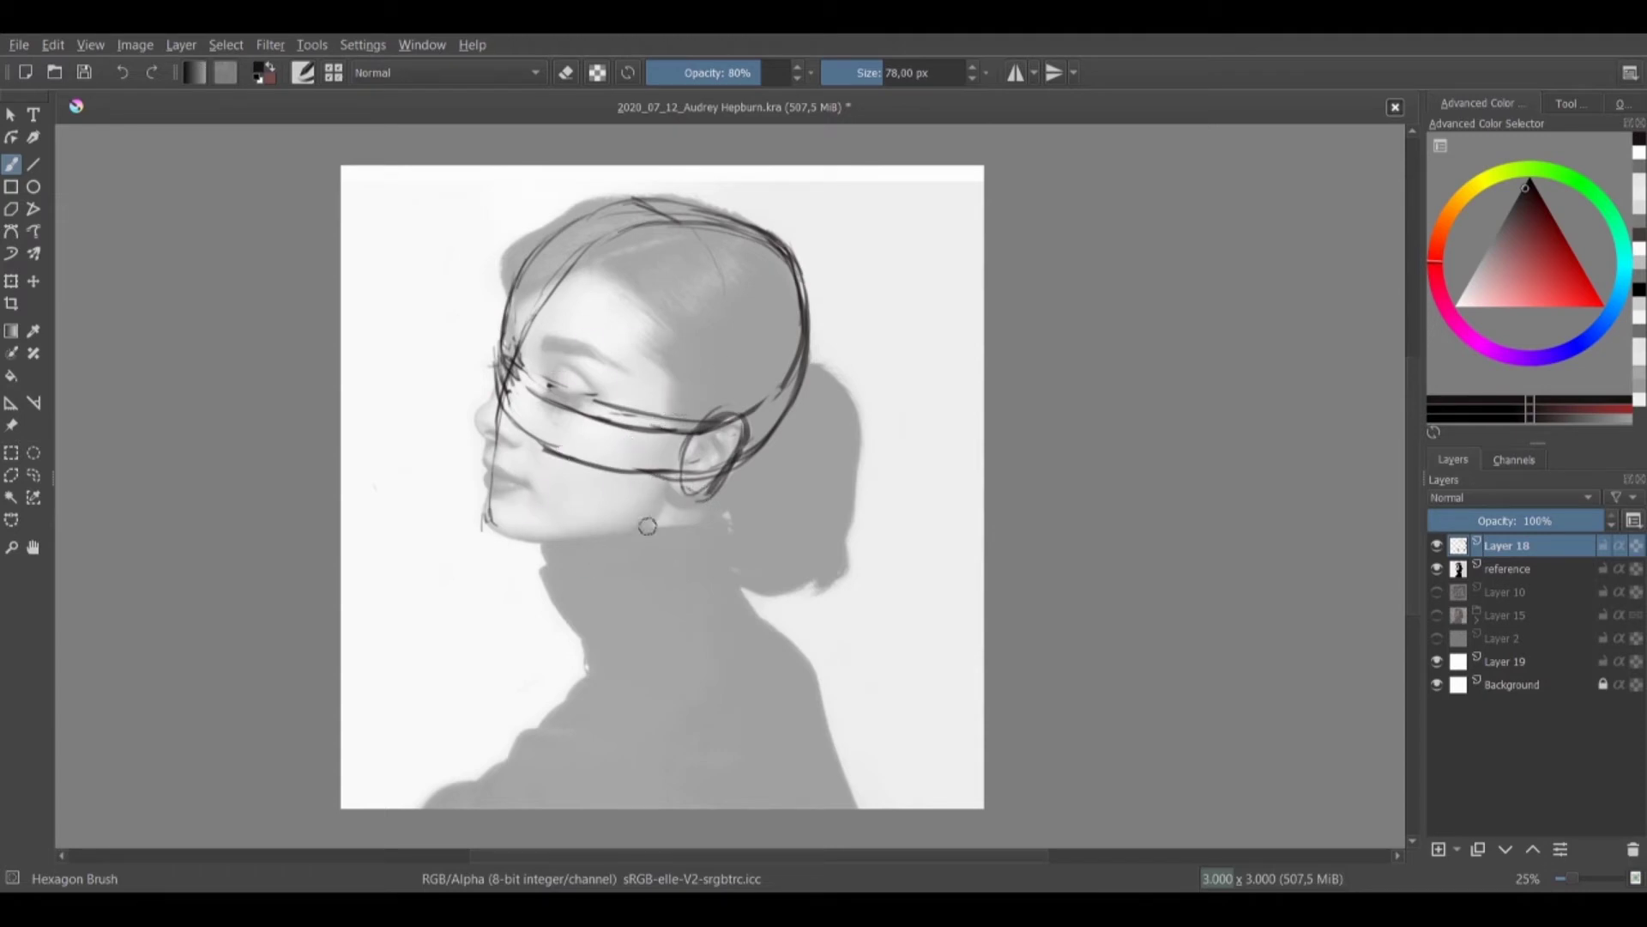
pyautogui.moveTo(667, 484); pyautogui.dragTo(700, 495)
pyautogui.moveTo(682, 216); pyautogui.dragTo(707, 412)
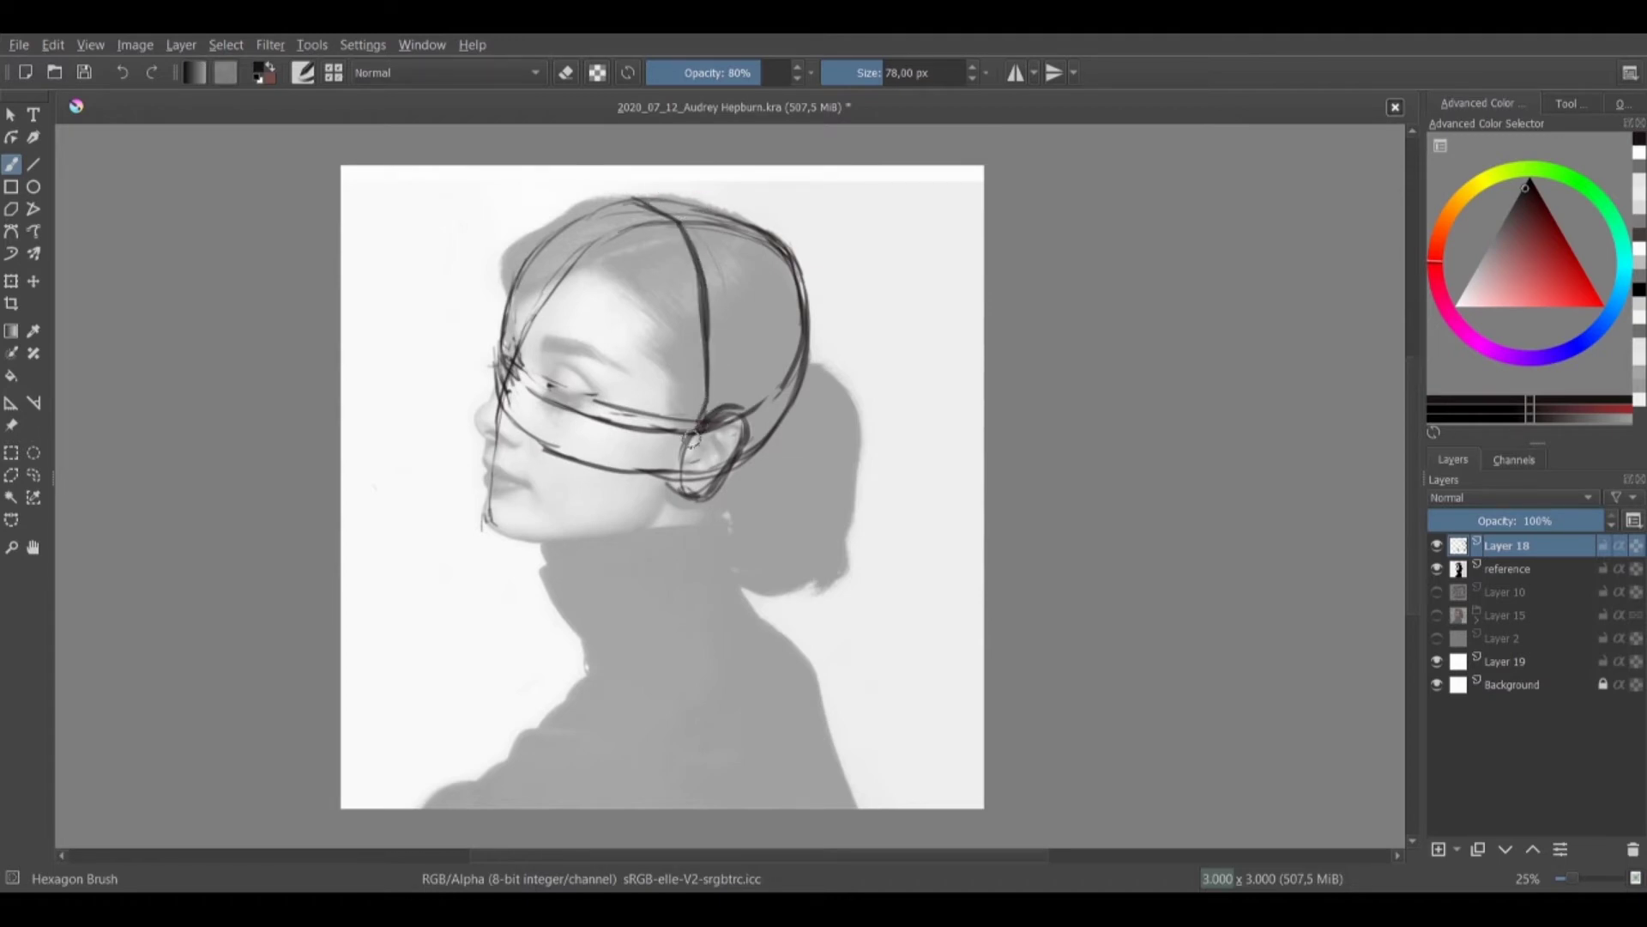
# Draw the jawline from below the ear to the chin and erase stray strokes around the chin
pyautogui.moveTo(652, 511); pyautogui.dragTo(644, 524)
pyautogui.moveTo(485, 519); pyautogui.dragTo(604, 527)
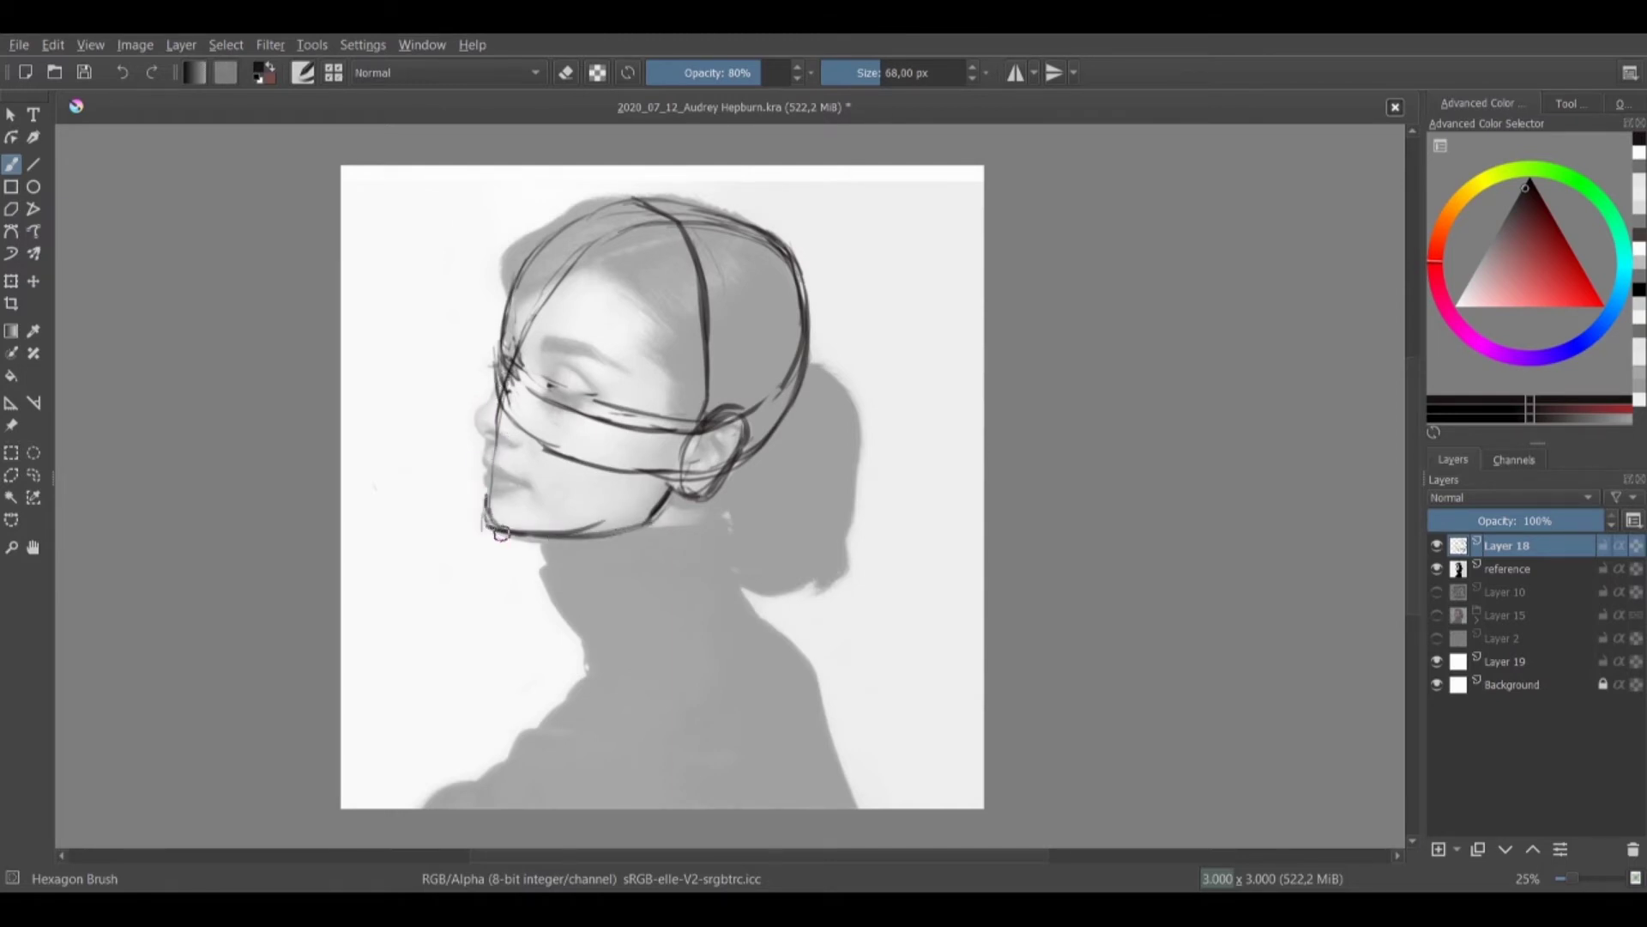
pyautogui.press('e')
pyautogui.moveTo(593, 514)
pyautogui.mouseDown()
pyautogui.moveTo(597, 520)
pyautogui.moveTo(492, 522)
pyautogui.moveTo(488, 507)
pyautogui.moveTo(512, 529)
pyautogui.moveTo(586, 529)
pyautogui.moveTo(482, 517)
pyautogui.moveTo(483, 495)
pyautogui.moveTo(497, 532)
pyautogui.mouseUp()
pyautogui.press('e')
pyautogui.press('e')
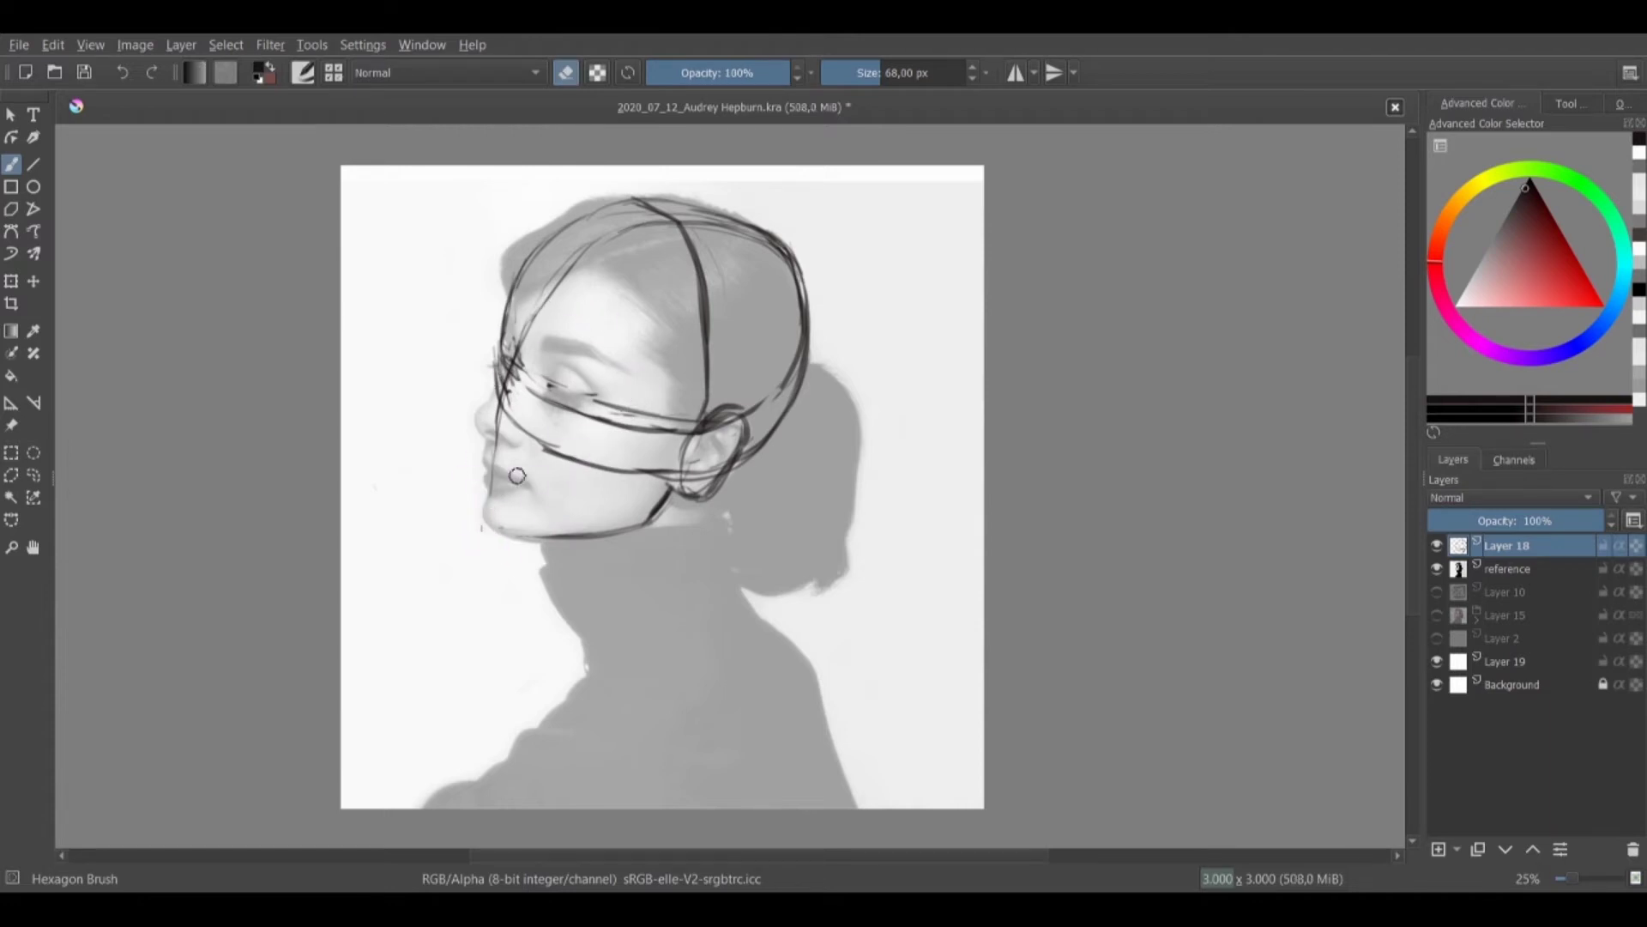
pyautogui.press('e')
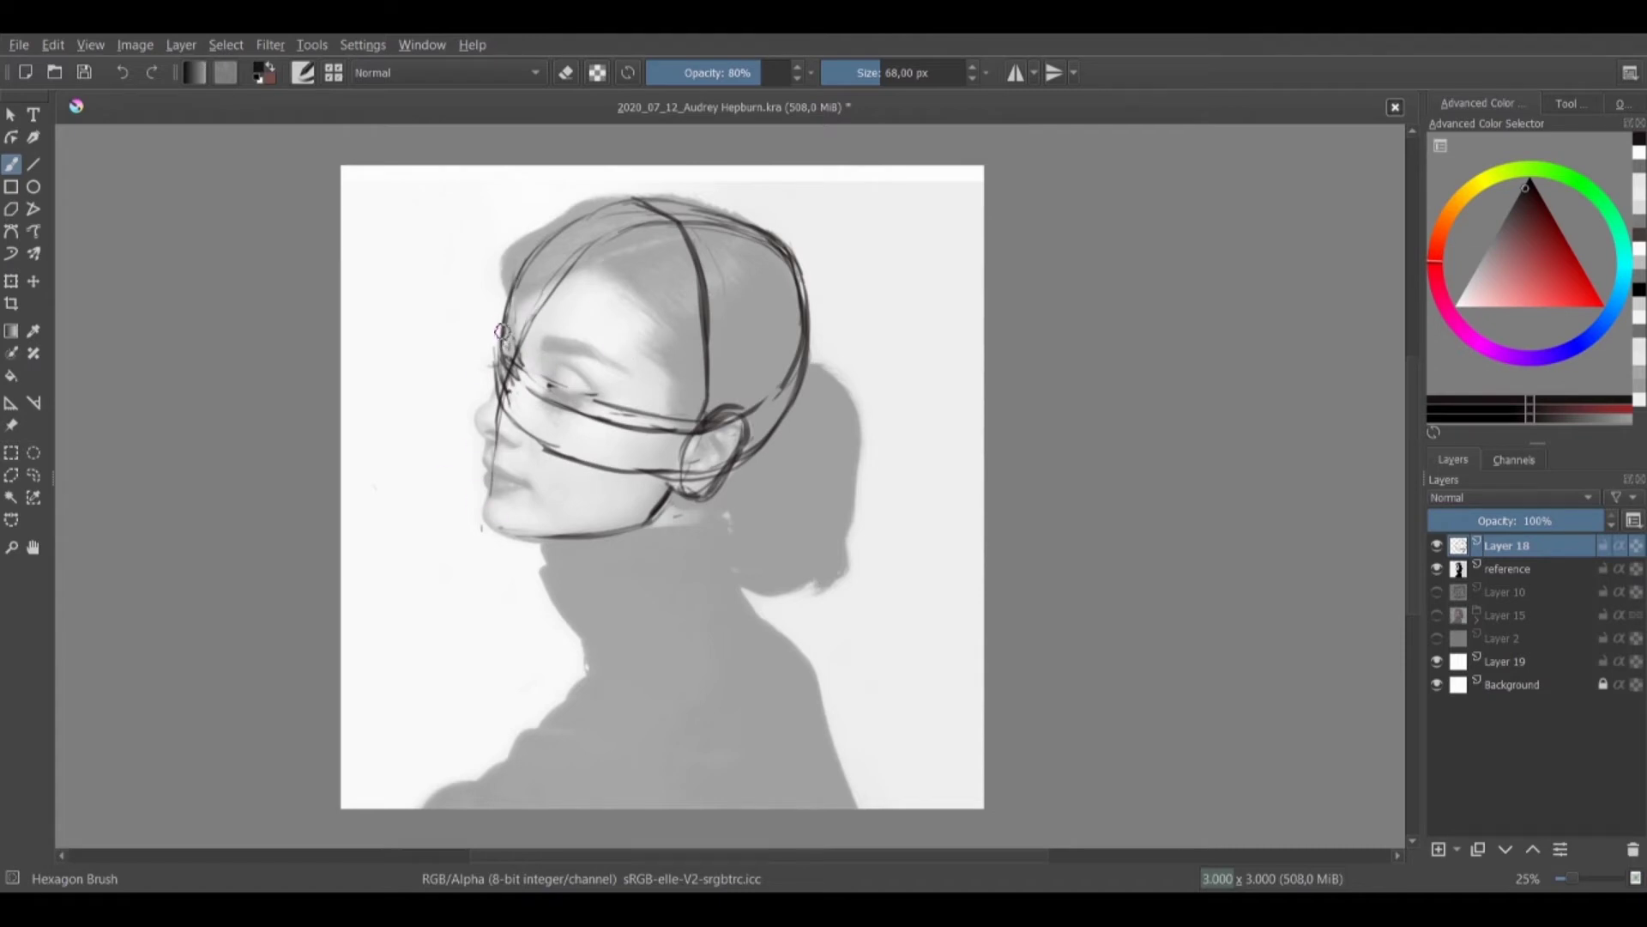
# Erase stray strokes around the far brow and nose bridge with a 68 px eraser
pyautogui.press('e')
pyautogui.press('e')
pyautogui.moveTo(496, 350); pyautogui.dragTo(507, 369)
pyautogui.press('e')
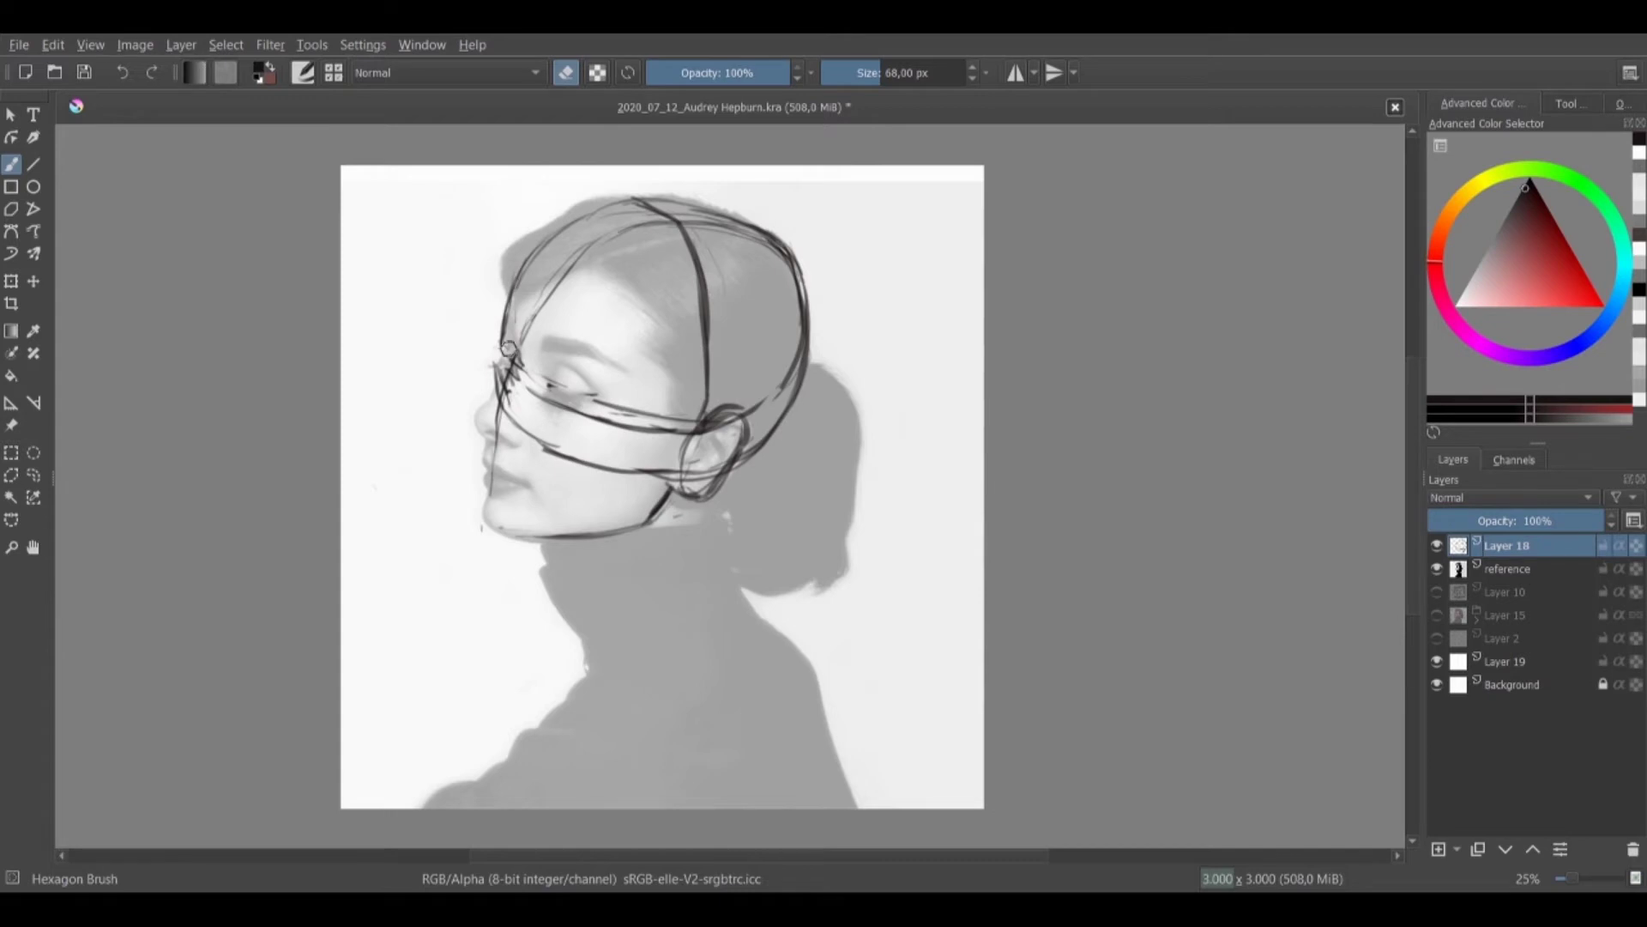
pyautogui.press('e')
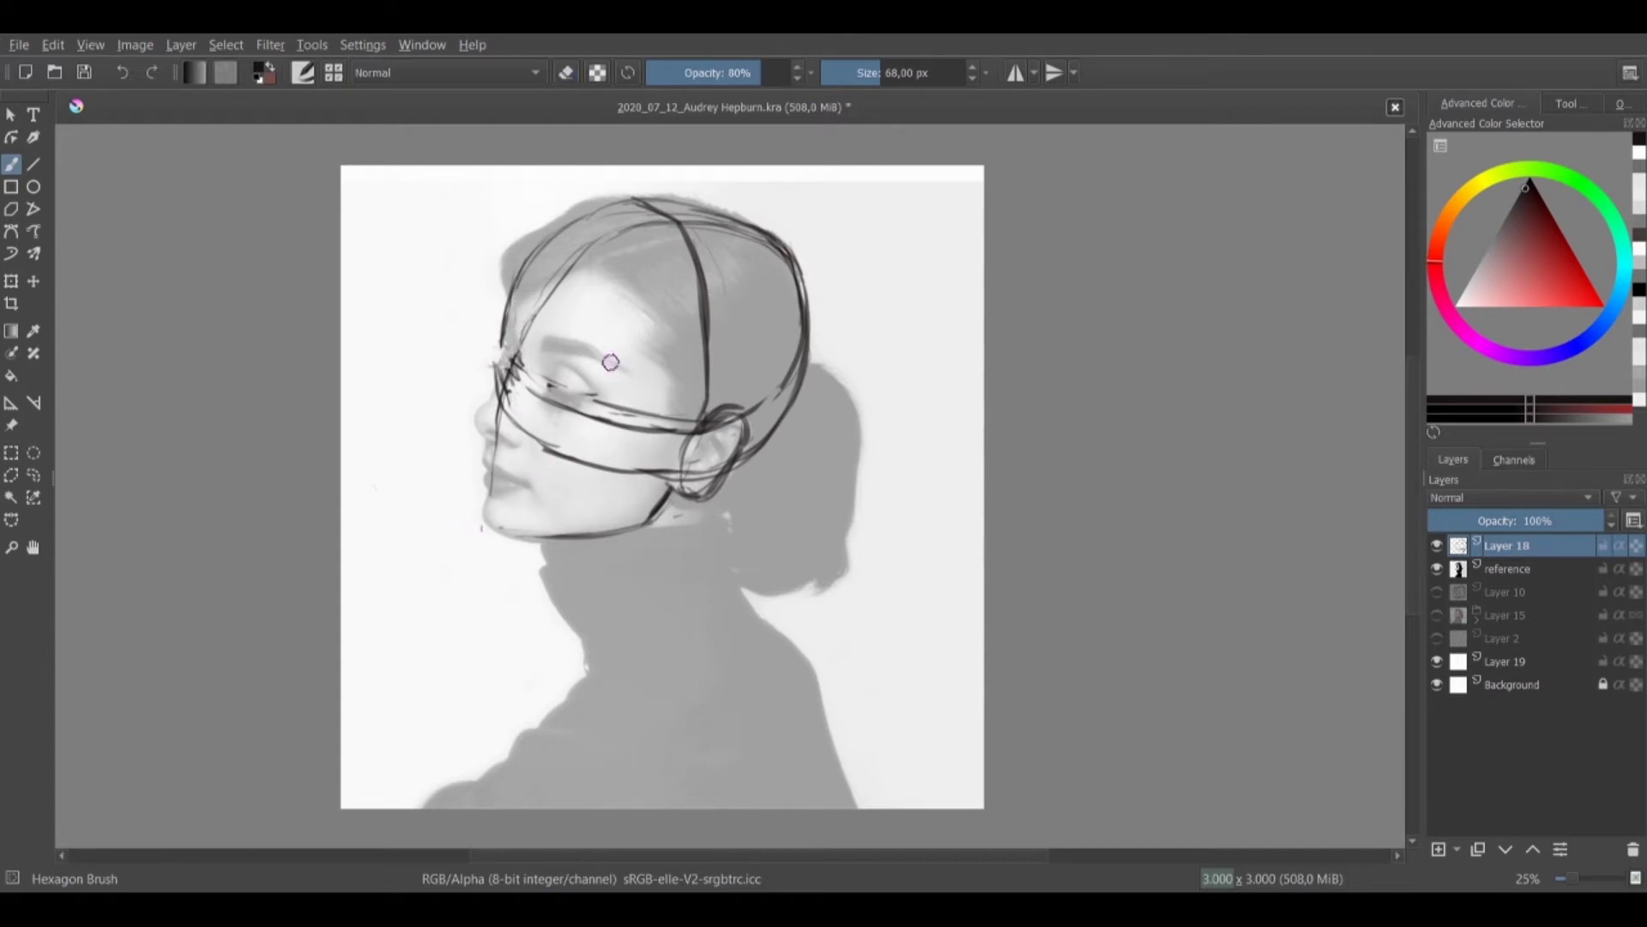
pyautogui.press('e')
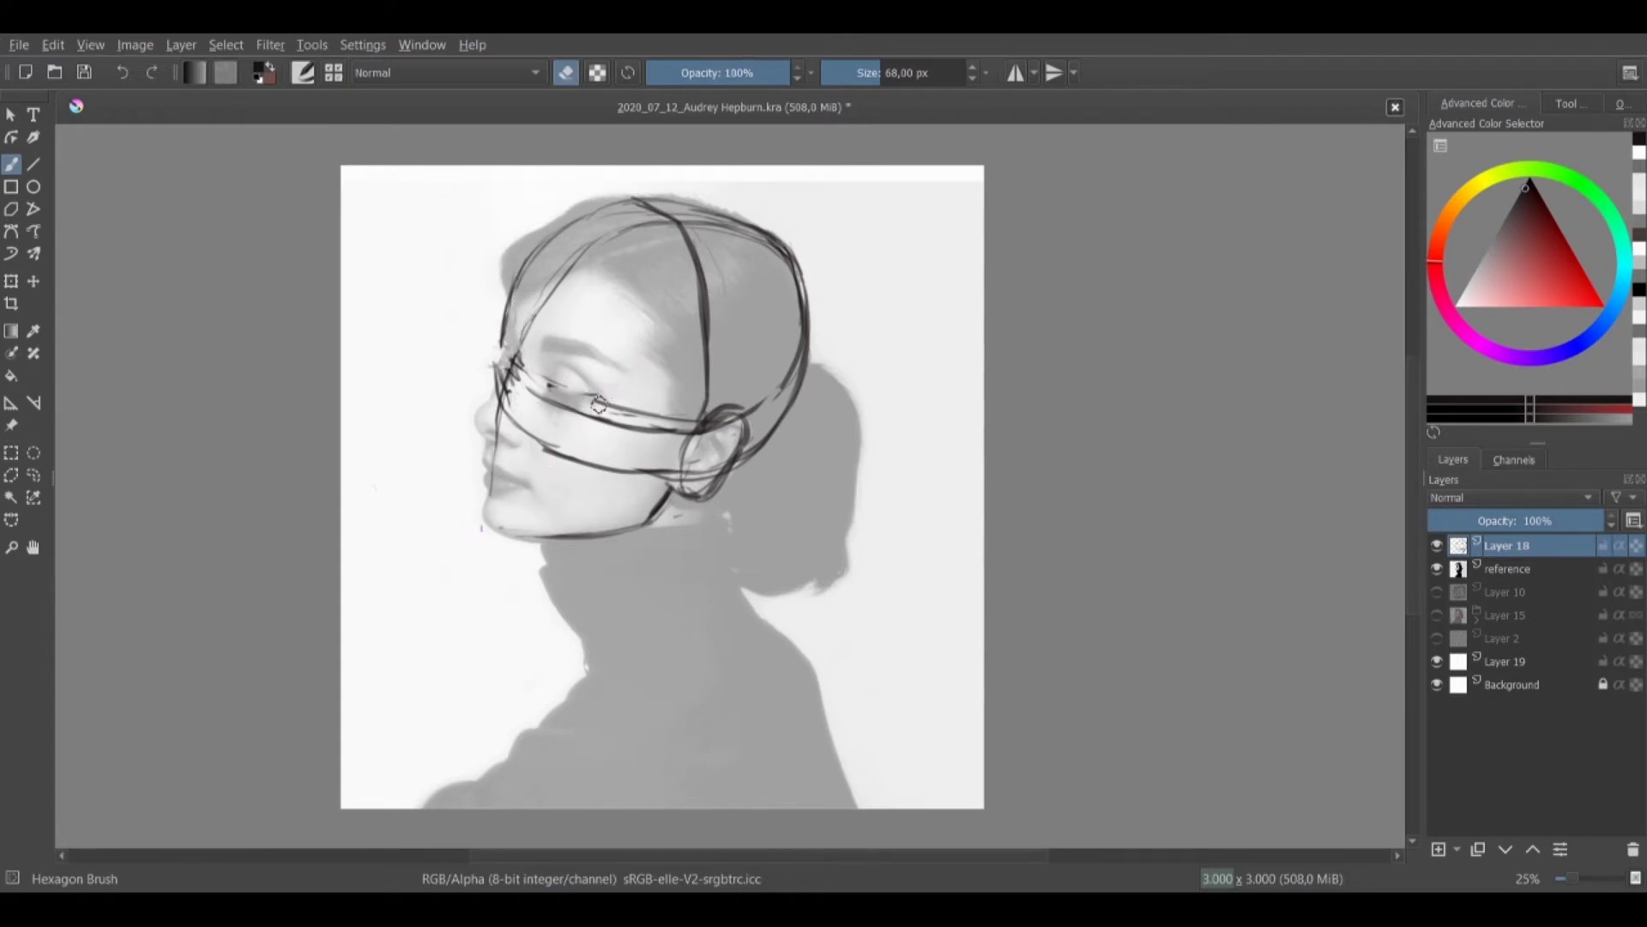
# Draw a diagonal line from the near eye's outer side to the chin and a straight line above the brows
pyautogui.press('e')
pyautogui.moveTo(626, 380); pyautogui.dragTo(500, 524)
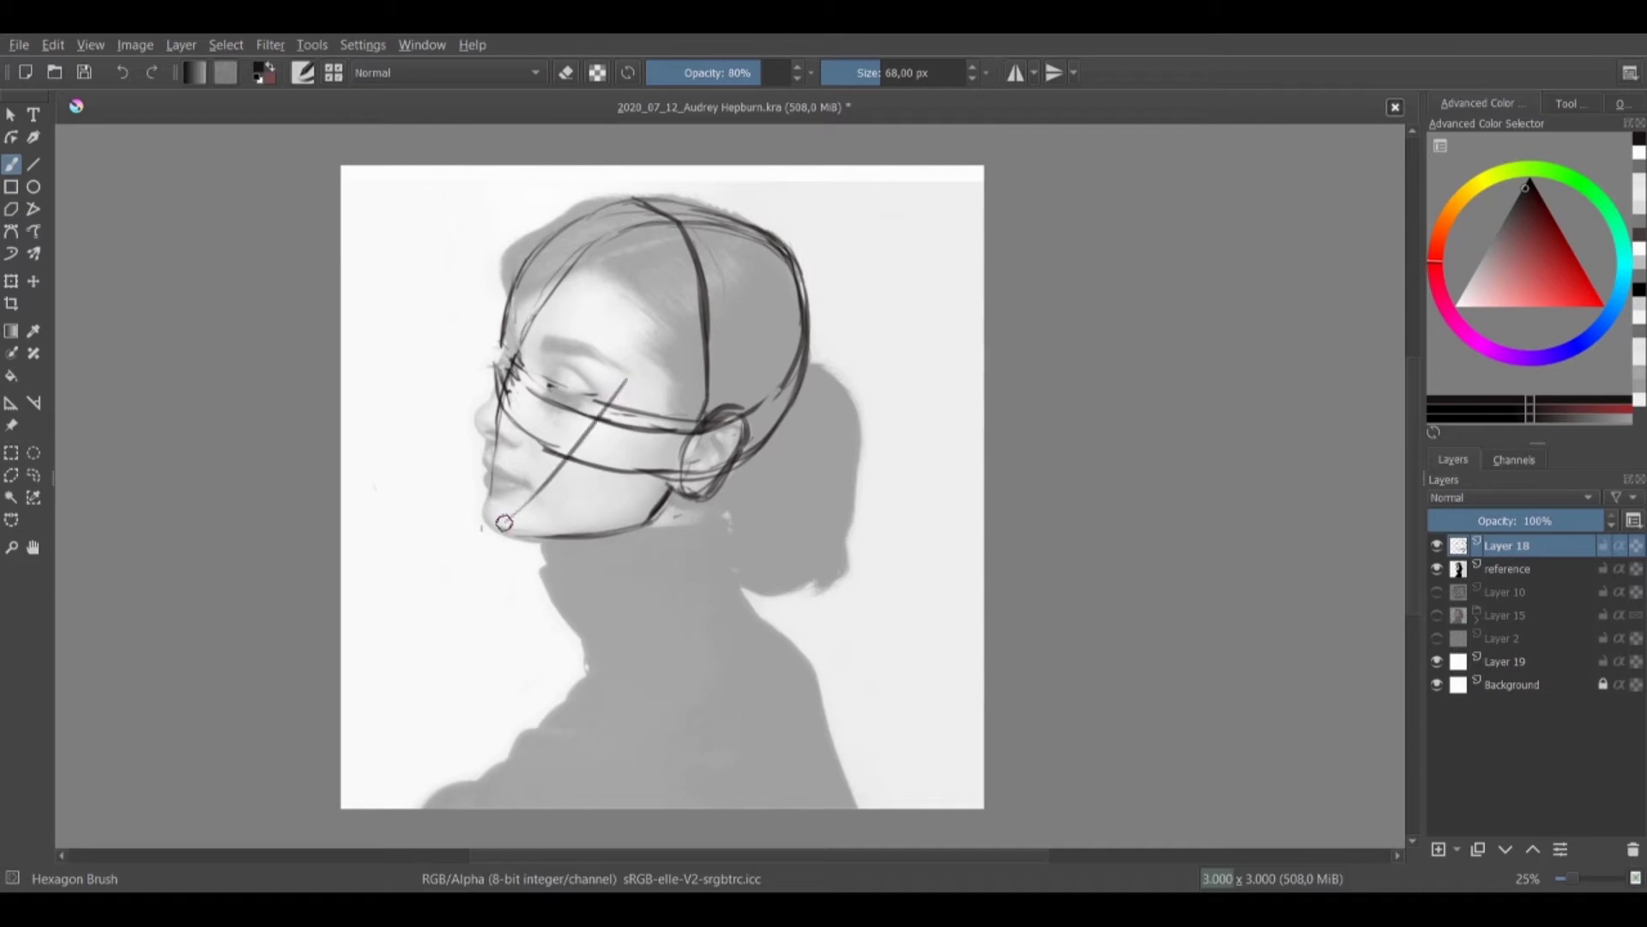
pyautogui.moveTo(505, 318)
pyautogui.mouseDown()
pyautogui.moveTo(492, 453)
pyautogui.moveTo(505, 307)
pyautogui.moveTo(622, 360)
pyautogui.mouseUp()
# Sketch a small front-view demonstration head beside the portrait with a circle, an eye line and vertical centre lines
pyautogui.moveTo(378, 247)
pyautogui.mouseDown()
pyautogui.moveTo(437, 206)
pyautogui.moveTo(428, 309)
pyautogui.moveTo(384, 296)
pyautogui.mouseUp()
pyautogui.moveTo(426, 309)
pyautogui.mouseDown()
pyautogui.moveTo(368, 273)
pyautogui.moveTo(432, 298)
pyautogui.moveTo(389, 274)
pyautogui.mouseUp()
pyautogui.moveTo(450, 268); pyautogui.dragTo(370, 265)
pyautogui.moveTo(426, 196); pyautogui.dragTo(423, 356)
pyautogui.moveTo(417, 235); pyautogui.dragTo(411, 357)
pyautogui.moveTo(373, 267); pyautogui.dragTo(376, 315)
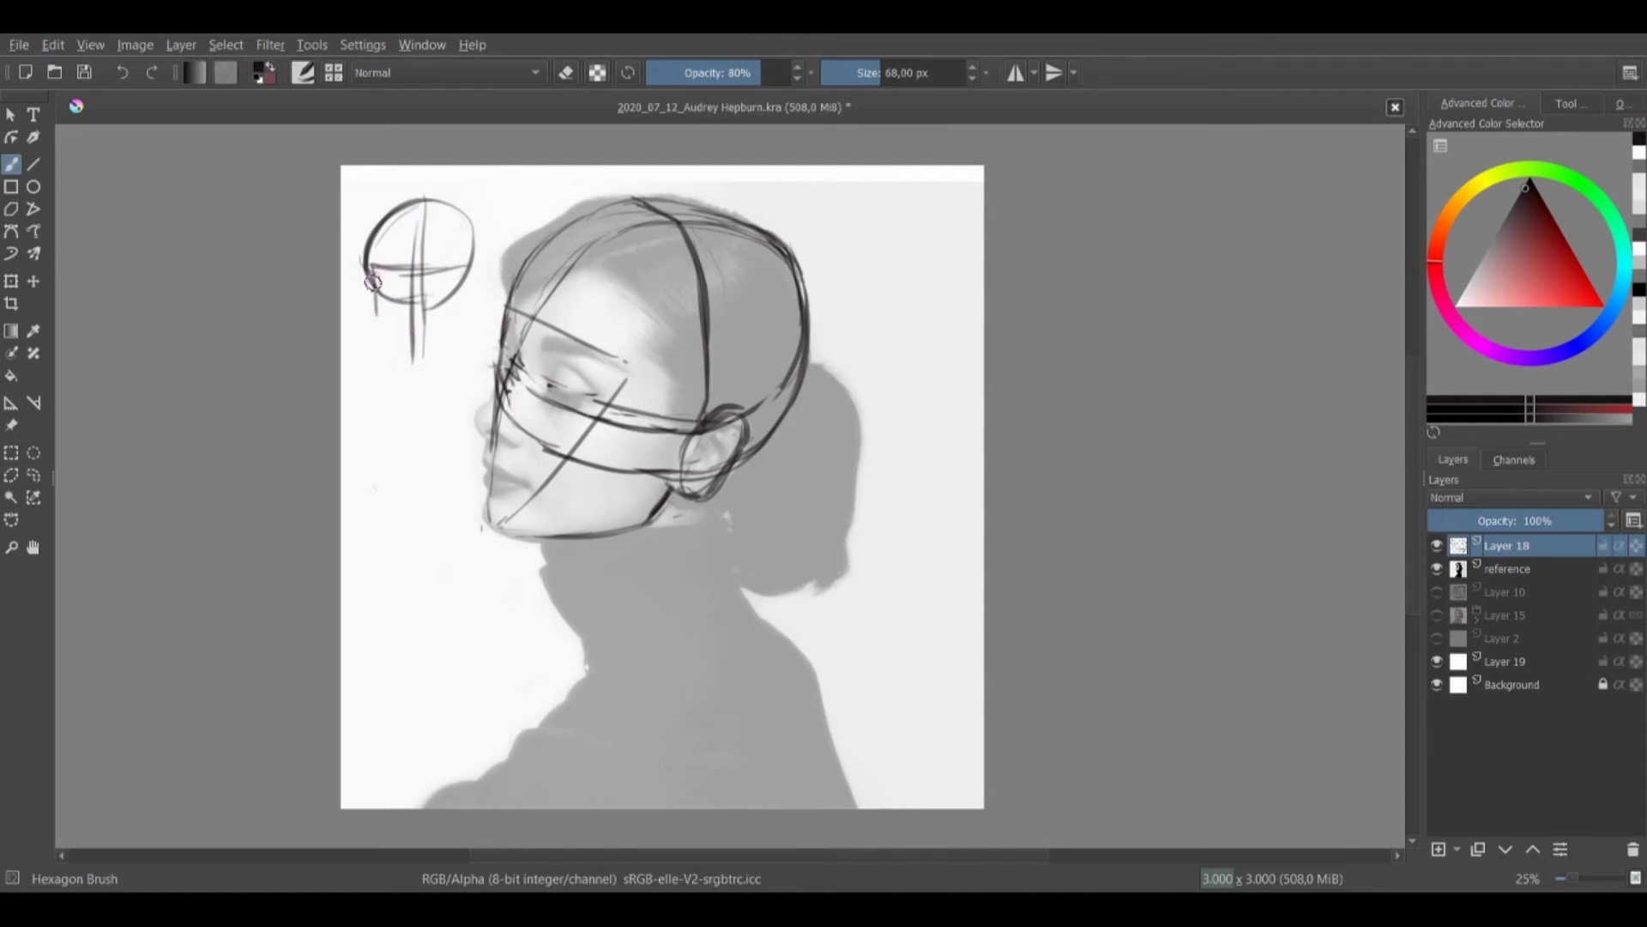
pyautogui.moveTo(472, 269); pyautogui.dragTo(373, 265)
pyautogui.moveTo(472, 258); pyautogui.dragTo(463, 200)
pyautogui.moveTo(417, 285); pyautogui.dragTo(413, 353)
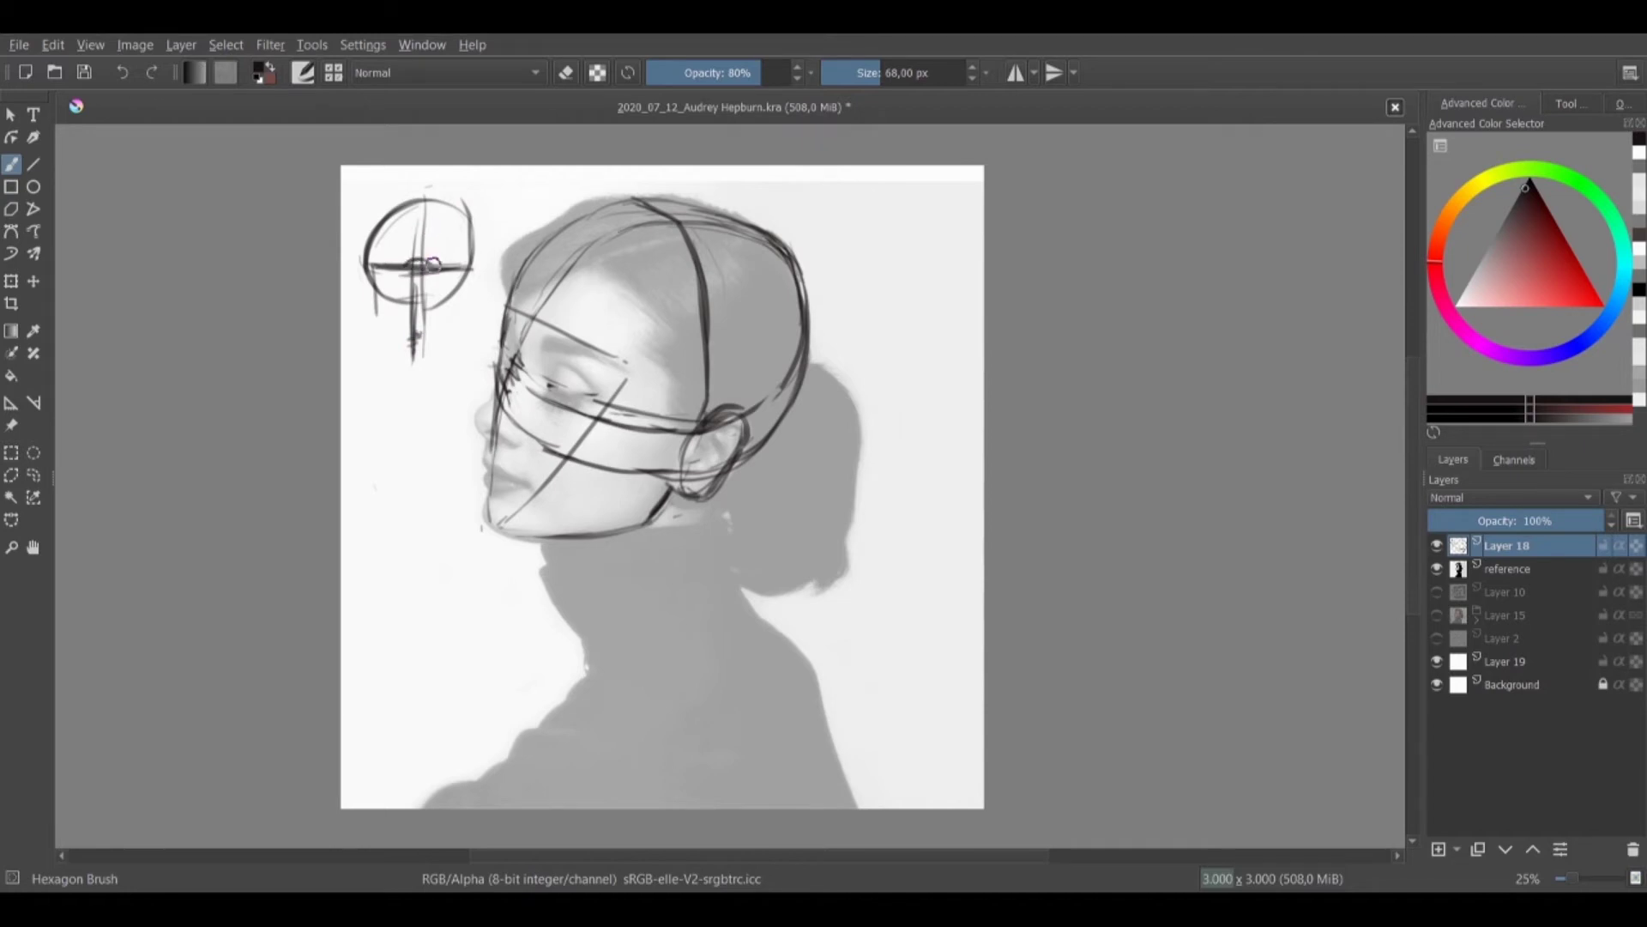
# Add two eyes spaced along the demonstration head's eye line and undo the extra outer stroke
pyautogui.press('e')
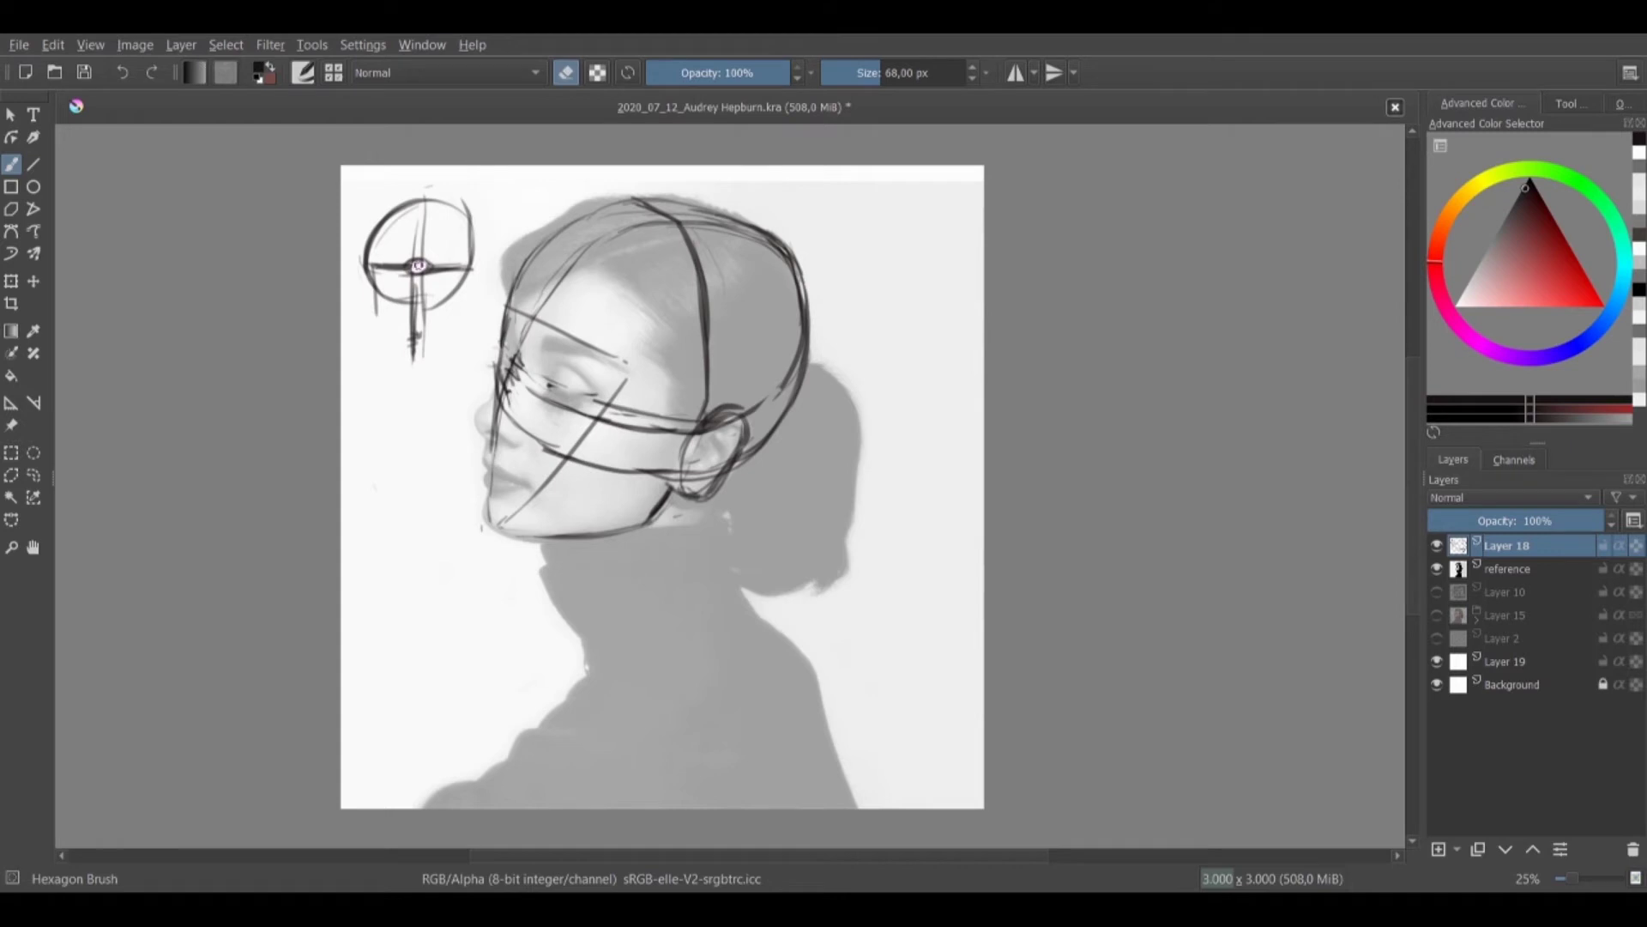
pyautogui.press('e')
pyautogui.moveTo(386, 260); pyautogui.dragTo(464, 266)
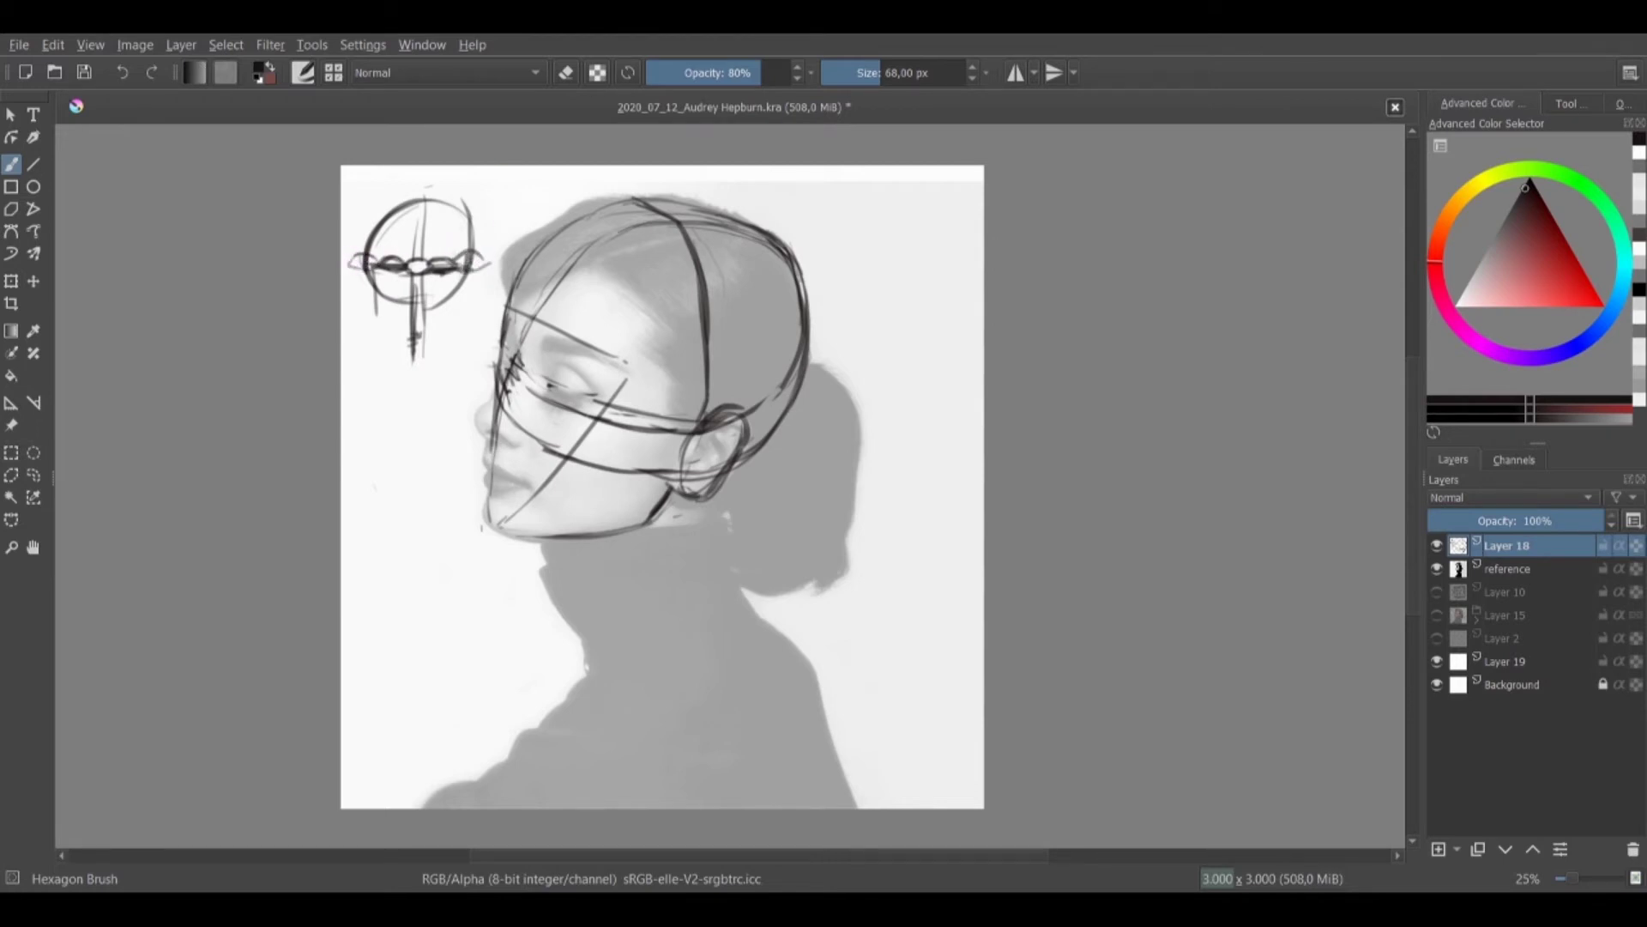
pyautogui.hotkey('ctrl', 'z')
# Sketch the near eye's oval on the portrait and erase the trial outline of the far eye
pyautogui.moveTo(553, 367); pyautogui.dragTo(590, 376)
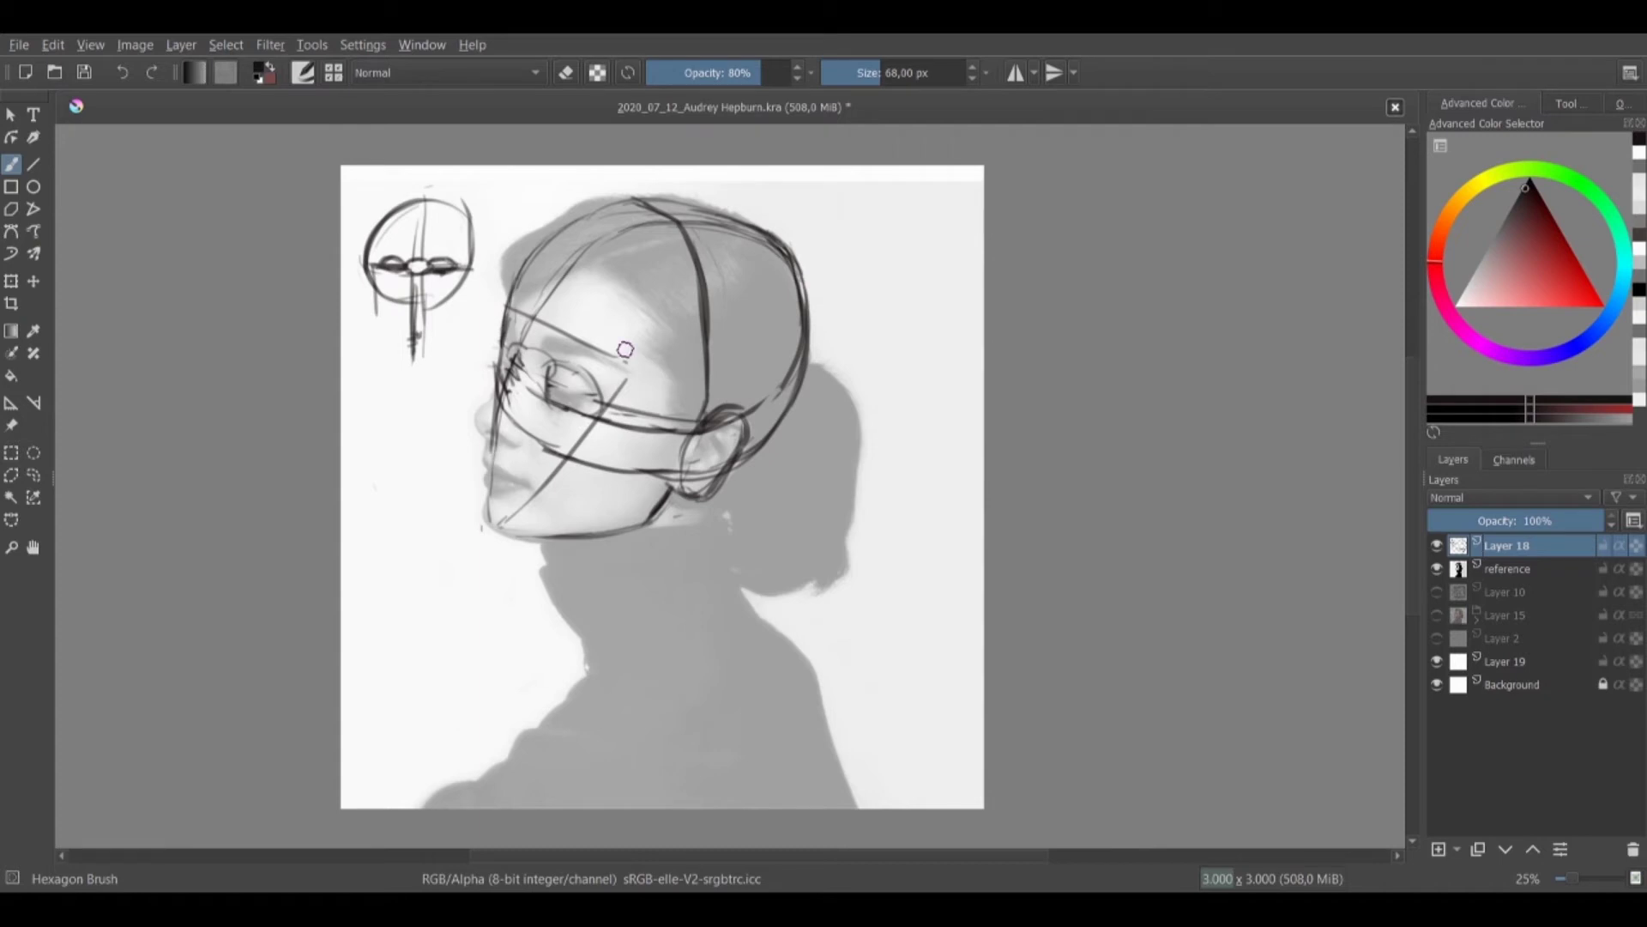
pyautogui.press('e')
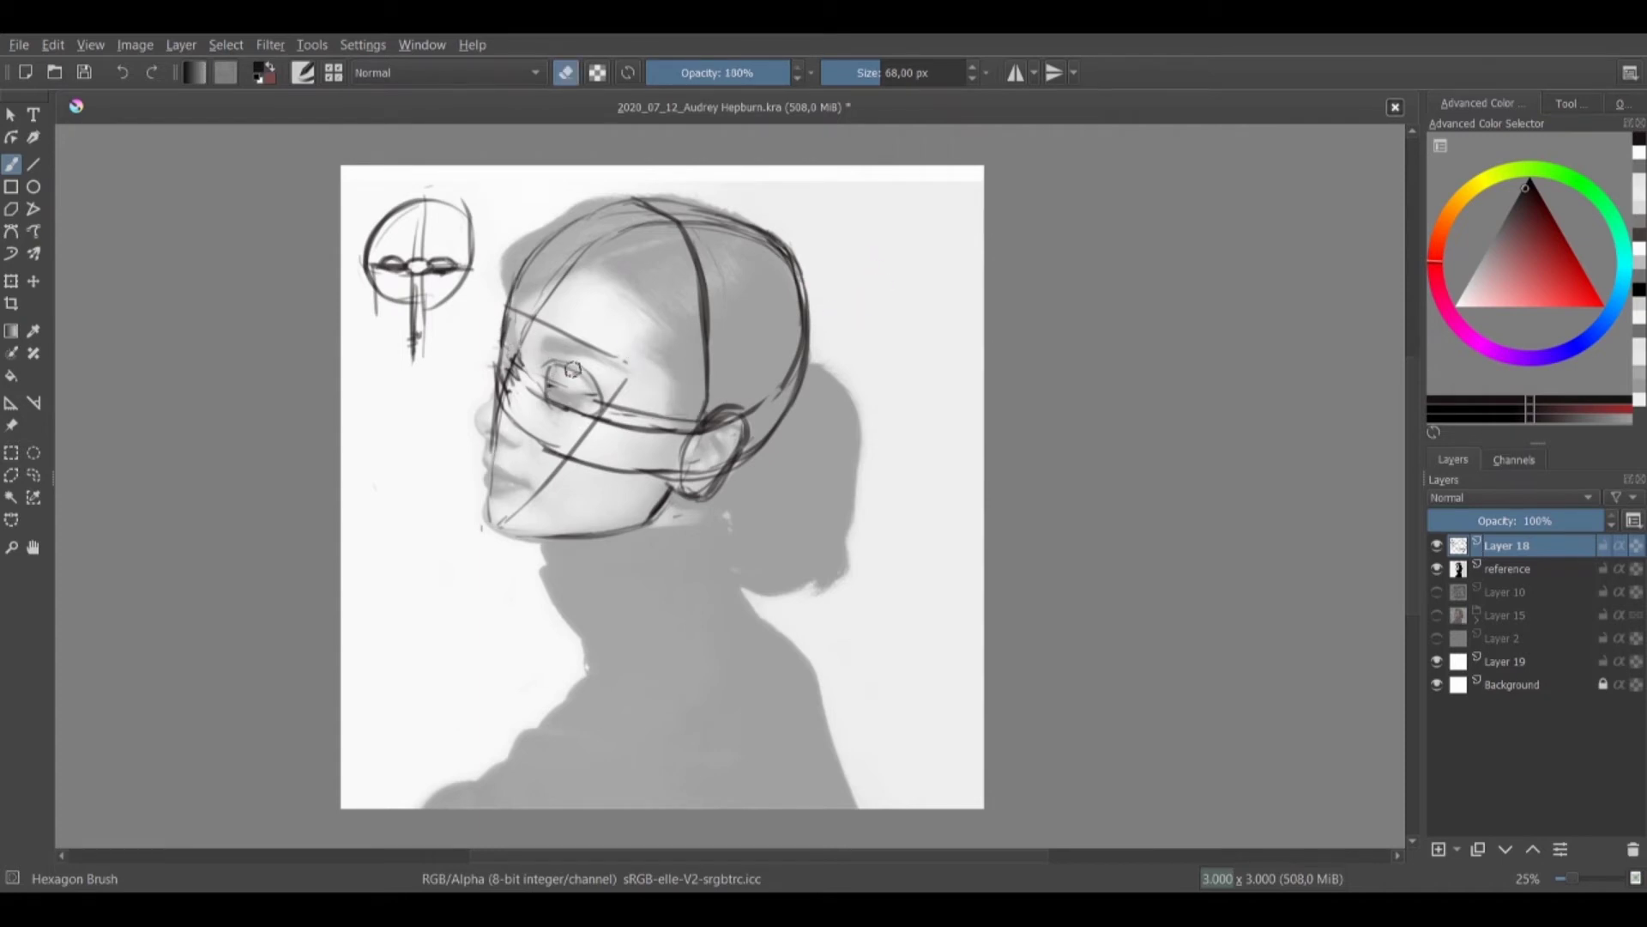
pyautogui.press('e')
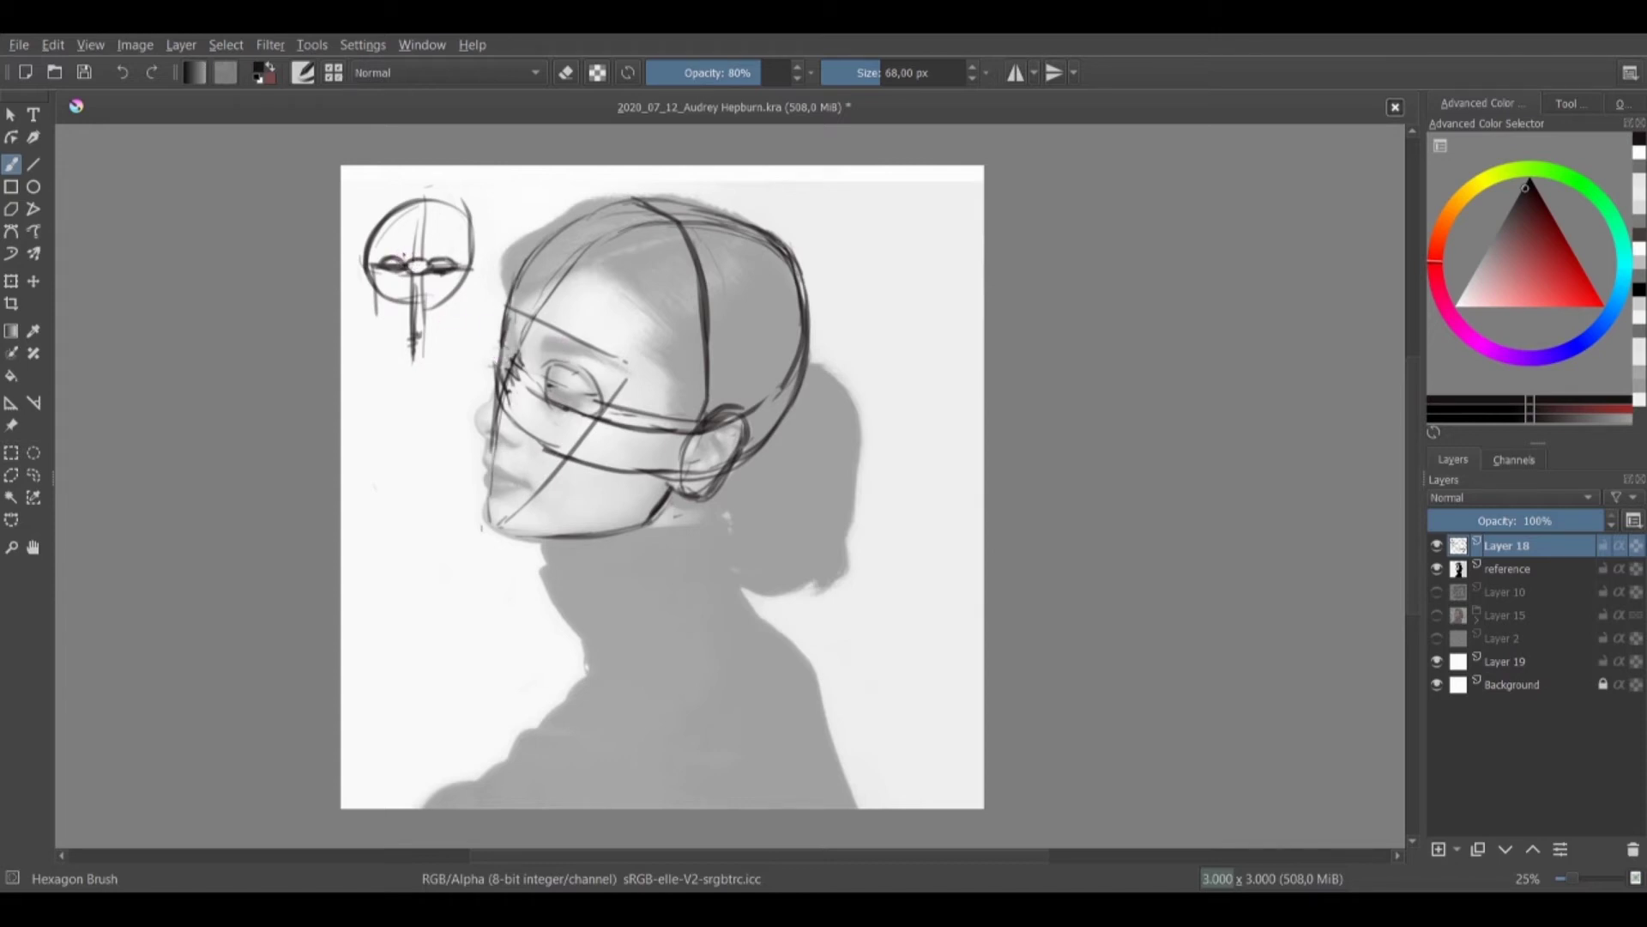
# Draw slanted eyebrows above the demonstration head's eyes with a 44 px brush
pyautogui.moveTo(400, 242)
pyautogui.mouseDown()
pyautogui.moveTo(434, 237)
pyautogui.moveTo(425, 259)
pyautogui.moveTo(400, 242)
pyautogui.moveTo(408, 259)
pyautogui.mouseUp()
pyautogui.press('[')
pyautogui.press('[')
pyautogui.press('[')
pyautogui.press('[')
pyautogui.press('[')
pyautogui.moveTo(432, 238)
pyautogui.mouseDown()
pyautogui.moveTo(399, 246)
pyautogui.moveTo(435, 238)
pyautogui.mouseUp()
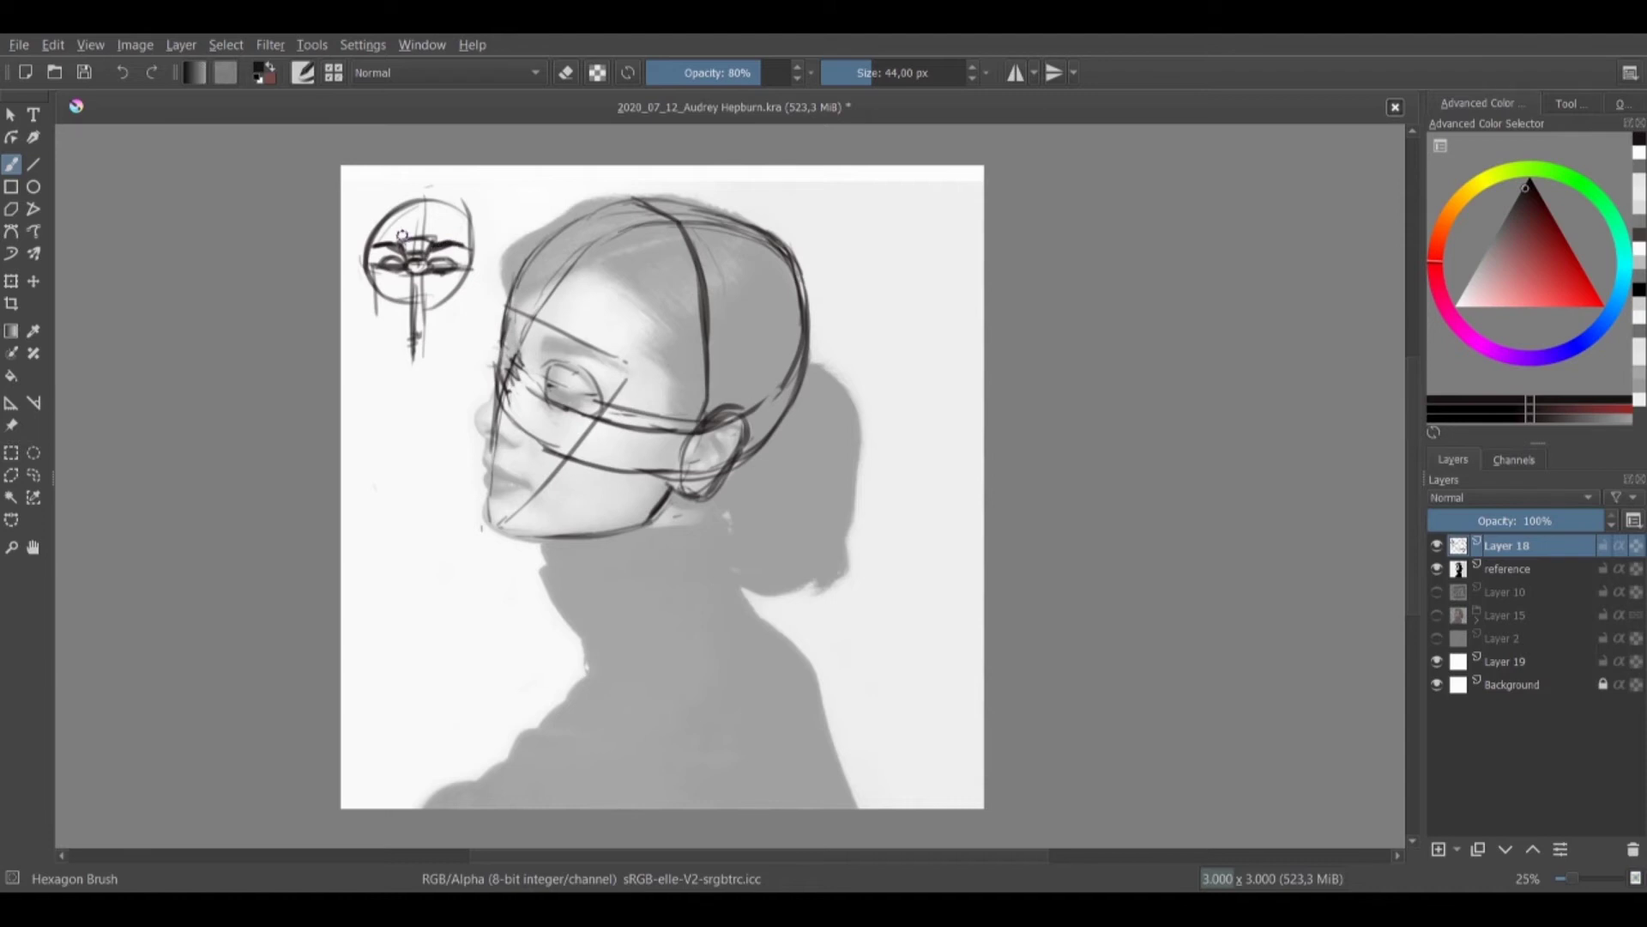
# Sketch strokes between the demonstration head's brows and clear that area with a 73 px eraser
pyautogui.press('e')
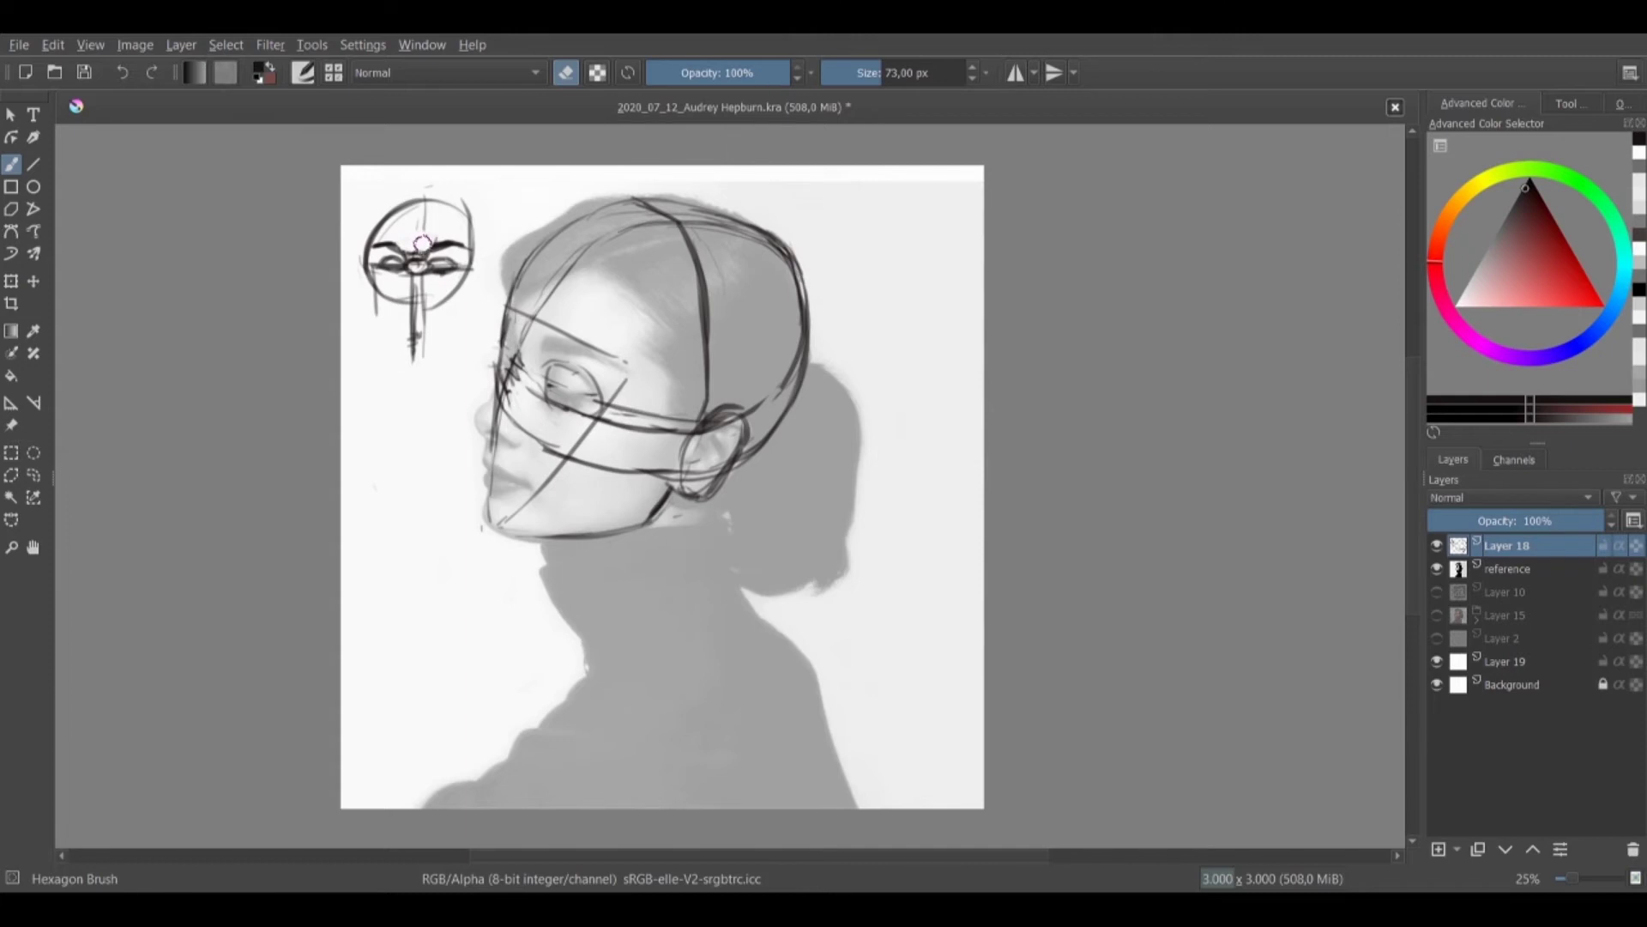
pyautogui.press('e')
pyautogui.moveTo(407, 245); pyautogui.dragTo(416, 248)
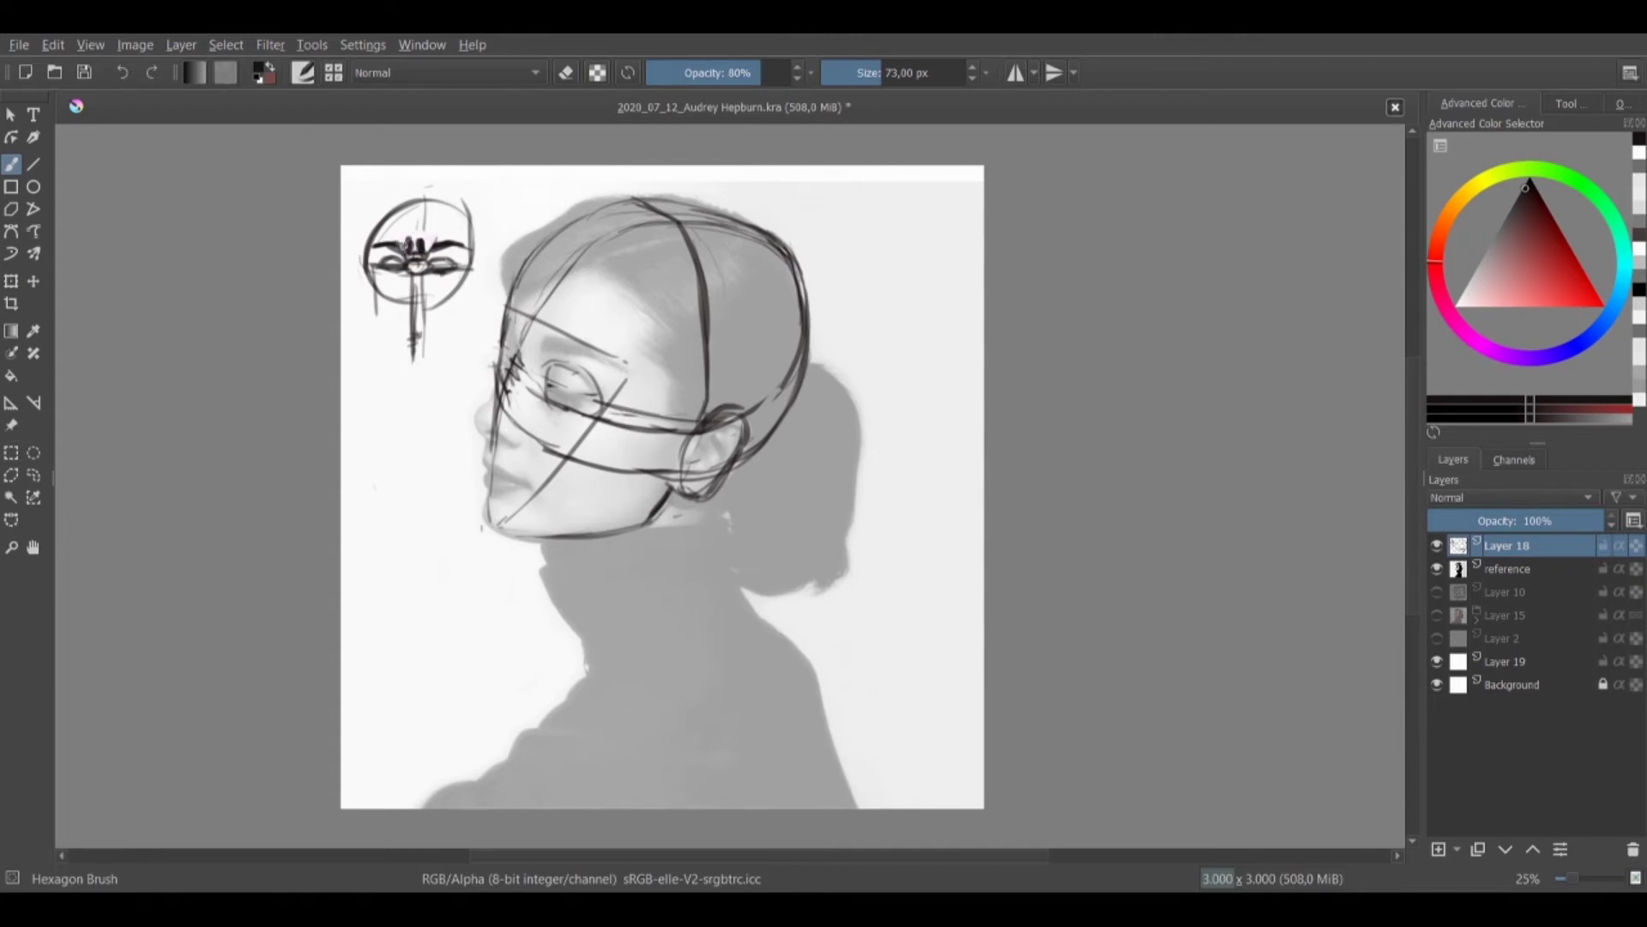
pyautogui.press('e')
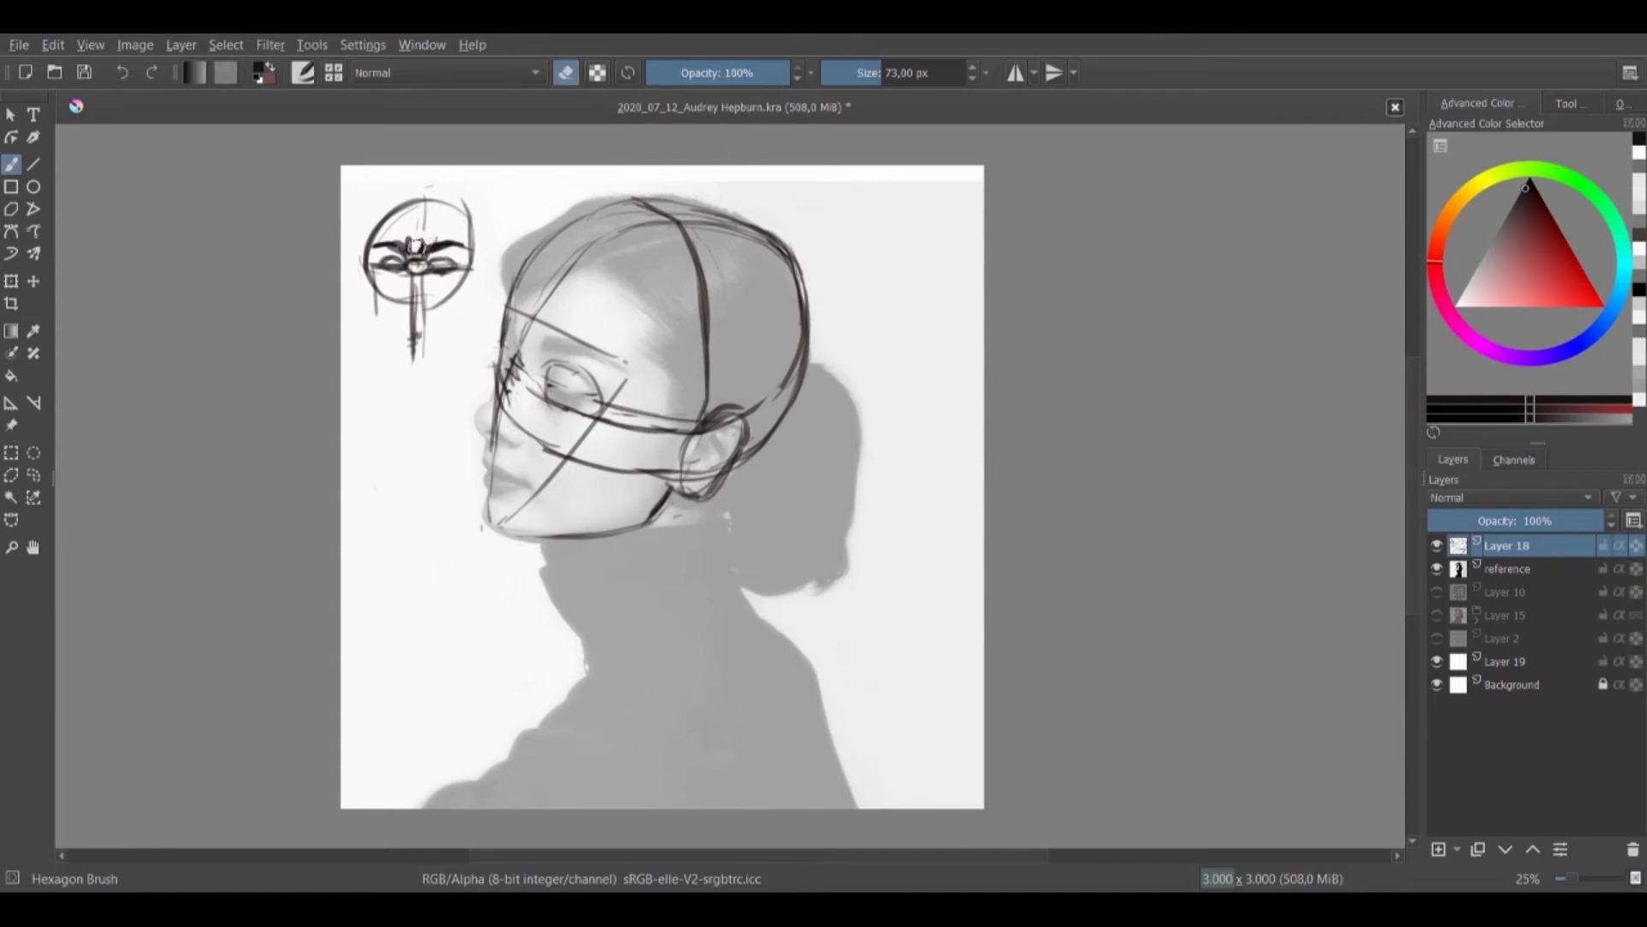
pyautogui.moveTo(405, 238); pyautogui.dragTo(420, 254)
pyautogui.press('e')
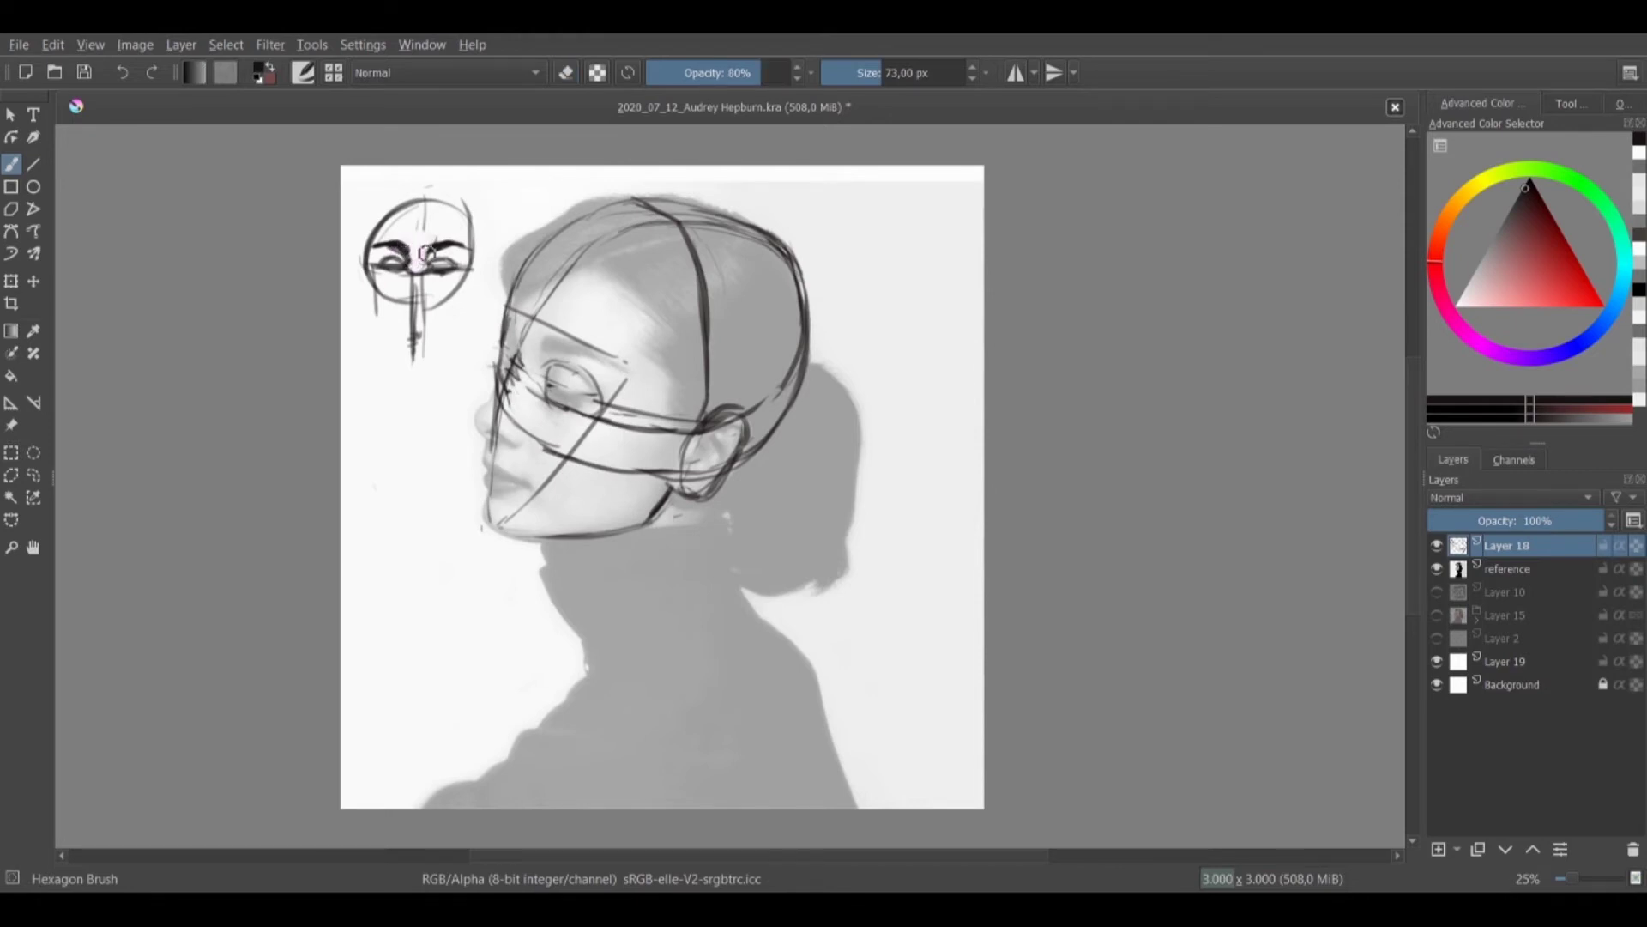
# Thicken and lengthen both eyebrows of the demonstration head with a 73 px brush
pyautogui.moveTo(378, 245)
pyautogui.mouseDown()
pyautogui.moveTo(403, 243)
pyautogui.moveTo(411, 265)
pyautogui.moveTo(450, 242)
pyautogui.mouseUp()
pyautogui.moveTo(367, 250)
pyautogui.mouseDown()
pyautogui.moveTo(470, 249)
pyautogui.moveTo(452, 243)
pyautogui.mouseUp()
pyautogui.press('e')
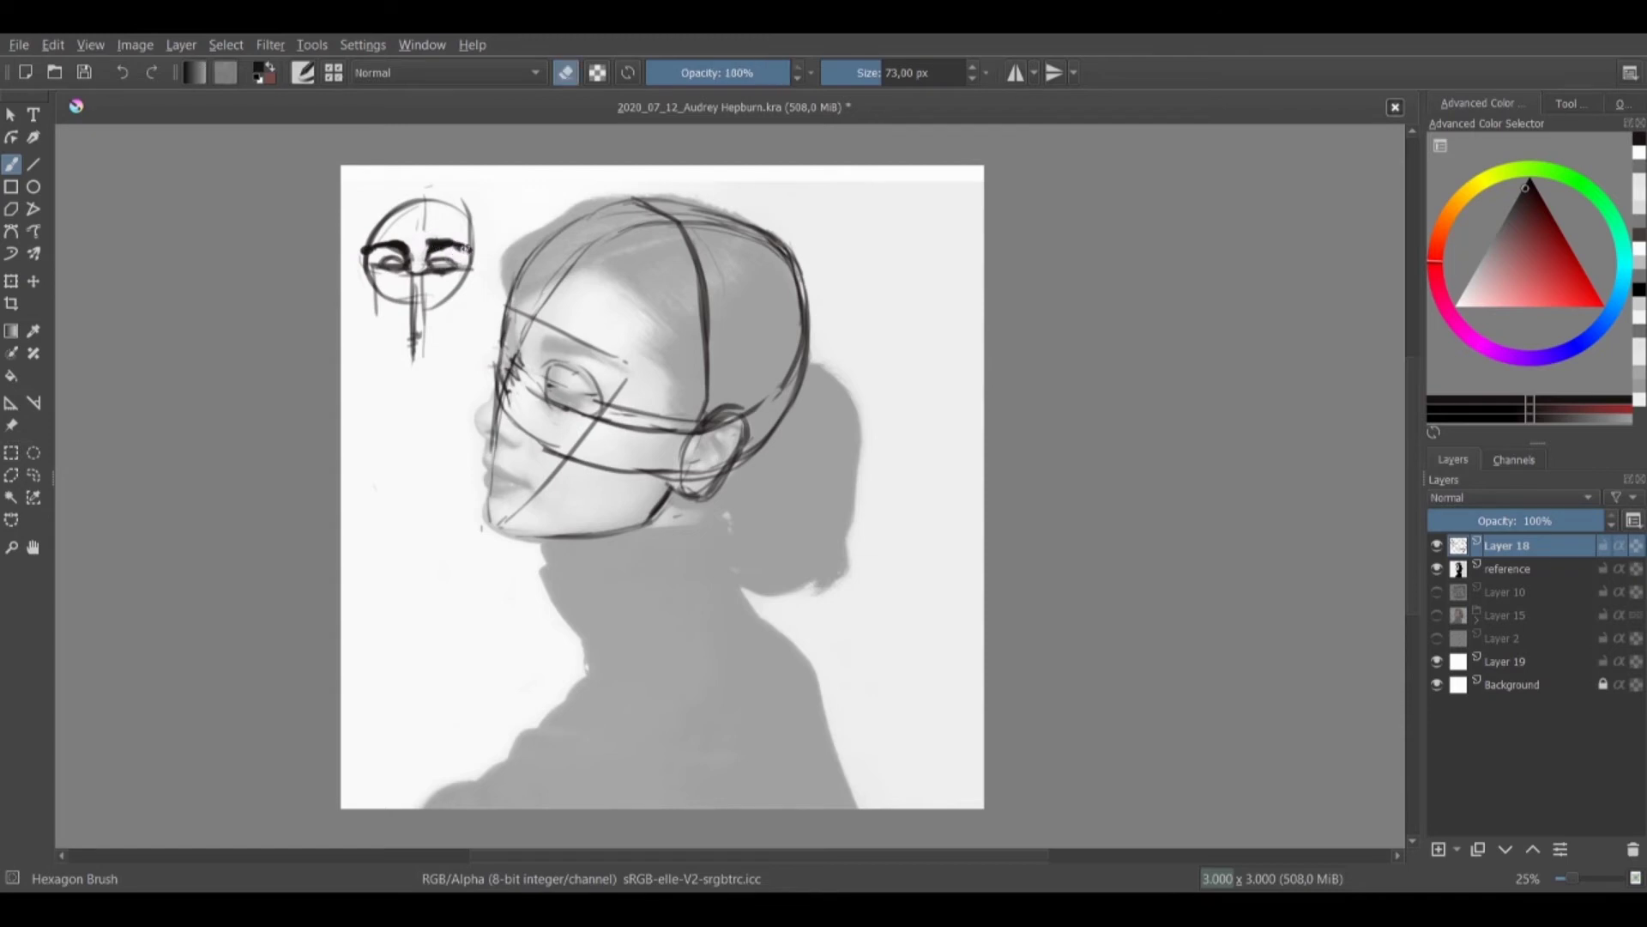
# Draw the demonstration head's tapering cheeks, squared chin, nose and mouth
pyautogui.press('e')
pyautogui.moveTo(460, 251); pyautogui.dragTo(426, 347)
pyautogui.moveTo(373, 254); pyautogui.dragTo(402, 347)
pyautogui.moveTo(373, 268)
pyautogui.mouseDown()
pyautogui.moveTo(404, 353)
pyautogui.moveTo(431, 351)
pyautogui.mouseUp()
pyautogui.moveTo(431, 351)
pyautogui.mouseDown()
pyautogui.moveTo(446, 277)
pyautogui.moveTo(444, 345)
pyautogui.moveTo(398, 349)
pyautogui.mouseUp()
pyautogui.moveTo(429, 344); pyautogui.dragTo(388, 346)
pyautogui.moveTo(372, 283)
pyautogui.mouseDown()
pyautogui.moveTo(386, 351)
pyautogui.moveTo(396, 328)
pyautogui.moveTo(419, 350)
pyautogui.mouseUp()
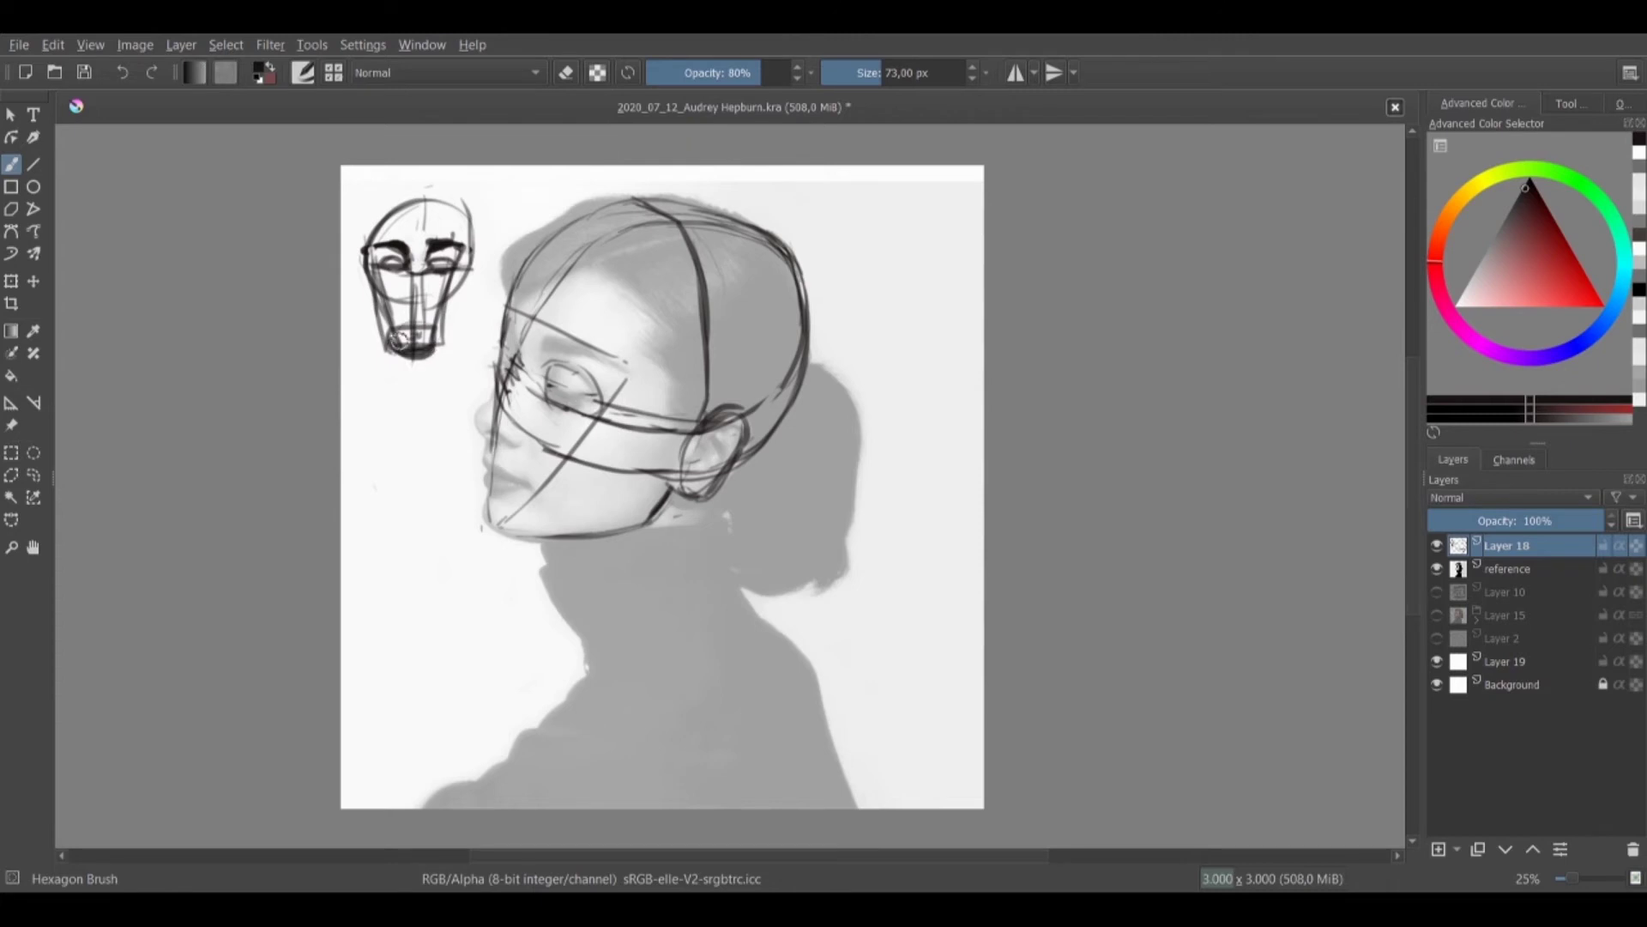
pyautogui.moveTo(403, 300)
pyautogui.mouseDown()
pyautogui.moveTo(428, 303)
pyautogui.moveTo(417, 276)
pyautogui.moveTo(436, 318)
pyautogui.mouseUp()
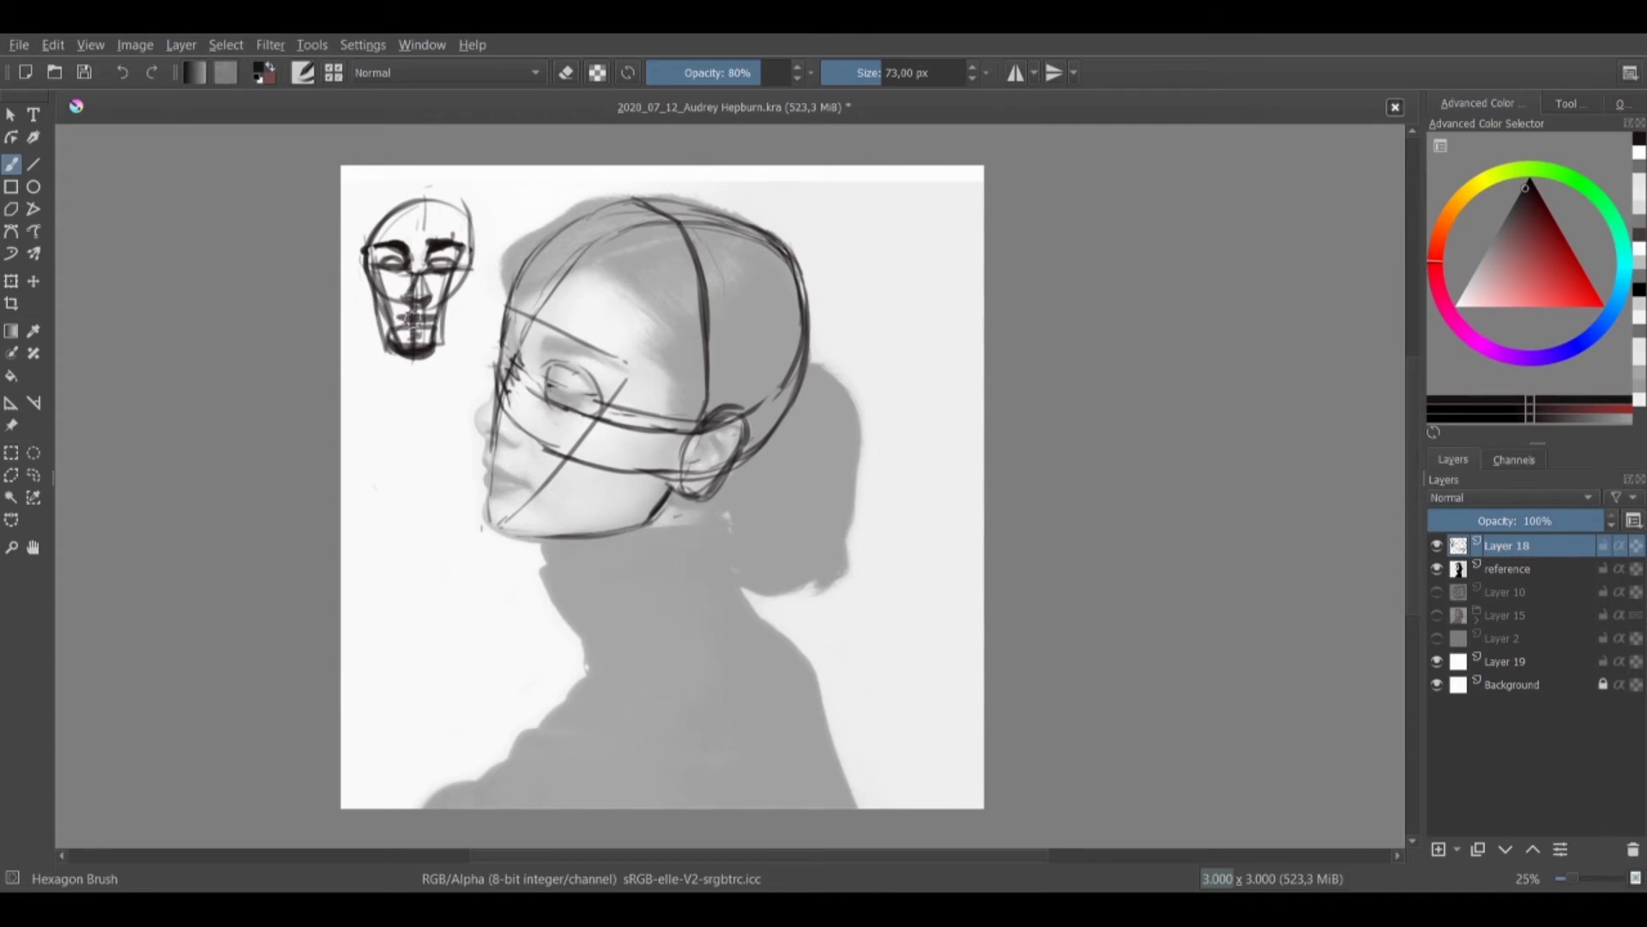
# Erase the small front-view demonstration head with a 188 px eraser
pyautogui.press('e')
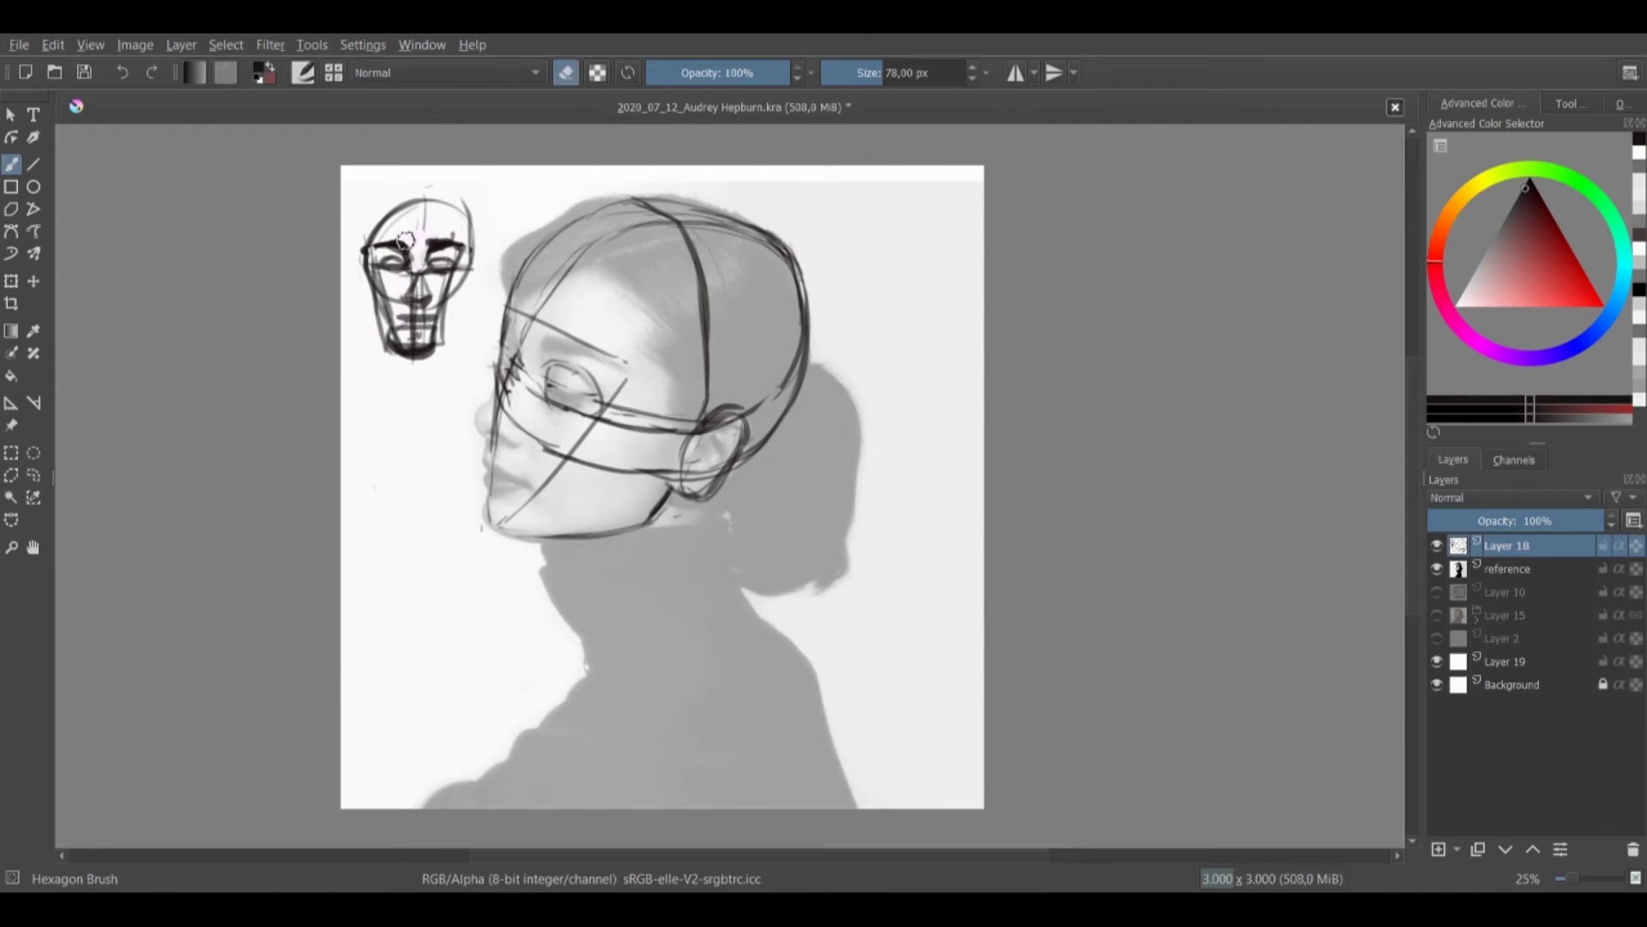
pyautogui.press(']')
pyautogui.press(']')
pyautogui.press(']')
pyautogui.press(']')
pyautogui.press(']')
pyautogui.press(']')
pyautogui.press(']')
pyautogui.press(']')
pyautogui.press(']')
pyautogui.press(']')
pyautogui.press(']')
pyautogui.press(']')
pyautogui.press(']')
pyautogui.press(']')
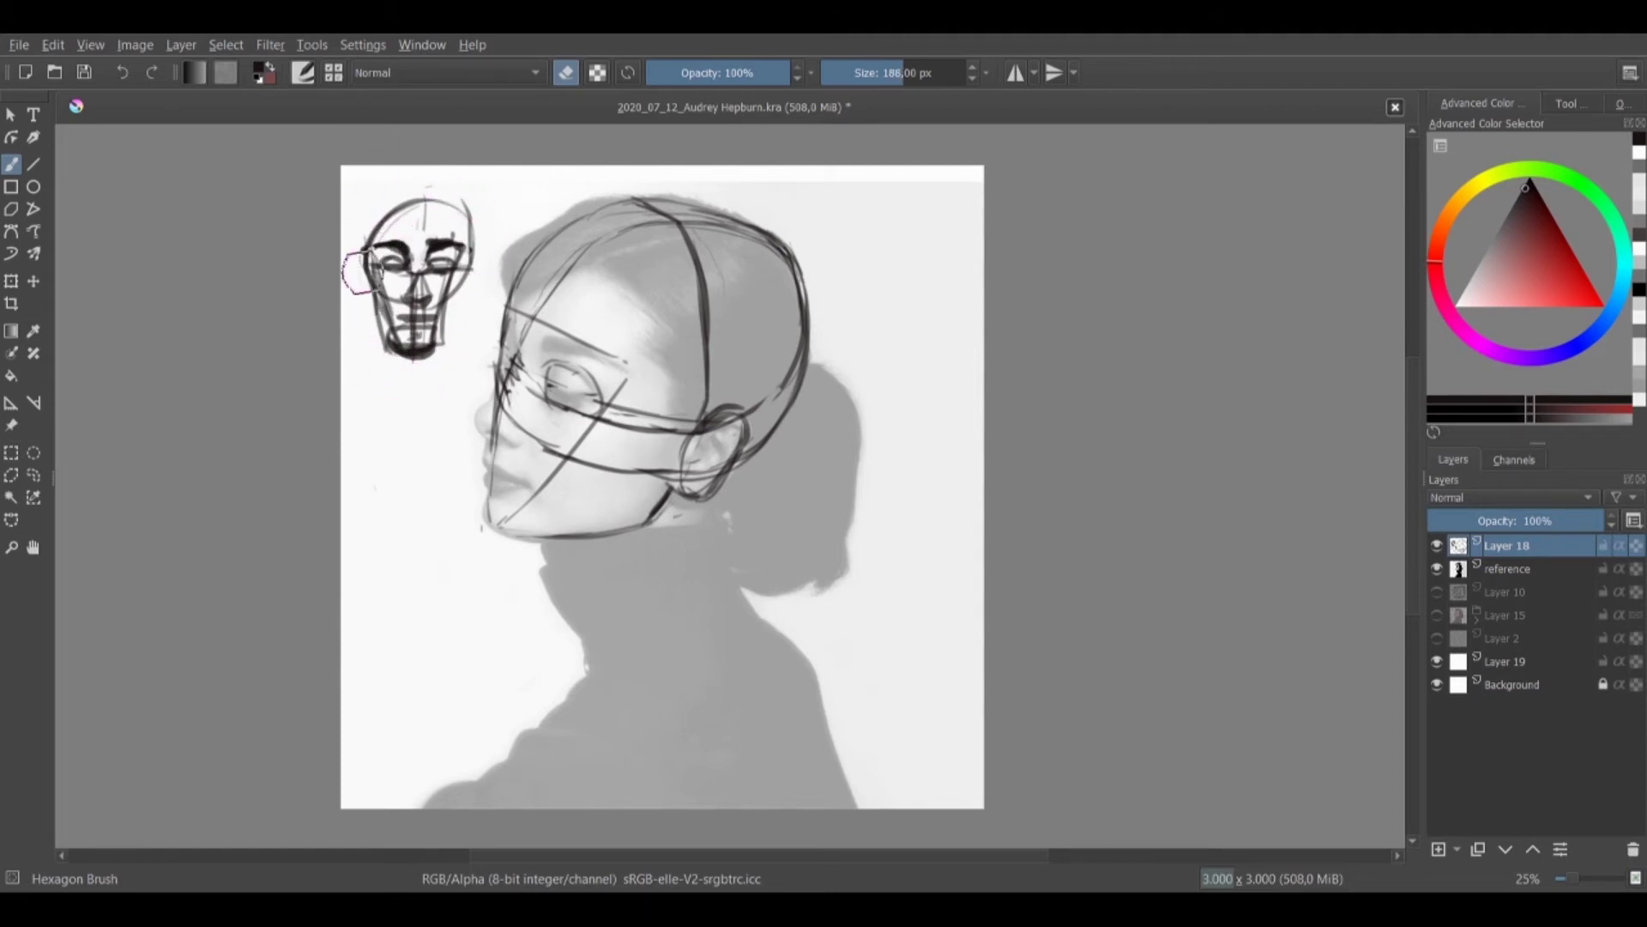
pyautogui.moveTo(407, 374); pyautogui.dragTo(376, 262)
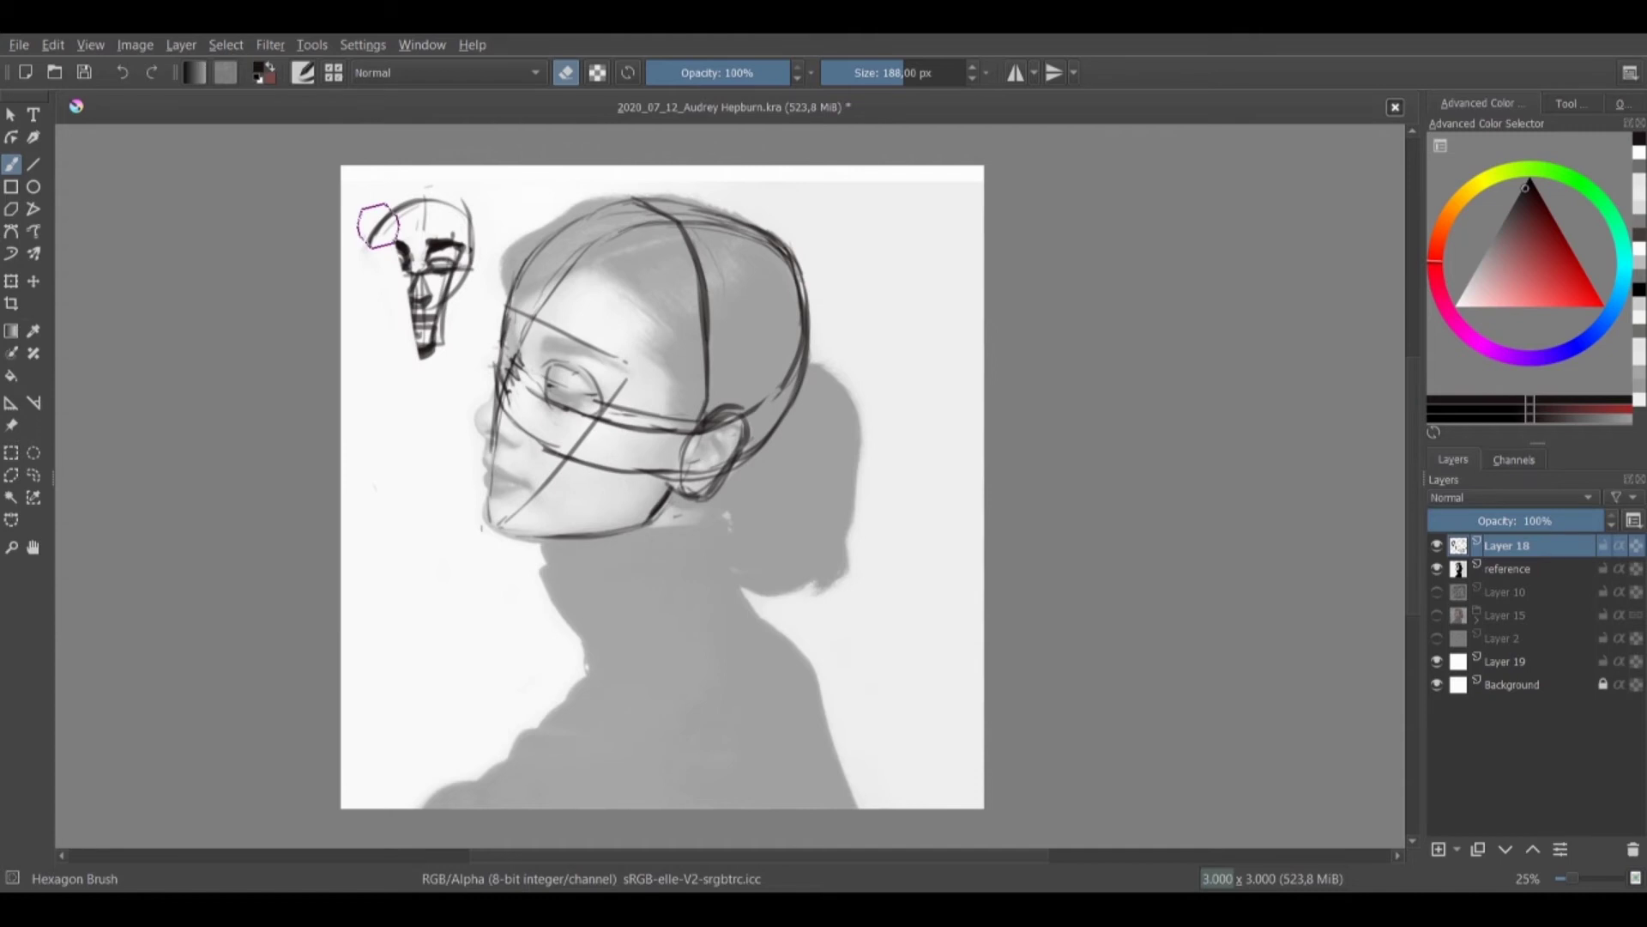
pyautogui.moveTo(378, 224)
pyautogui.mouseDown()
pyautogui.moveTo(464, 247)
pyautogui.moveTo(449, 246)
pyautogui.mouseUp()
# Darken the near eye's oval and inner corner on the portrait with a 55 px brush
pyautogui.press('e')
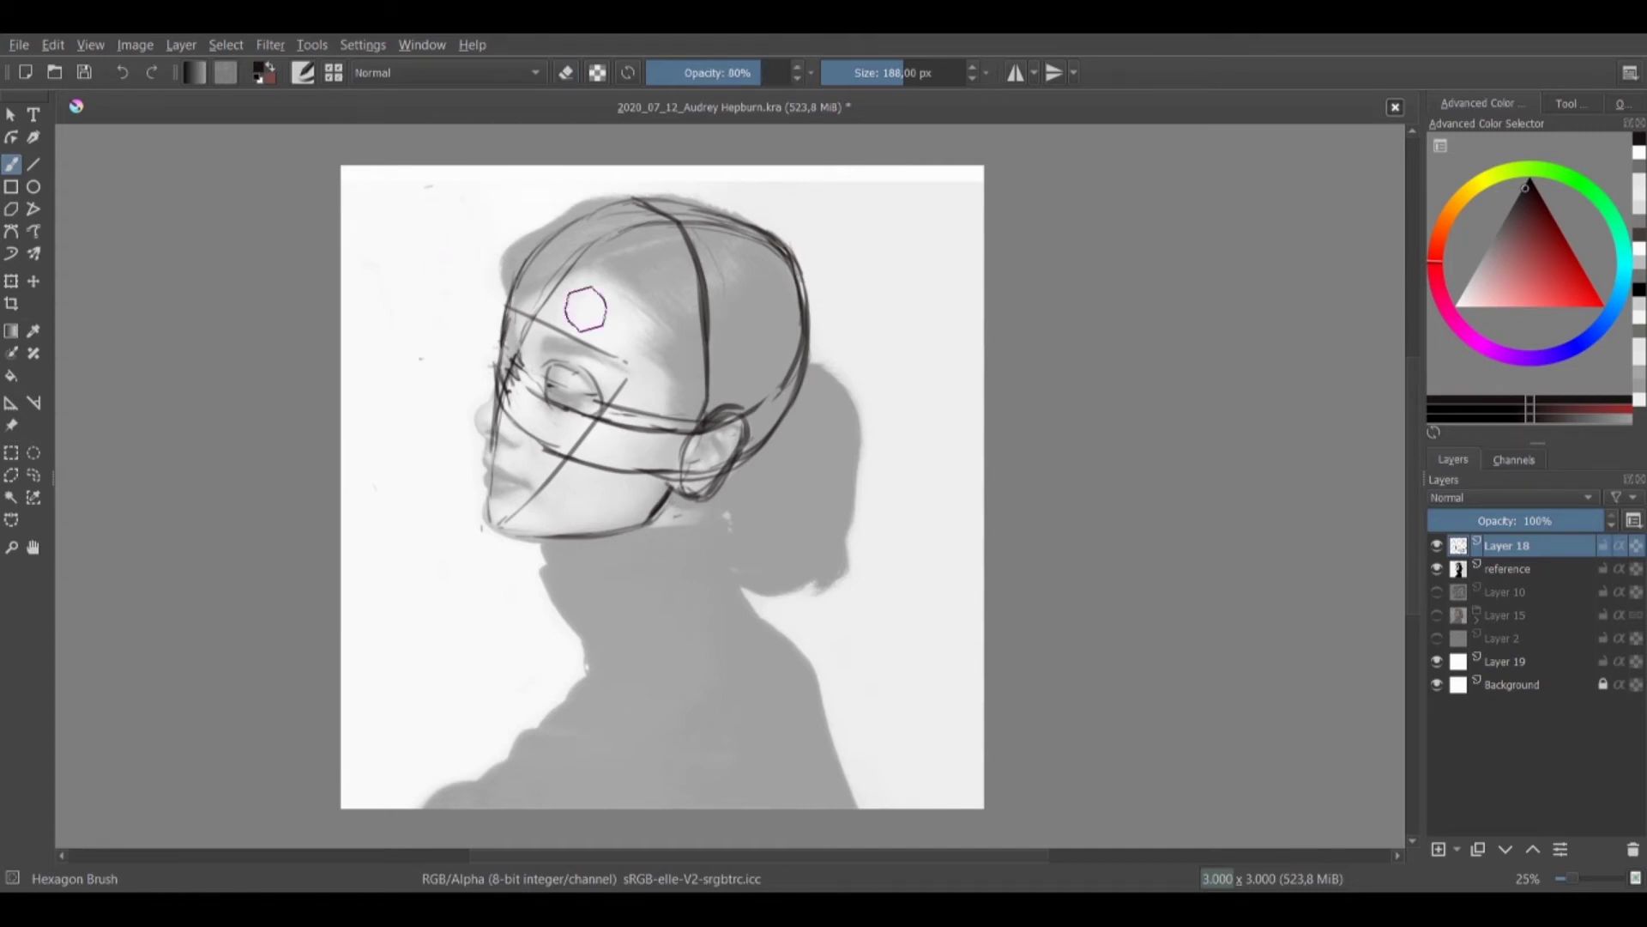
pyautogui.press('[')
pyautogui.press('[')
pyautogui.press('[')
pyautogui.press('[')
pyautogui.press('[')
pyautogui.press('[')
pyautogui.press('[')
pyautogui.press('[')
pyautogui.press('[')
pyautogui.press('[')
pyautogui.press('[')
pyautogui.press('[')
pyautogui.press('[')
pyautogui.press('[')
pyautogui.press('[')
pyautogui.press('[')
pyautogui.press('[')
pyautogui.moveTo(547, 369)
pyautogui.mouseDown()
pyautogui.moveTo(574, 367)
pyautogui.moveTo(594, 399)
pyautogui.moveTo(541, 386)
pyautogui.mouseUp()
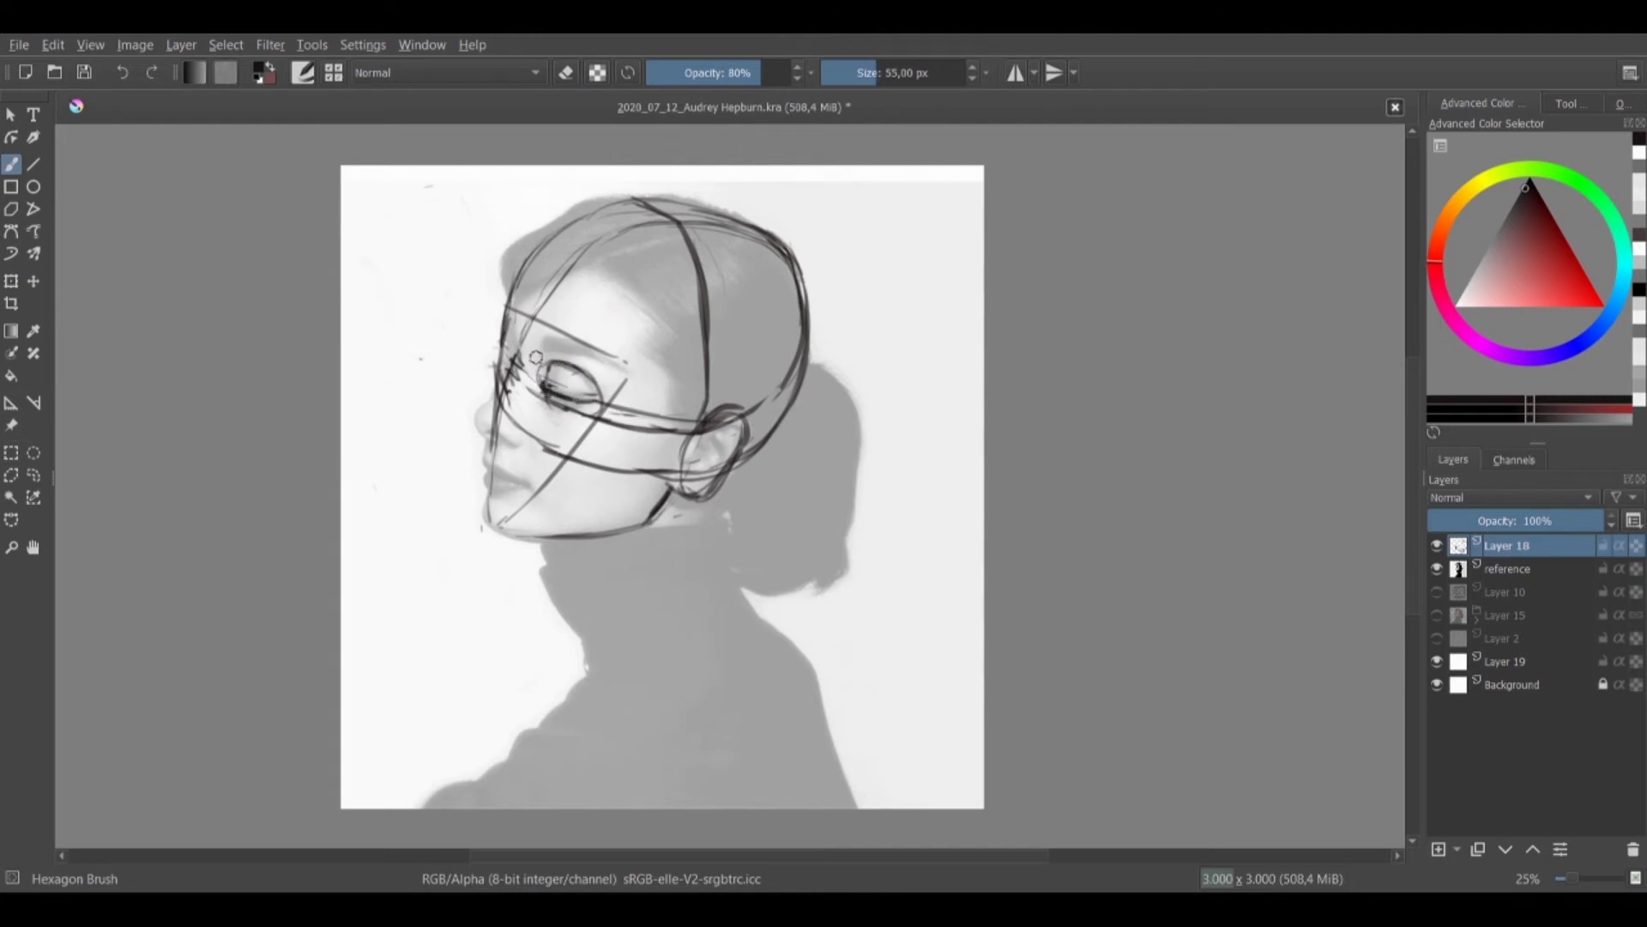
# Sketch the far eye's outline at the face edge and refine the area beside the near eye's outer corner
pyautogui.moveTo(508, 327); pyautogui.dragTo(504, 348)
pyautogui.moveTo(599, 365)
pyautogui.mouseDown()
pyautogui.moveTo(545, 381)
pyautogui.moveTo(576, 405)
pyautogui.moveTo(581, 381)
pyautogui.moveTo(552, 364)
pyautogui.moveTo(584, 362)
pyautogui.moveTo(498, 341)
pyautogui.moveTo(566, 376)
pyautogui.moveTo(606, 368)
pyautogui.mouseUp()
pyautogui.press('e')
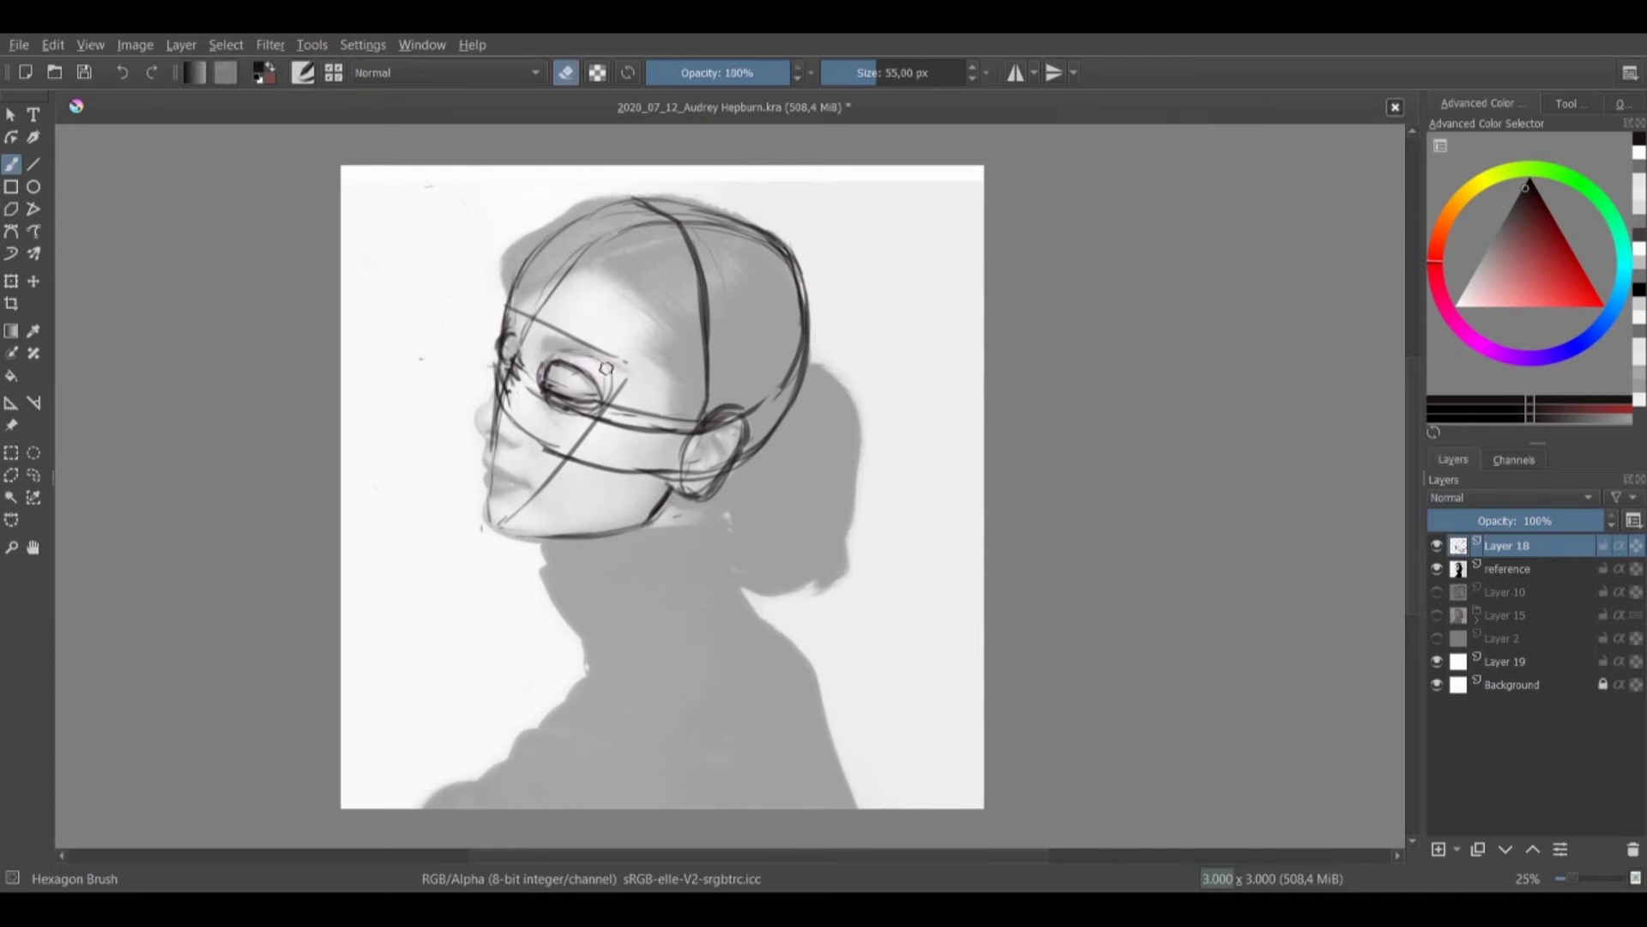
pyautogui.press('e')
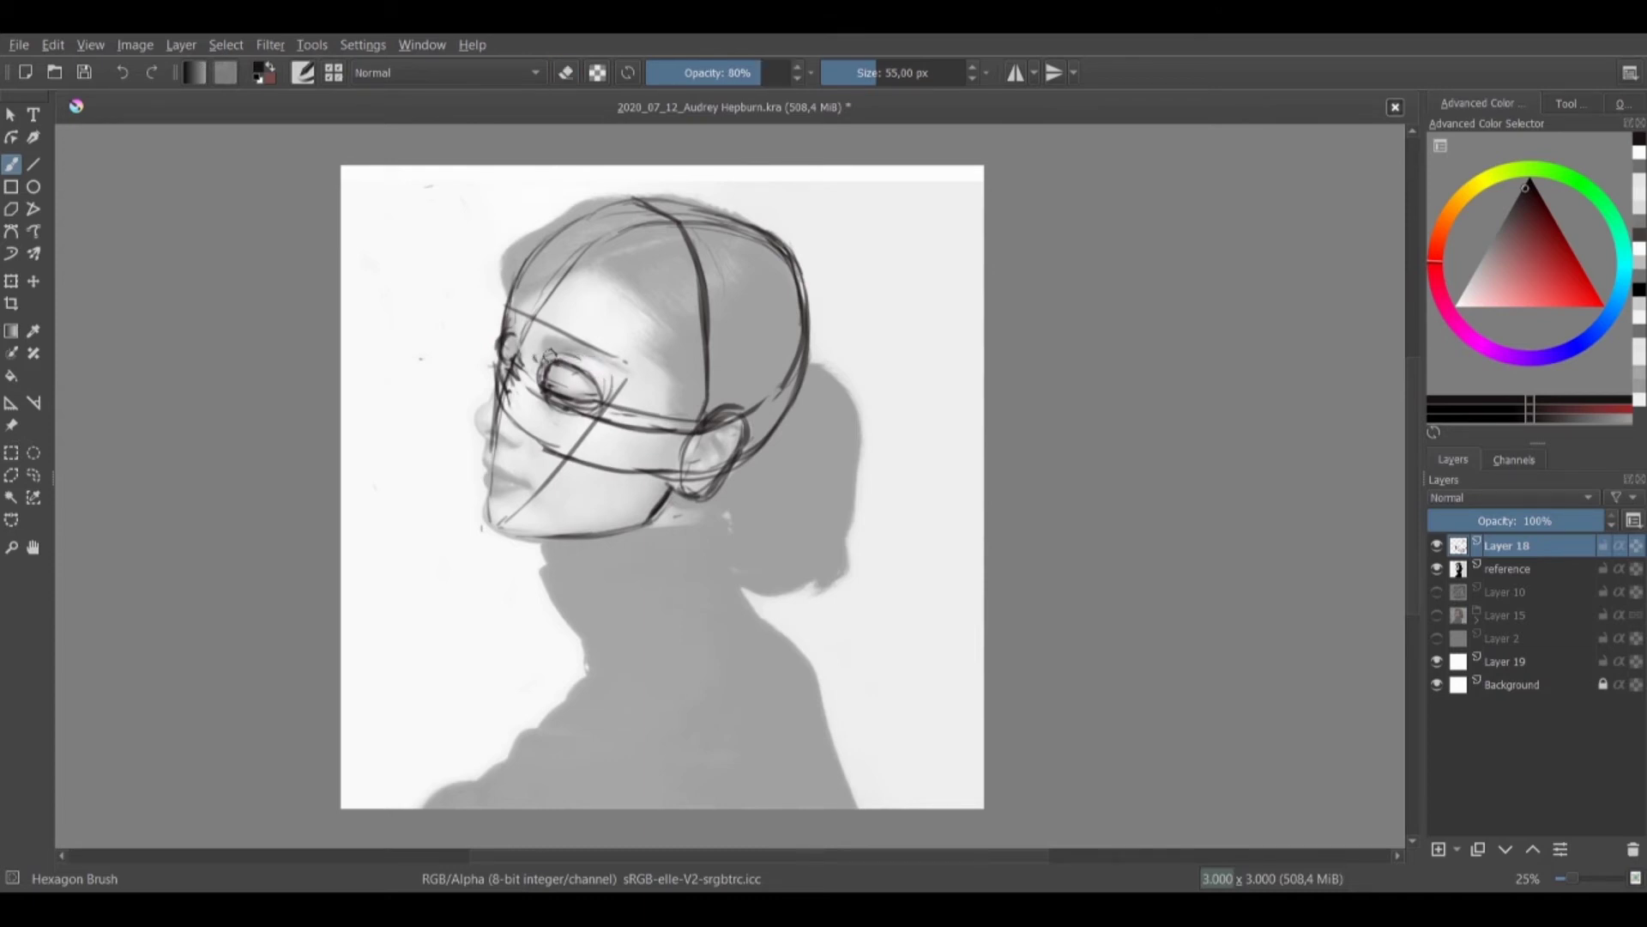
# Draw the near eyebrow and the far eyebrow as thick dark strokes along the brow line with the 55 px brush
pyautogui.moveTo(550, 355)
pyautogui.mouseDown()
pyautogui.moveTo(592, 375)
pyautogui.moveTo(561, 357)
pyautogui.moveTo(570, 345)
pyautogui.moveTo(619, 365)
pyautogui.mouseUp()
pyautogui.click(540, 338)
pyautogui.moveTo(547, 341)
pyautogui.mouseDown()
pyautogui.moveTo(612, 360)
pyautogui.moveTo(514, 329)
pyautogui.mouseUp()
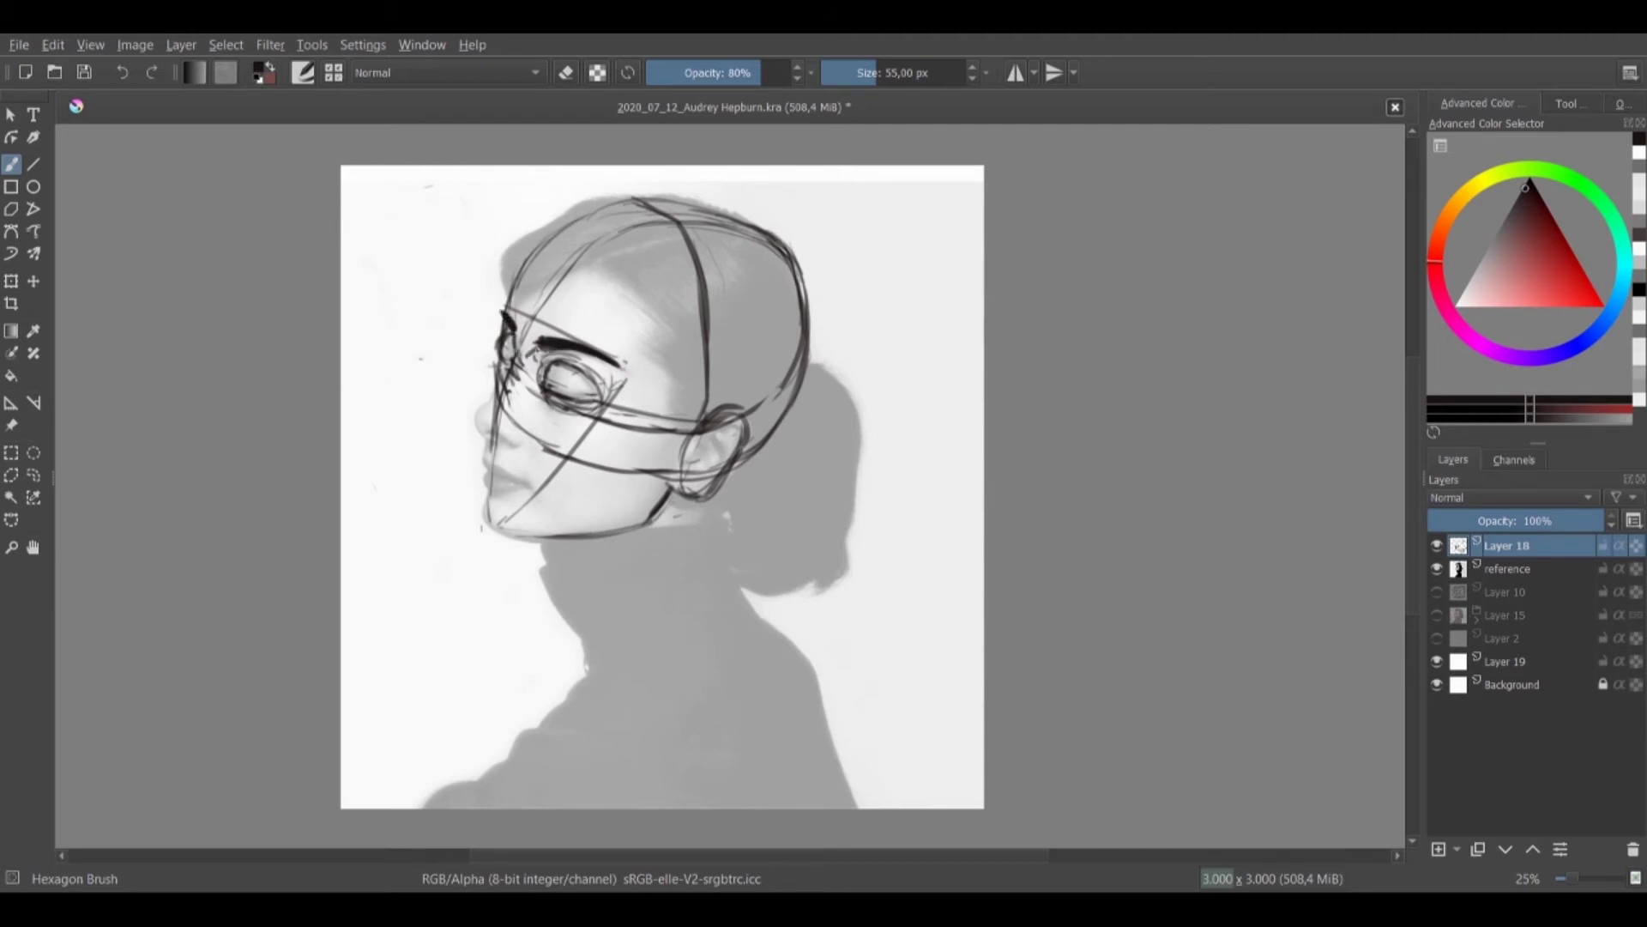
pyautogui.moveTo(514, 327); pyautogui.dragTo(519, 338)
# Erase the stray construction strokes along the nose bridge below the far eye with a 55 px eraser
pyautogui.press('e')
pyautogui.press('e')
pyautogui.press('e')
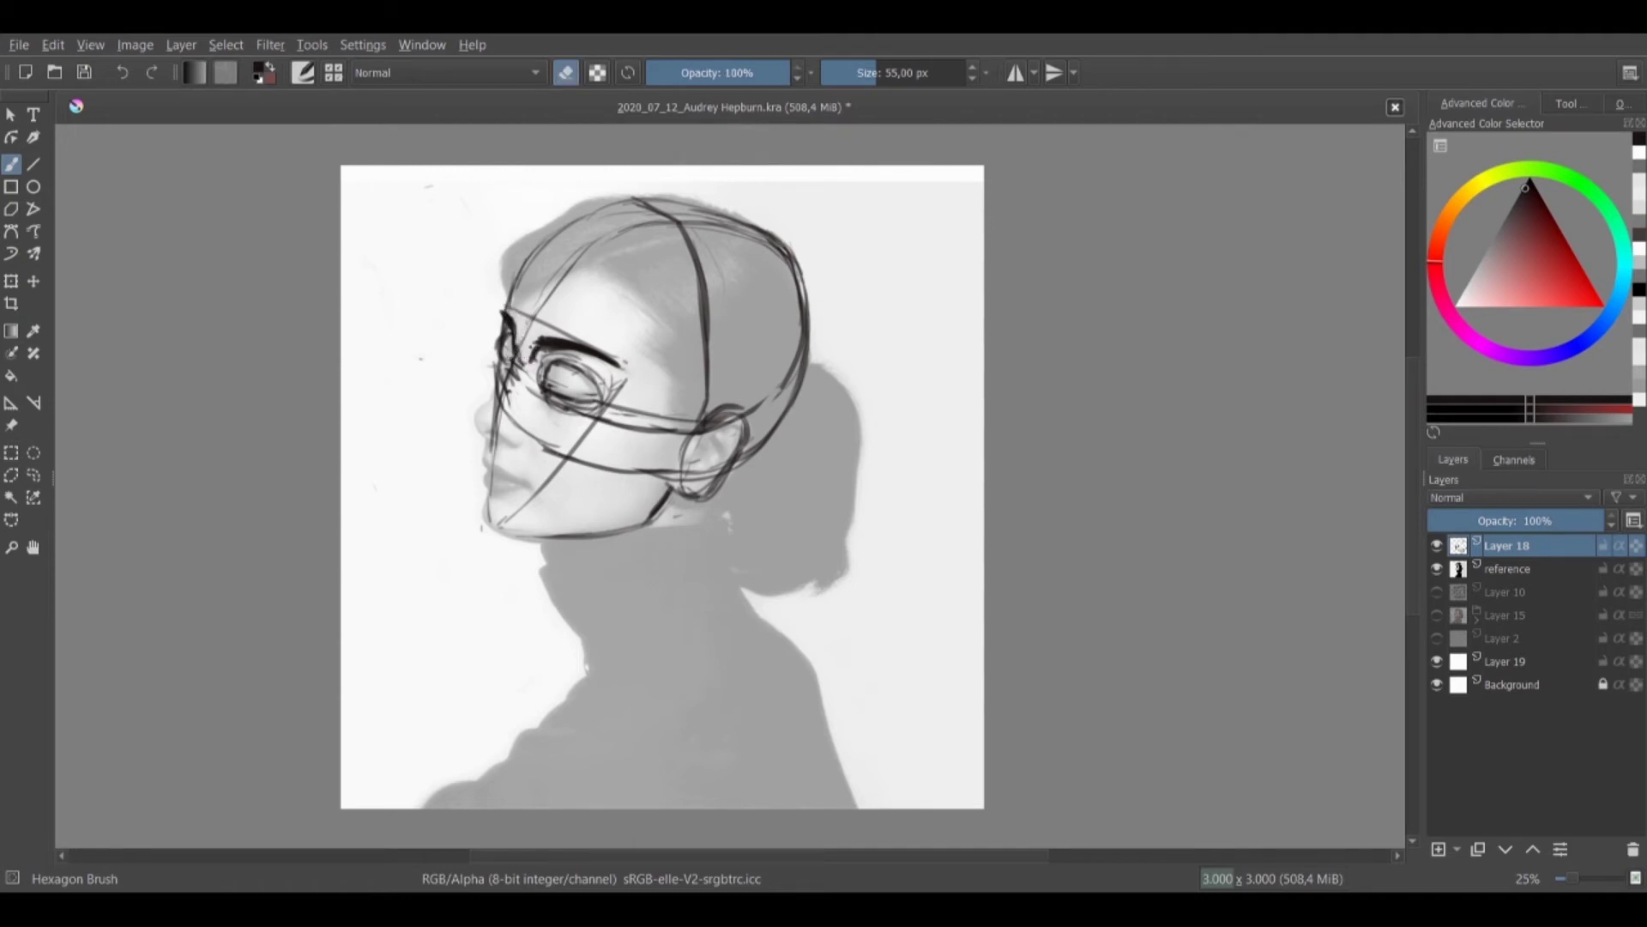
pyautogui.moveTo(519, 366)
pyautogui.mouseDown()
pyautogui.moveTo(480, 416)
pyautogui.moveTo(503, 413)
pyautogui.mouseUp()
pyautogui.press('e')
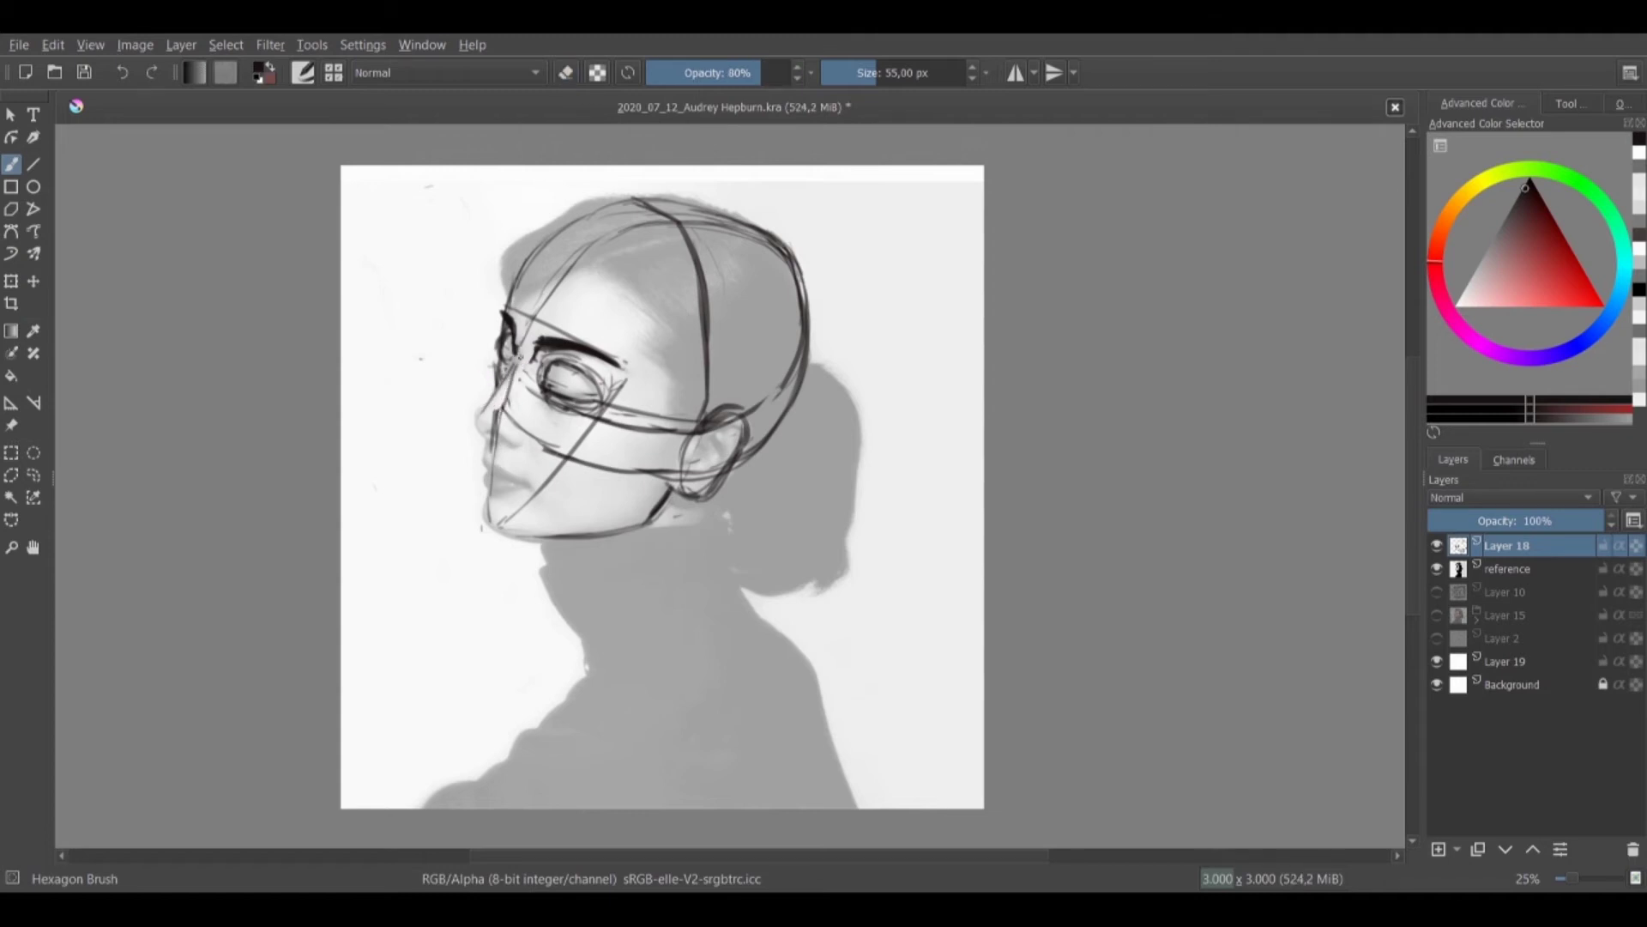
# Draw the nose bridge, tip, nostril and underside, cleaning stray marks with the eraser
pyautogui.moveTo(519, 358)
pyautogui.mouseDown()
pyautogui.moveTo(507, 406)
pyautogui.moveTo(485, 405)
pyautogui.mouseUp()
pyautogui.press('e')
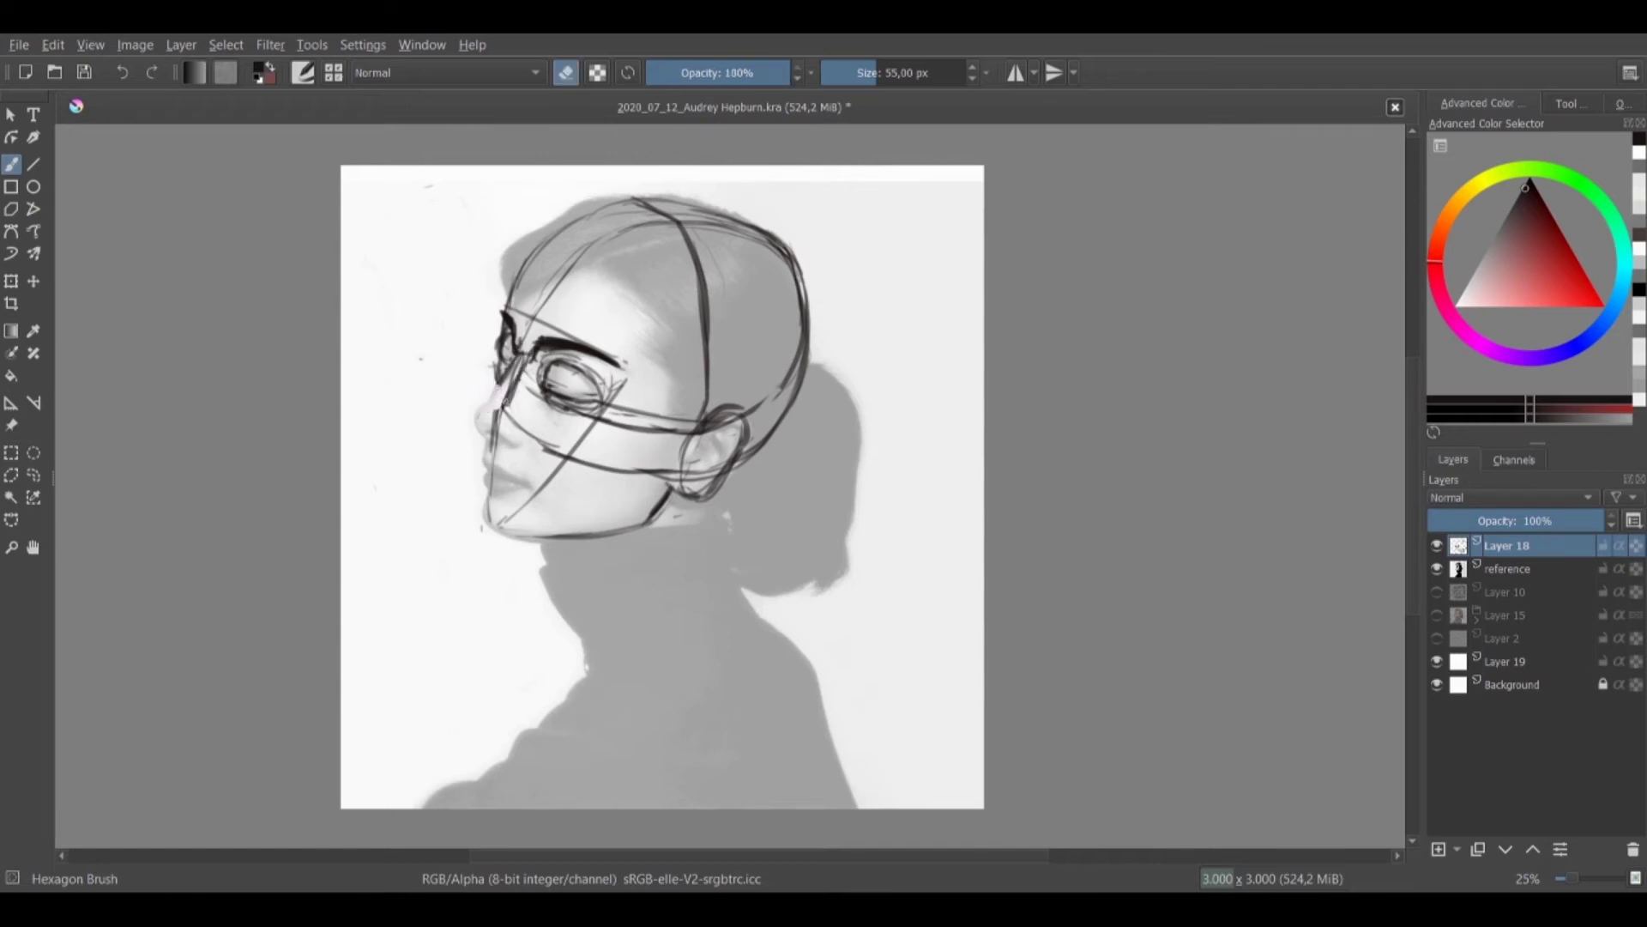
pyautogui.press('e')
pyautogui.moveTo(501, 382); pyautogui.dragTo(488, 405)
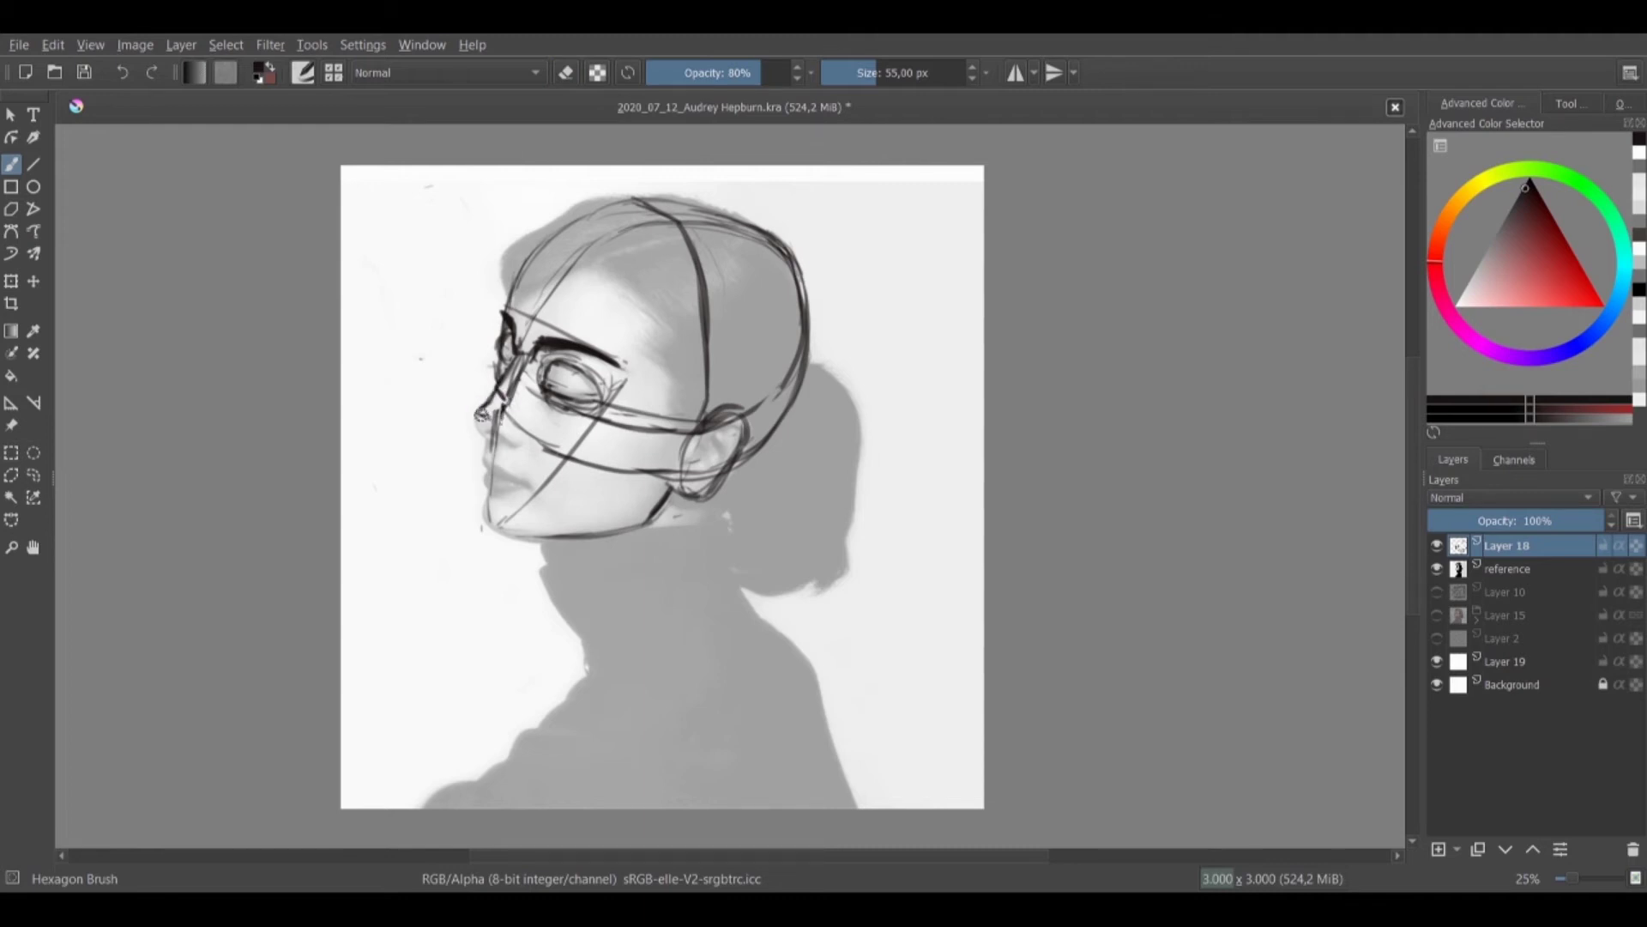
pyautogui.press('e')
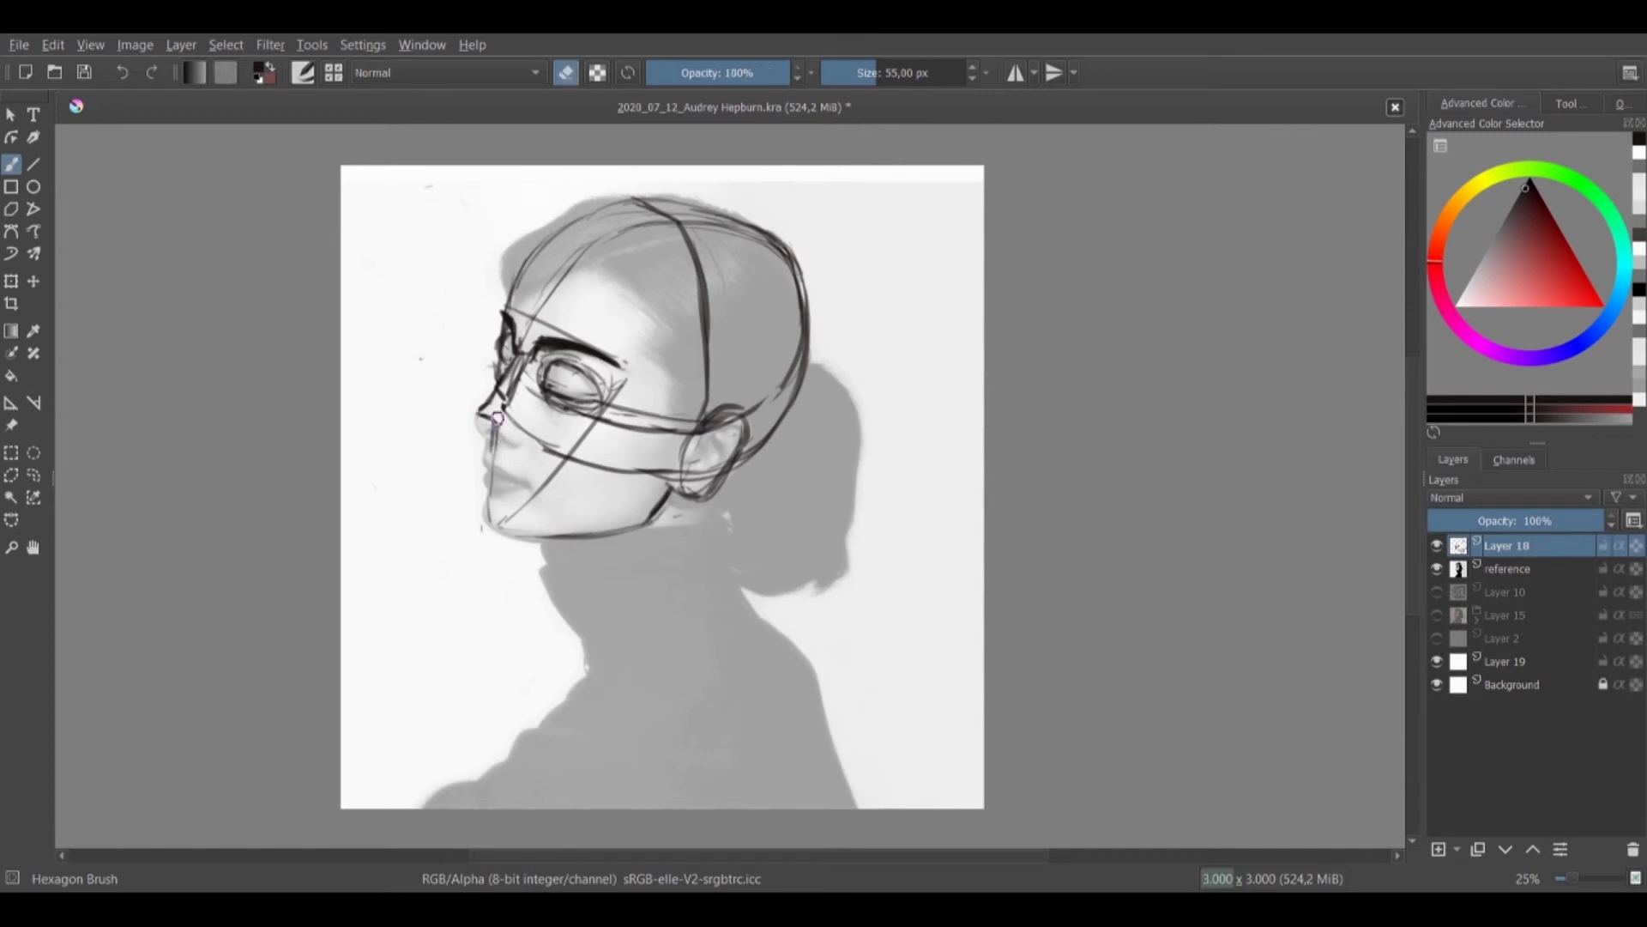
pyautogui.press('e')
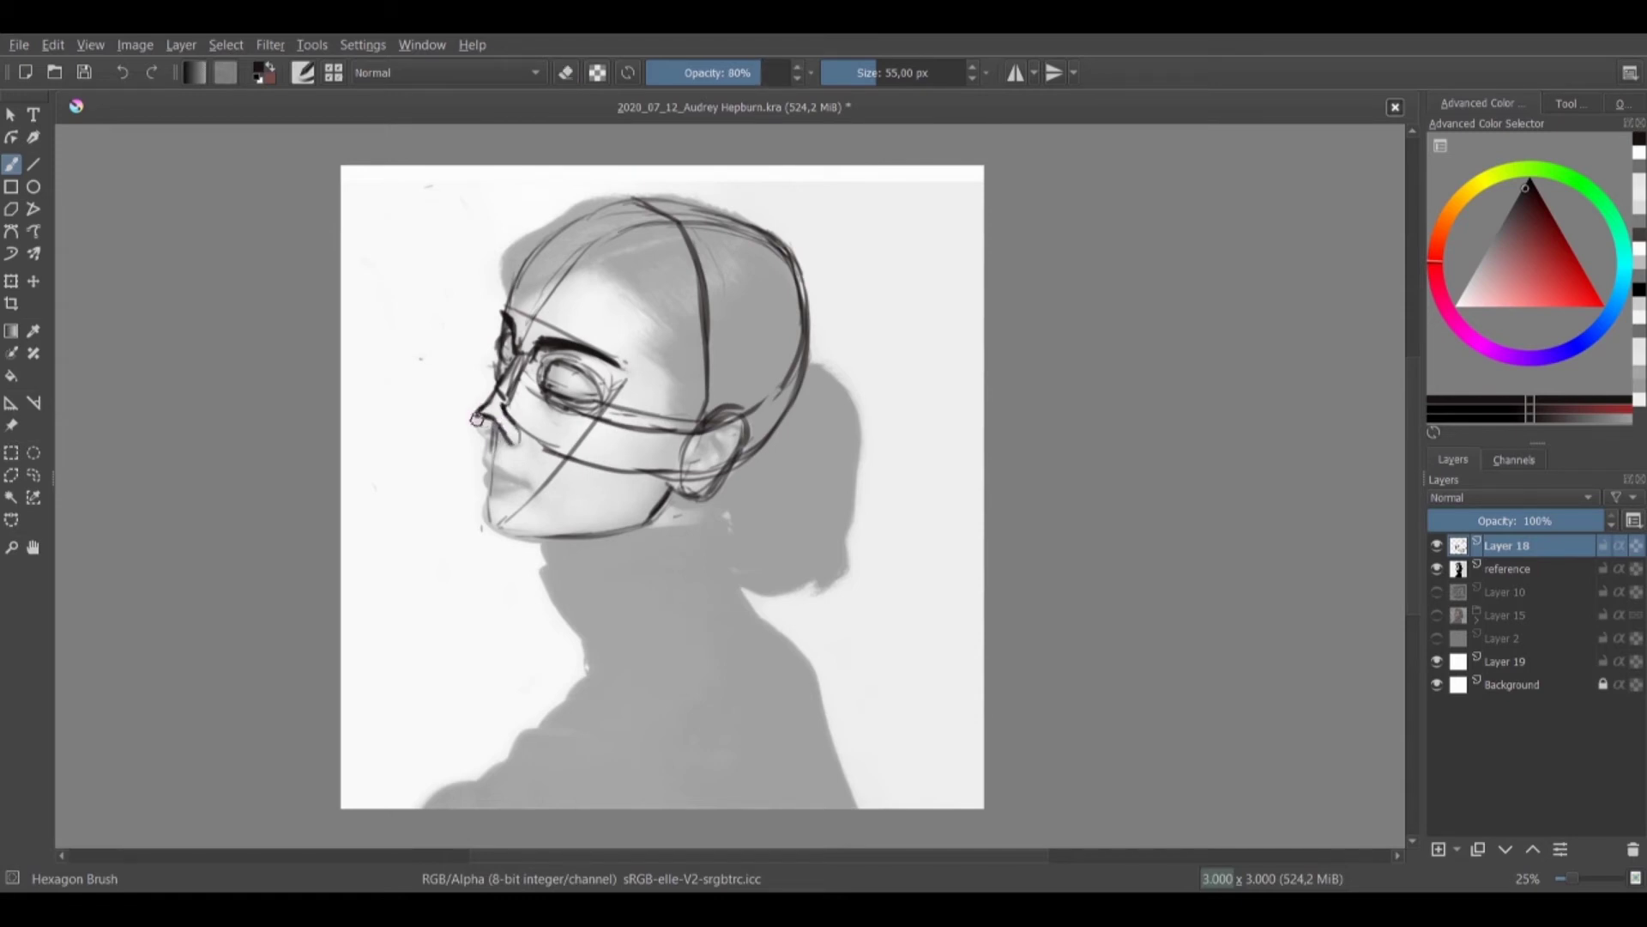
pyautogui.moveTo(483, 423); pyautogui.dragTo(492, 421)
# Draw the dark line between the lips and outline the front of the mouth and chin
pyautogui.moveTo(489, 463)
pyautogui.mouseDown()
pyautogui.moveTo(491, 486)
pyautogui.moveTo(535, 483)
pyautogui.mouseUp()
pyautogui.moveTo(489, 478)
pyautogui.mouseDown()
pyautogui.moveTo(496, 525)
pyautogui.moveTo(523, 535)
pyautogui.mouseUp()
pyautogui.hotkey('ctrl', 'z')
pyautogui.press('e')
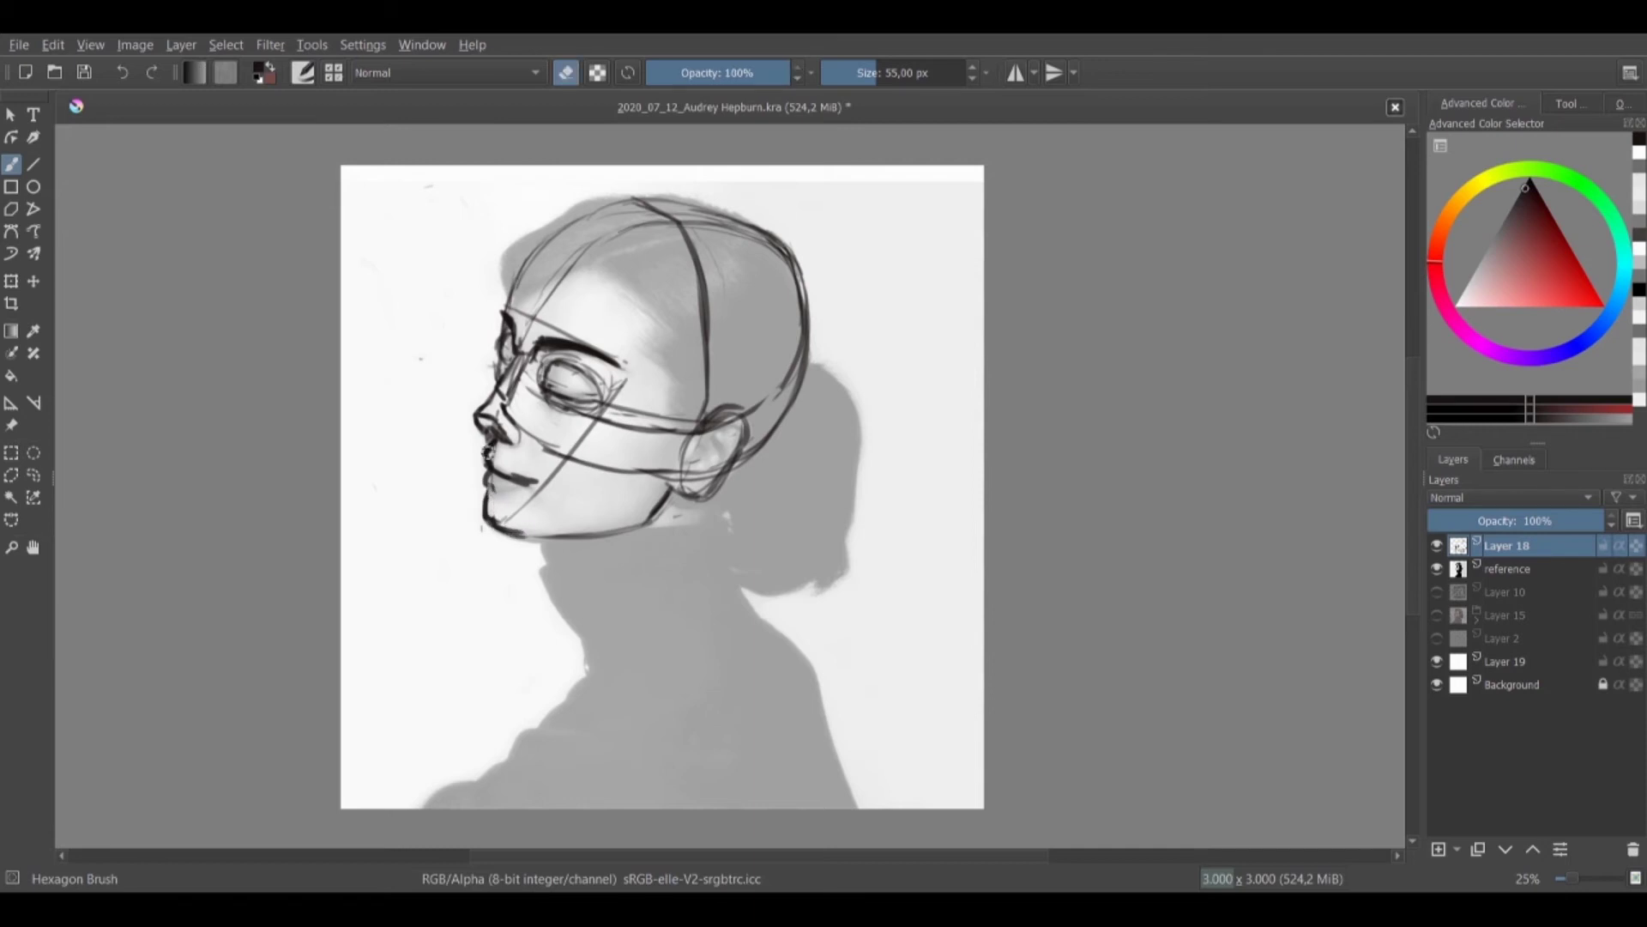
pyautogui.press('e')
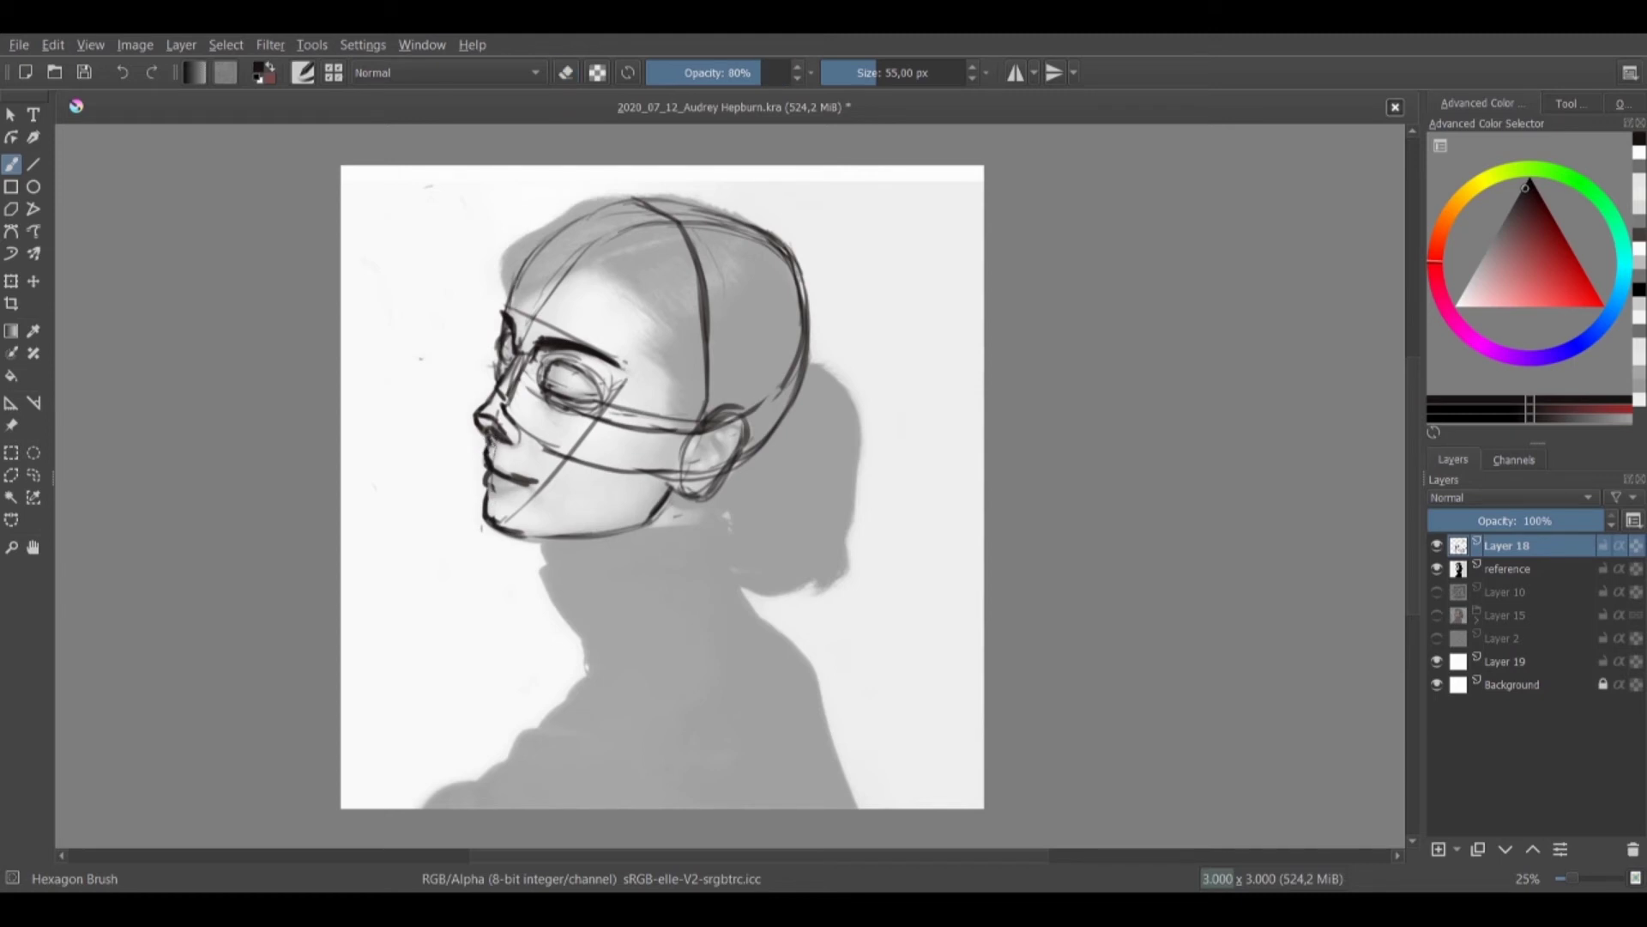
pyautogui.moveTo(461, 390); pyautogui.dragTo(494, 553)
pyautogui.hotkey('ctrl', 'z')
pyautogui.hotkey('ctrl', 'z')
pyautogui.moveTo(467, 362); pyautogui.dragTo(497, 573)
pyautogui.hotkey('ctrl', 'z')
pyautogui.moveTo(469, 385); pyautogui.dragTo(498, 573)
pyautogui.hotkey('ctrl', 'z')
# Shape the upper and lower lips and strengthen the chin and front jaw outline
pyautogui.moveTo(488, 480); pyautogui.dragTo(478, 508)
pyautogui.press('e')
pyautogui.press('e')
pyautogui.press('e')
pyautogui.moveTo(482, 487); pyautogui.dragTo(478, 503)
pyautogui.press('e')
pyautogui.moveTo(487, 444)
pyautogui.mouseDown()
pyautogui.moveTo(523, 480)
pyautogui.moveTo(483, 511)
pyautogui.moveTo(573, 536)
pyautogui.mouseUp()
# Redraw the skull's upper front outline from the forehead to the crown with a 63 px brush
pyautogui.press('e')
pyautogui.press('e')
pyautogui.press('e')
pyautogui.press('e')
pyautogui.moveTo(551, 234); pyautogui.dragTo(630, 197)
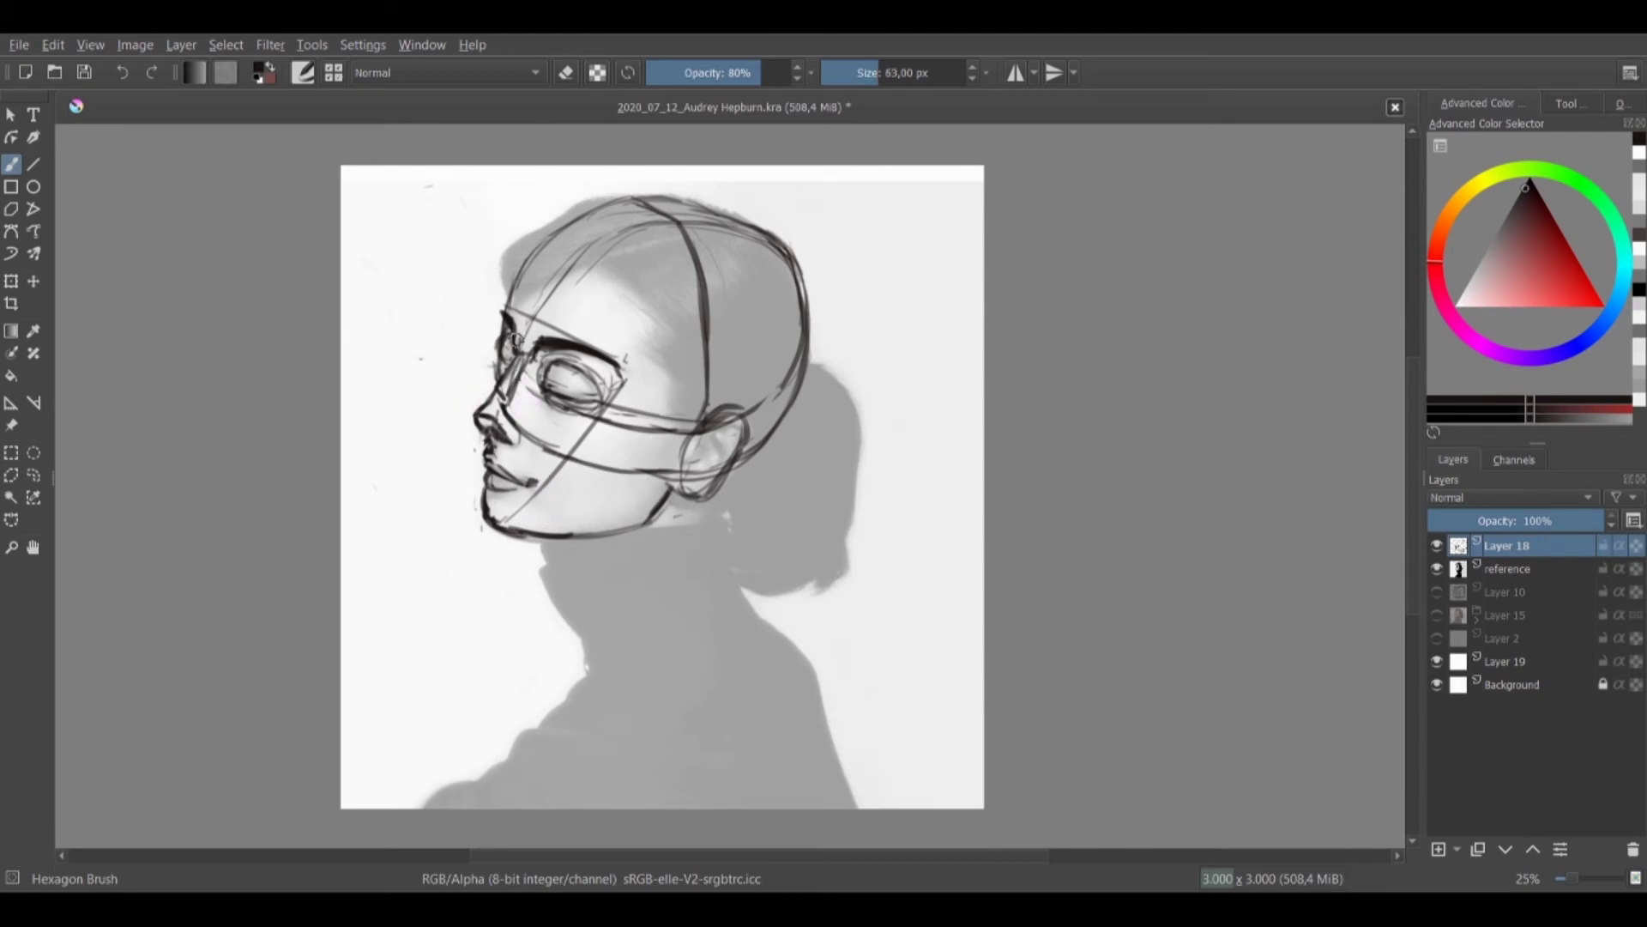
pyautogui.press('e')
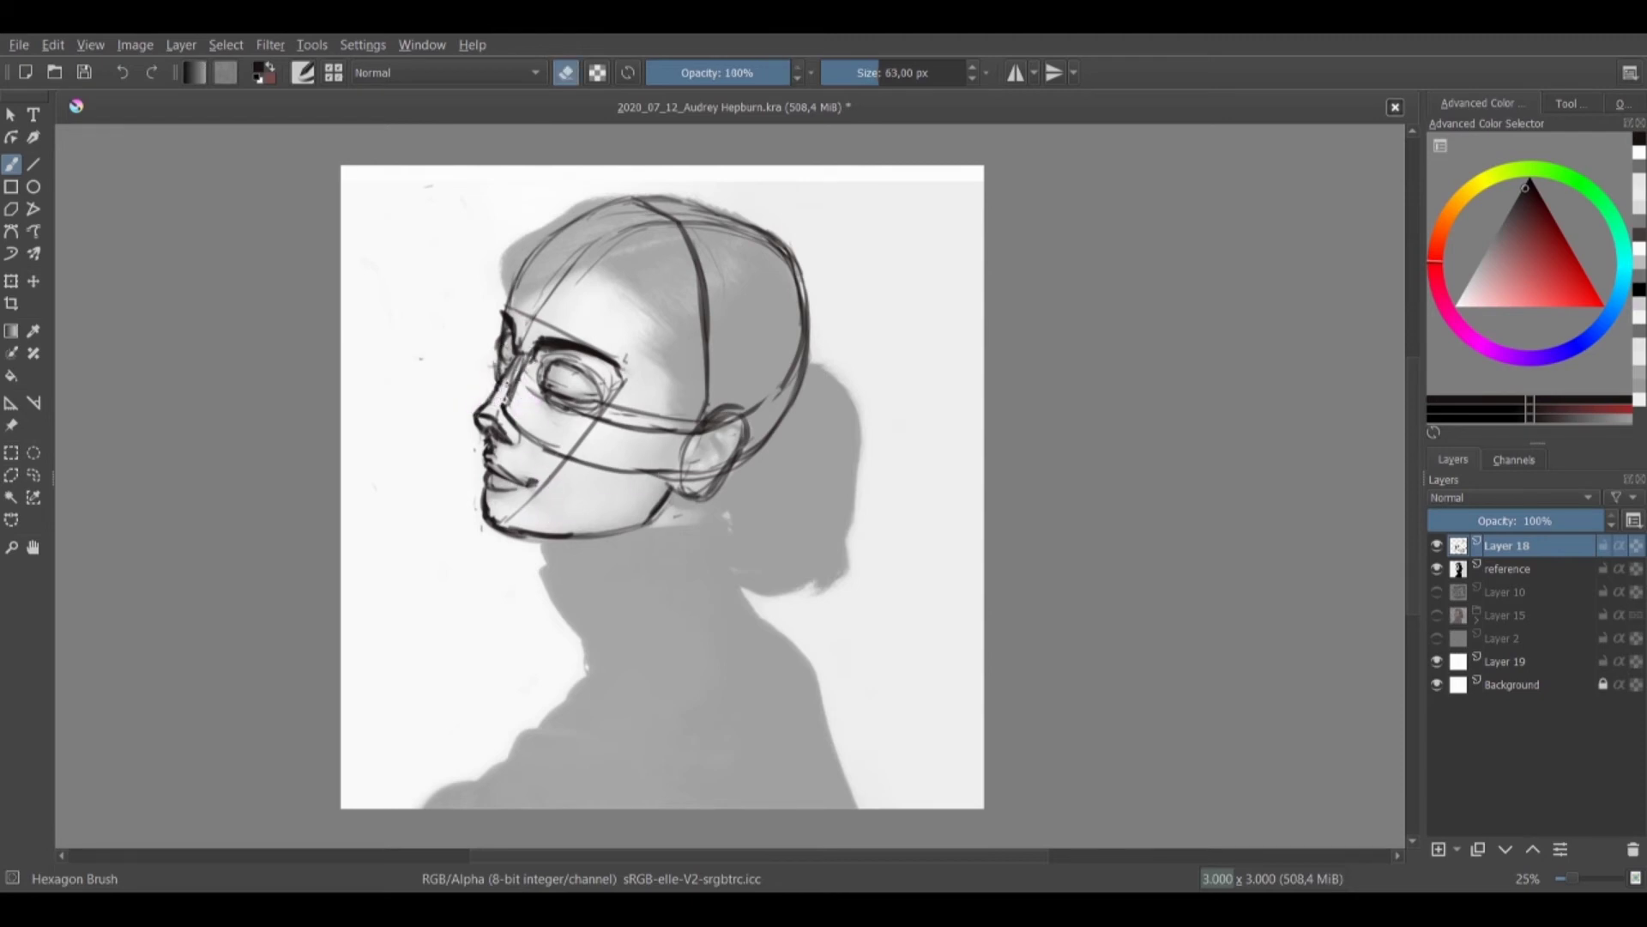
pyautogui.moveTo(518, 360); pyautogui.dragTo(509, 386)
pyautogui.press(']')
pyautogui.press(']')
pyautogui.press(']')
pyautogui.press(']')
pyautogui.press(']')
pyautogui.press(']')
pyautogui.press(']')
pyautogui.press(']')
pyautogui.press(']')
pyautogui.press(']')
pyautogui.moveTo(520, 422); pyautogui.dragTo(553, 451)
pyautogui.hotkey('ctrl', 'z')
pyautogui.hotkey('ctrl', 'z')
# Duplicate Layer 18 and hide the original layer
pyautogui.click(1478, 849)
pyautogui.click(1437, 569)
# Erase the nose-bridge, brow, forehead and temple construction lines on the copied layer, enlarging the eraser to 154 px
pyautogui.moveTo(522, 353); pyautogui.dragTo(508, 397)
pyautogui.moveTo(520, 314); pyautogui.dragTo(572, 334)
pyautogui.press(']')
pyautogui.press(']')
pyautogui.moveTo(592, 244)
pyautogui.mouseDown()
pyautogui.moveTo(527, 311)
pyautogui.moveTo(512, 296)
pyautogui.mouseUp()
pyautogui.moveTo(604, 251)
pyautogui.mouseDown()
pyautogui.moveTo(692, 230)
pyautogui.moveTo(707, 403)
pyautogui.mouseUp()
# Erase the cheek, jaw and ear construction lines and thin the rear skull outline with the 154 px eraser
pyautogui.moveTo(623, 384); pyautogui.dragTo(583, 439)
pyautogui.moveTo(616, 408)
pyautogui.mouseDown()
pyautogui.moveTo(535, 439)
pyautogui.moveTo(514, 408)
pyautogui.moveTo(554, 428)
pyautogui.moveTo(545, 469)
pyautogui.mouseUp()
pyautogui.moveTo(557, 472); pyautogui.dragTo(507, 521)
pyautogui.moveTo(558, 455); pyautogui.dragTo(678, 473)
pyautogui.moveTo(613, 412)
pyautogui.mouseDown()
pyautogui.moveTo(679, 417)
pyautogui.moveTo(691, 481)
pyautogui.moveTo(764, 403)
pyautogui.mouseUp()
pyautogui.moveTo(684, 477); pyautogui.dragTo(726, 465)
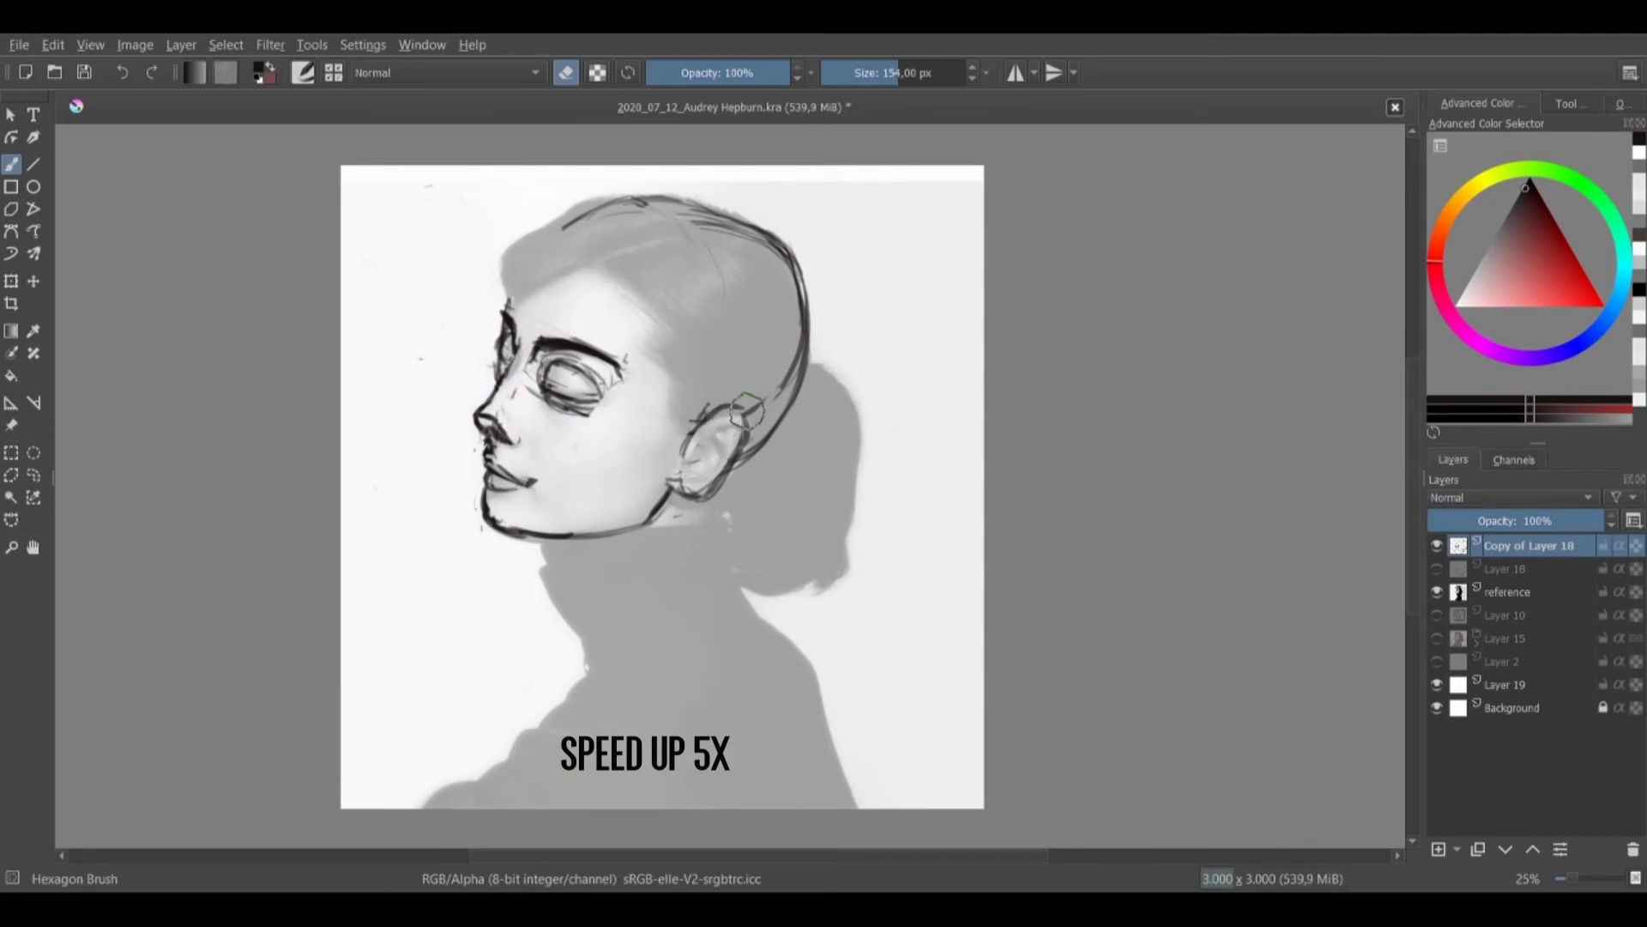
pyautogui.moveTo(779, 396); pyautogui.dragTo(800, 323)
# Redraw the forehead and face contour down to the nose and touch up the nostrils, using a 96 px brush
pyautogui.press('e')
pyautogui.moveTo(570, 225); pyautogui.dragTo(505, 305)
pyautogui.moveTo(504, 335)
pyautogui.mouseDown()
pyautogui.moveTo(498, 369)
pyautogui.moveTo(593, 408)
pyautogui.moveTo(512, 431)
pyautogui.mouseUp()
pyautogui.press('e')
pyautogui.press('e')
pyautogui.moveTo(513, 427); pyautogui.dragTo(508, 432)
pyautogui.press('e')
pyautogui.press('e')
pyautogui.moveTo(491, 434); pyautogui.dragTo(506, 438)
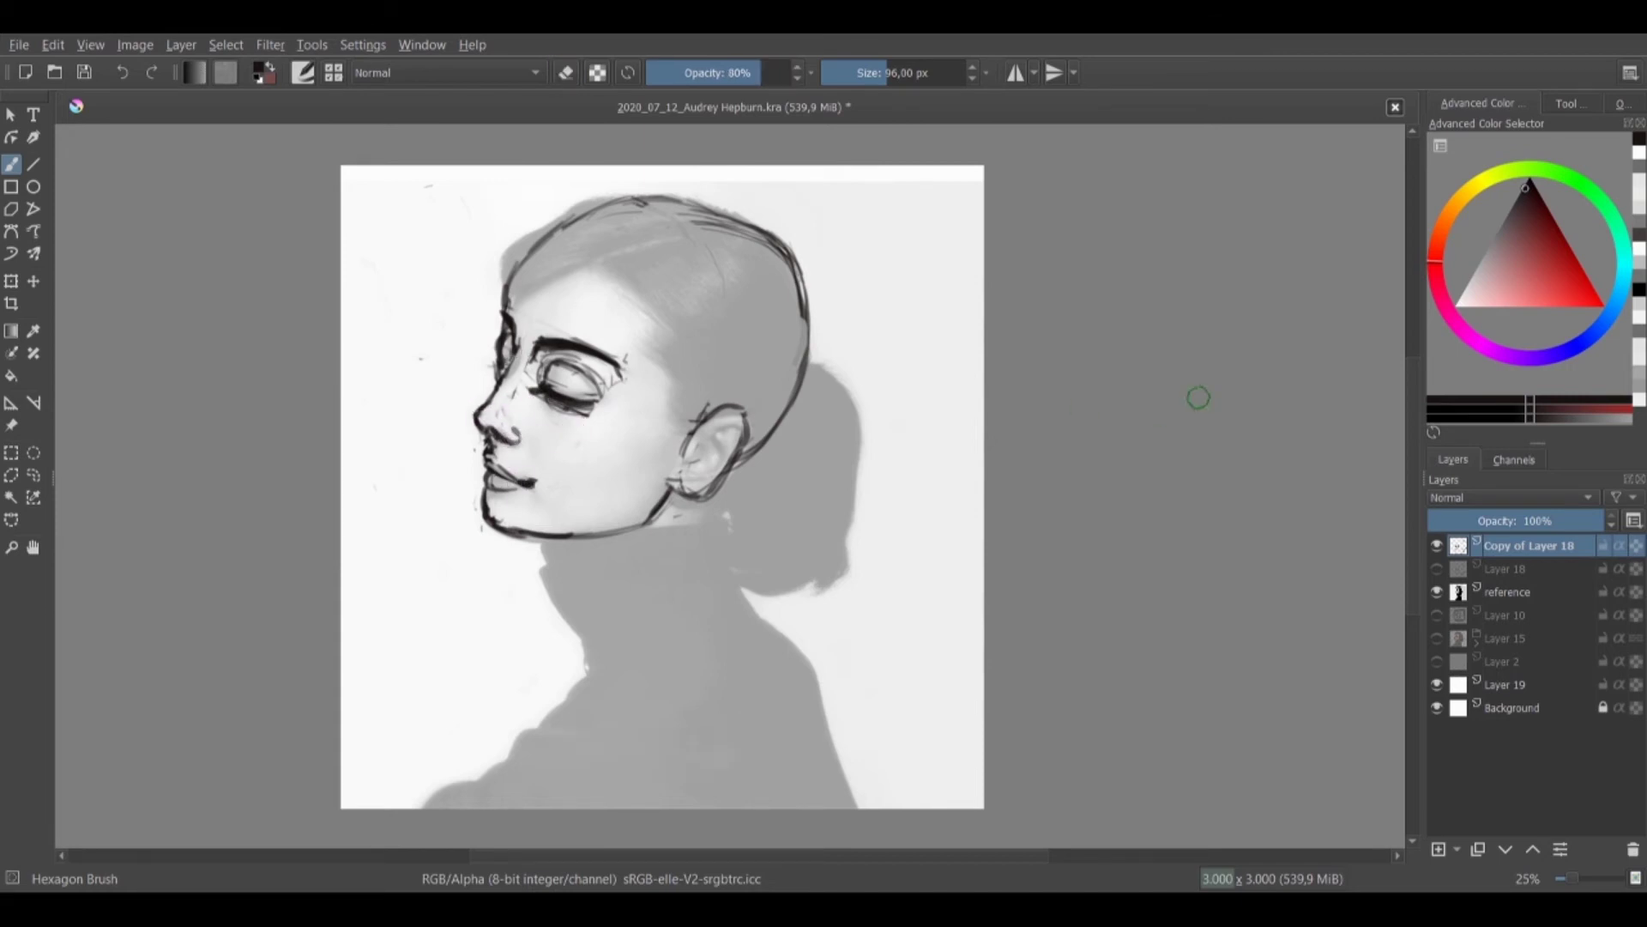
# Set the reference layer's opacity to 60% and the copied sketch layer's opacity to 100%
pyautogui.click(1495, 591)
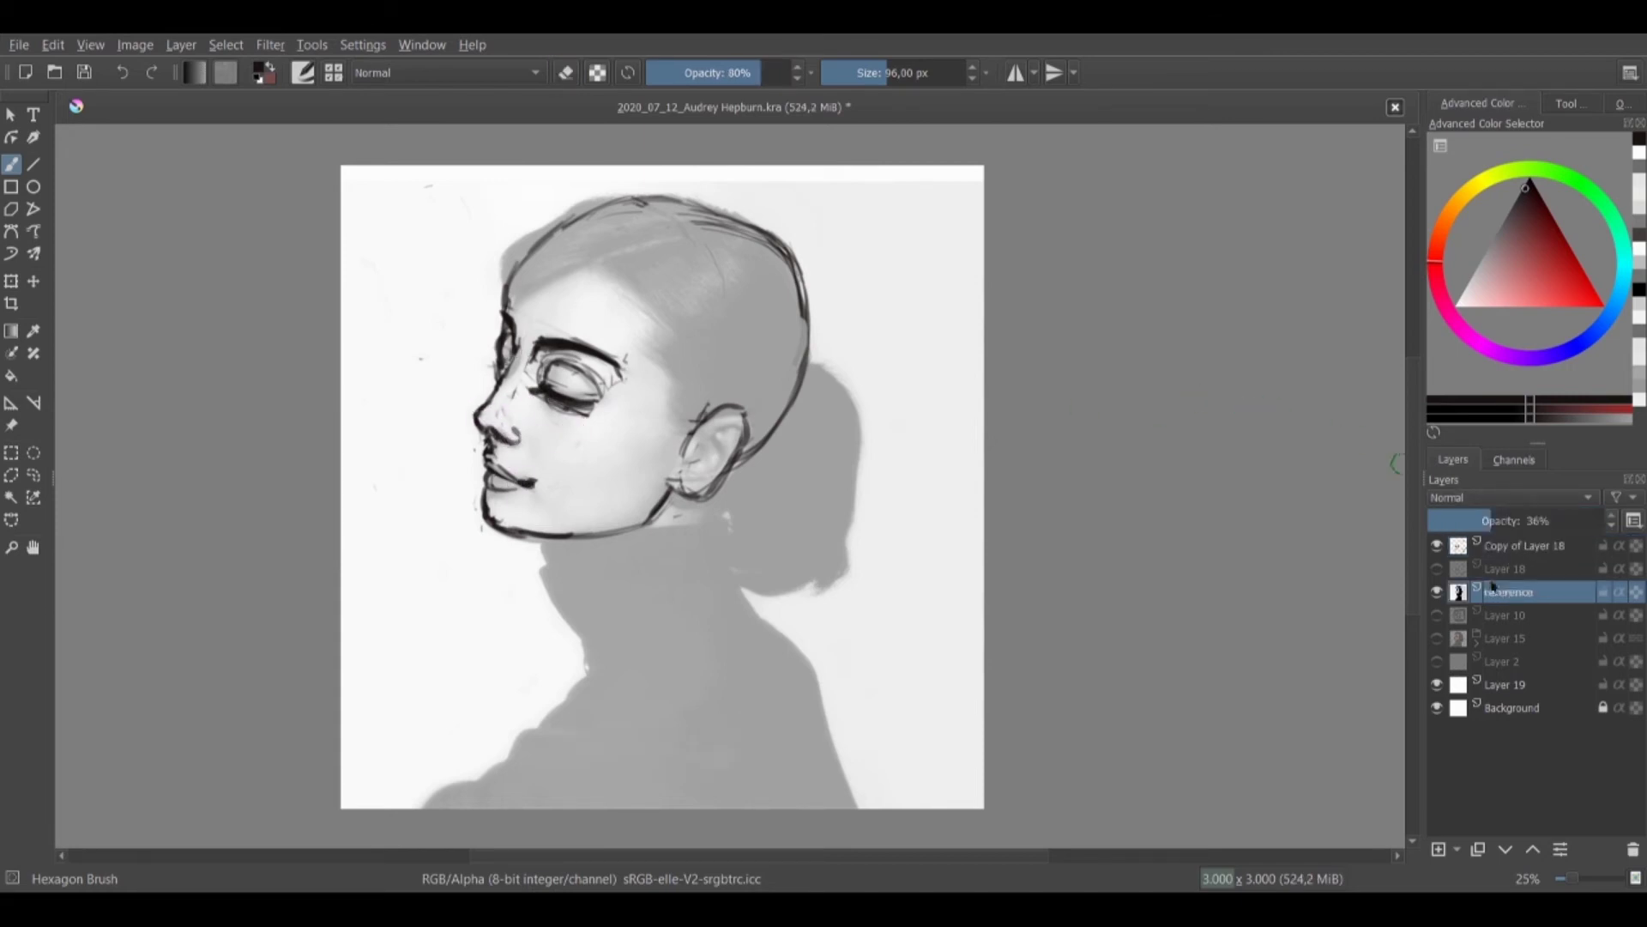
pyautogui.moveTo(1494, 521); pyautogui.dragTo(1534, 521)
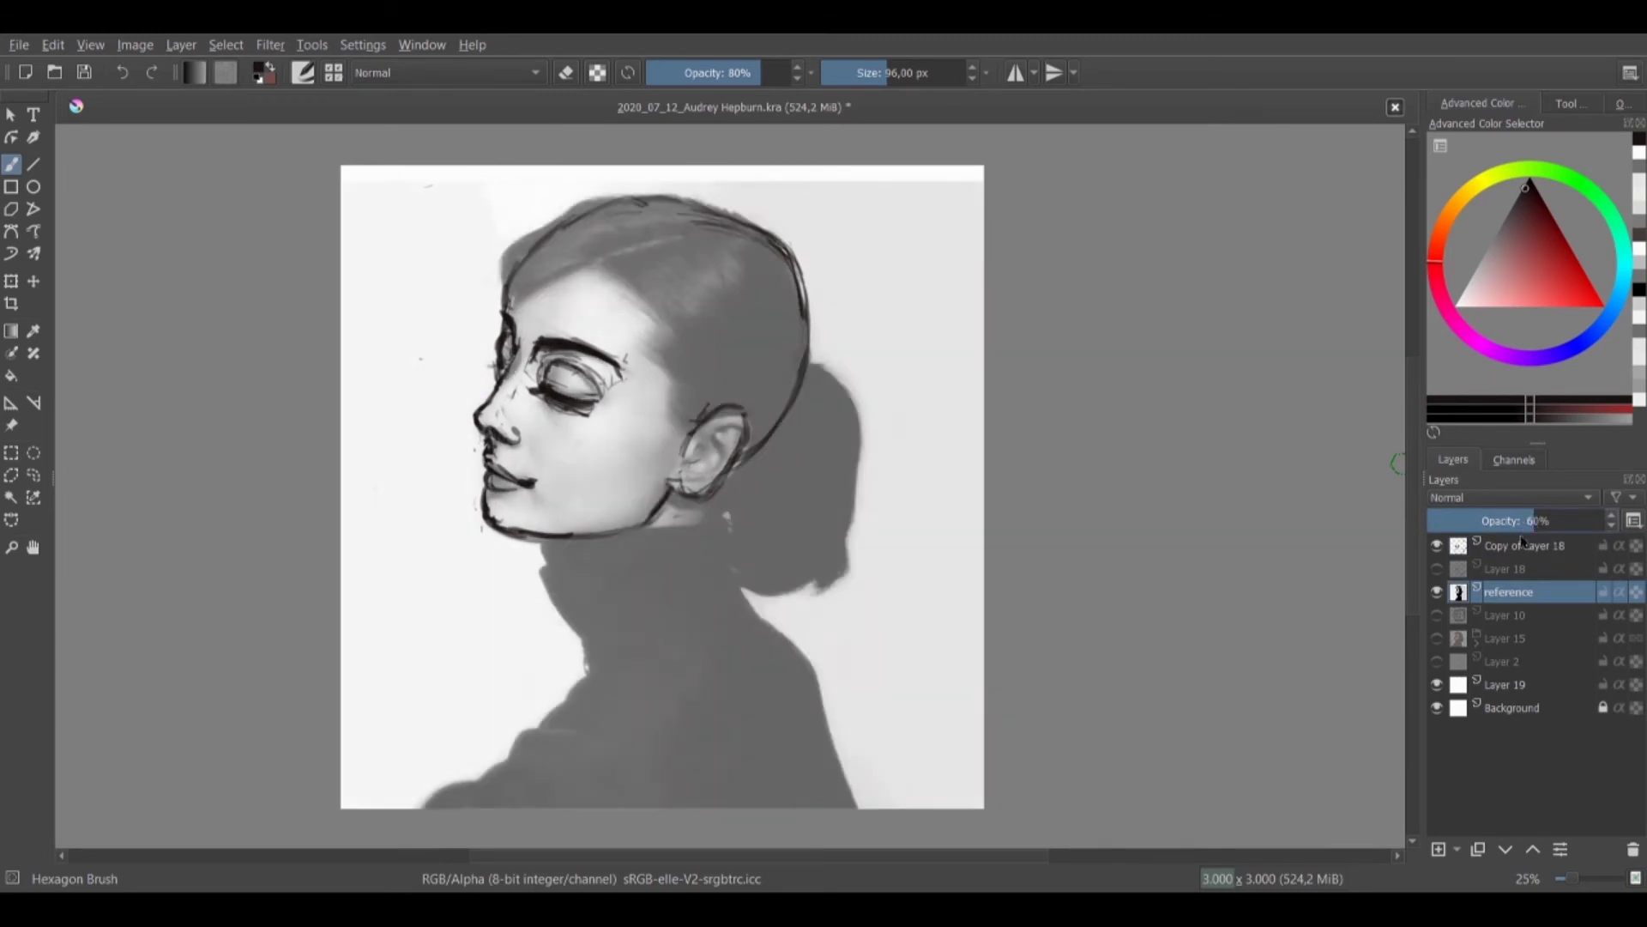
pyautogui.click(1518, 546)
pyautogui.moveTo(1501, 521)
pyautogui.mouseDown()
pyautogui.moveTo(1451, 522)
pyautogui.moveTo(1571, 523)
pyautogui.moveTo(1437, 538)
pyautogui.moveTo(1623, 514)
pyautogui.mouseUp()
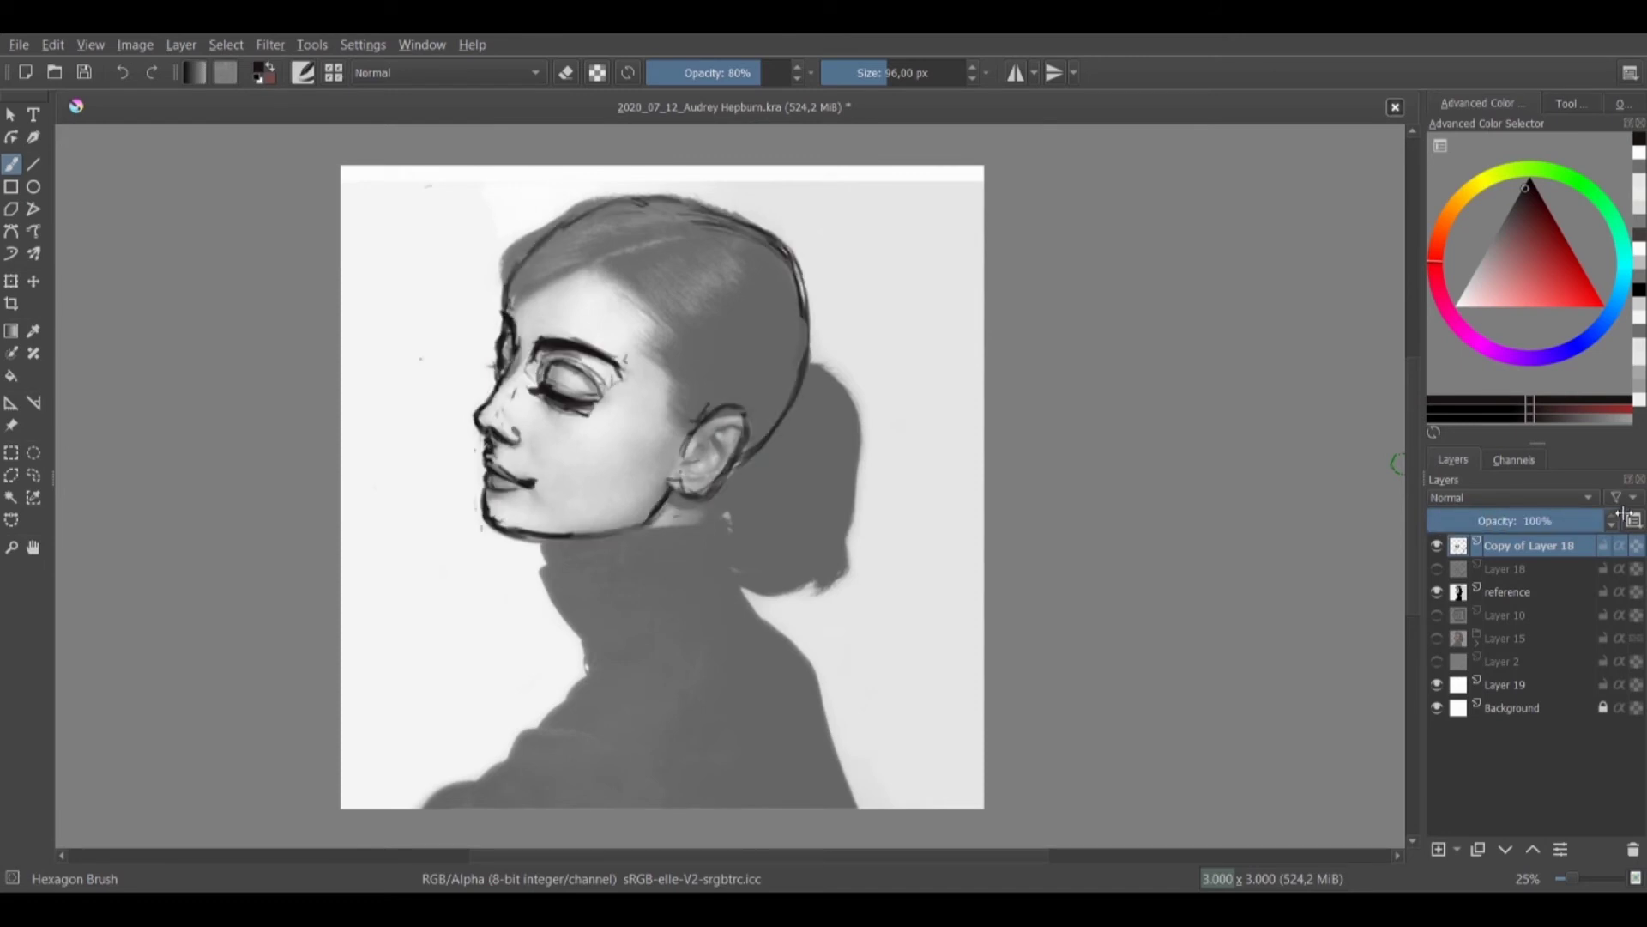
# Strengthen the far eye edge and the back of the skull, and draw a short neck line below the ear
pyautogui.press('e')
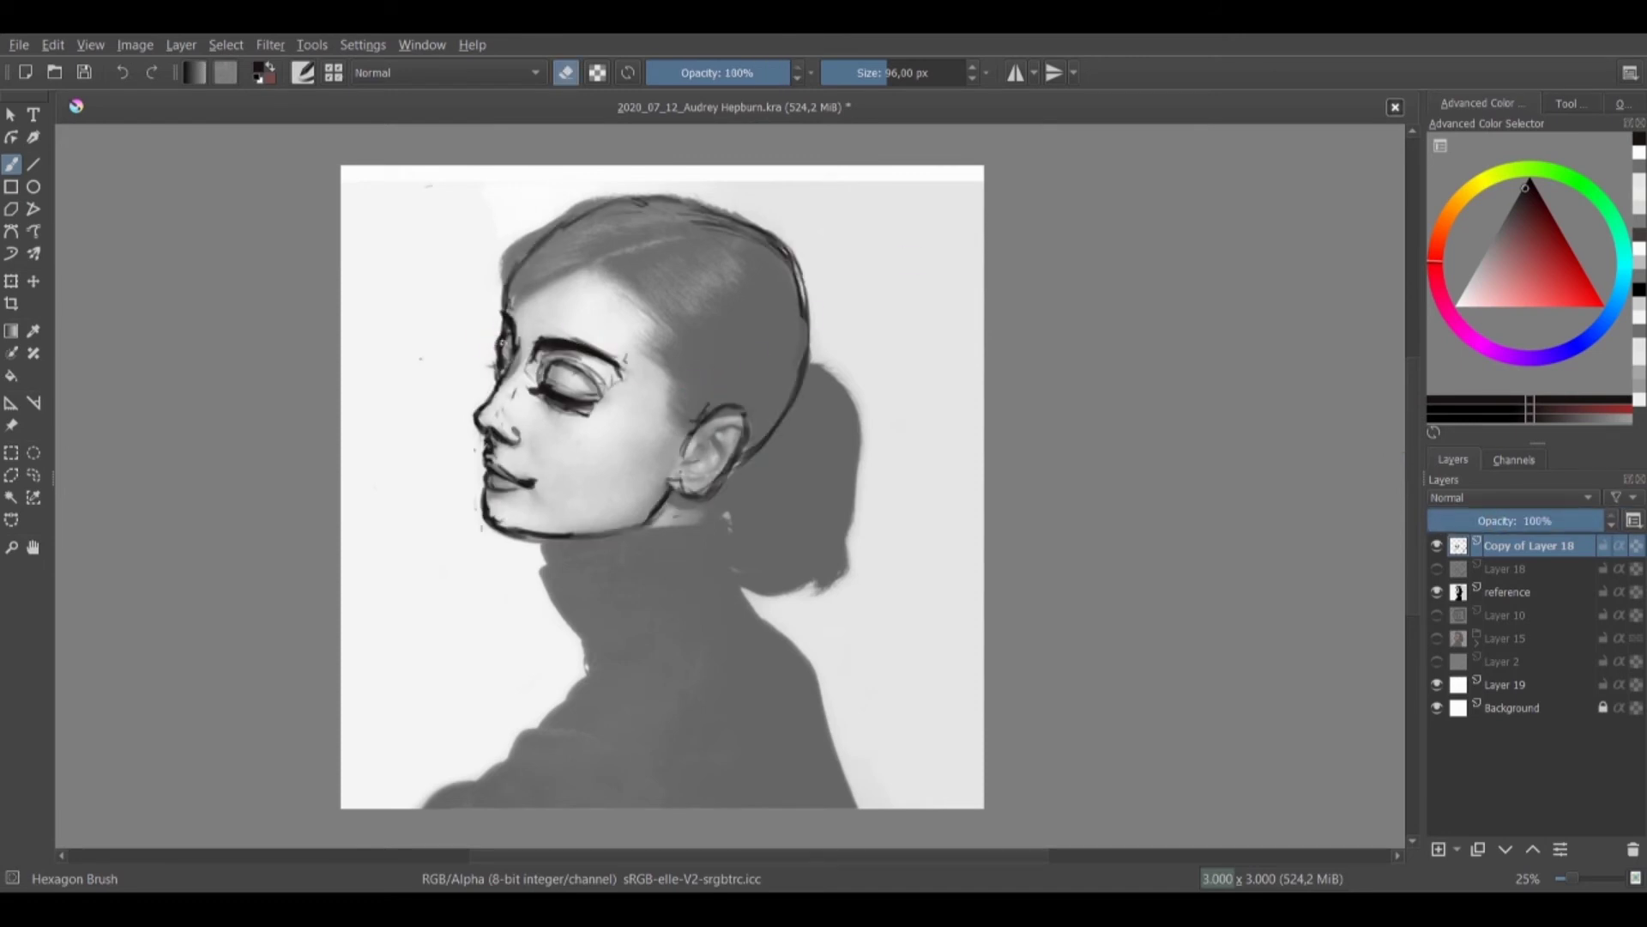
pyautogui.press('e')
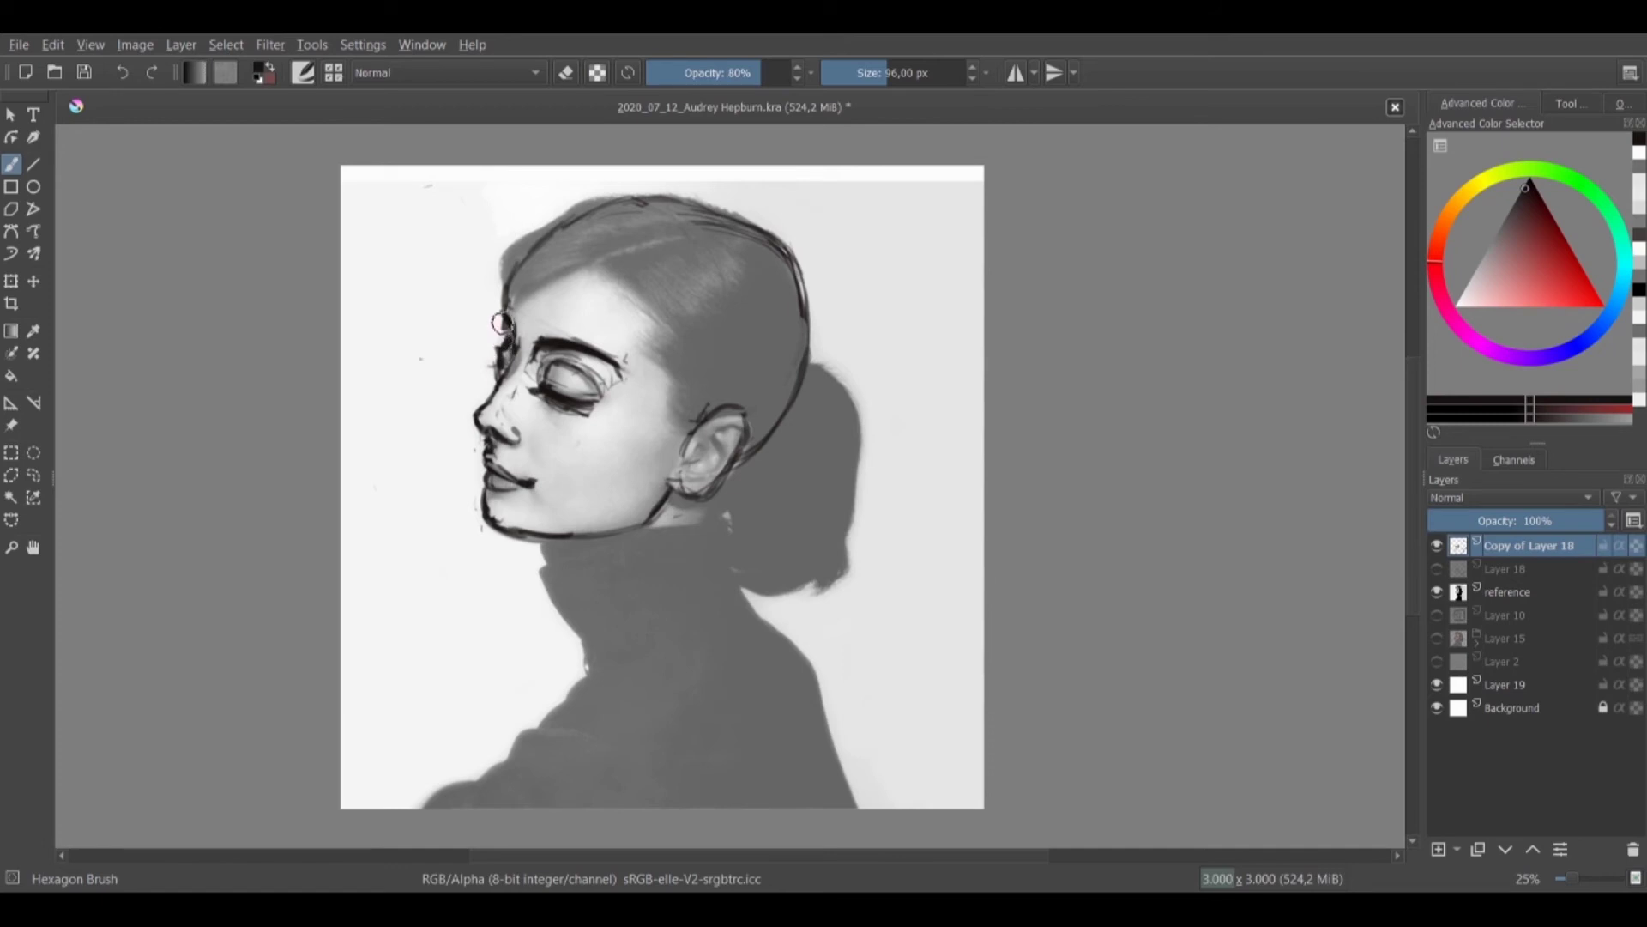
pyautogui.moveTo(512, 339); pyautogui.dragTo(514, 342)
pyautogui.moveTo(807, 307); pyautogui.dragTo(807, 365)
pyautogui.moveTo(695, 495)
pyautogui.mouseDown()
pyautogui.moveTo(740, 455)
pyautogui.moveTo(710, 522)
pyautogui.mouseUp()
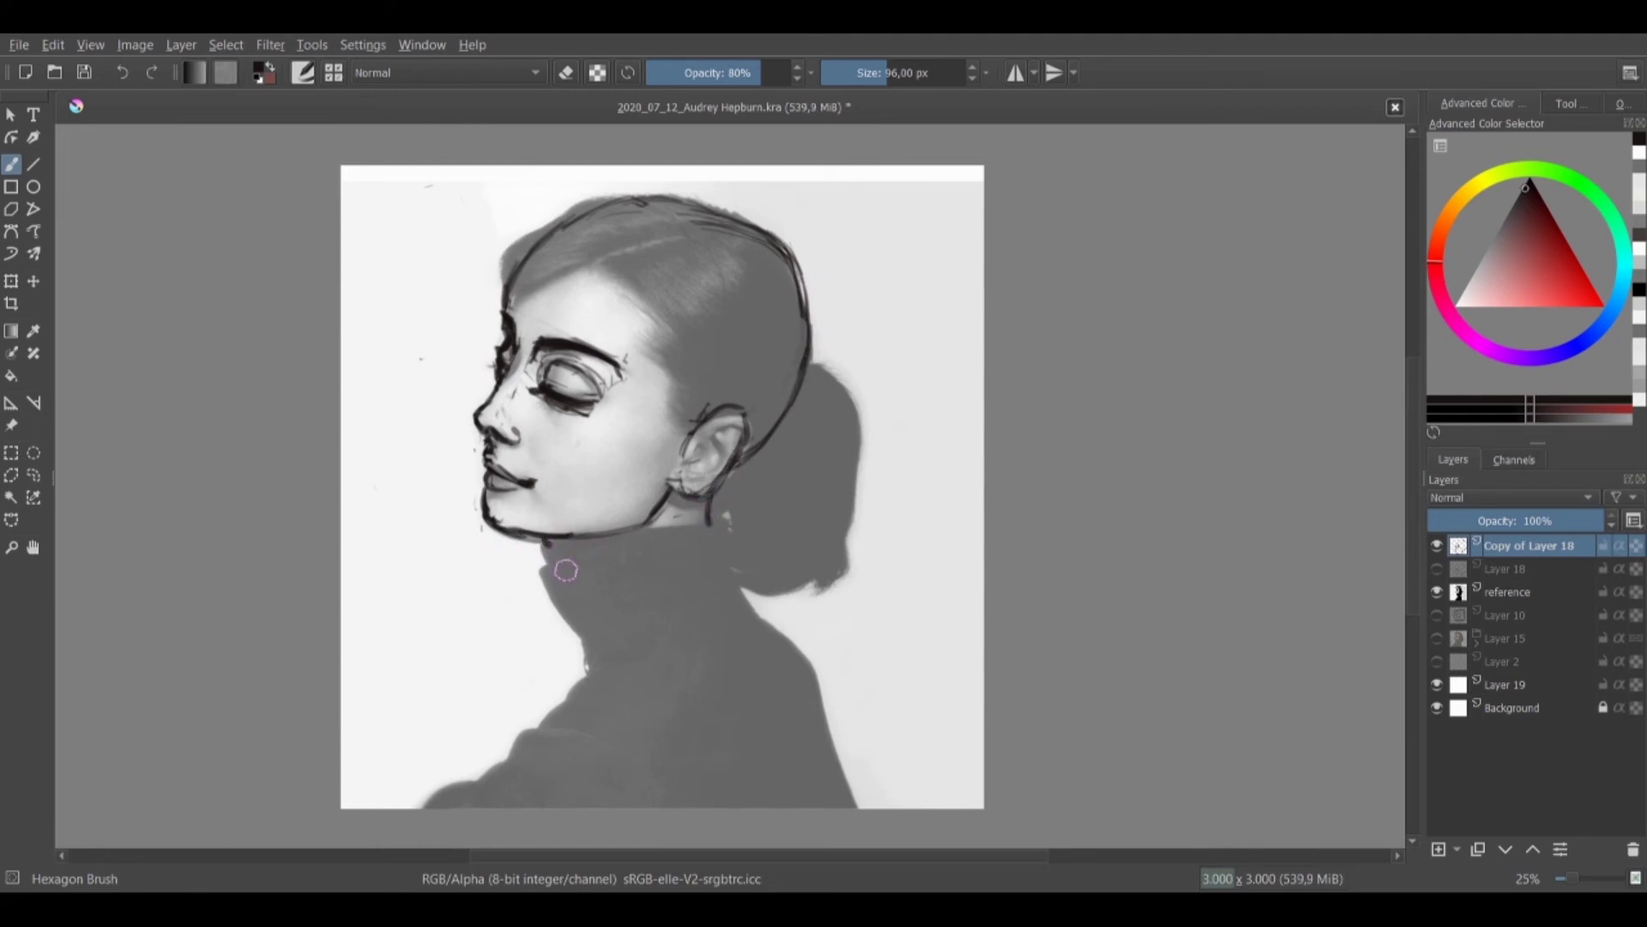
# Lower the reference layer's opacity and add a new paint layer above the copied sketch
pyautogui.press('e')
pyautogui.click(1500, 590)
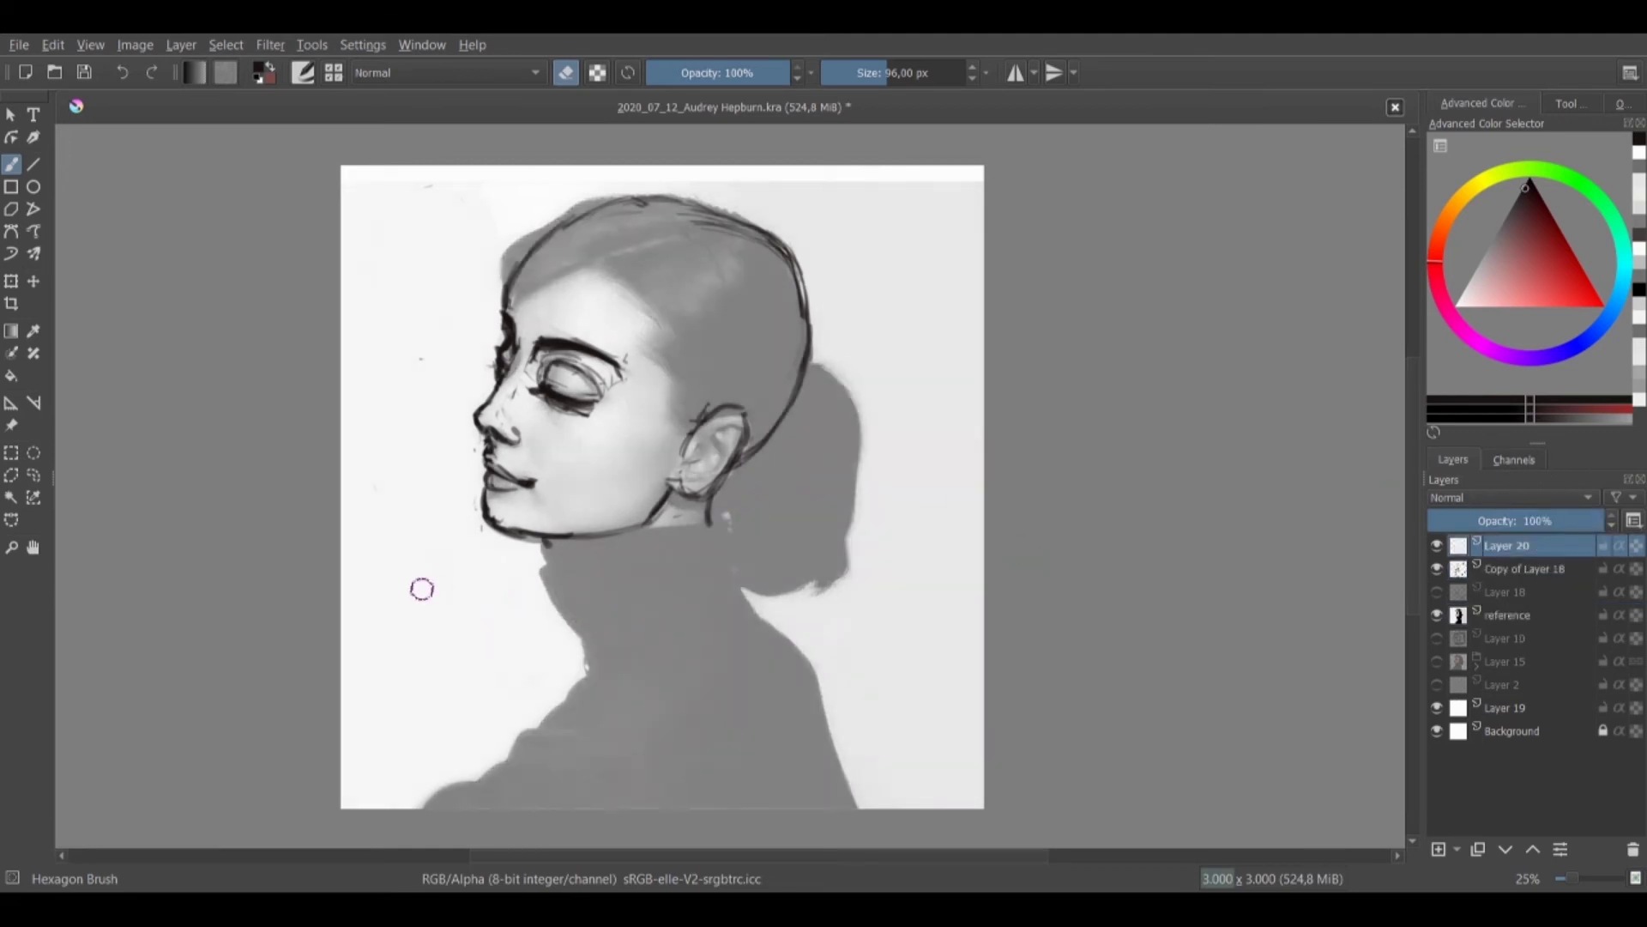
# Handwrite the heading "Recap:" below the chin on the new layer with a smaller brush
pyautogui.press('[')
pyautogui.press('e')
pyautogui.moveTo(390, 594)
pyautogui.mouseDown()
pyautogui.moveTo(395, 629)
pyautogui.moveTo(428, 607)
pyautogui.moveTo(445, 626)
pyautogui.mouseUp()
pyautogui.moveTo(472, 604)
pyautogui.mouseDown()
pyautogui.moveTo(455, 610)
pyautogui.moveTo(474, 600)
pyautogui.moveTo(455, 618)
pyautogui.moveTo(468, 626)
pyautogui.mouseUp()
pyautogui.hotkey('ctrl', 'z')
pyautogui.moveTo(496, 608); pyautogui.dragTo(508, 637)
pyautogui.moveTo(508, 605); pyautogui.dragTo(509, 625)
pyautogui.click(549, 600)
pyautogui.click(552, 611)
# Write item "1." with a circle beneath the recap heading
pyautogui.press('[')
pyautogui.click(393, 675)
pyautogui.moveTo(373, 656)
pyautogui.mouseDown()
pyautogui.moveTo(372, 680)
pyautogui.moveTo(415, 689)
pyautogui.moveTo(451, 667)
pyautogui.moveTo(429, 654)
pyautogui.mouseUp()
# Write item "2." with a straight cross and two curved cross variants using a 47 px brush
pyautogui.press('[')
pyautogui.press('[')
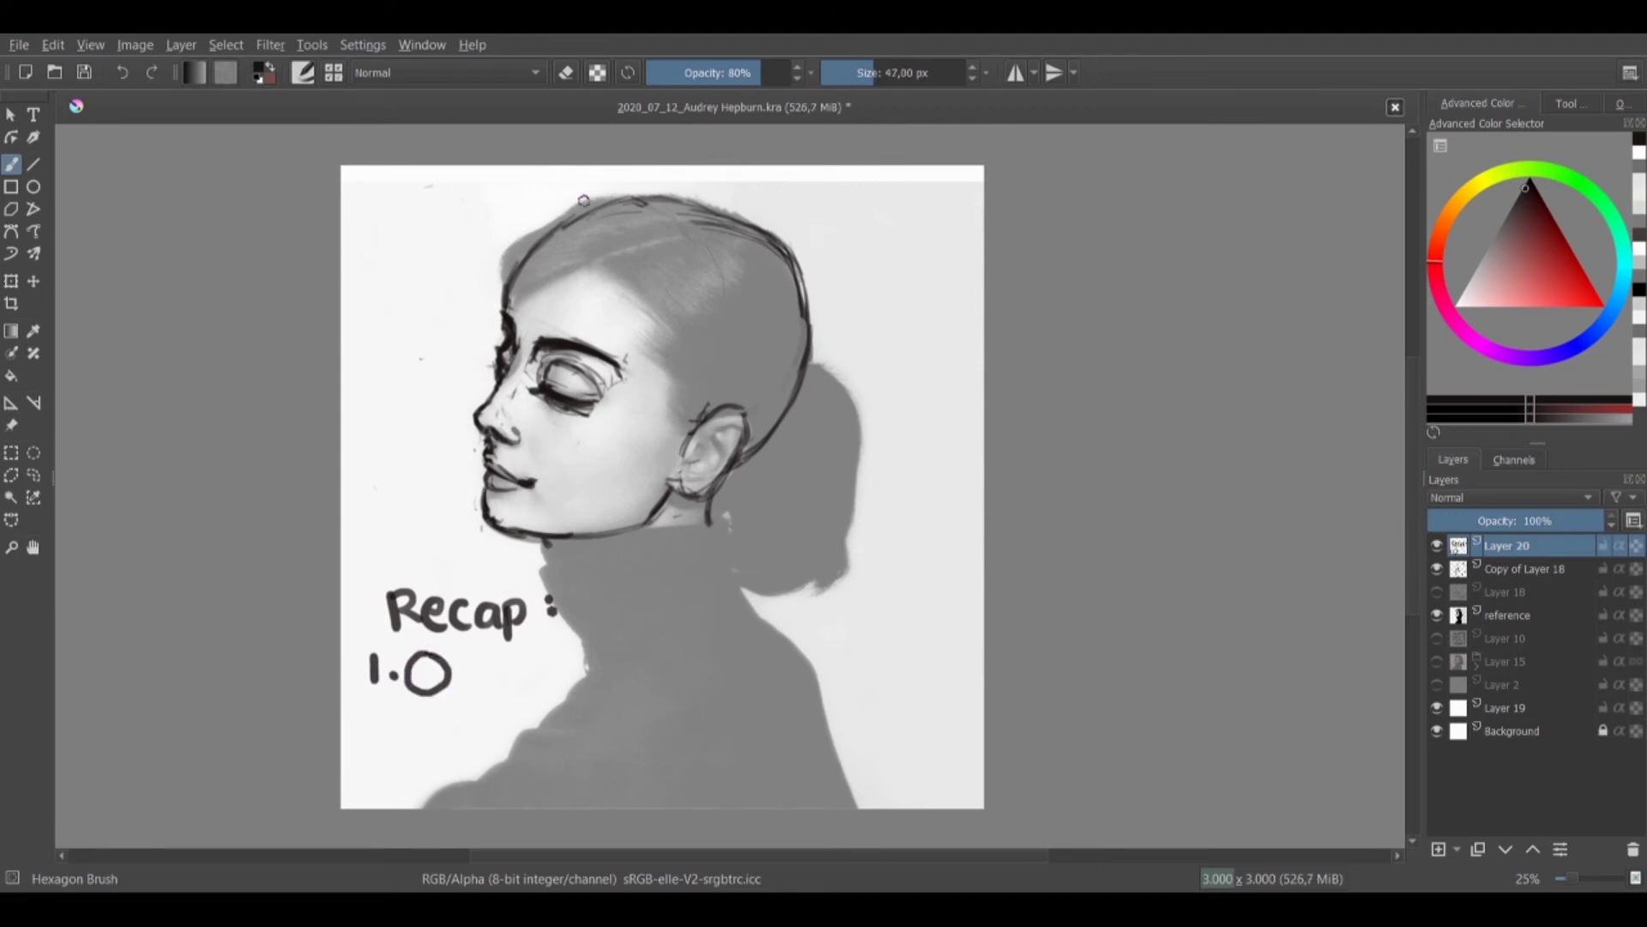
pyautogui.moveTo(370, 715)
pyautogui.mouseDown()
pyautogui.moveTo(391, 735)
pyautogui.moveTo(463, 717)
pyautogui.moveTo(441, 751)
pyautogui.mouseUp()
pyautogui.click(401, 729)
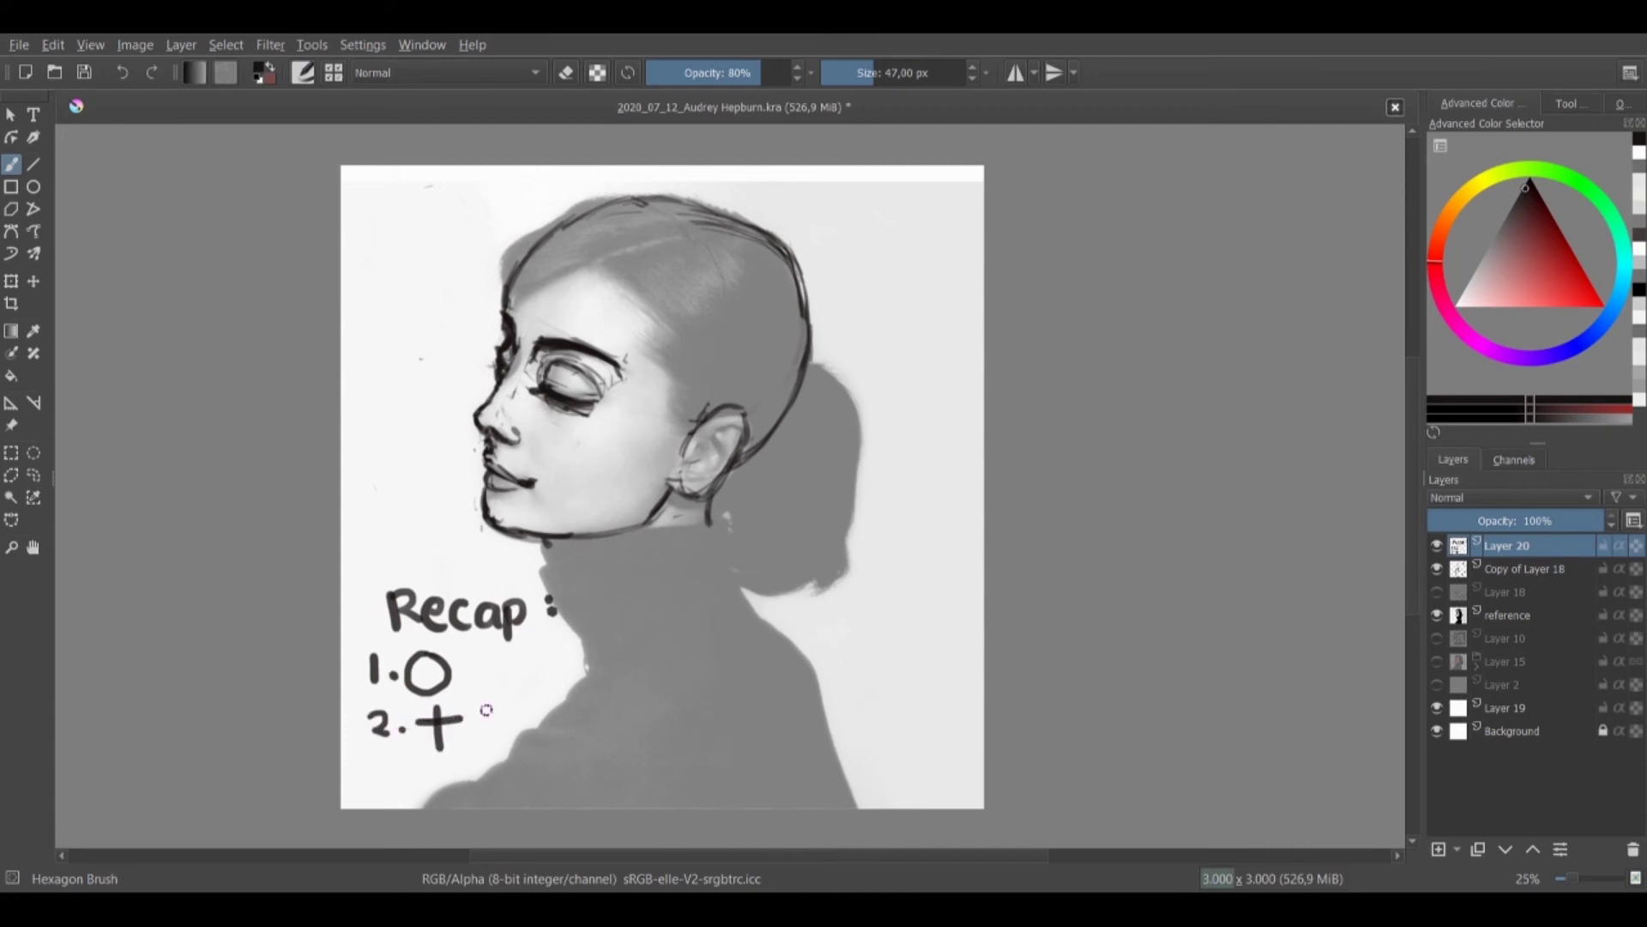
pyautogui.moveTo(499, 697)
pyautogui.mouseDown()
pyautogui.moveTo(529, 712)
pyautogui.moveTo(505, 742)
pyautogui.mouseUp()
pyautogui.moveTo(579, 696); pyautogui.dragTo(585, 699)
pyautogui.moveTo(560, 683); pyautogui.dragTo(567, 715)
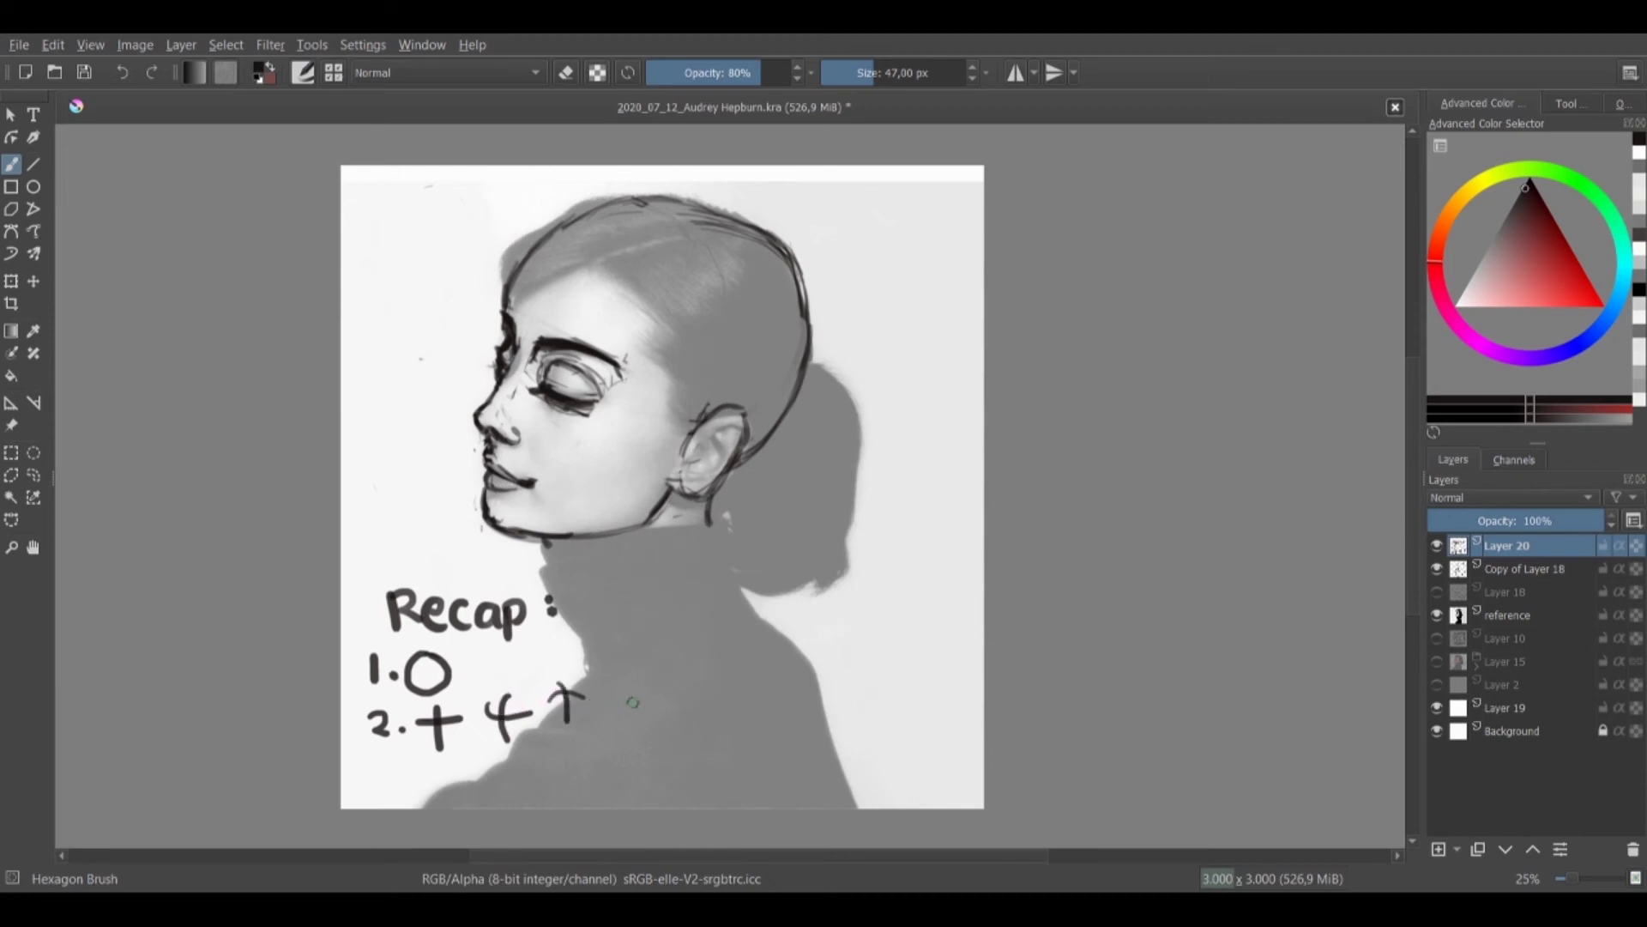
# Switch to the eraser and set its size to 78 px
pyautogui.press(']')
pyautogui.press(']')
pyautogui.press(']')
pyautogui.press(']')
pyautogui.press(']')
pyautogui.press(']')
pyautogui.press(']')
pyautogui.press('e')
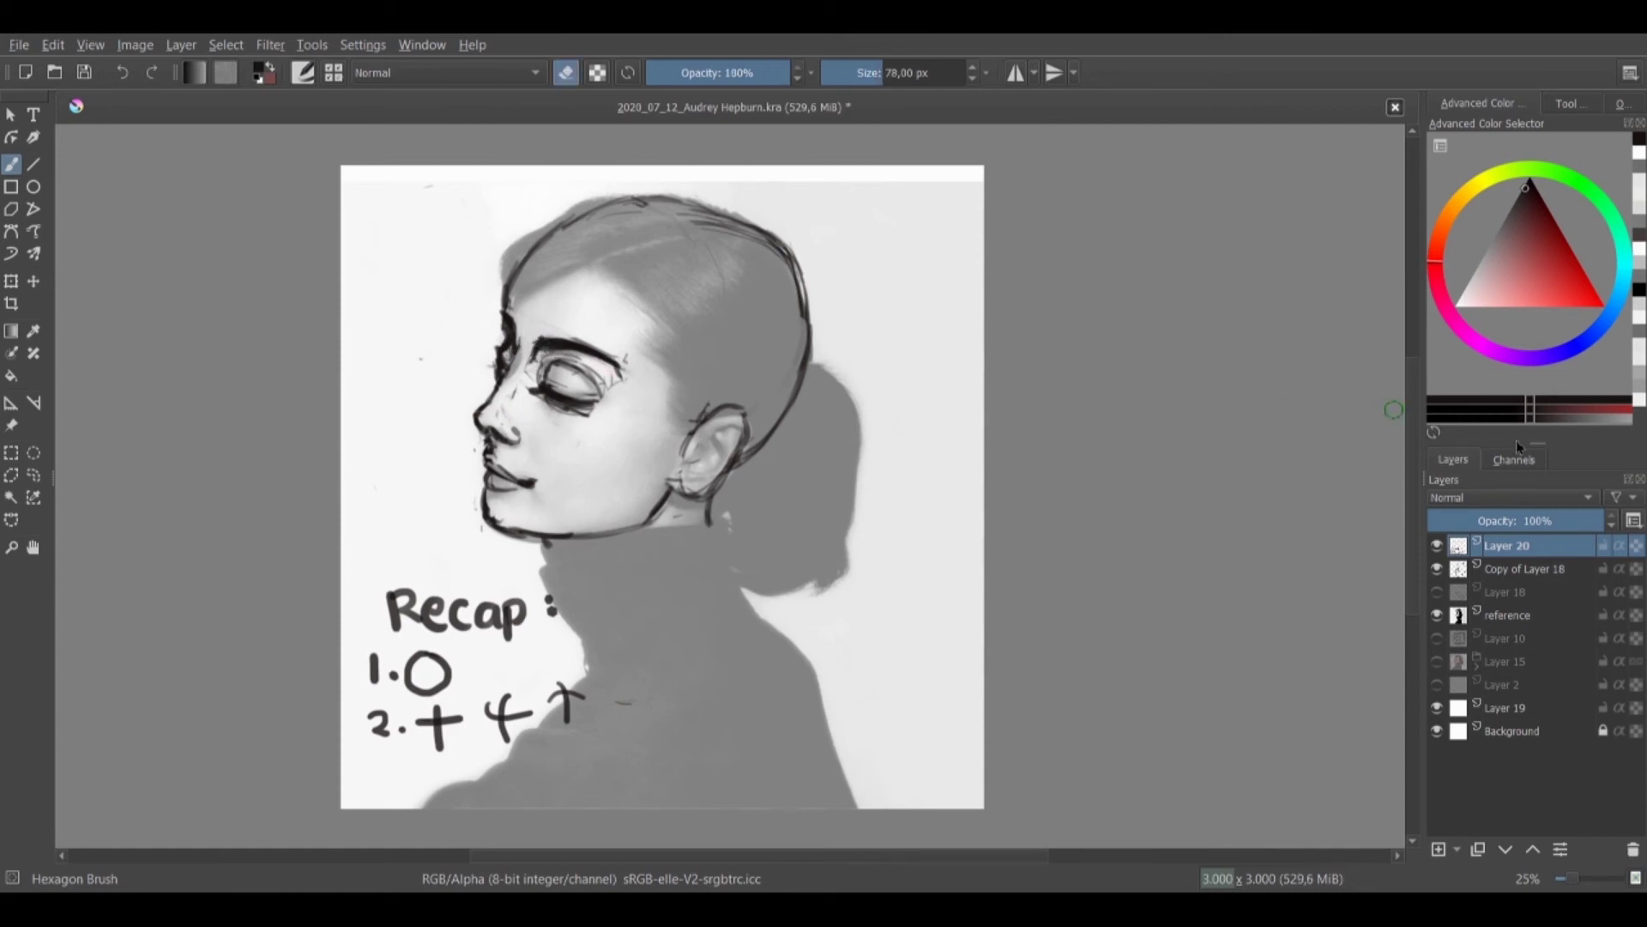
# Compare Copy of Layer 18 with the bare reference and trim the near eyebrow's inner end with the 78 px eraser
pyautogui.click(1527, 570)
pyautogui.click(1437, 569)
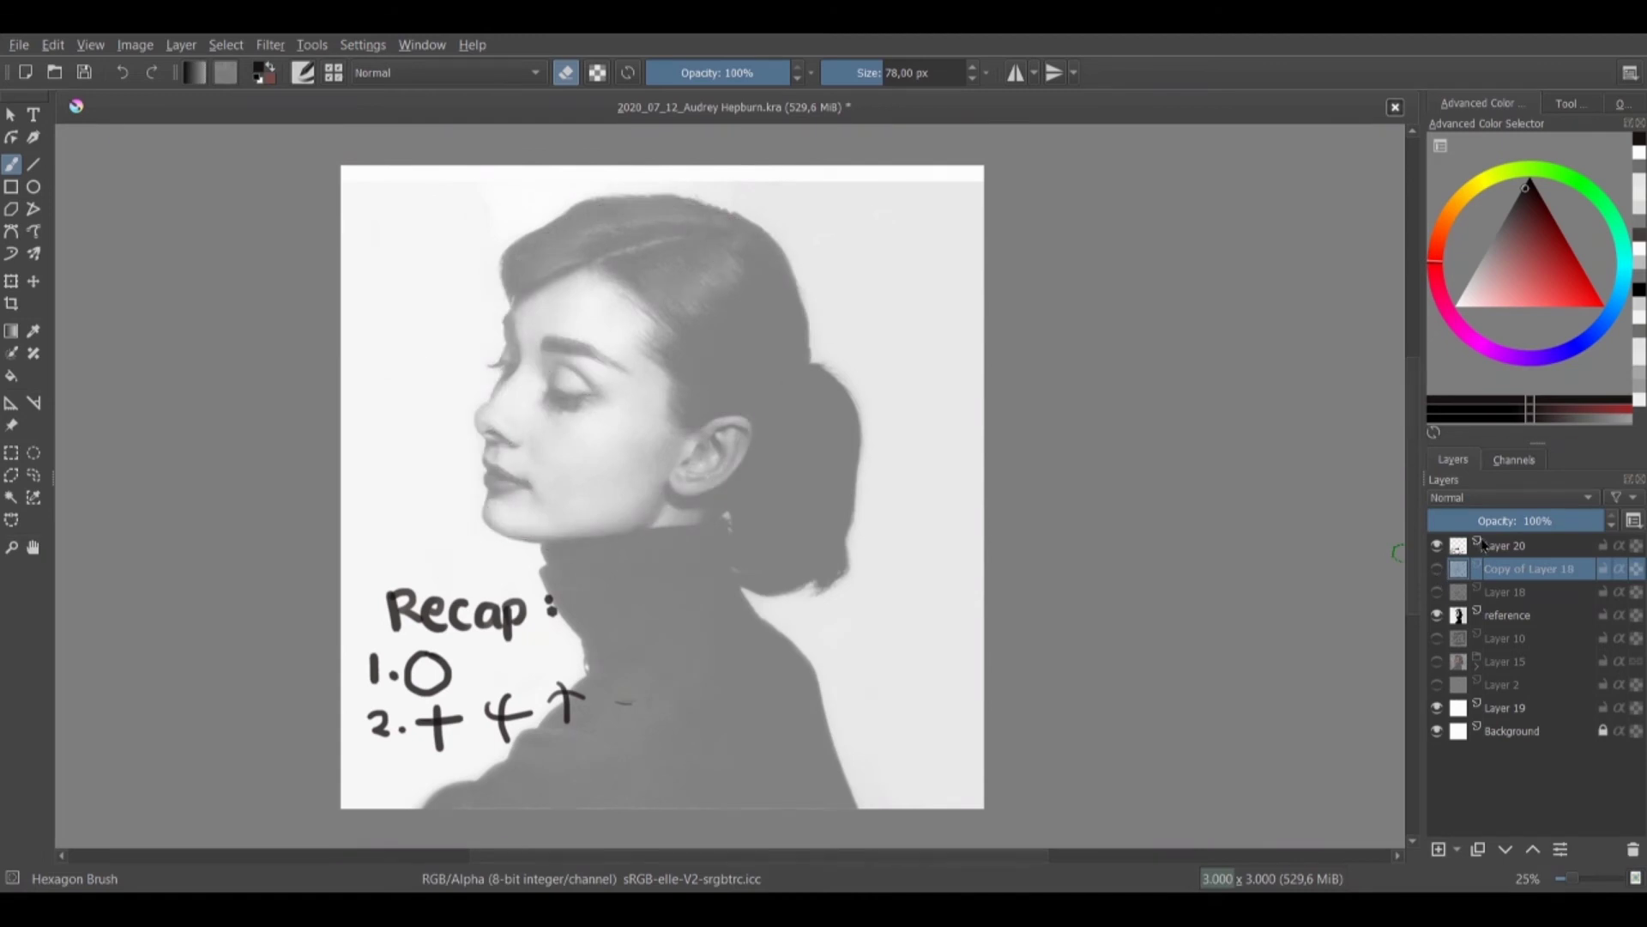
pyautogui.click(1437, 569)
pyautogui.click(1437, 569)
pyautogui.click(1437, 569)
pyautogui.click(1437, 547)
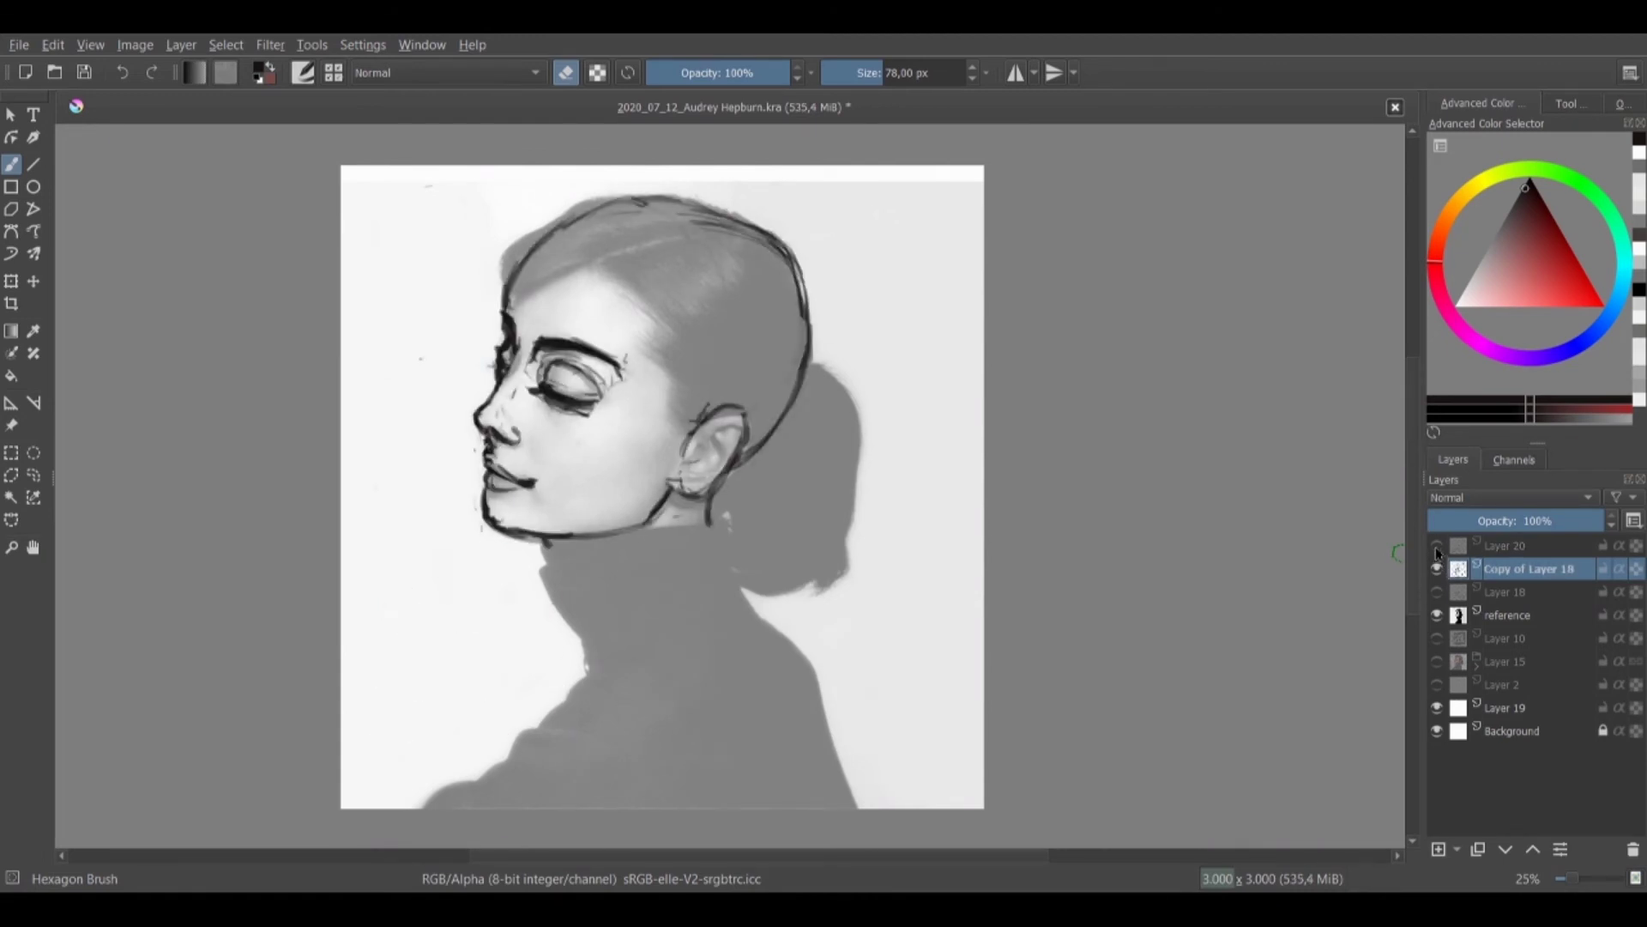
pyautogui.click(1437, 547)
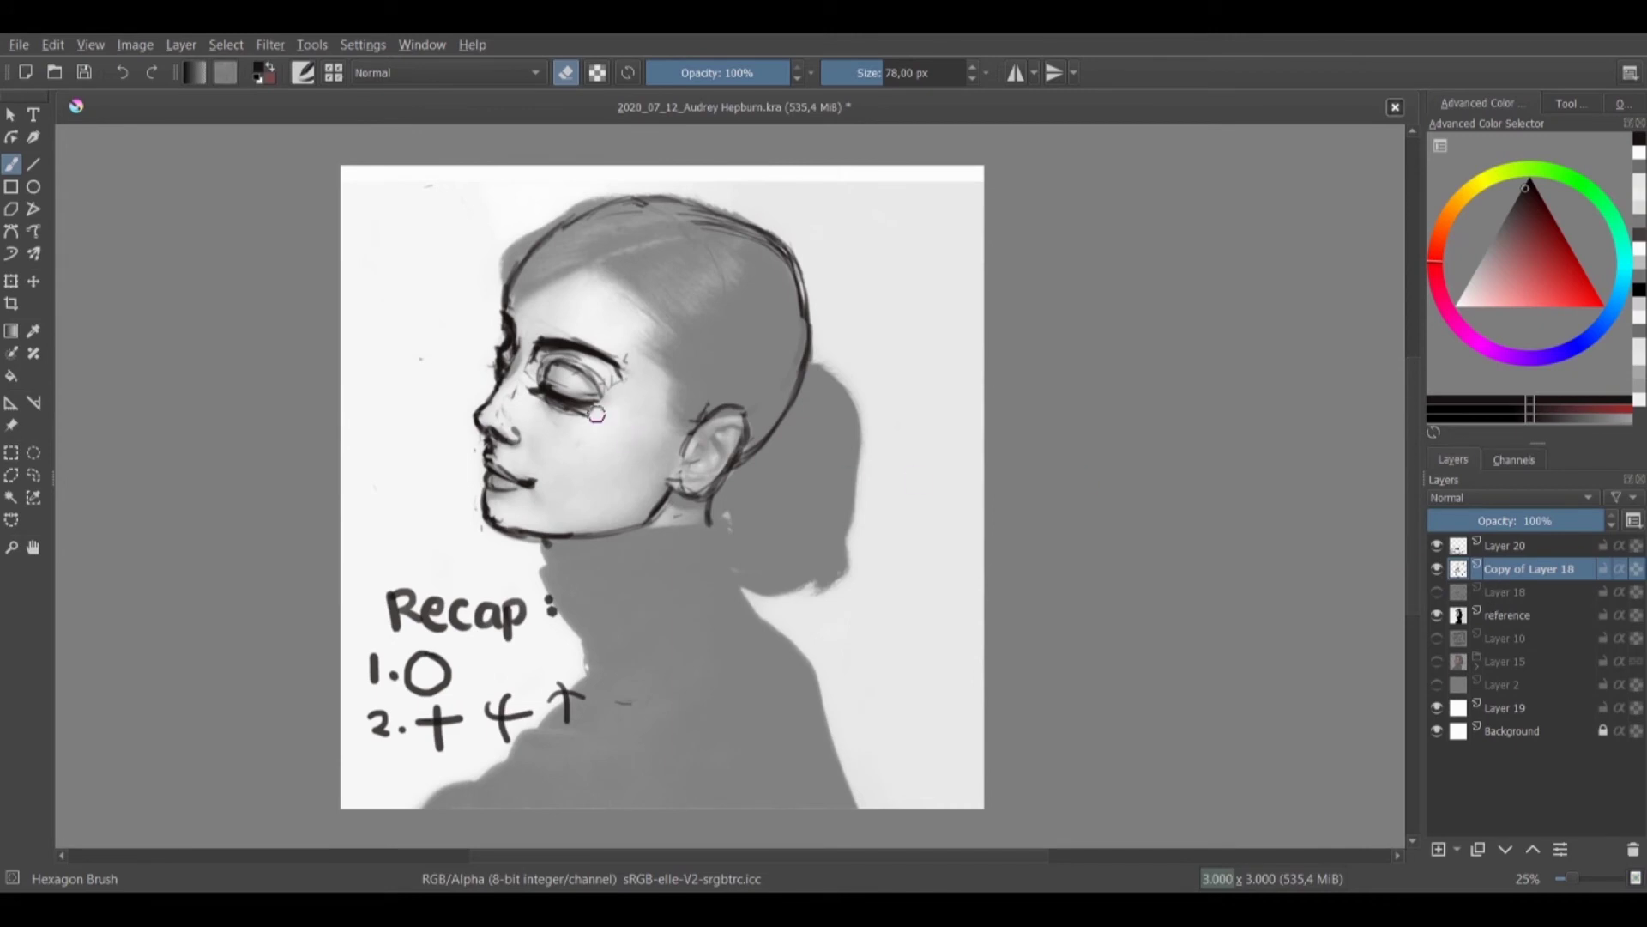
pyautogui.moveTo(538, 336); pyautogui.dragTo(537, 348)
pyautogui.press('e')
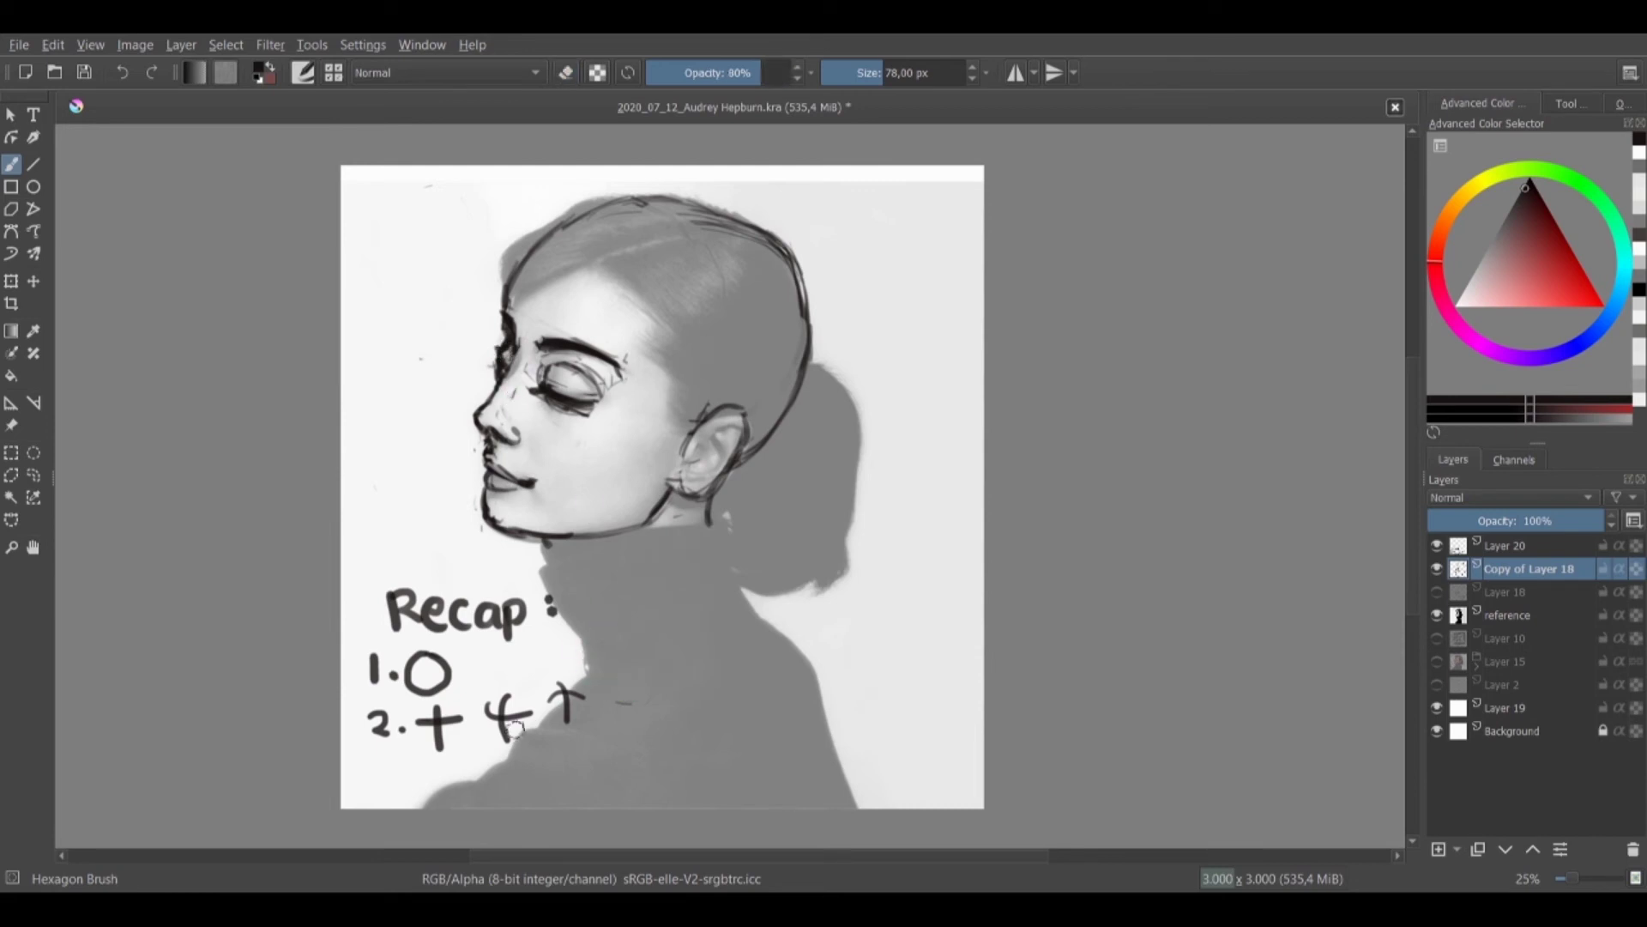
# Write item "3." with a small circle, vertical curve and ear oval, using a 55 px brush
pyautogui.moveTo(372, 759)
pyautogui.mouseDown()
pyautogui.moveTo(391, 773)
pyautogui.moveTo(370, 786)
pyautogui.mouseUp()
pyautogui.click(412, 780)
pyautogui.moveTo(492, 746)
pyautogui.mouseDown()
pyautogui.moveTo(458, 761)
pyautogui.moveTo(506, 759)
pyautogui.moveTo(484, 794)
pyautogui.moveTo(492, 777)
pyautogui.mouseUp()
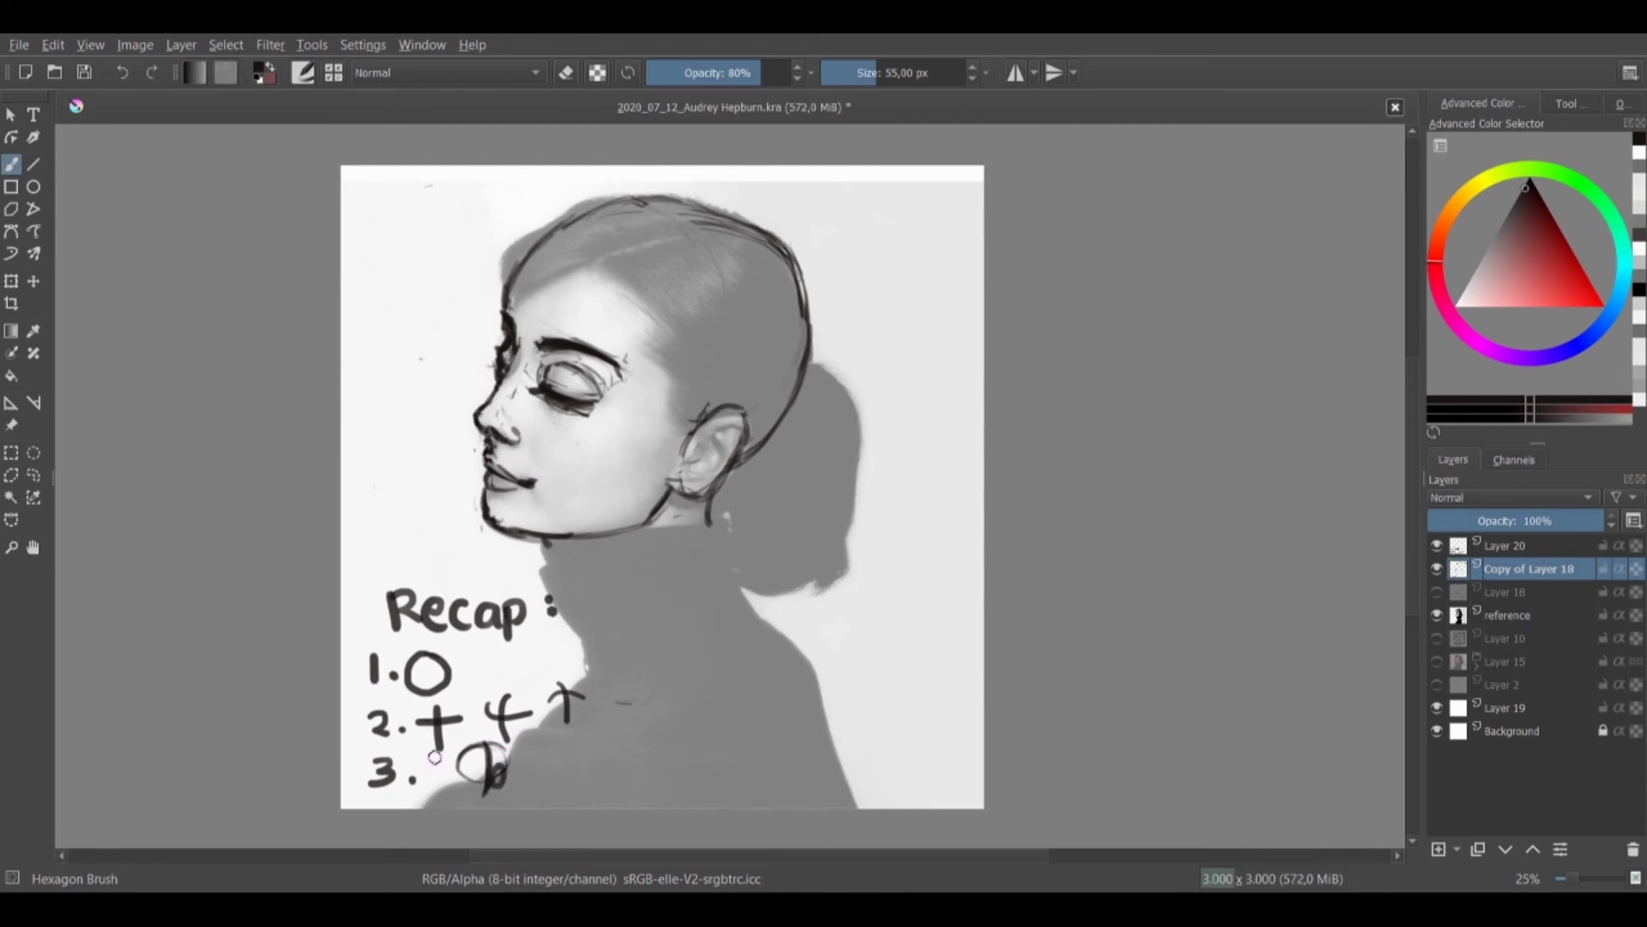
# Write item "4" and draw beside it a crossed circle containing a downward-pointing triangle
pyautogui.moveTo(631, 650)
pyautogui.mouseDown()
pyautogui.moveTo(629, 671)
pyautogui.moveTo(645, 670)
pyautogui.mouseUp()
pyautogui.moveTo(644, 657); pyautogui.dragTo(643, 681)
pyautogui.moveTo(725, 628)
pyautogui.mouseDown()
pyautogui.moveTo(691, 657)
pyautogui.moveTo(748, 645)
pyautogui.moveTo(718, 705)
pyautogui.mouseUp()
pyautogui.moveTo(719, 705)
pyautogui.mouseDown()
pyautogui.moveTo(742, 647)
pyautogui.moveTo(701, 658)
pyautogui.moveTo(741, 648)
pyautogui.moveTo(724, 676)
pyautogui.mouseUp()
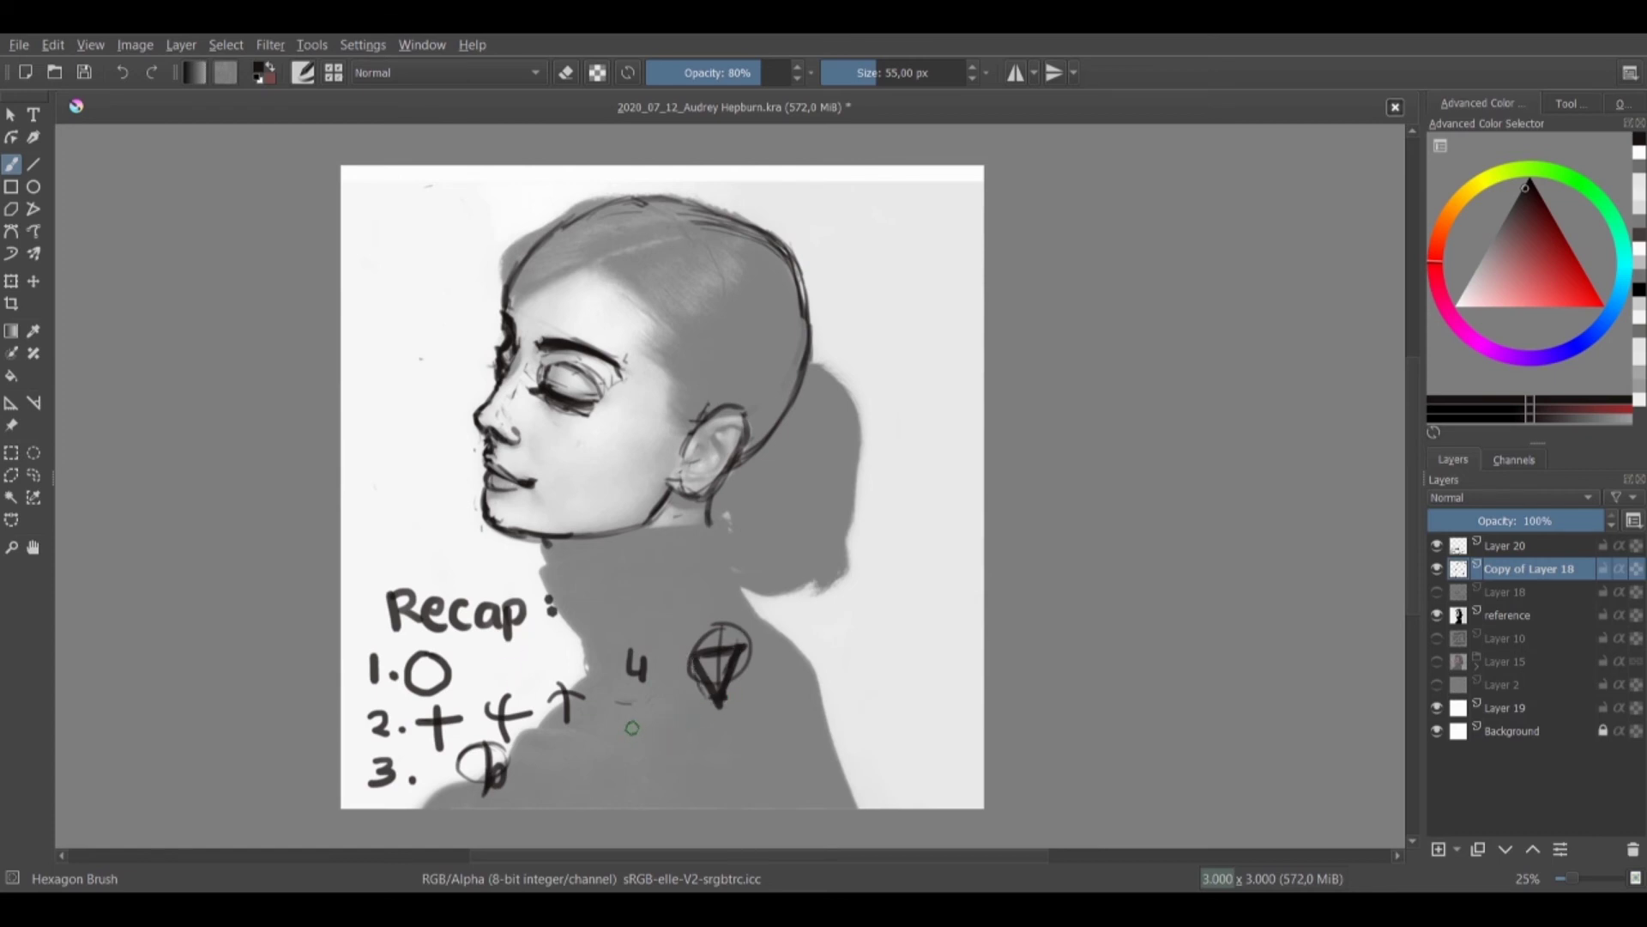
# Write the sum "1+2+3+4 =" below item 4
pyautogui.moveTo(624, 745); pyautogui.dragTo(626, 766)
pyautogui.moveTo(633, 755); pyautogui.dragTo(737, 750)
pyautogui.moveTo(729, 742)
pyautogui.mouseDown()
pyautogui.moveTo(729, 762)
pyautogui.moveTo(759, 754)
pyautogui.mouseUp()
pyautogui.moveTo(756, 738)
pyautogui.mouseDown()
pyautogui.moveTo(757, 766)
pyautogui.moveTo(782, 743)
pyautogui.mouseUp()
pyautogui.moveTo(773, 751); pyautogui.dragTo(783, 750)
# Sketch the combined head with cross lines and tapering face after the sum, and add item "5." with a jaw outline
pyautogui.moveTo(853, 665)
pyautogui.mouseDown()
pyautogui.moveTo(896, 681)
pyautogui.moveTo(853, 747)
pyautogui.mouseUp()
pyautogui.moveTo(879, 684); pyautogui.dragTo(861, 743)
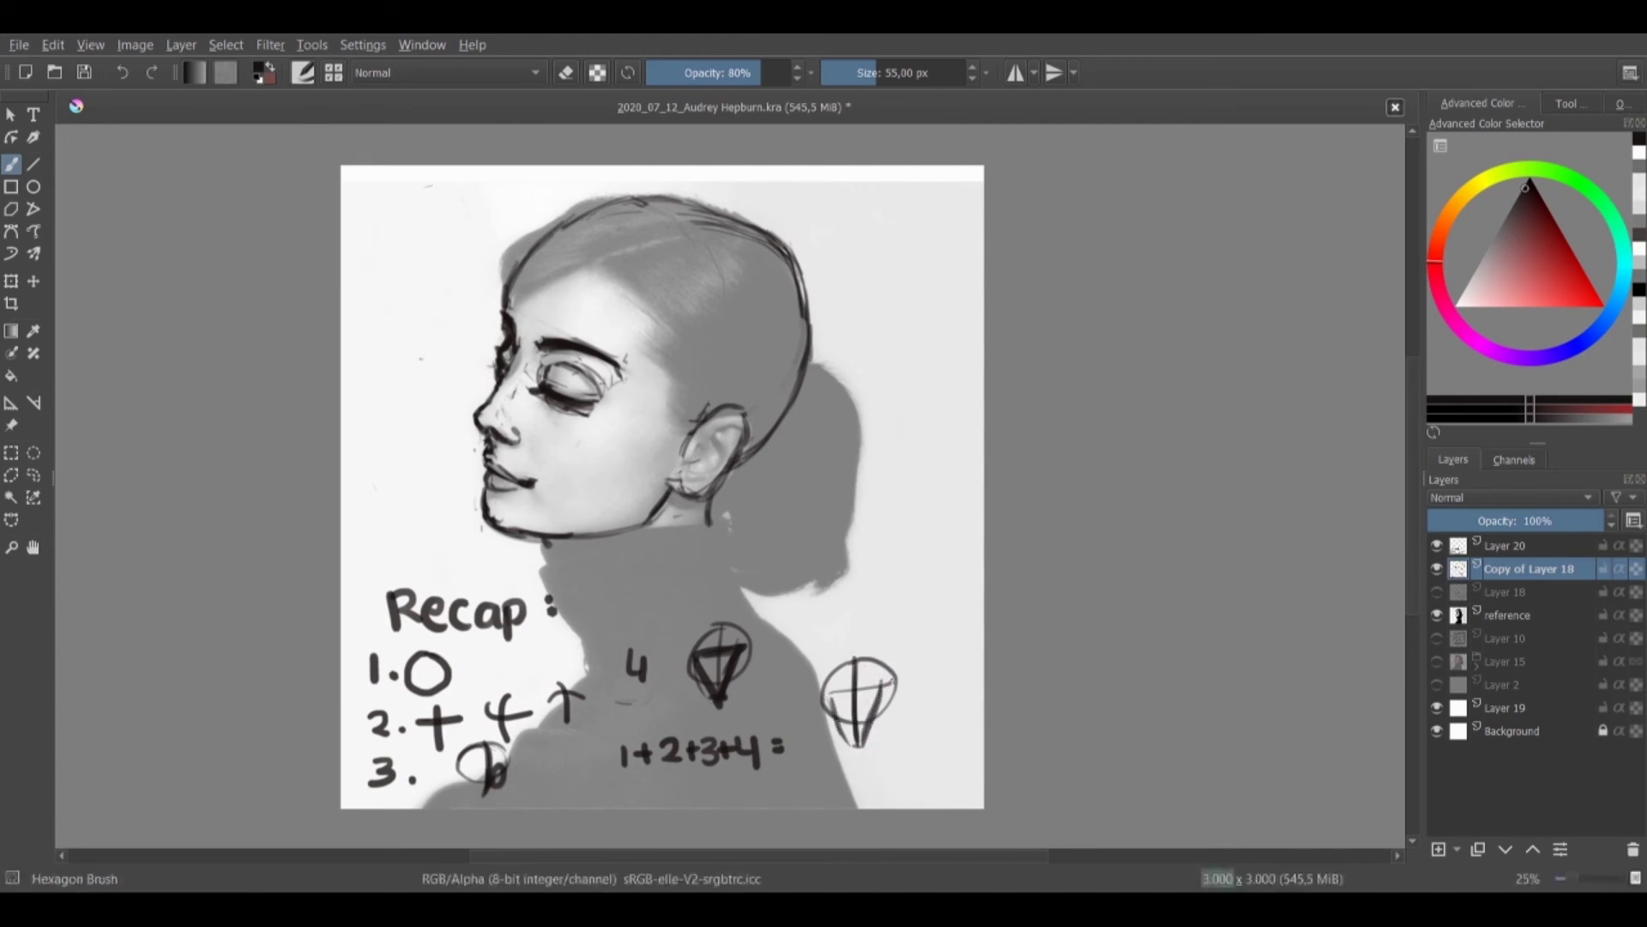
pyautogui.moveTo(893, 684)
pyautogui.mouseDown()
pyautogui.moveTo(841, 666)
pyautogui.moveTo(829, 700)
pyautogui.mouseUp()
pyautogui.moveTo(782, 591)
pyautogui.mouseDown()
pyautogui.moveTo(767, 610)
pyautogui.moveTo(848, 578)
pyautogui.mouseUp()
pyautogui.click(795, 609)
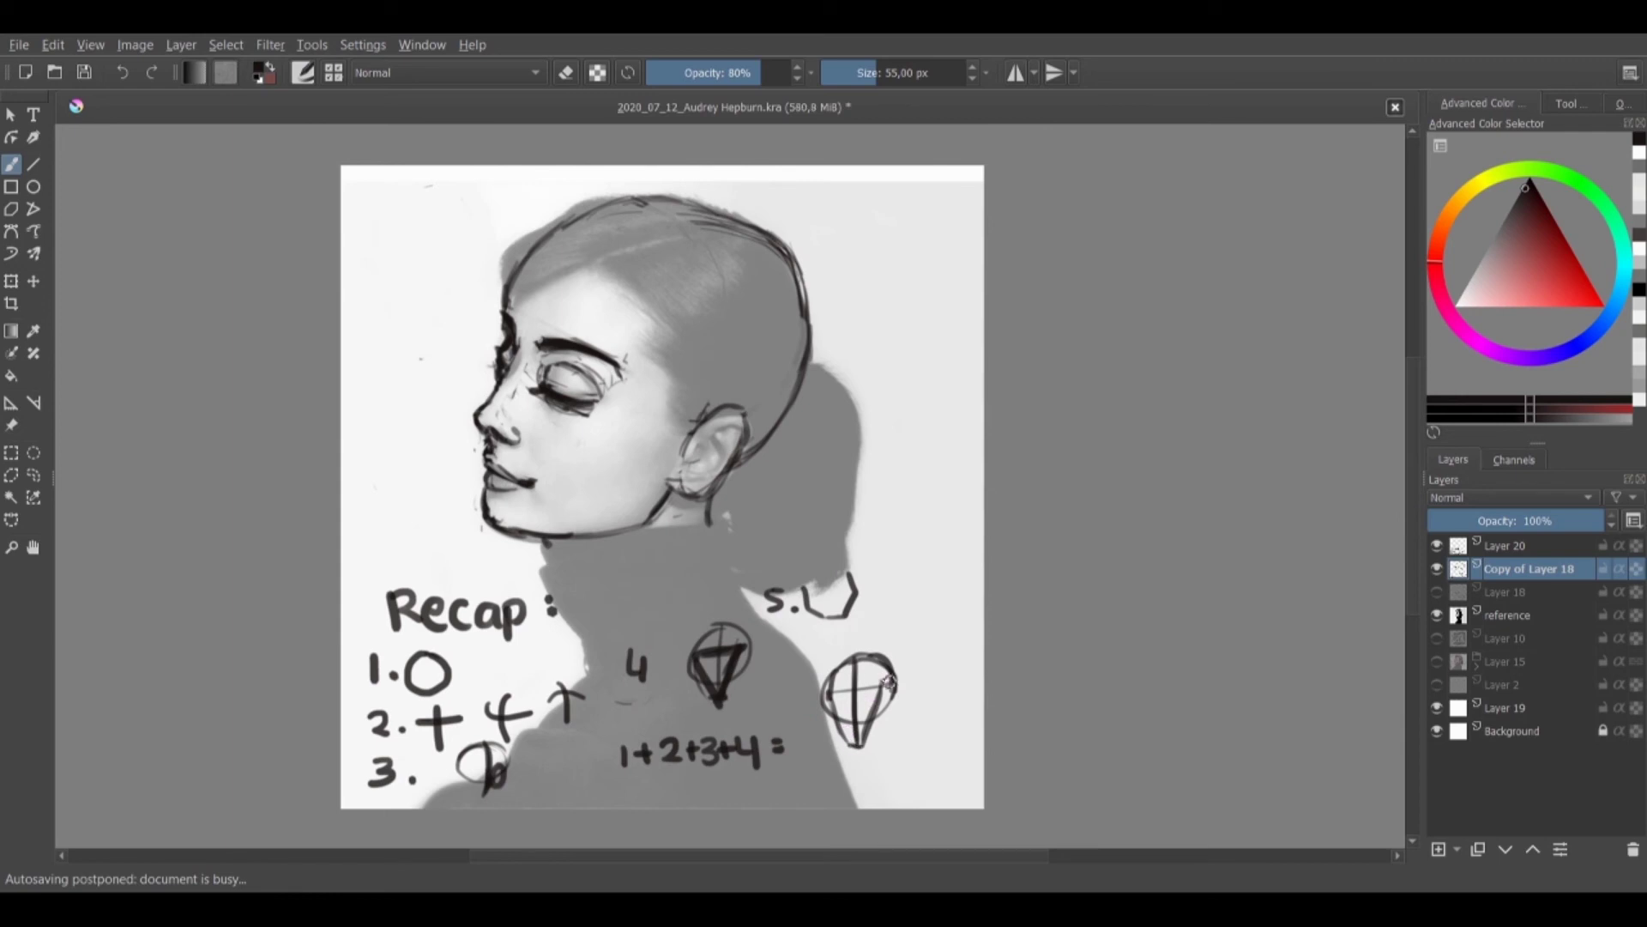
# Draw the small head's jaw, ears and facial features and erase its inner construction lines
pyautogui.moveTo(889, 699)
pyautogui.mouseDown()
pyautogui.moveTo(906, 695)
pyautogui.moveTo(826, 710)
pyautogui.mouseUp()
pyautogui.moveTo(827, 698)
pyautogui.mouseDown()
pyautogui.moveTo(832, 730)
pyautogui.moveTo(887, 722)
pyautogui.moveTo(864, 742)
pyautogui.mouseUp()
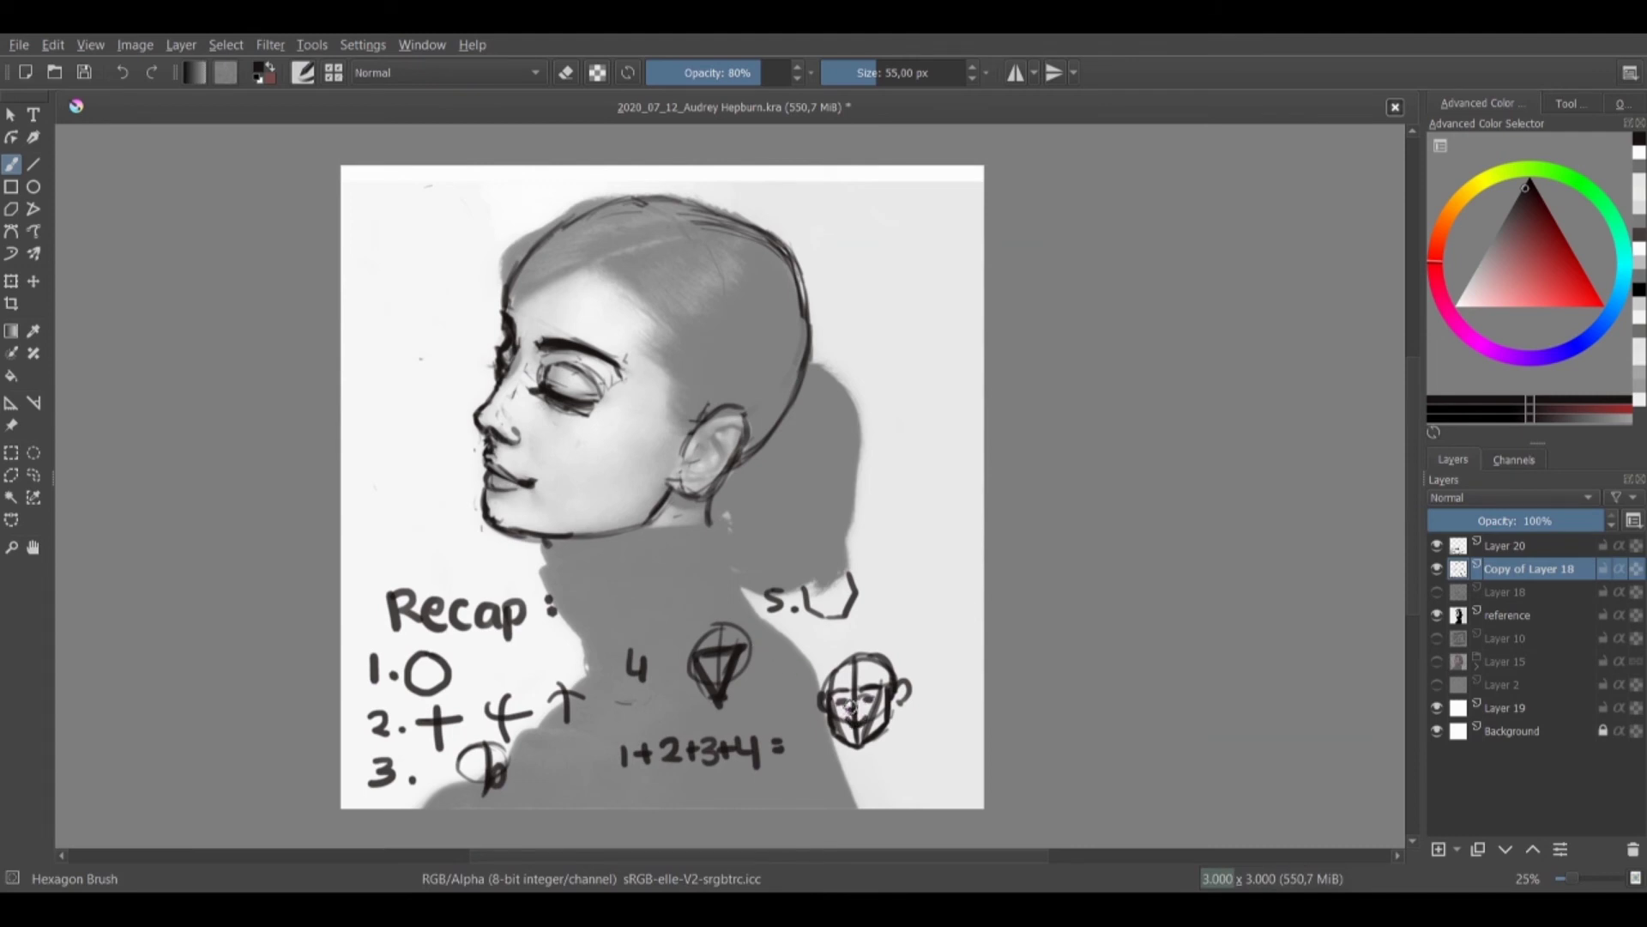
pyautogui.press('e')
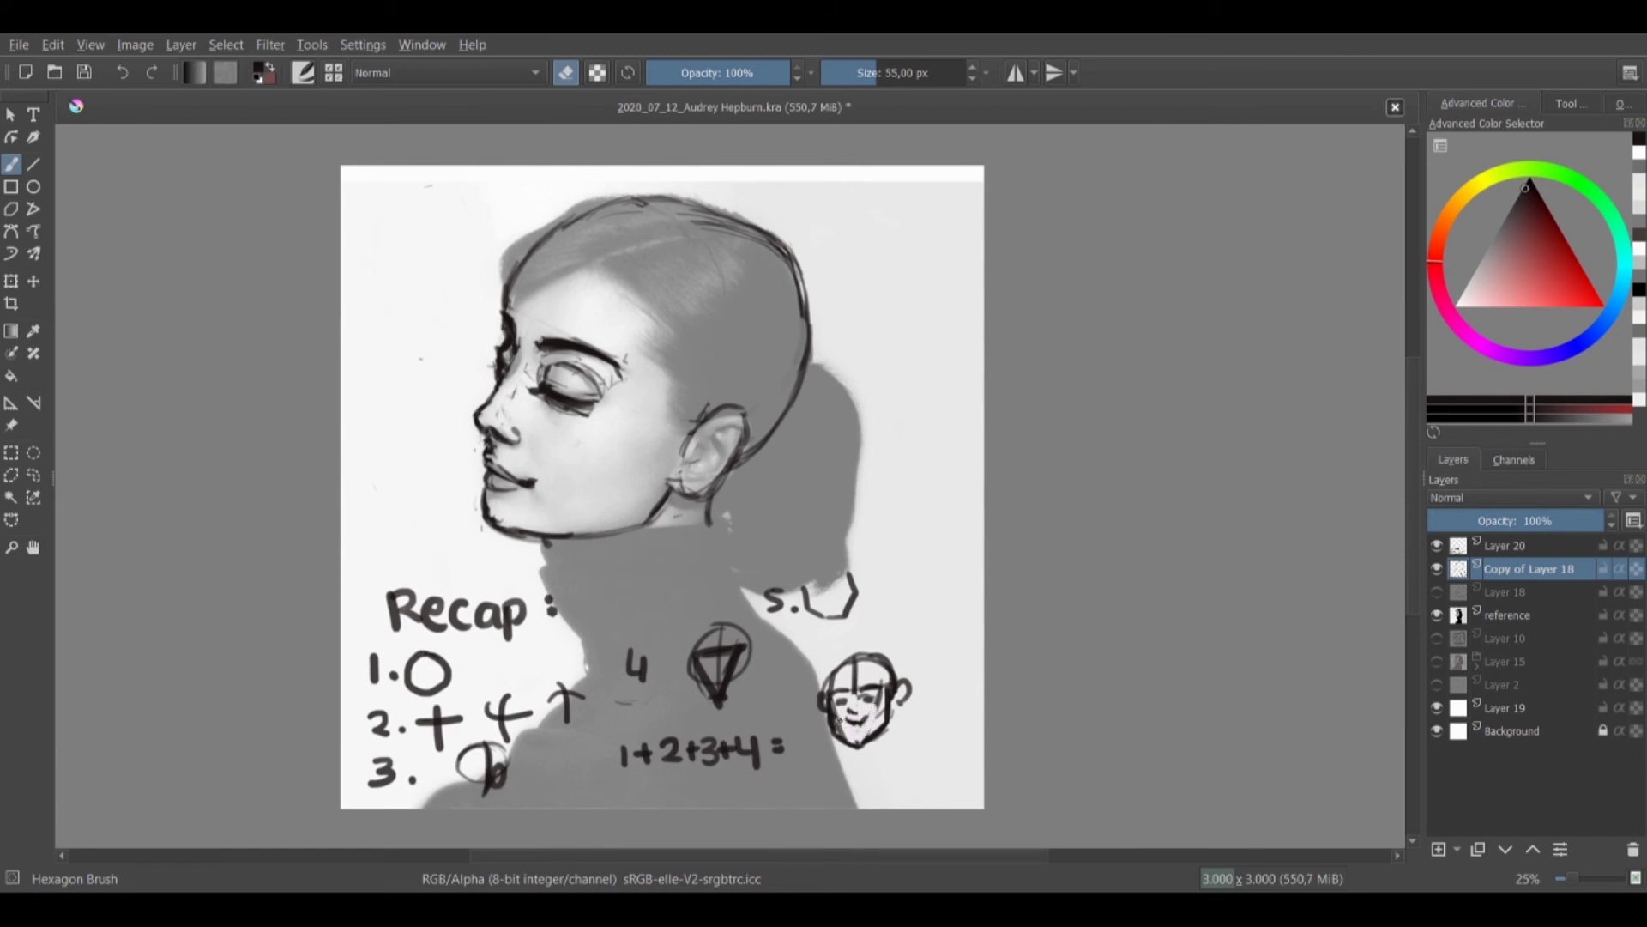
pyautogui.moveTo(855, 677); pyautogui.dragTo(856, 685)
pyautogui.press('e')
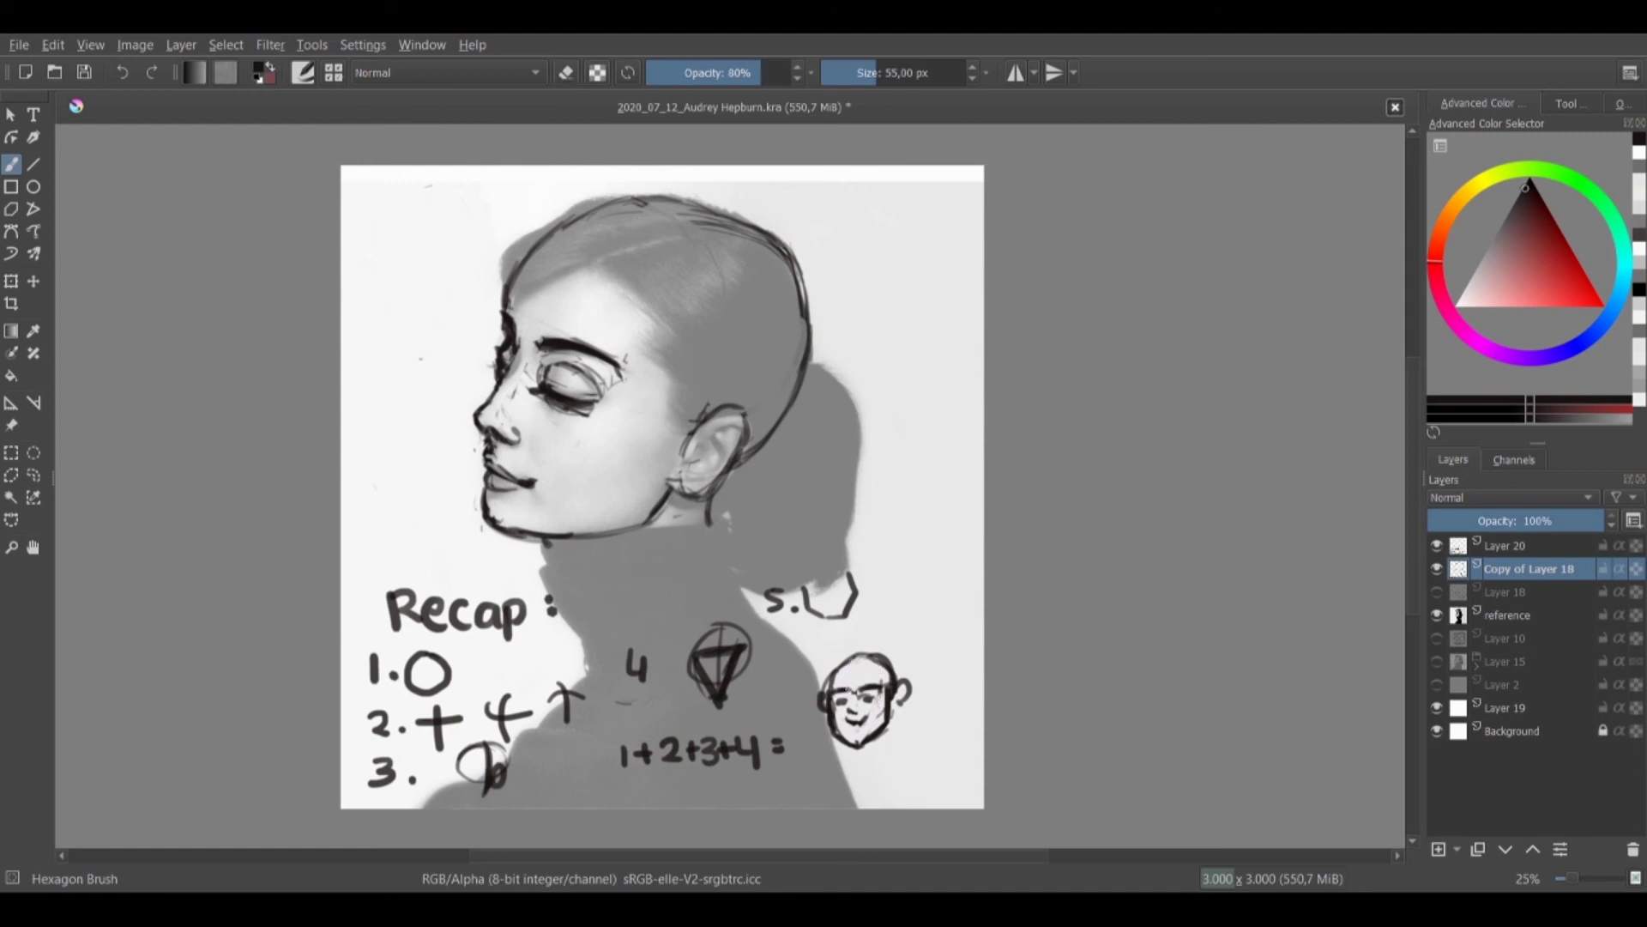
# Erase the doubled line at the back of the large head, redraw the skull outline, and circle the small recap head
pyautogui.press('e')
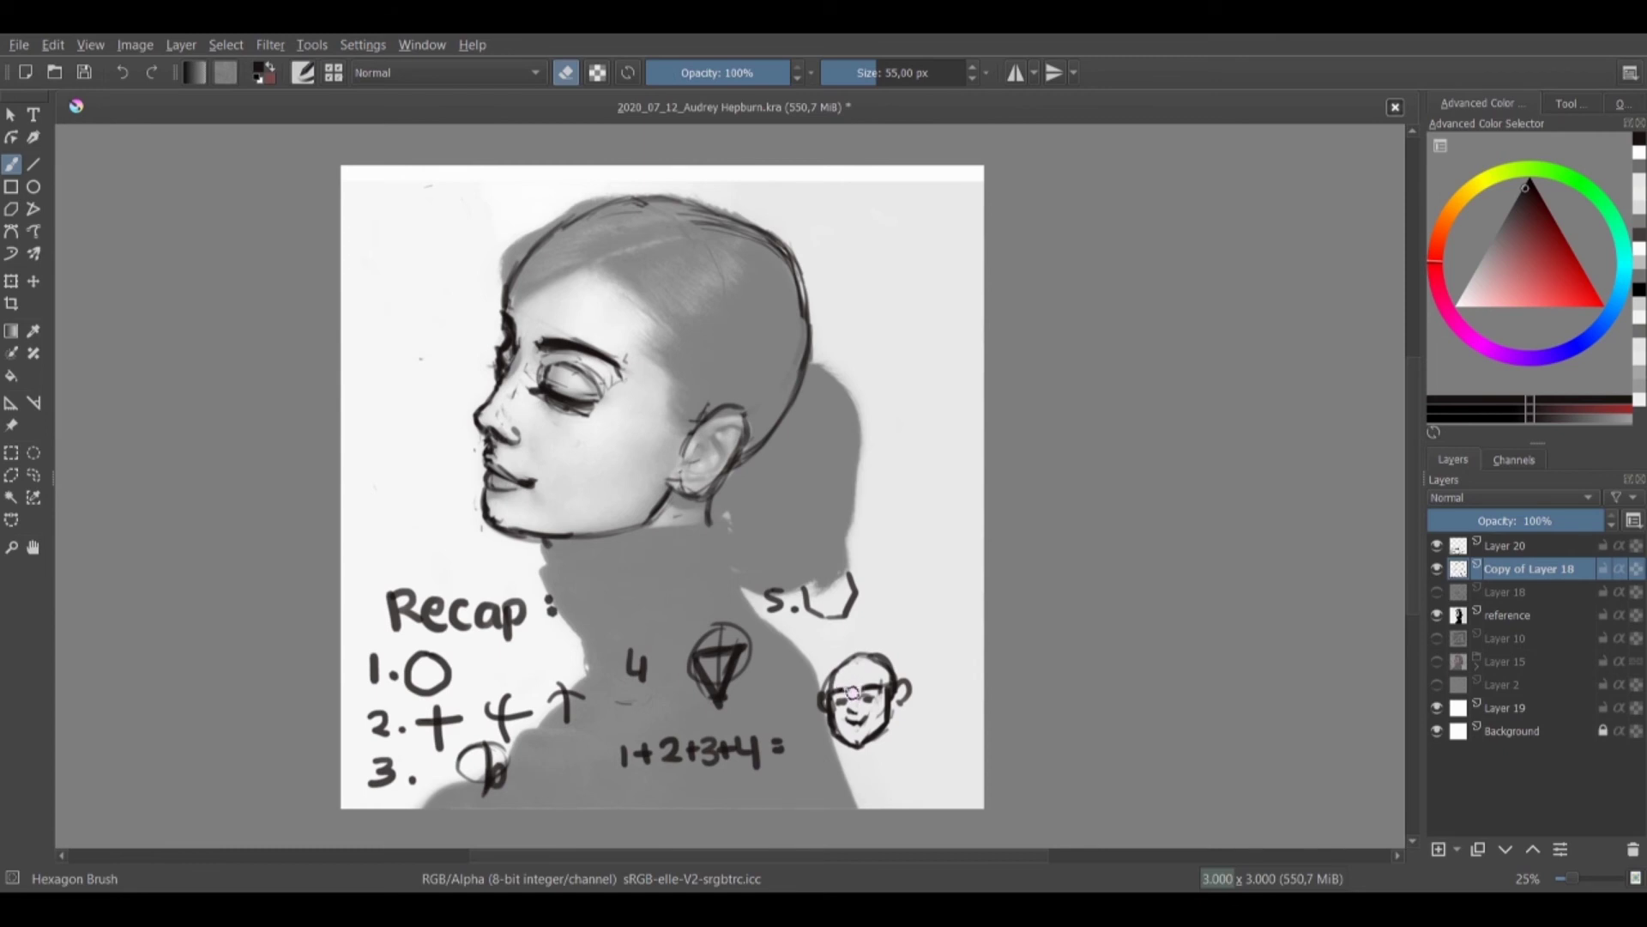
pyautogui.press('e')
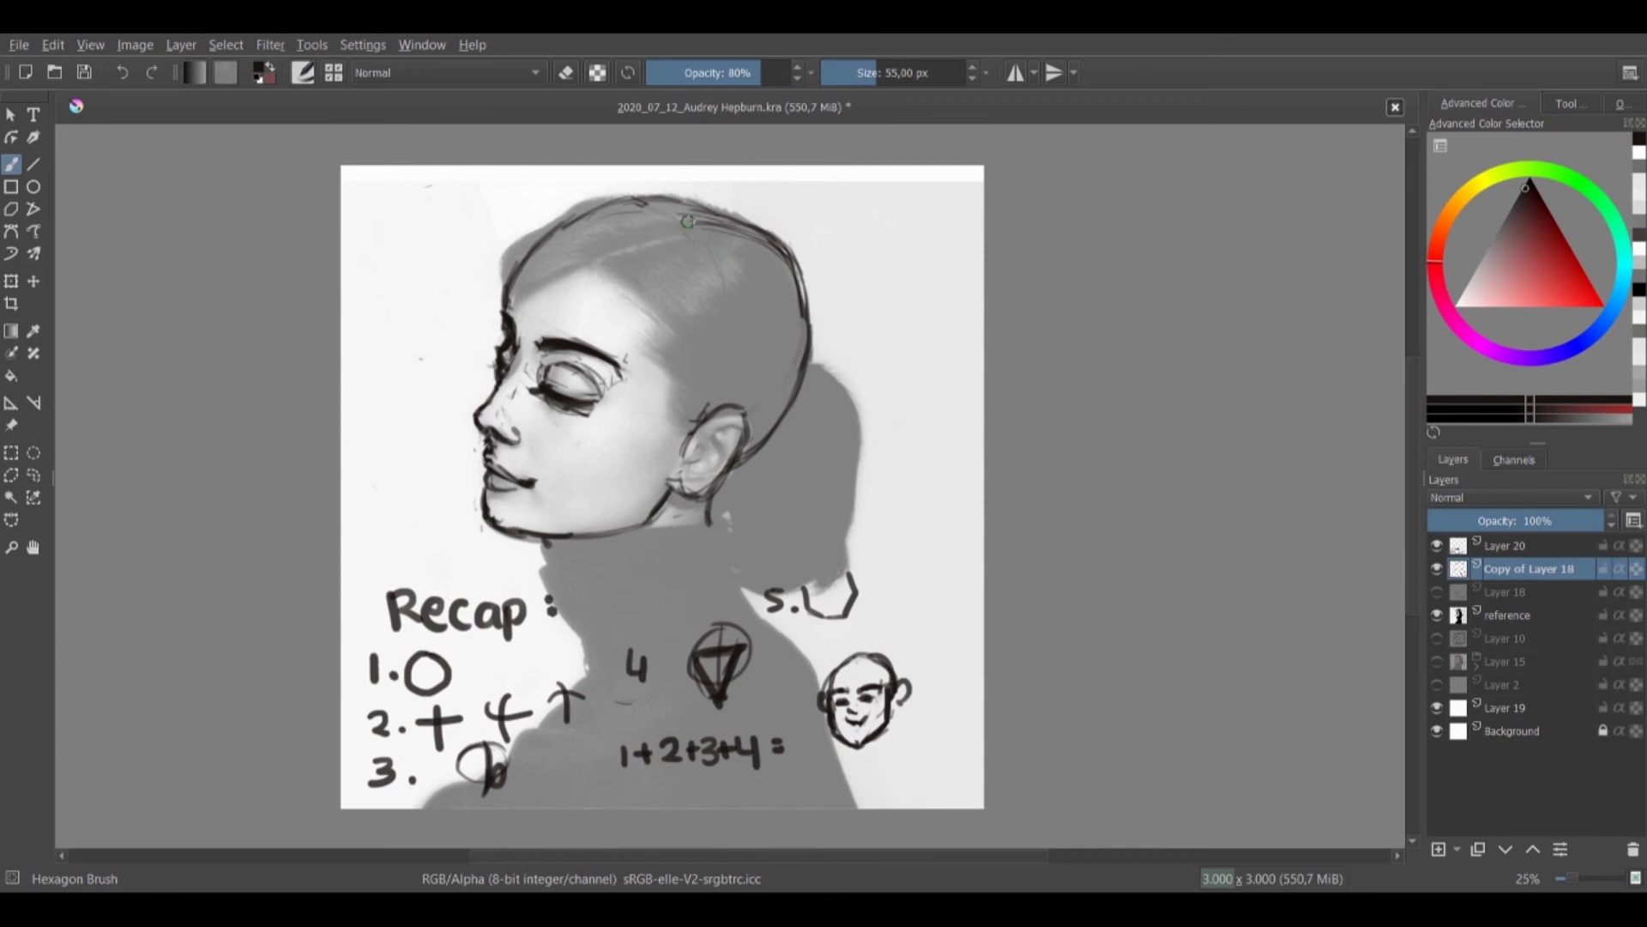
pyautogui.press('e')
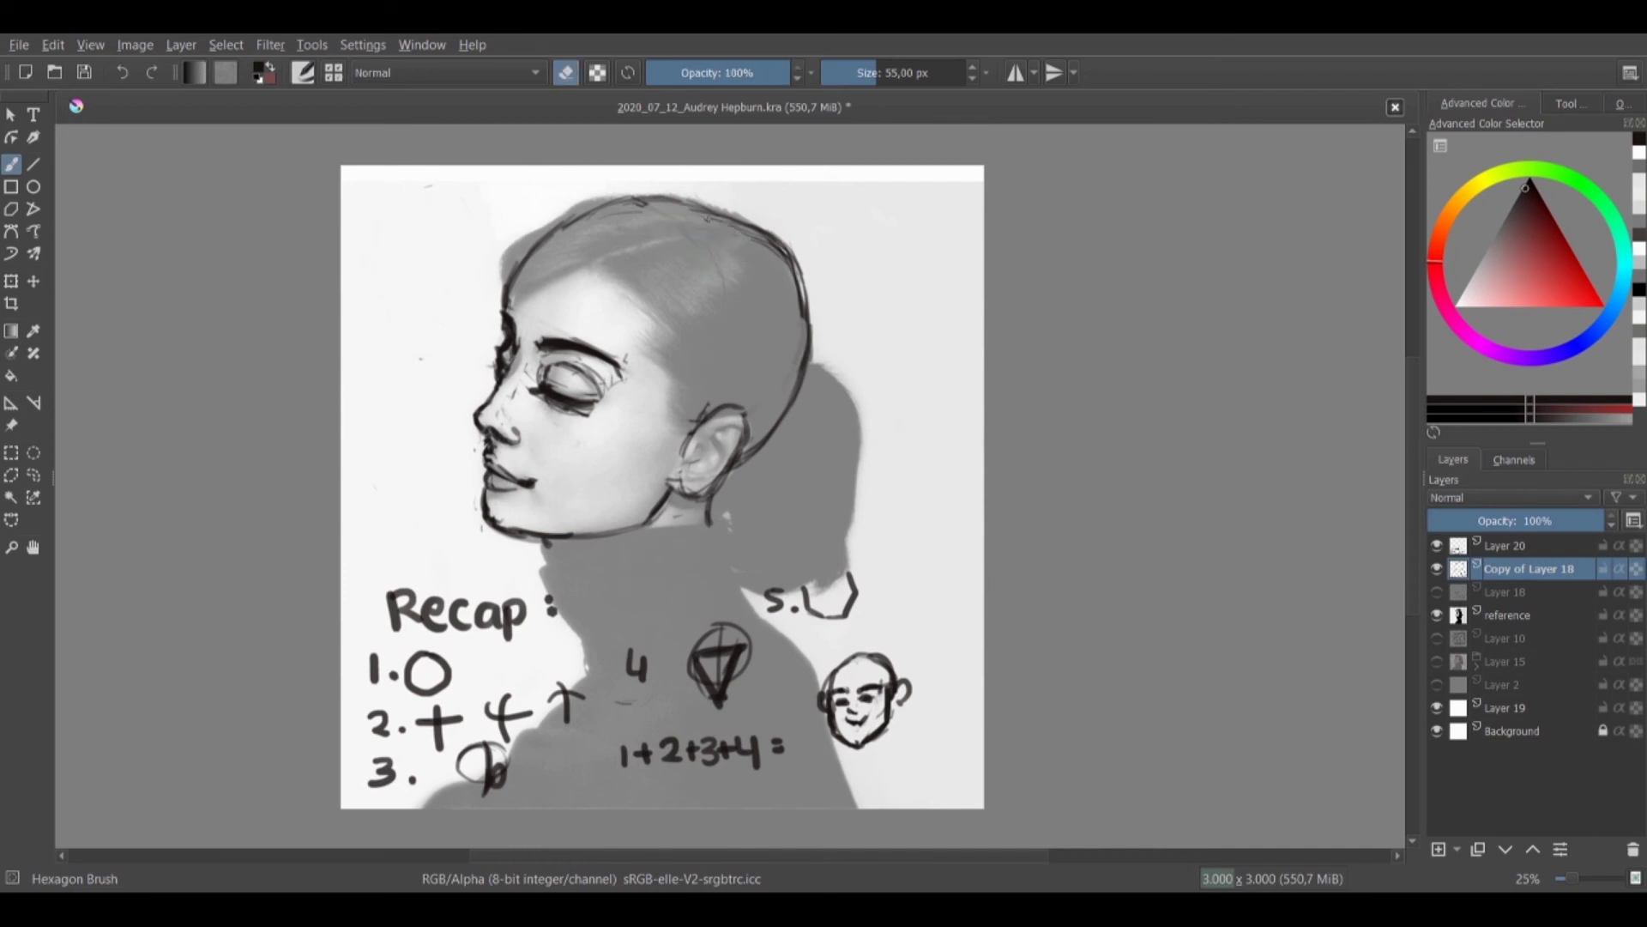
pyautogui.moveTo(749, 229)
pyautogui.mouseDown()
pyautogui.moveTo(789, 270)
pyautogui.moveTo(805, 322)
pyautogui.moveTo(794, 297)
pyautogui.mouseUp()
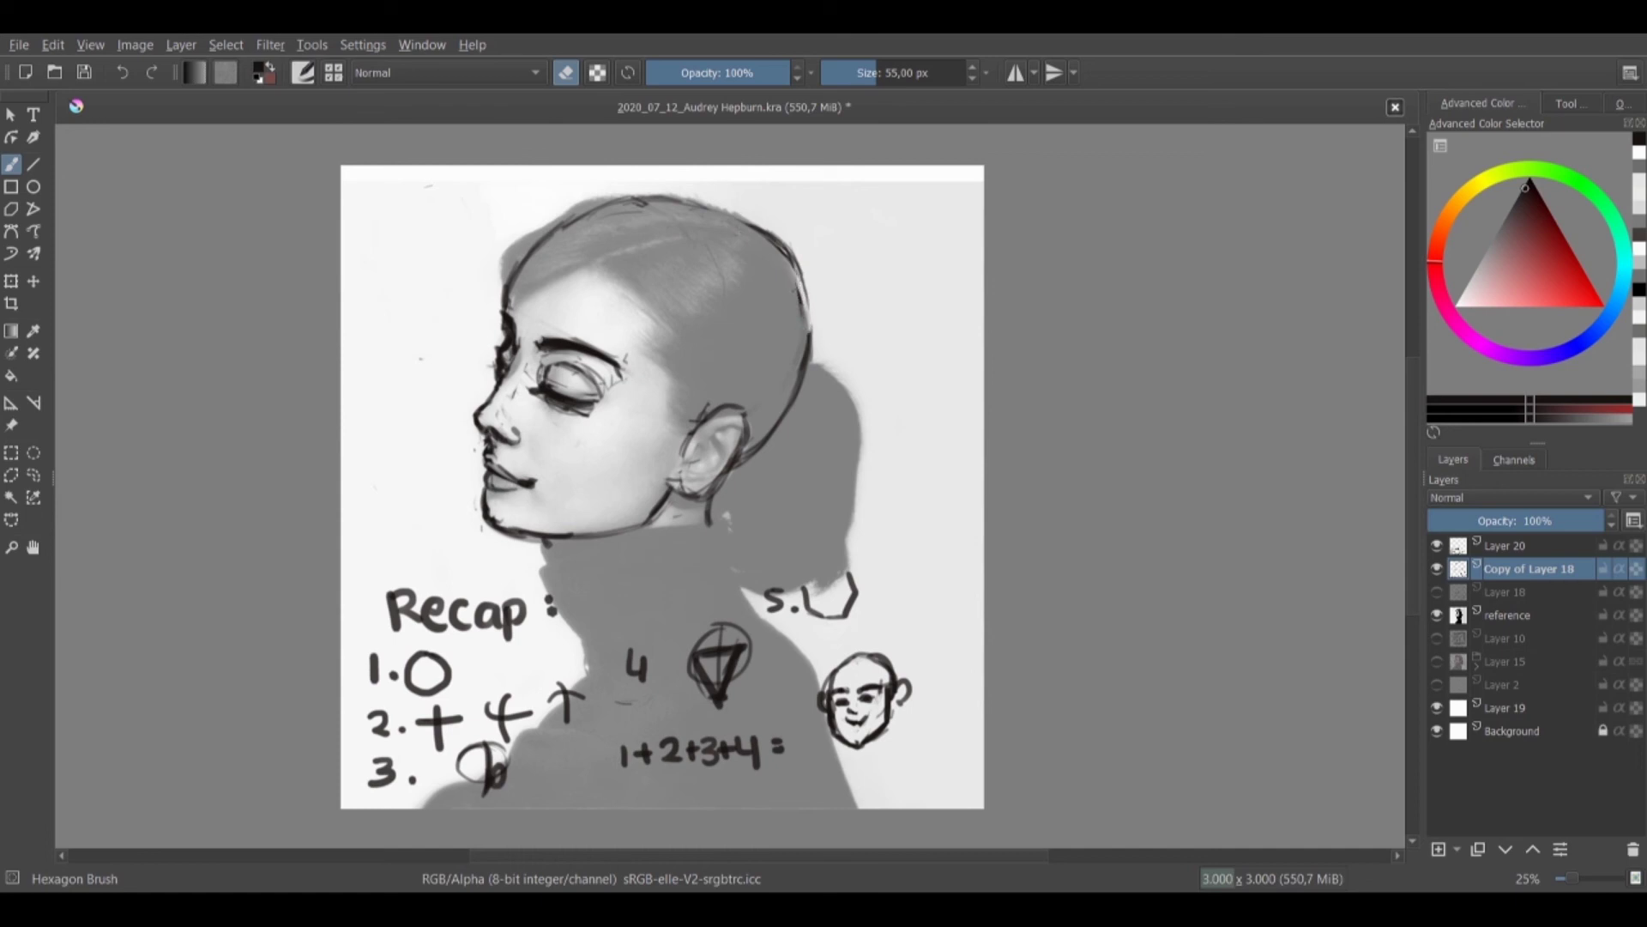
pyautogui.press('e')
pyautogui.moveTo(631, 199)
pyautogui.mouseDown()
pyautogui.moveTo(708, 201)
pyautogui.moveTo(796, 251)
pyautogui.moveTo(822, 279)
pyautogui.moveTo(814, 334)
pyautogui.mouseUp()
pyautogui.moveTo(790, 260); pyautogui.dragTo(804, 342)
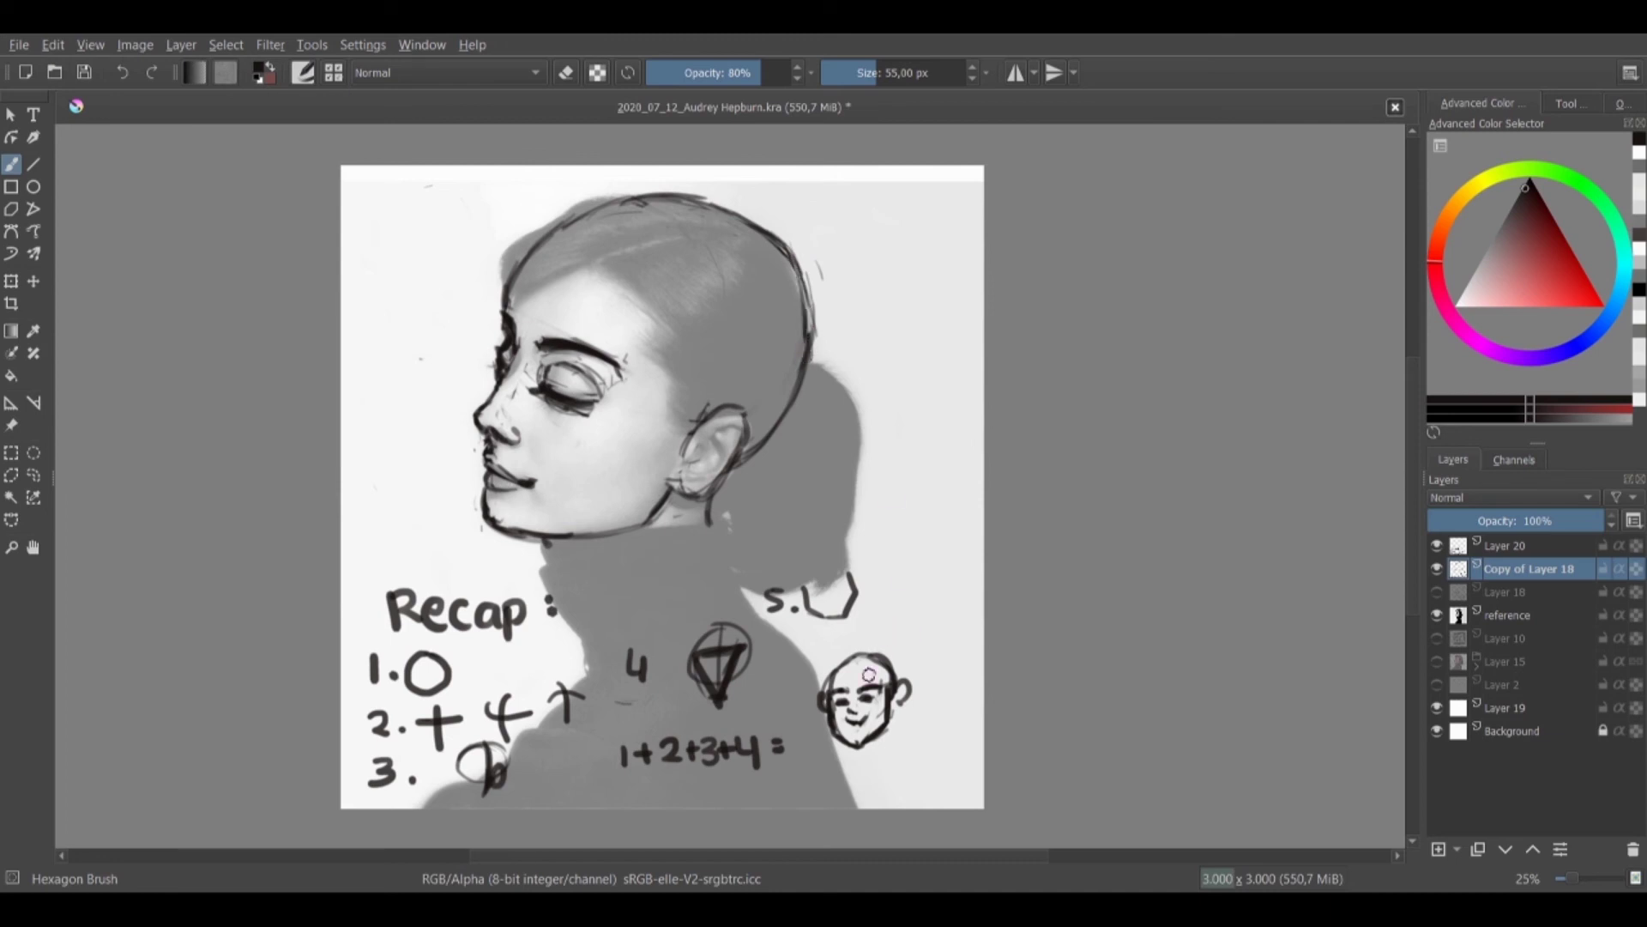
pyautogui.moveTo(819, 701)
pyautogui.mouseDown()
pyautogui.moveTo(932, 714)
pyautogui.moveTo(922, 731)
pyautogui.mouseUp()
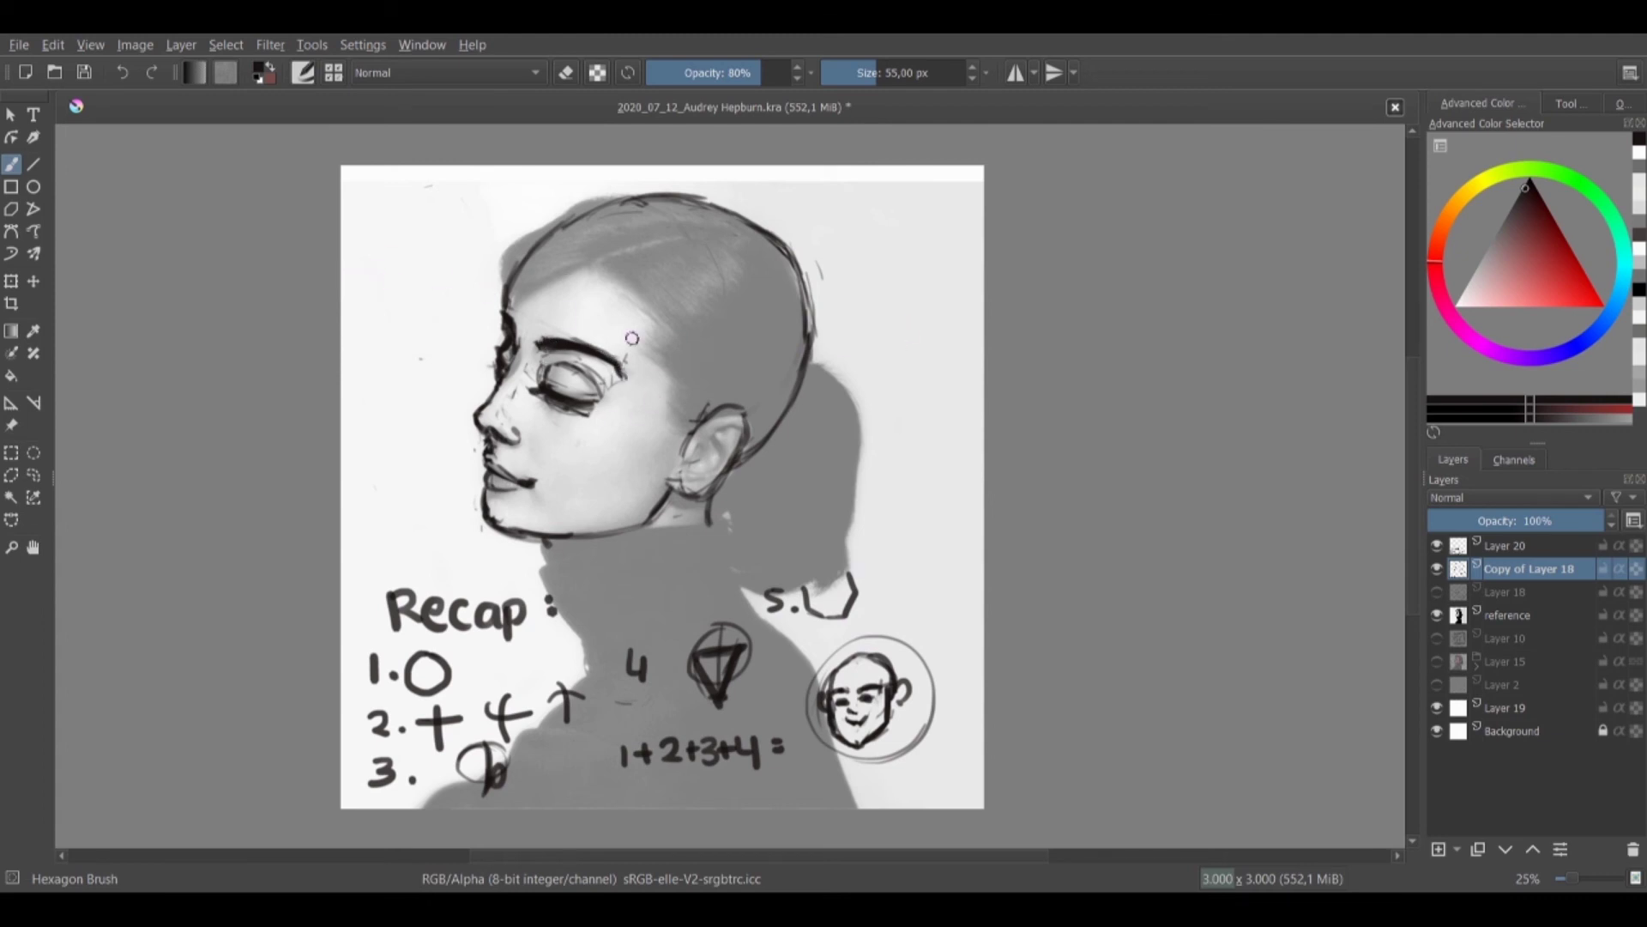
# Sketch a small three-quarter head with facial features, jaw and ear in the blank area beside the large portrait
pyautogui.moveTo(866, 347); pyautogui.dragTo(958, 330)
pyautogui.moveTo(968, 360); pyautogui.dragTo(940, 417)
pyautogui.moveTo(866, 340)
pyautogui.mouseDown()
pyautogui.moveTo(851, 400)
pyautogui.moveTo(852, 380)
pyautogui.moveTo(866, 391)
pyautogui.mouseUp()
pyautogui.moveTo(859, 395); pyautogui.dragTo(882, 408)
pyautogui.moveTo(855, 340)
pyautogui.mouseDown()
pyautogui.moveTo(852, 437)
pyautogui.moveTo(902, 441)
pyautogui.moveTo(860, 431)
pyautogui.mouseUp()
pyautogui.moveTo(860, 433); pyautogui.dragTo(908, 437)
pyautogui.moveTo(911, 429)
pyautogui.mouseDown()
pyautogui.moveTo(948, 400)
pyautogui.moveTo(943, 420)
pyautogui.mouseUp()
pyautogui.moveTo(948, 394)
pyautogui.mouseDown()
pyautogui.moveTo(960, 379)
pyautogui.moveTo(870, 352)
pyautogui.moveTo(894, 352)
pyautogui.mouseUp()
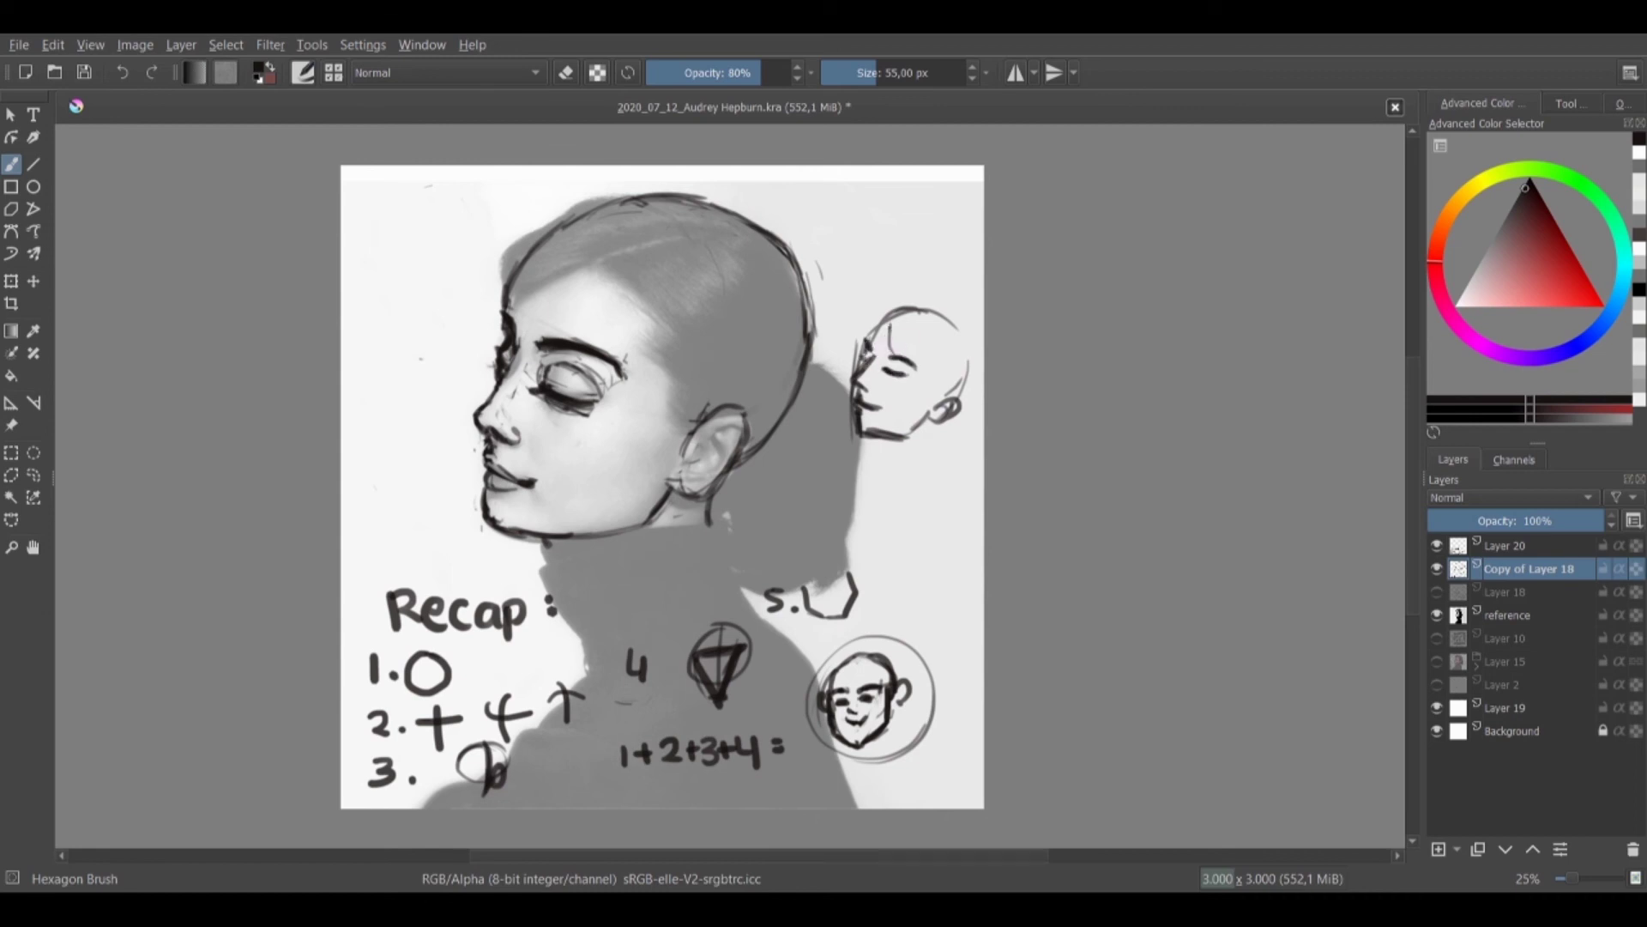
# Undo the last stroke and sketch swept-up hair with a hairline on the small three-quarter head
pyautogui.hotkey('ctrl', 'z')
pyautogui.moveTo(927, 334); pyautogui.dragTo(868, 351)
pyautogui.moveTo(863, 346)
pyautogui.mouseDown()
pyautogui.moveTo(877, 310)
pyautogui.moveTo(931, 311)
pyautogui.moveTo(952, 334)
pyautogui.moveTo(936, 303)
pyautogui.moveTo(905, 296)
pyautogui.moveTo(856, 330)
pyautogui.moveTo(948, 394)
pyautogui.mouseUp()
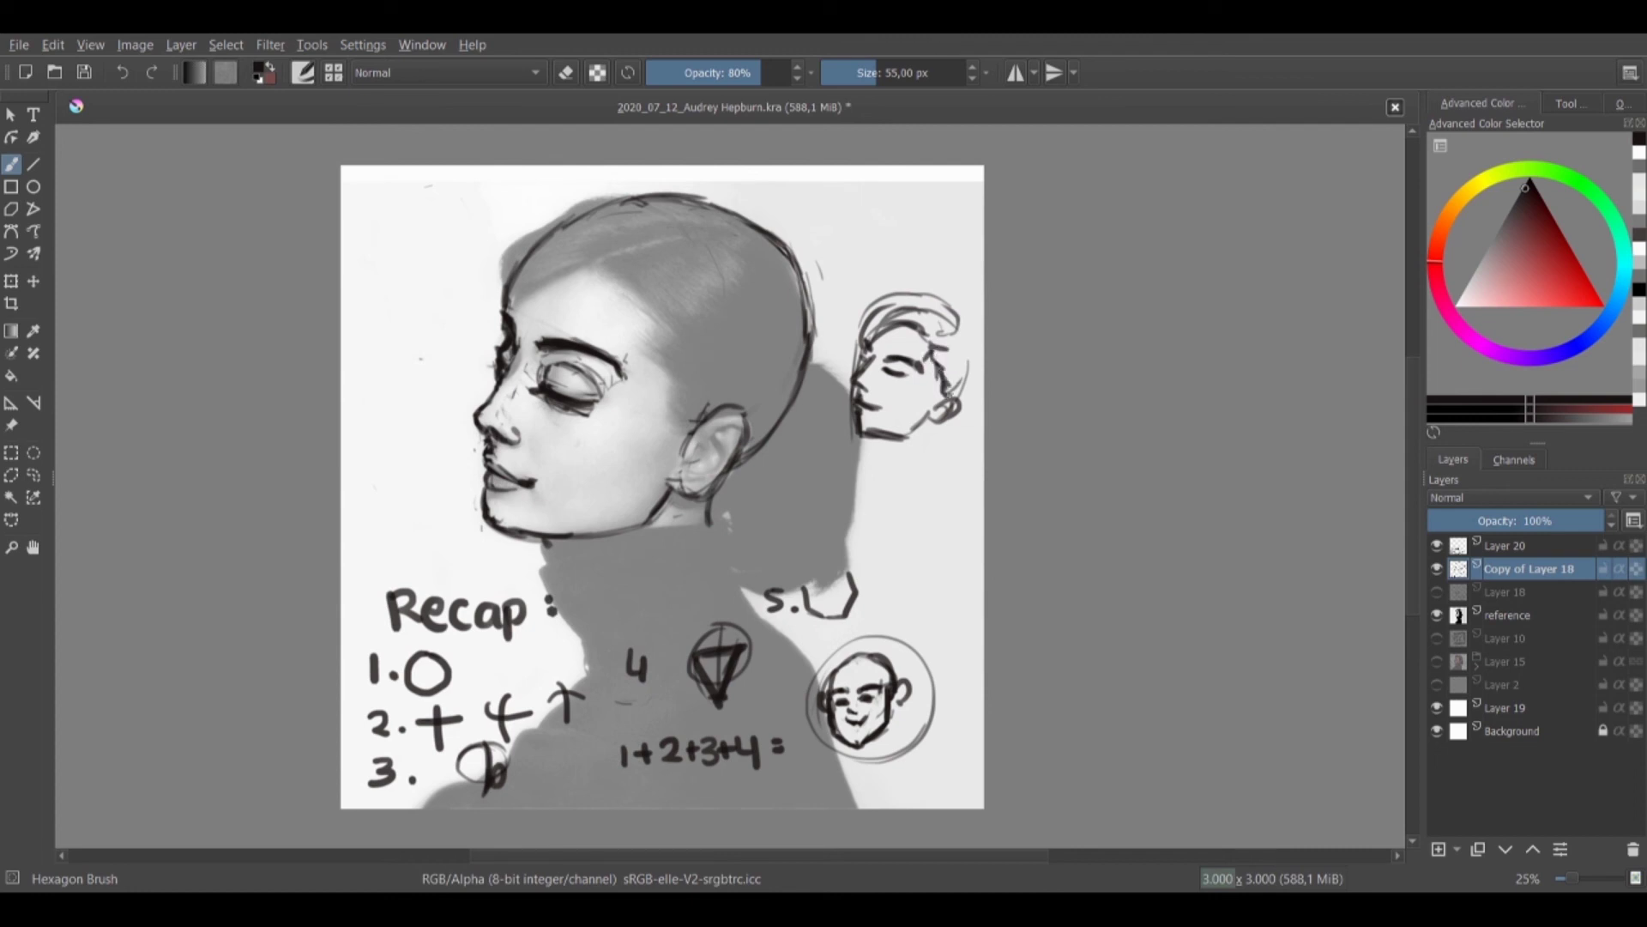
# Rework the small three-quarter head's mouth and jaw line and add longer hair flowing behind its ear
pyautogui.press('e')
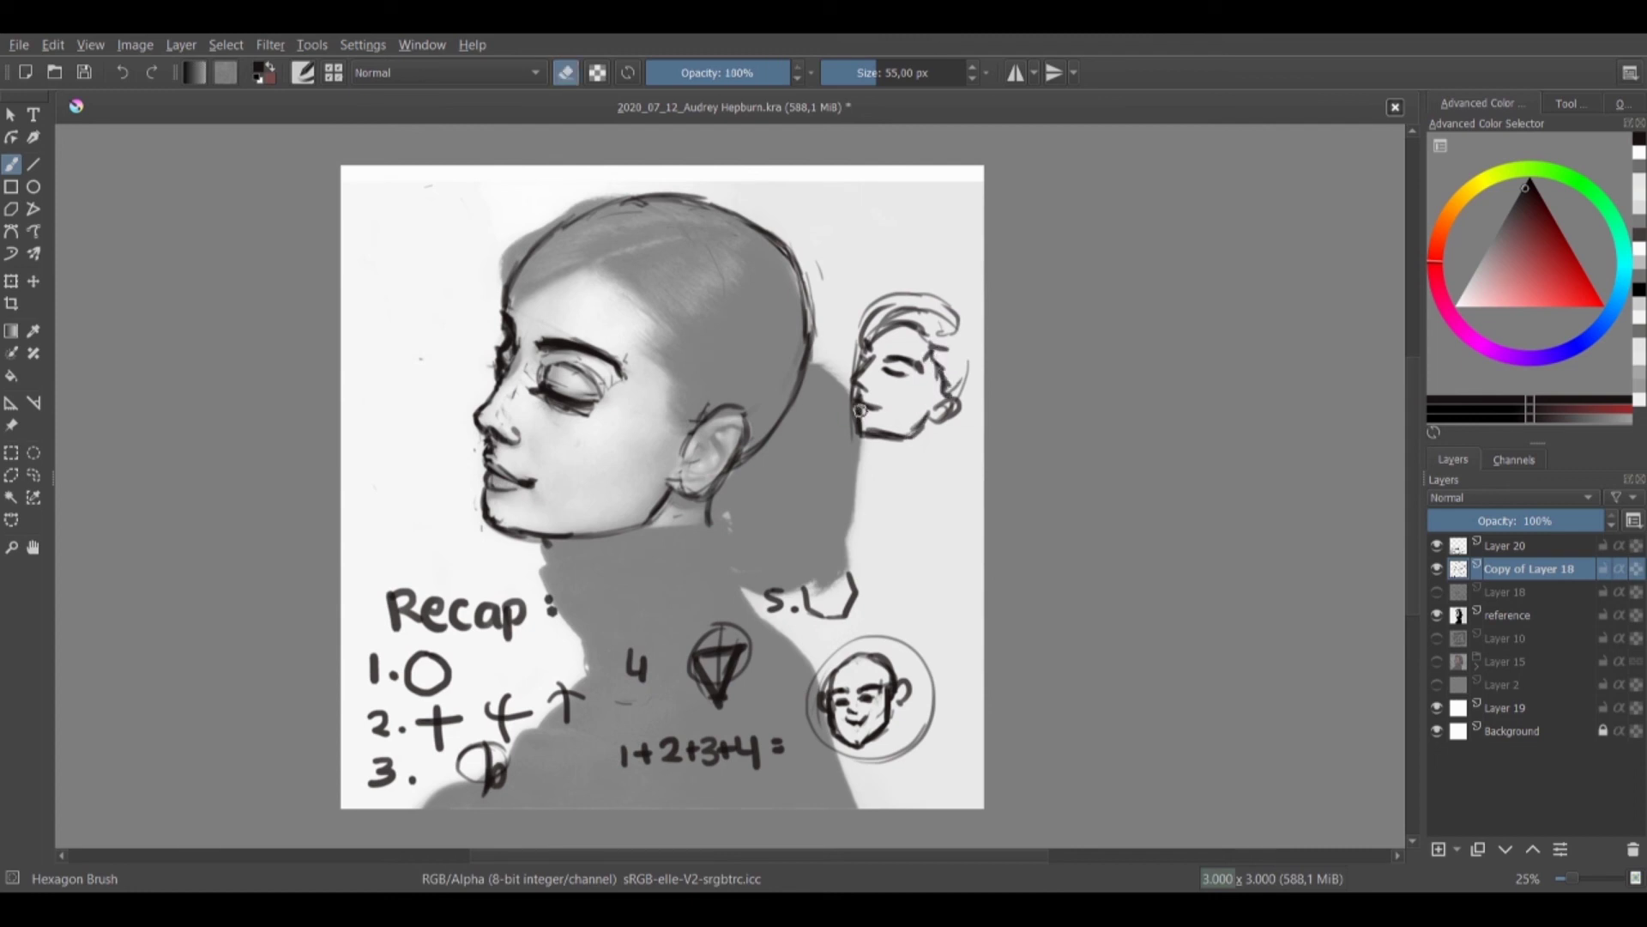
pyautogui.press('e')
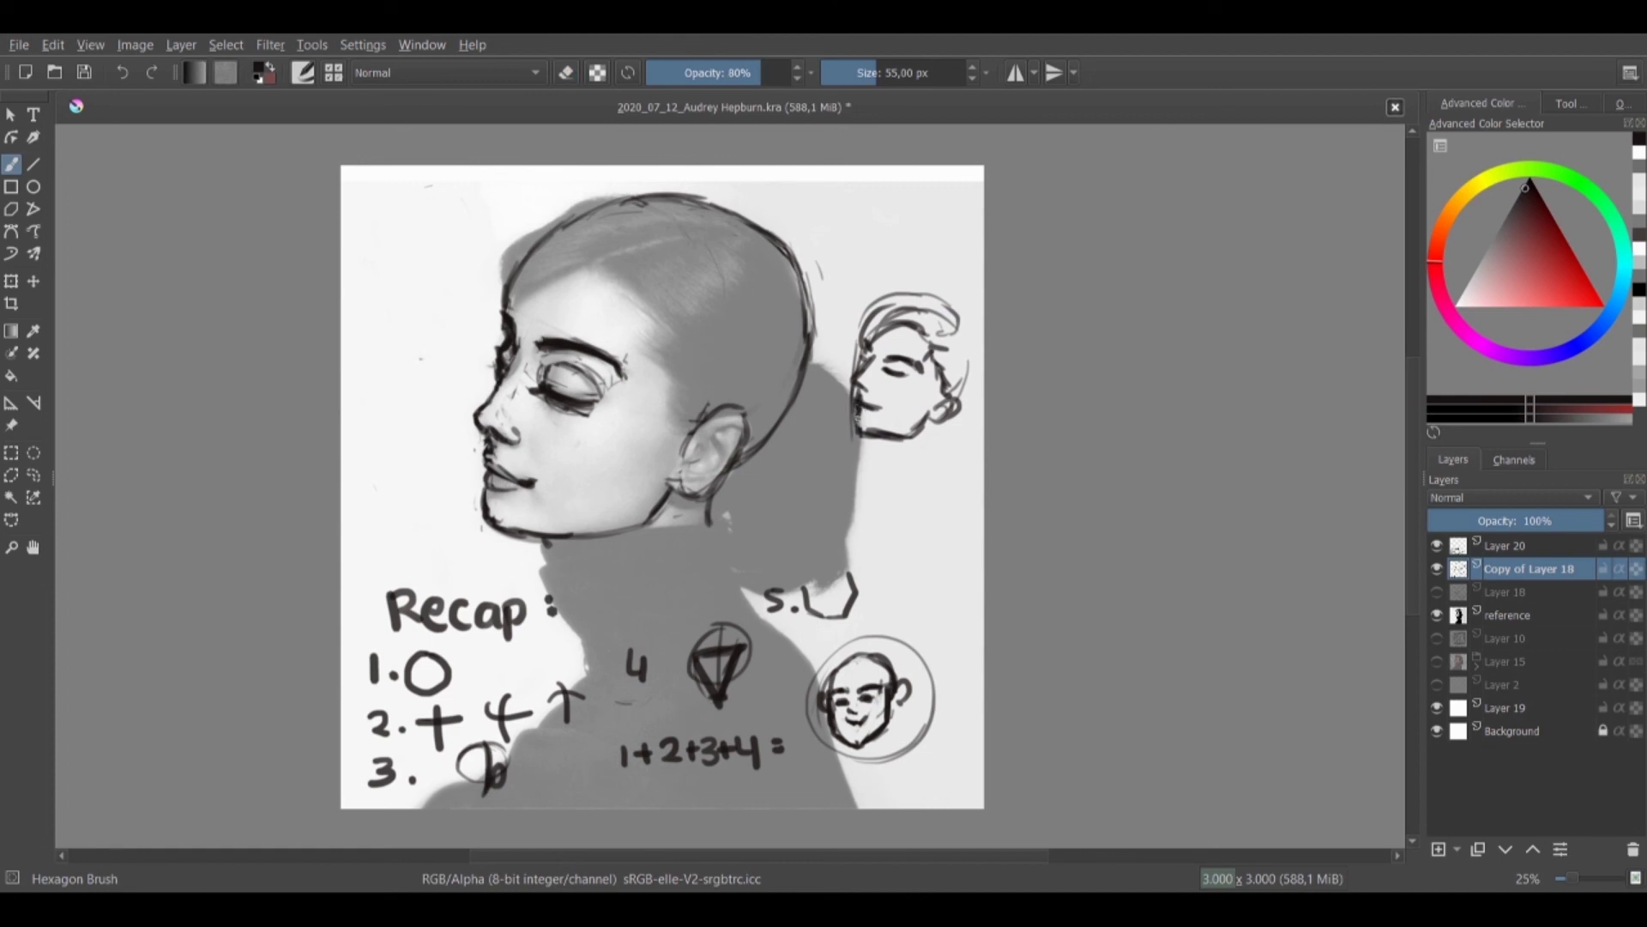
pyautogui.press('e')
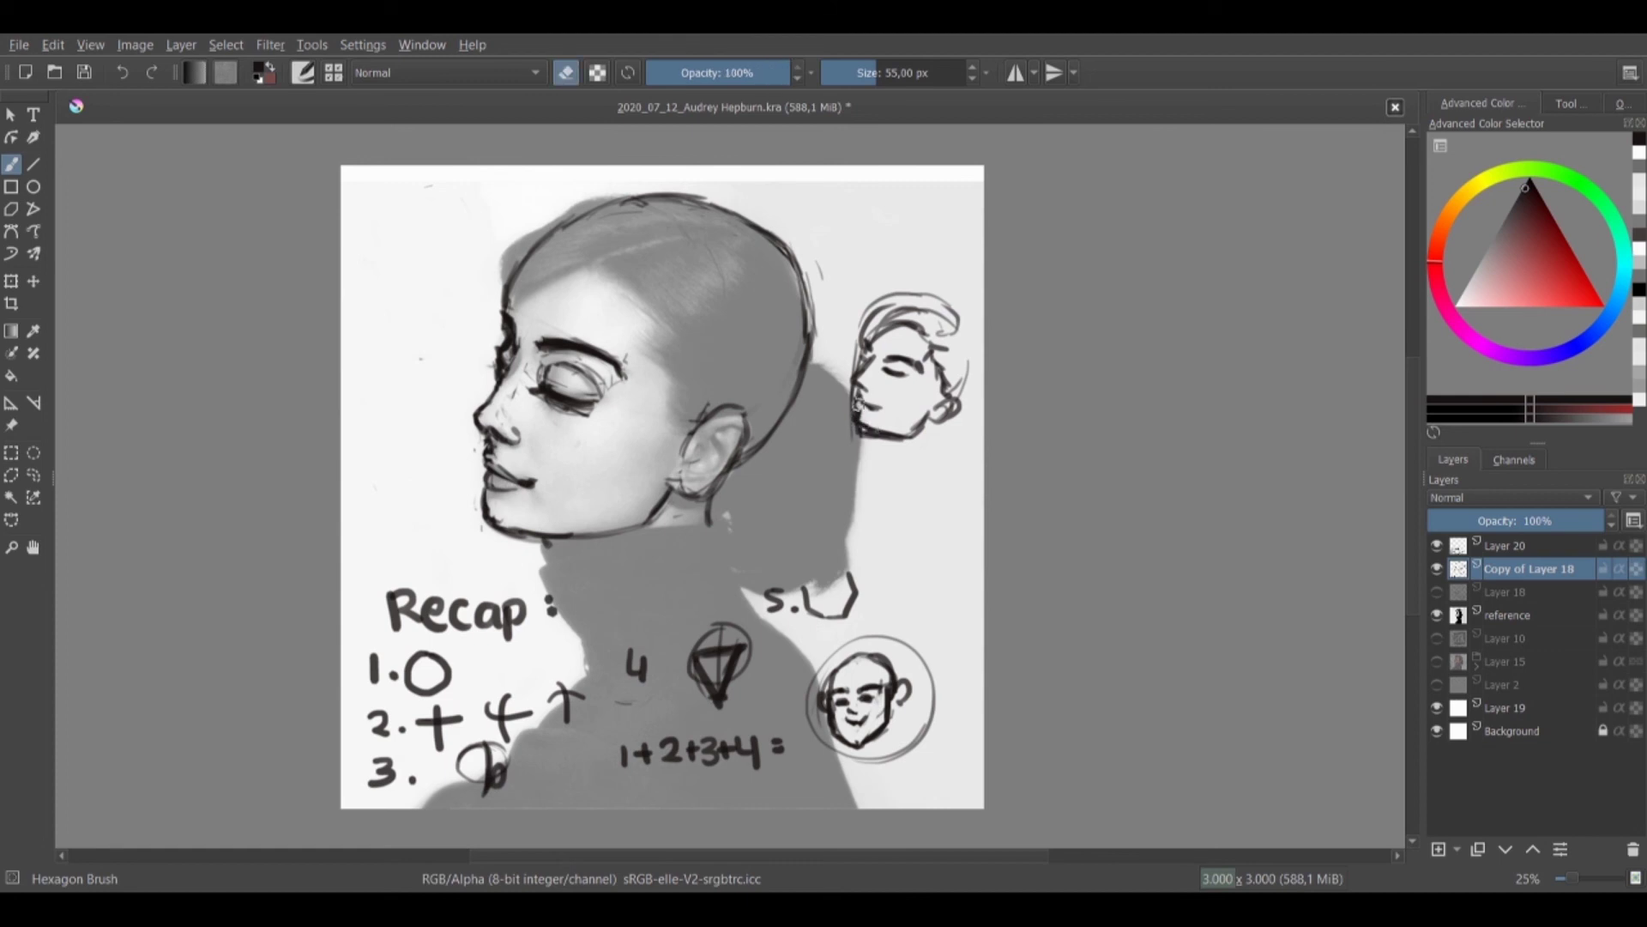
pyautogui.press('e')
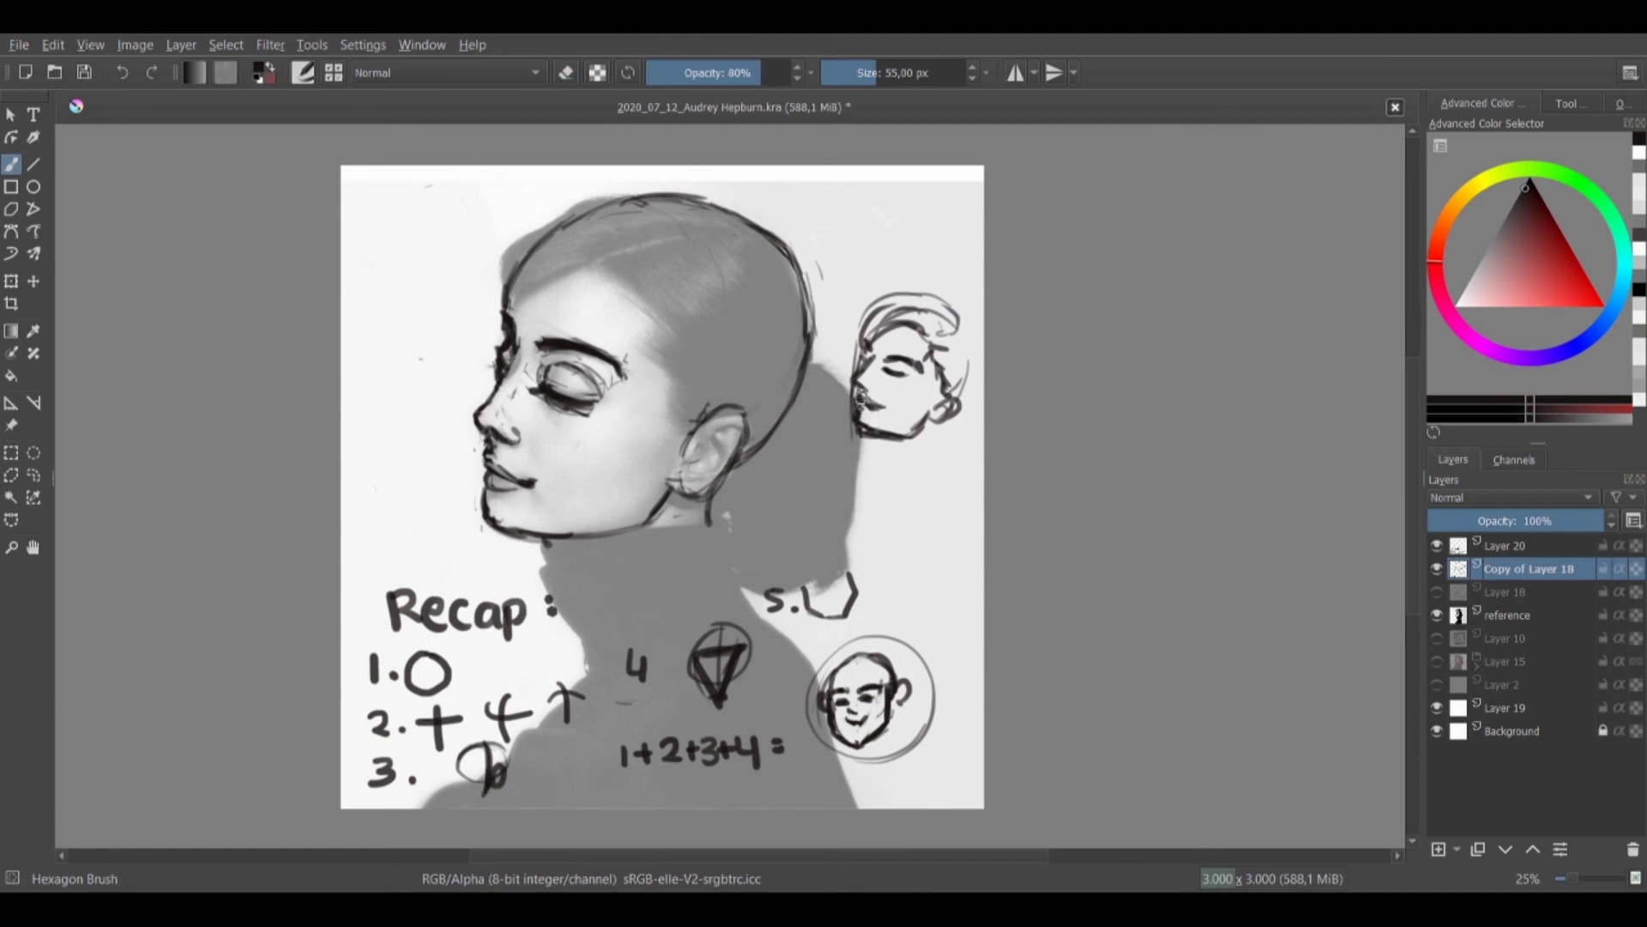
pyautogui.press('e')
pyautogui.press('e')
pyautogui.press('e')
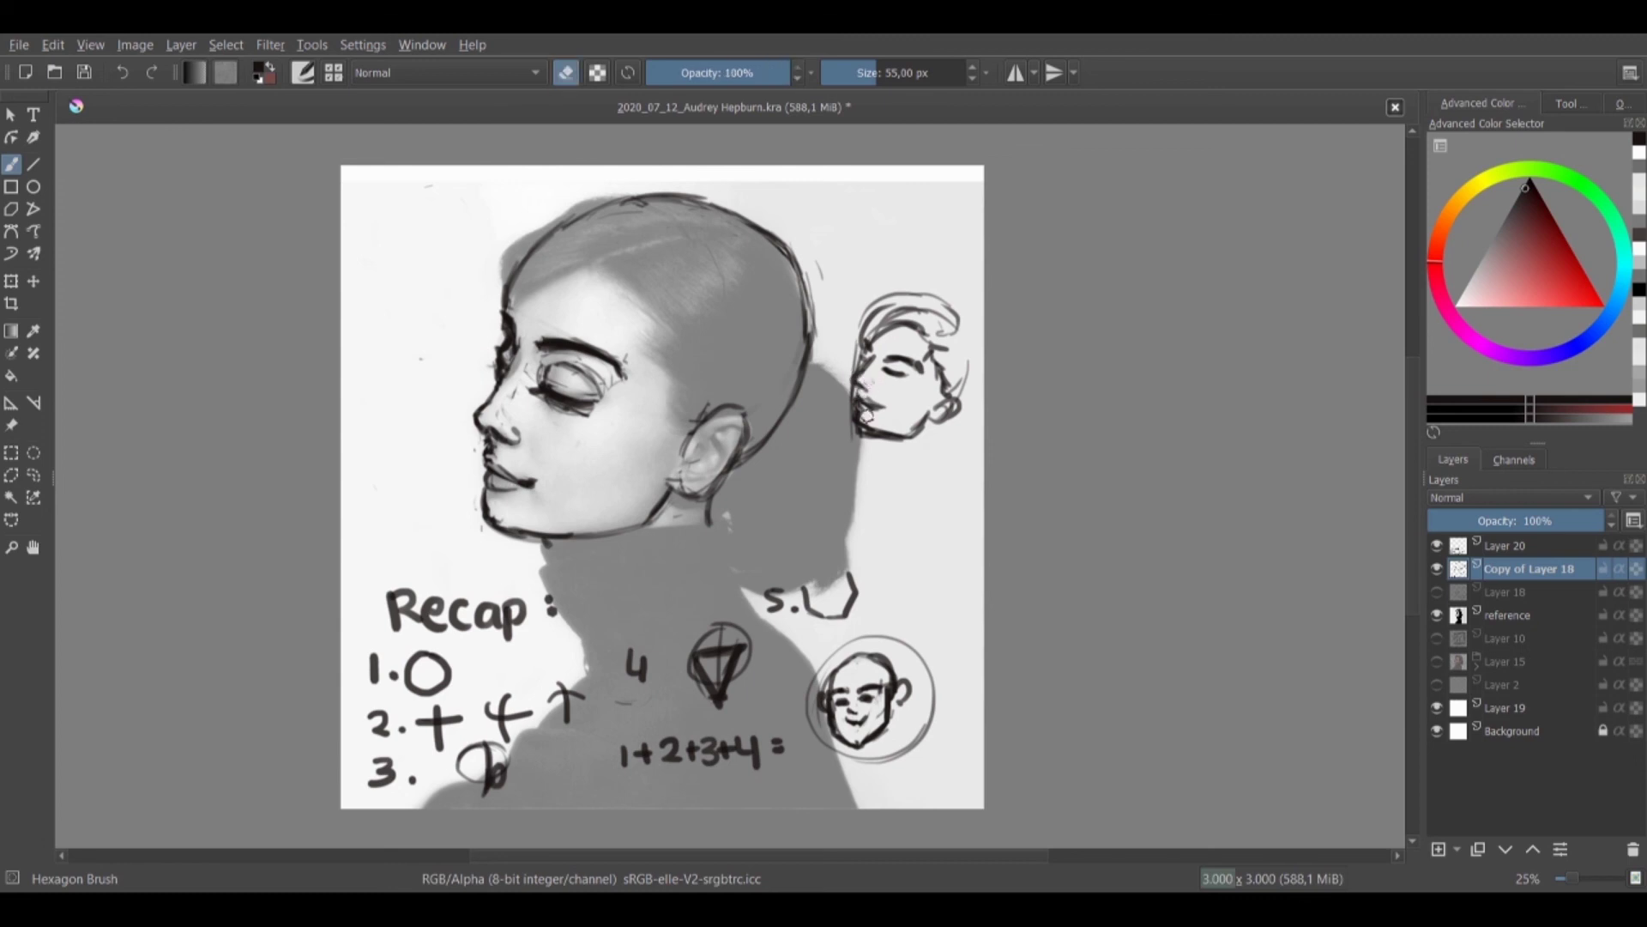
pyautogui.press('e')
pyautogui.moveTo(947, 301)
pyautogui.mouseDown()
pyautogui.moveTo(984, 362)
pyautogui.moveTo(975, 410)
pyautogui.moveTo(933, 457)
pyautogui.mouseUp()
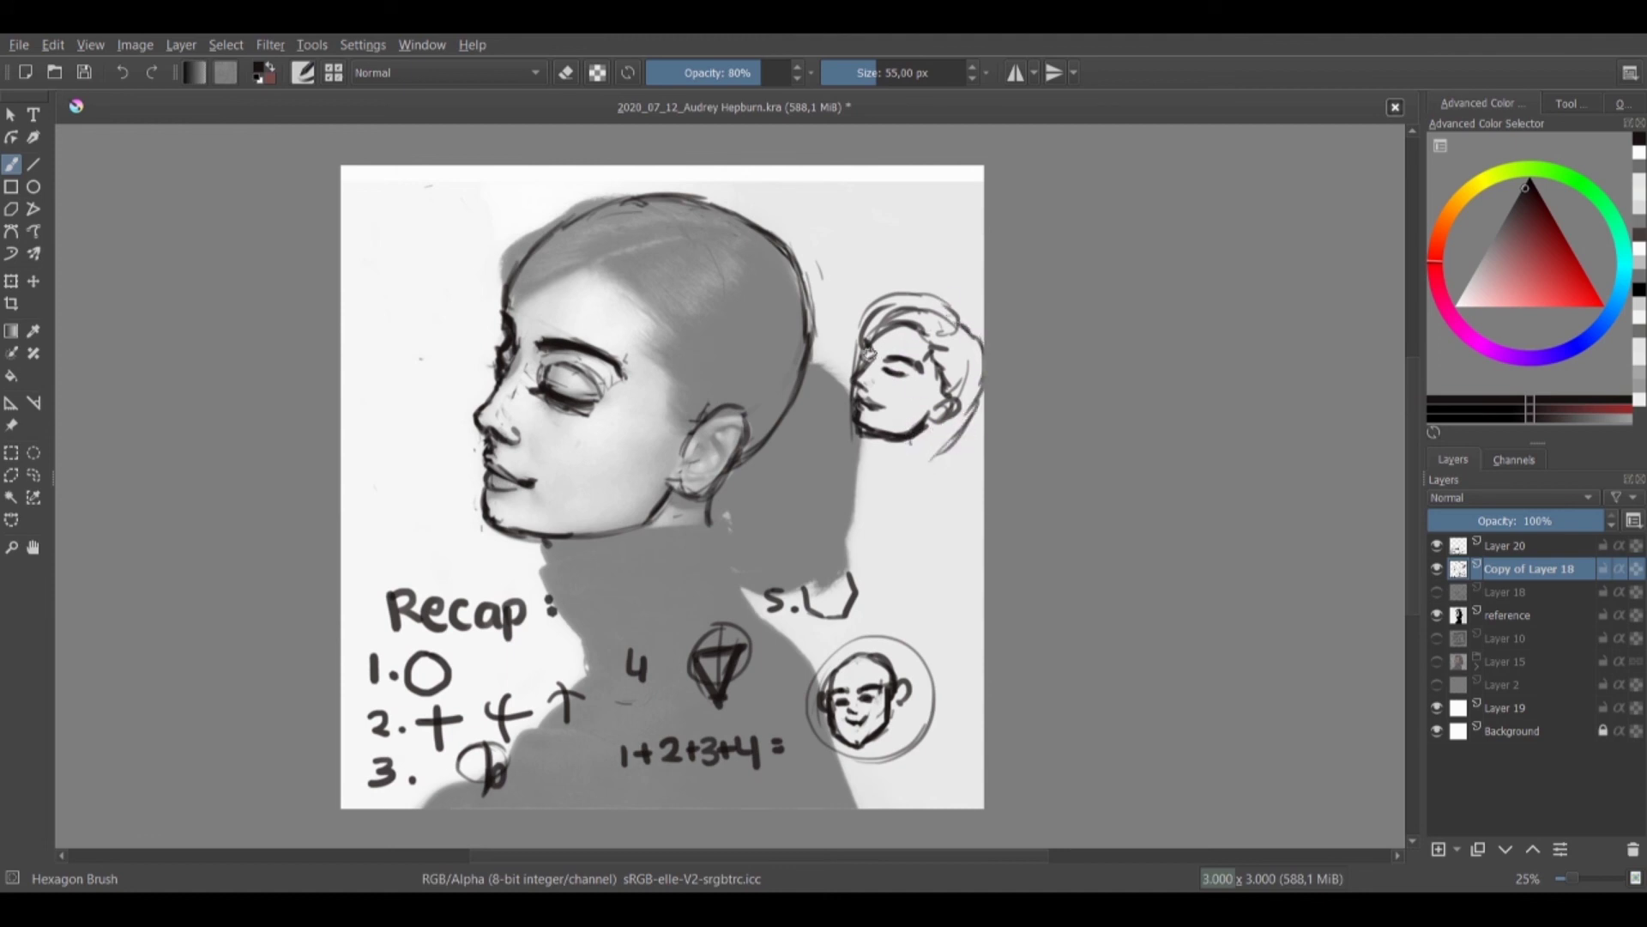
pyautogui.moveTo(892, 360)
pyautogui.mouseDown()
pyautogui.moveTo(922, 367)
pyautogui.moveTo(908, 379)
pyautogui.mouseUp()
# Enlarge the brush to about 188 px and erase the small three-quarter head sketch beside the portrait
pyautogui.press(']')
pyautogui.press(']')
pyautogui.press(']')
pyautogui.press(']')
pyautogui.press(']')
pyautogui.press(']')
pyautogui.press(']')
pyautogui.press(']')
pyautogui.press(']')
pyautogui.press(']')
pyautogui.press(']')
pyautogui.press(']')
pyautogui.press(']')
pyautogui.press(']')
pyautogui.press(']')
pyautogui.press(']')
pyautogui.press(']')
pyautogui.press(']')
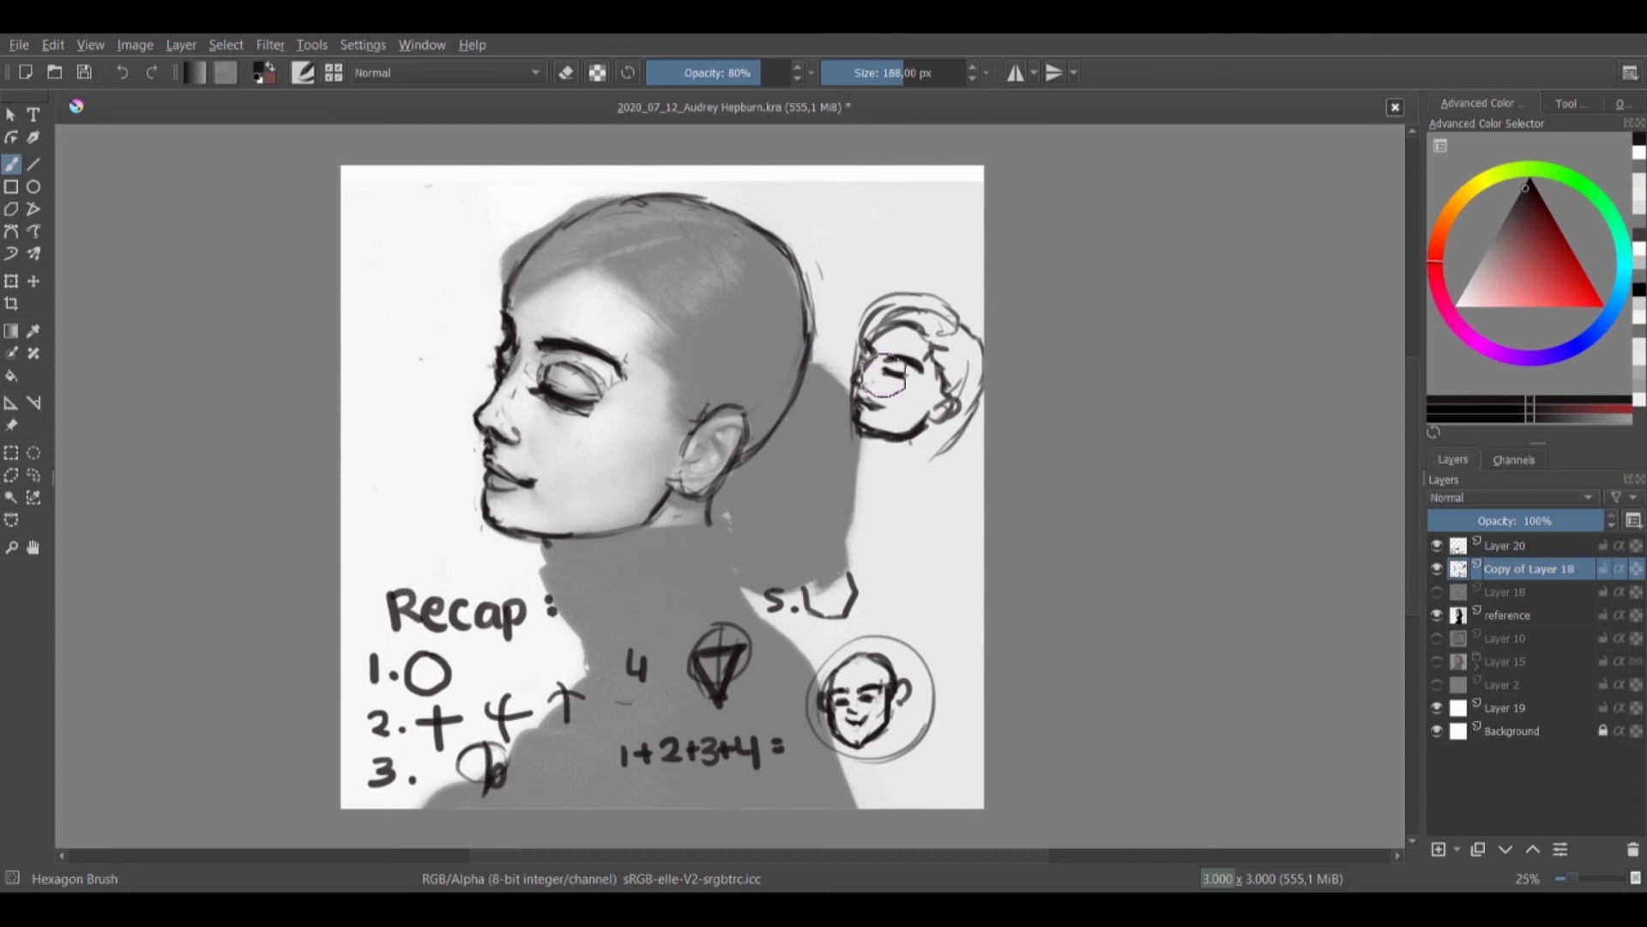
pyautogui.press(']')
pyautogui.press('e')
pyautogui.moveTo(863, 368)
pyautogui.mouseDown()
pyautogui.moveTo(867, 423)
pyautogui.moveTo(881, 294)
pyautogui.moveTo(908, 333)
pyautogui.mouseUp()
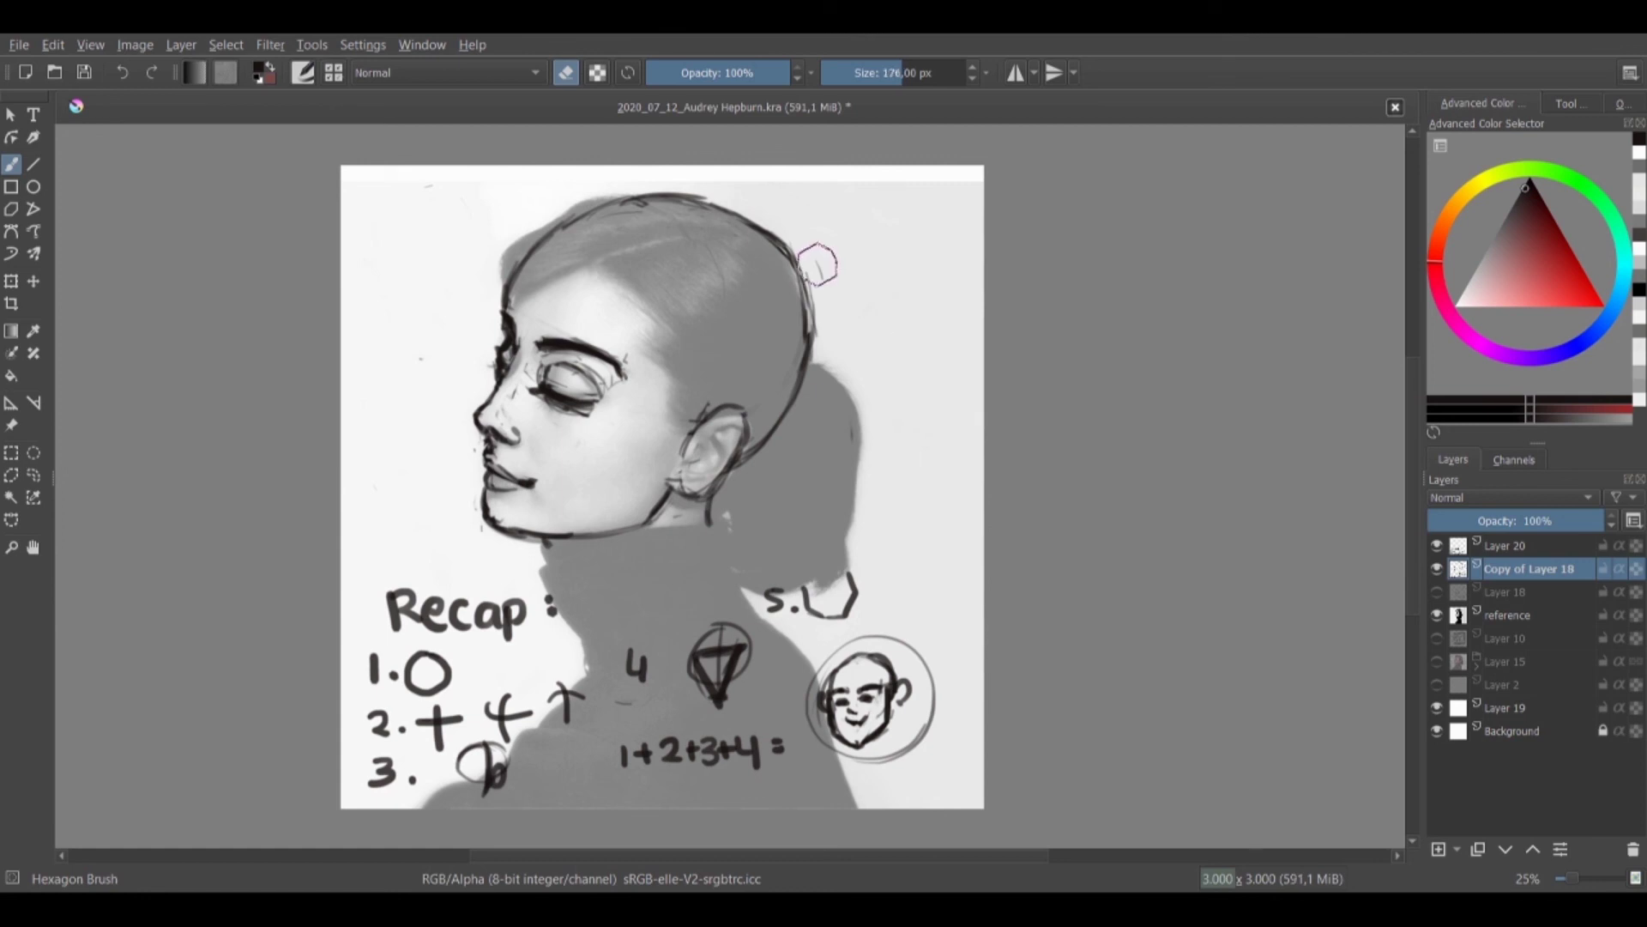
# Erase the stray marks near the large head's crown and redraw its top outline with a 96 px brush
pyautogui.press('[')
pyautogui.press('[')
pyautogui.press('[')
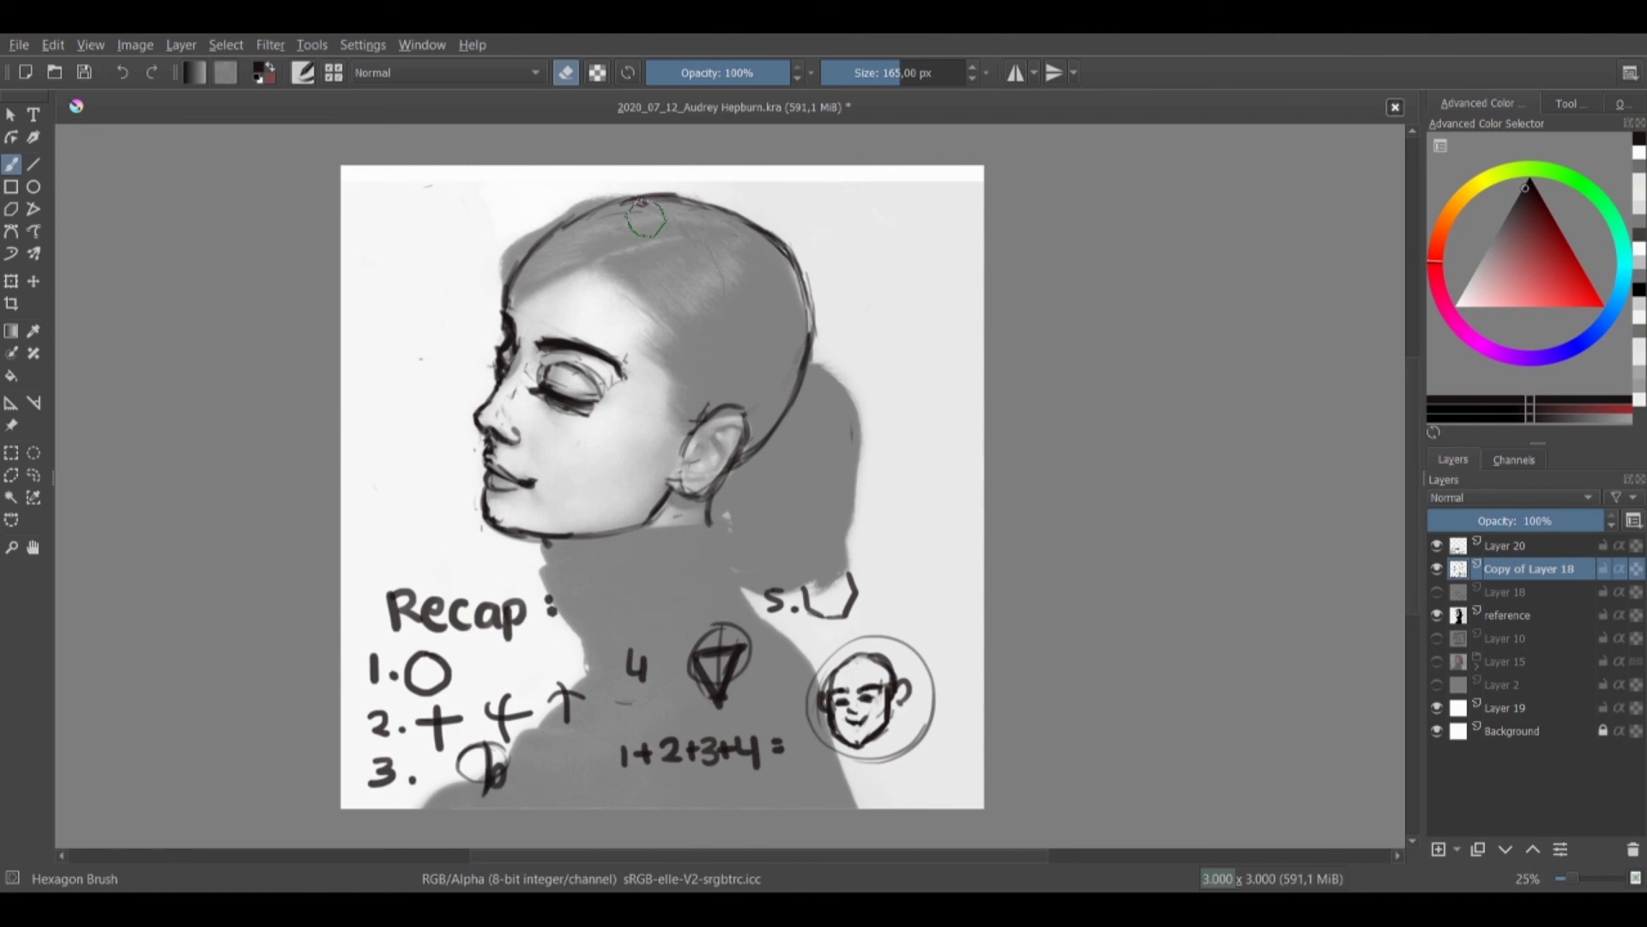
pyautogui.moveTo(645, 207); pyautogui.dragTo(624, 209)
pyautogui.press('e')
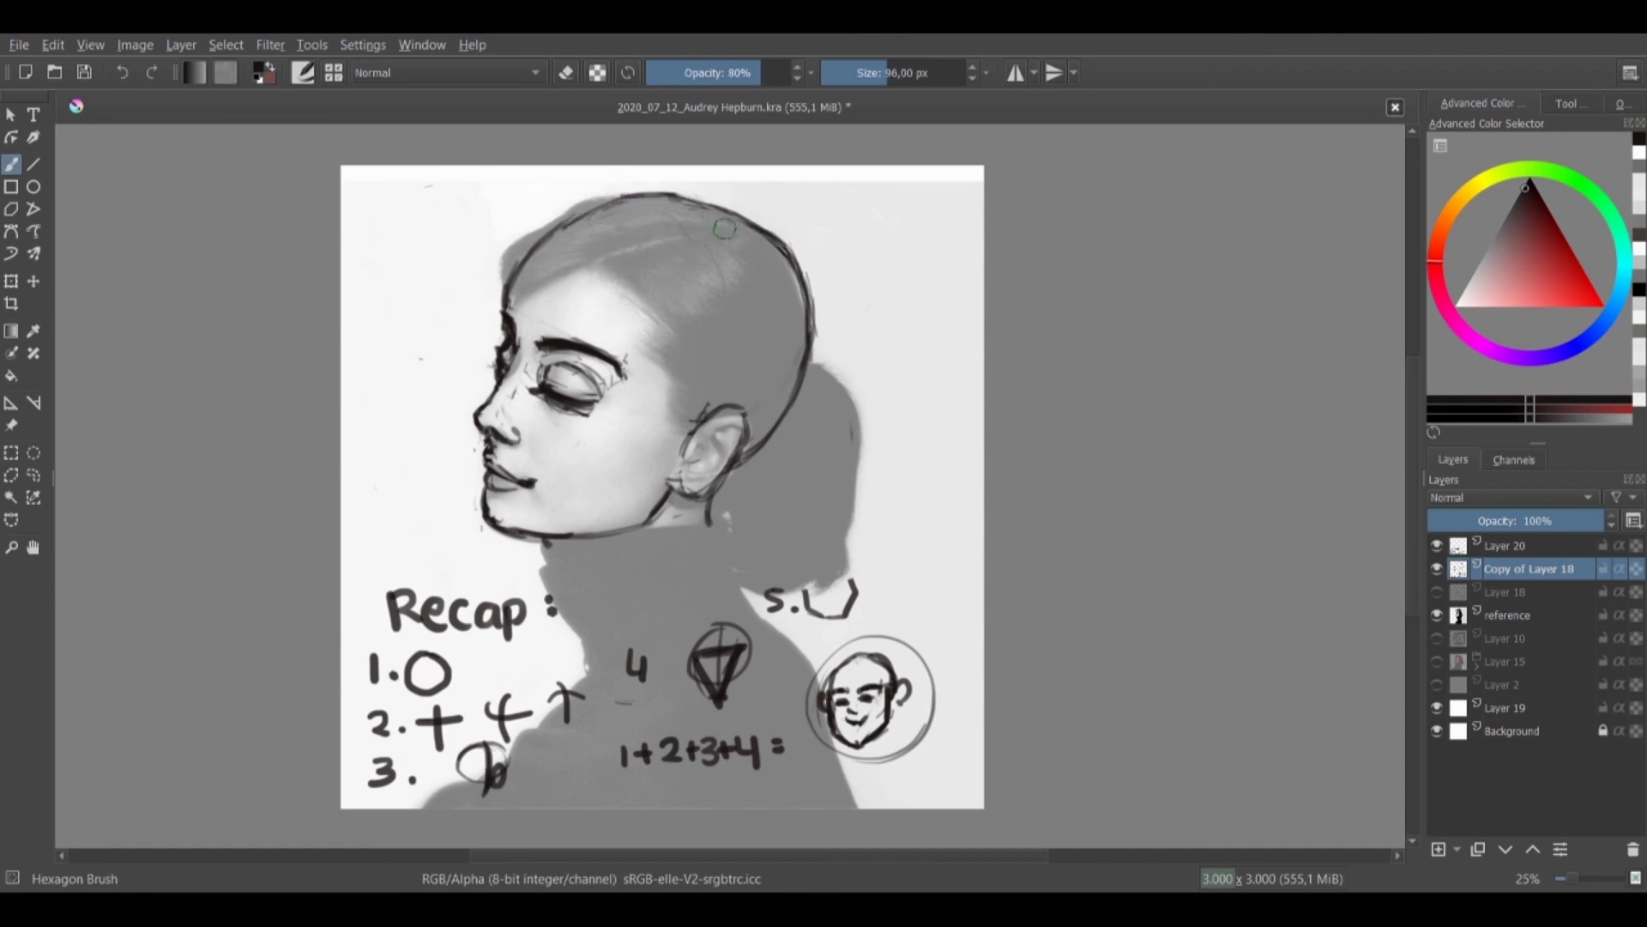
pyautogui.moveTo(677, 197); pyautogui.dragTo(738, 215)
pyautogui.moveTo(567, 227)
pyautogui.mouseDown()
pyautogui.moveTo(642, 193)
pyautogui.moveTo(711, 209)
pyautogui.mouseUp()
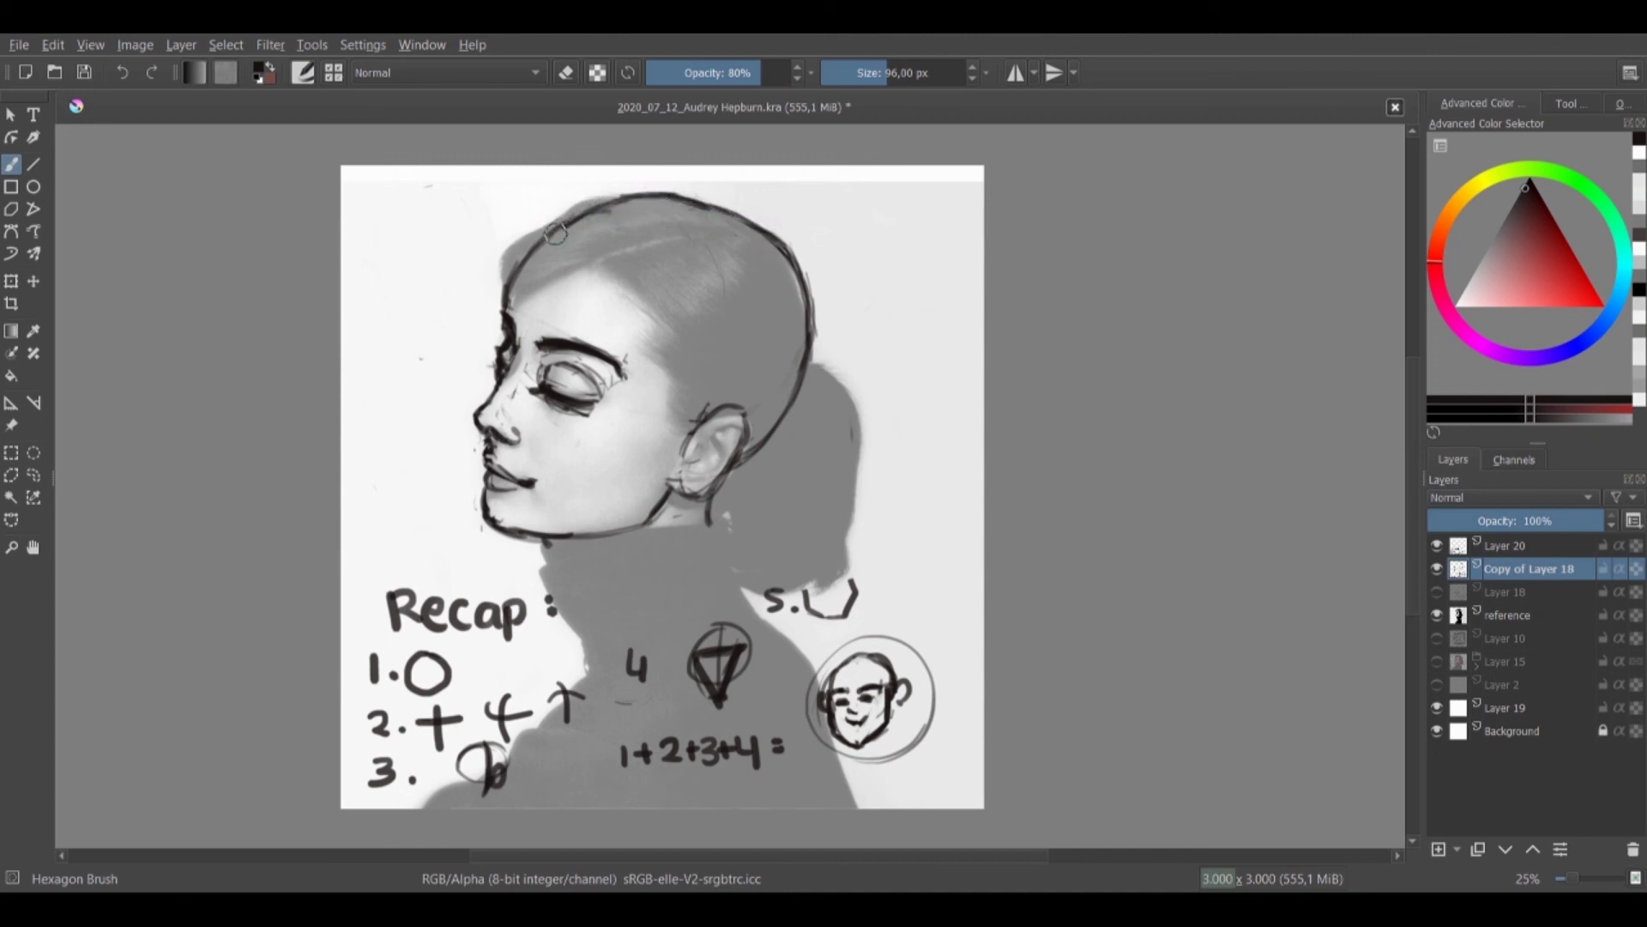
pyautogui.moveTo(633, 191); pyautogui.dragTo(671, 194)
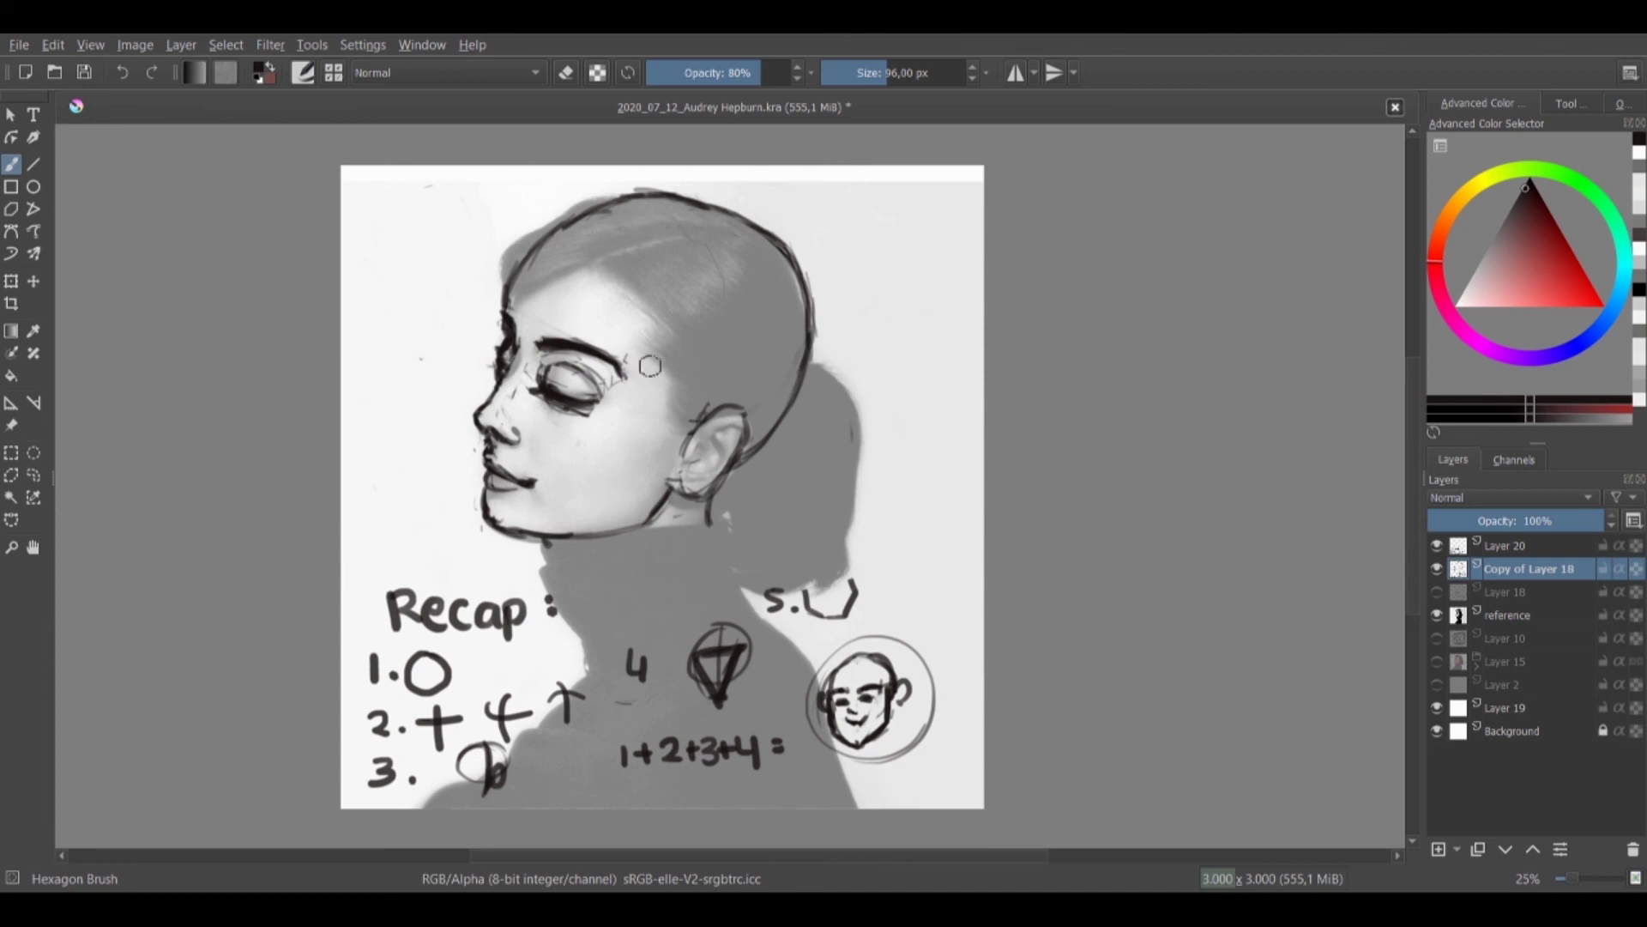
# Trim the rough outer edges of the skull outline, then restroke its back and the forehead line, reducing the brush to 68 px
pyautogui.press('e')
pyautogui.moveTo(602, 211); pyautogui.dragTo(677, 183)
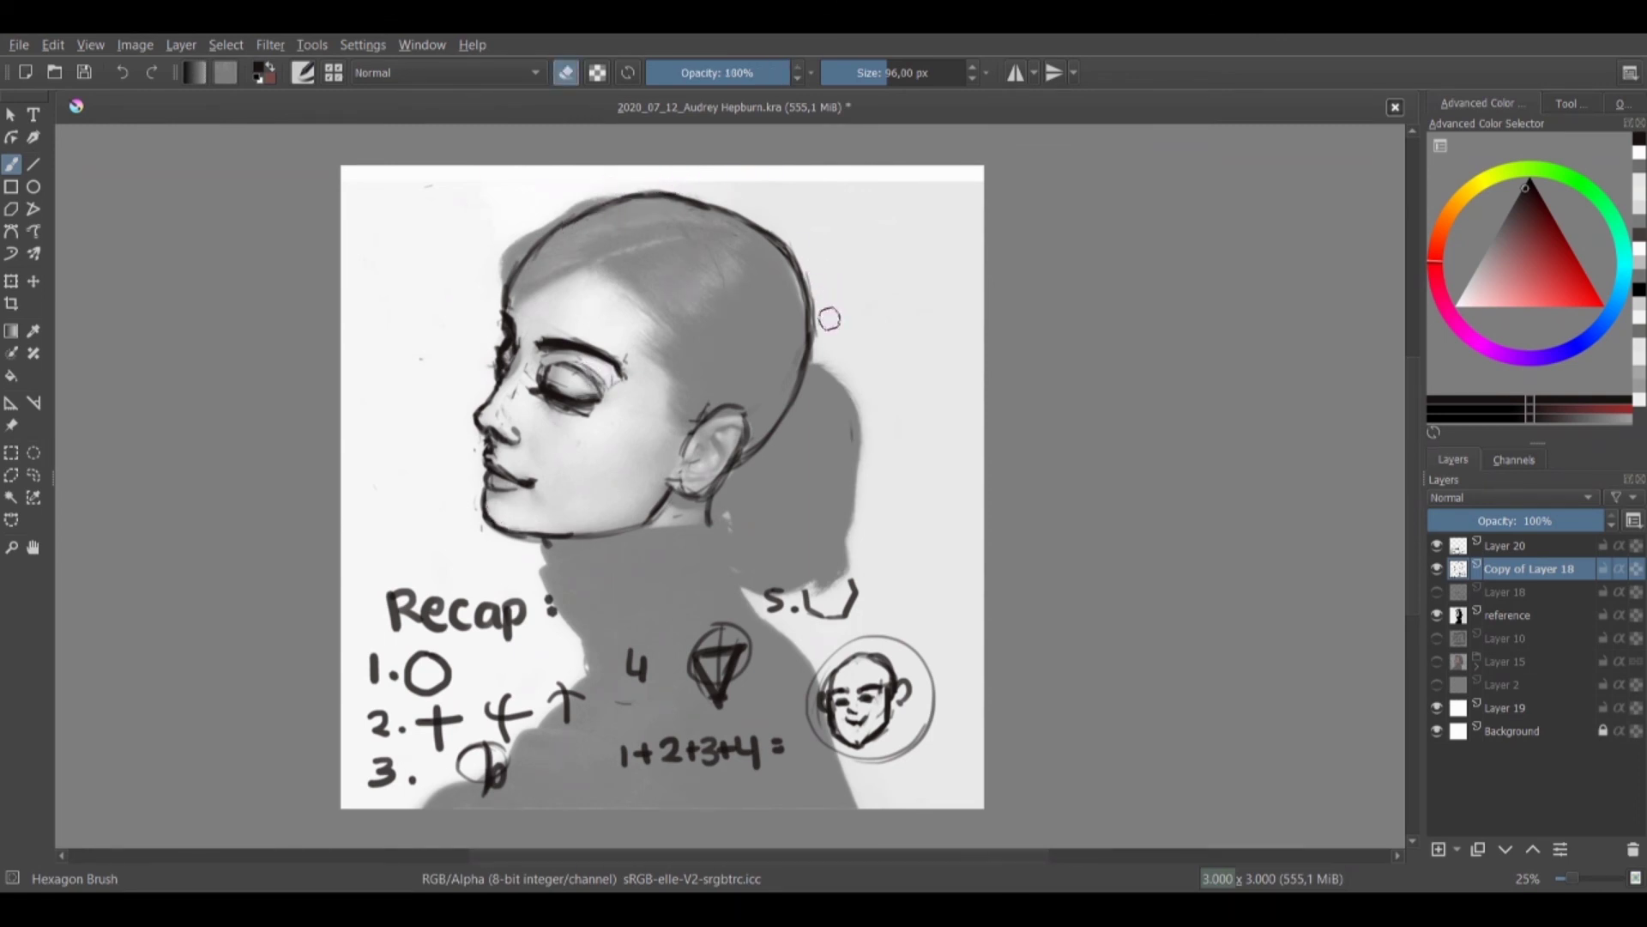
pyautogui.moveTo(819, 293)
pyautogui.mouseDown()
pyautogui.moveTo(785, 285)
pyautogui.moveTo(809, 332)
pyautogui.mouseUp()
pyautogui.press('e')
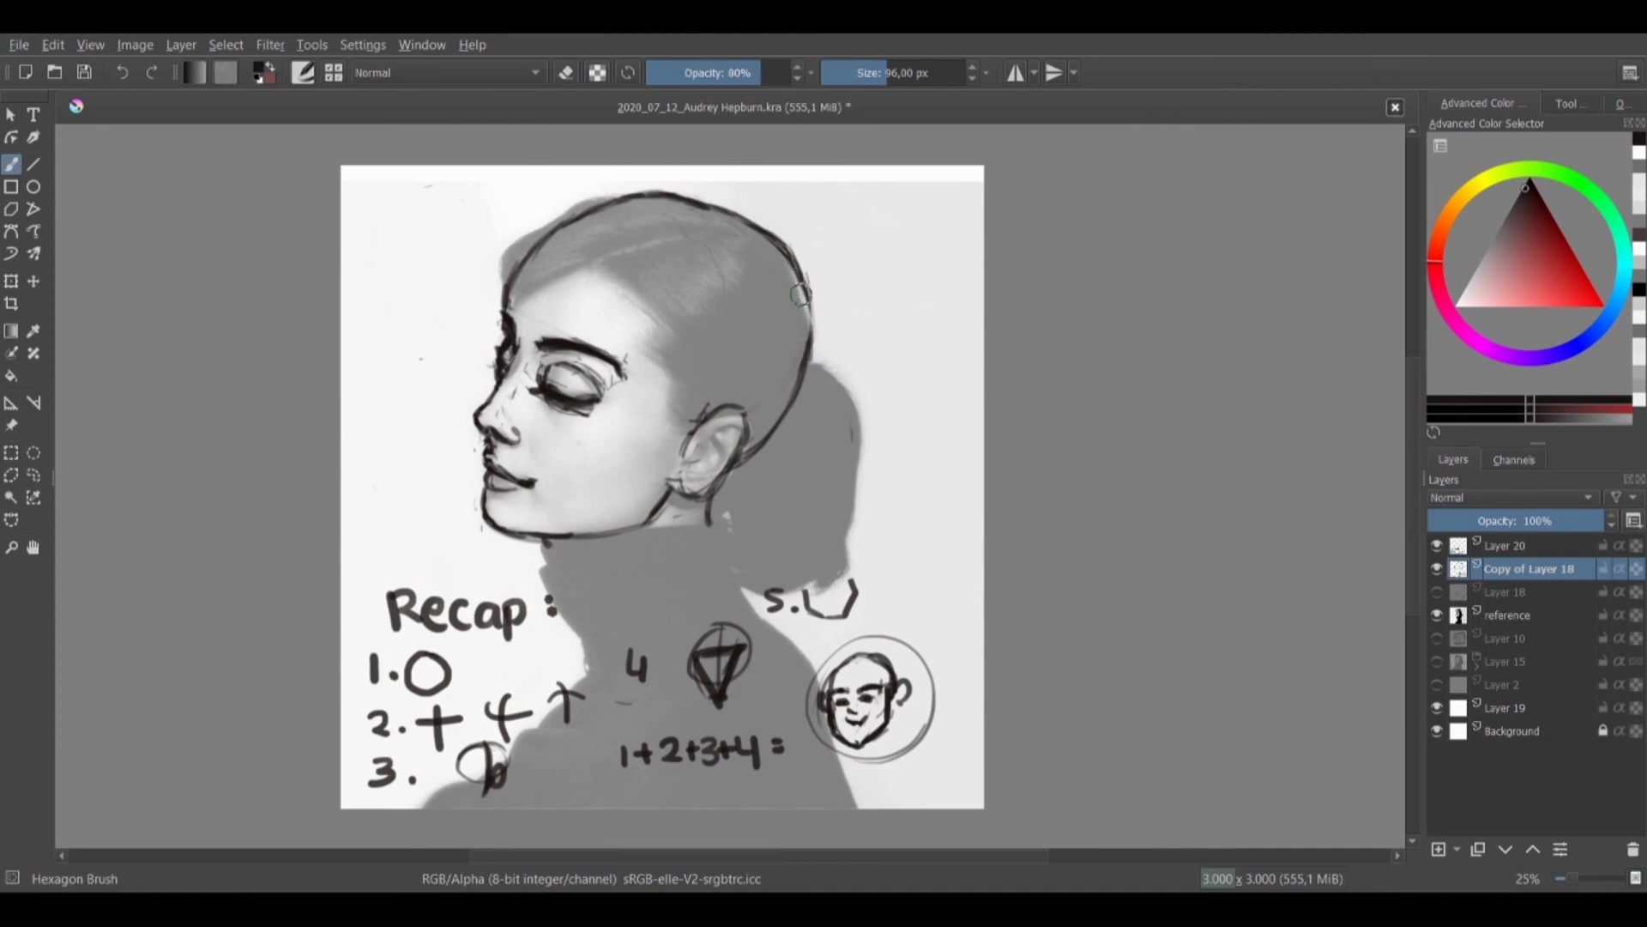
pyautogui.moveTo(809, 316); pyautogui.dragTo(813, 343)
pyautogui.press('[')
pyautogui.moveTo(507, 315); pyautogui.dragTo(506, 307)
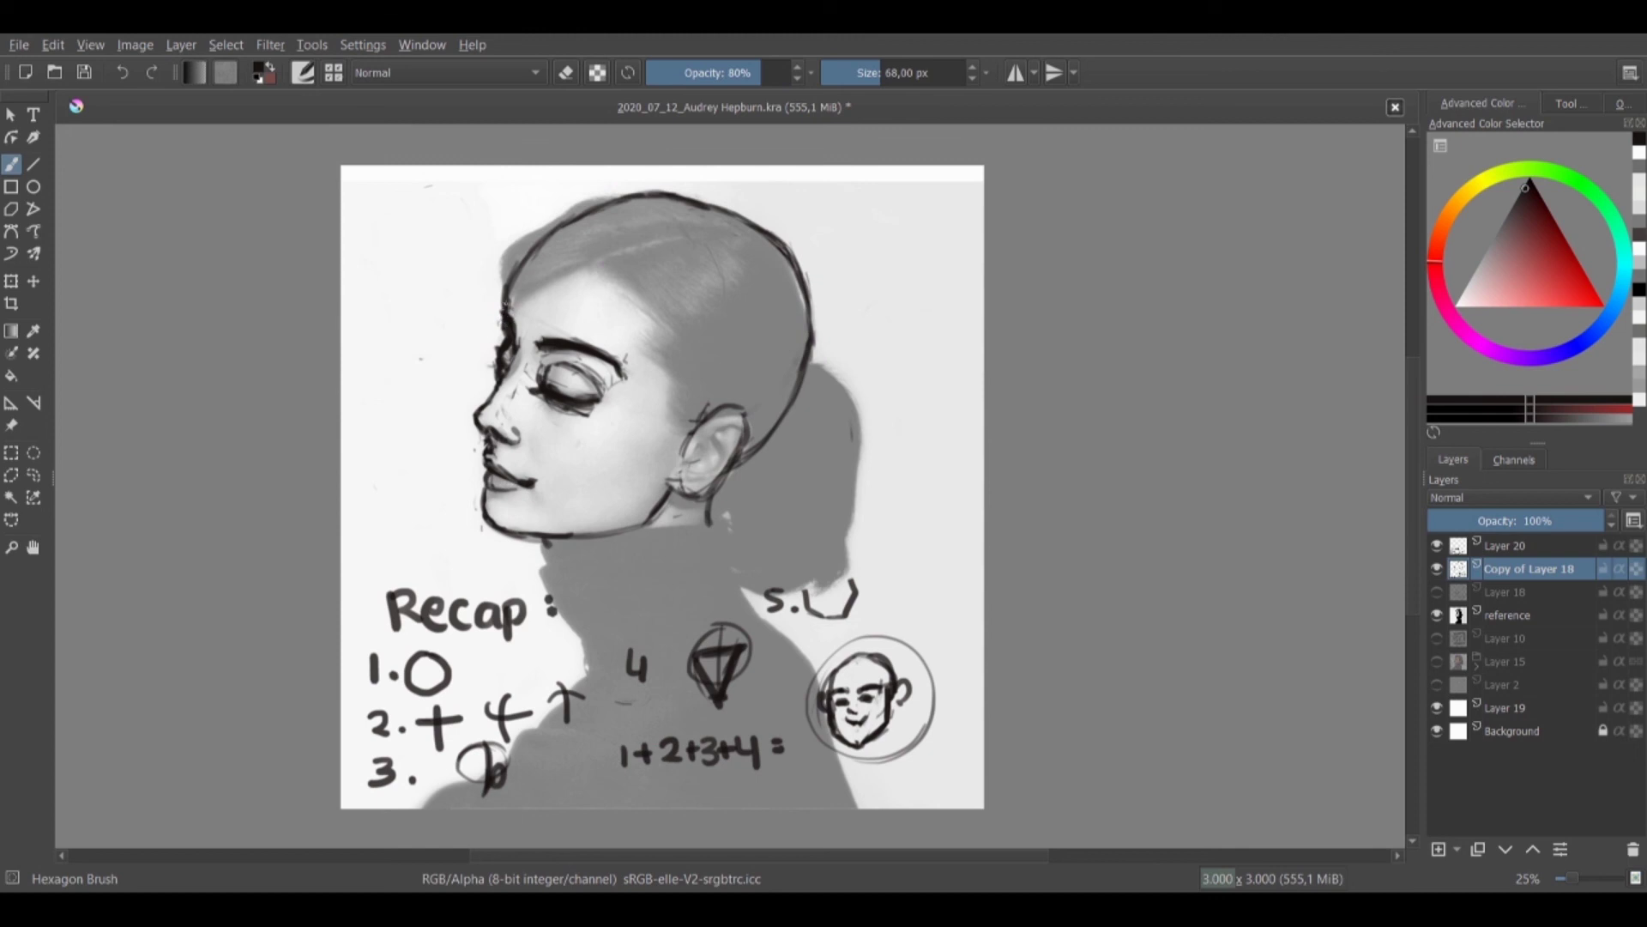